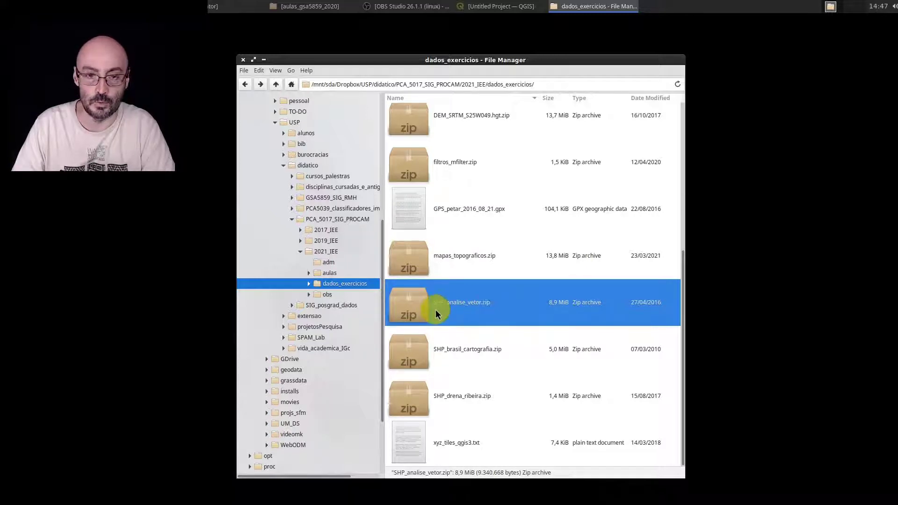
- Extract the SHP_analise_vetor.zip archive into the current dados_exercicios folder
left_click(490, 362)
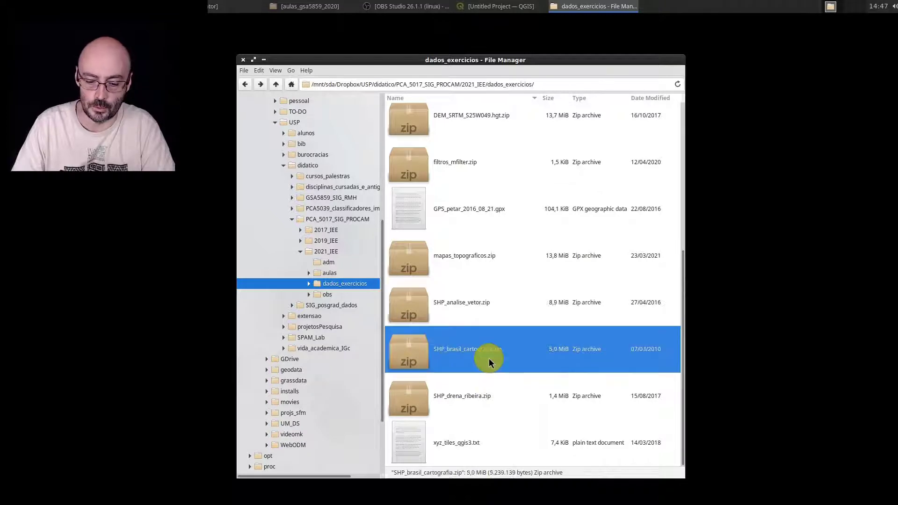
left_click(484, 401)
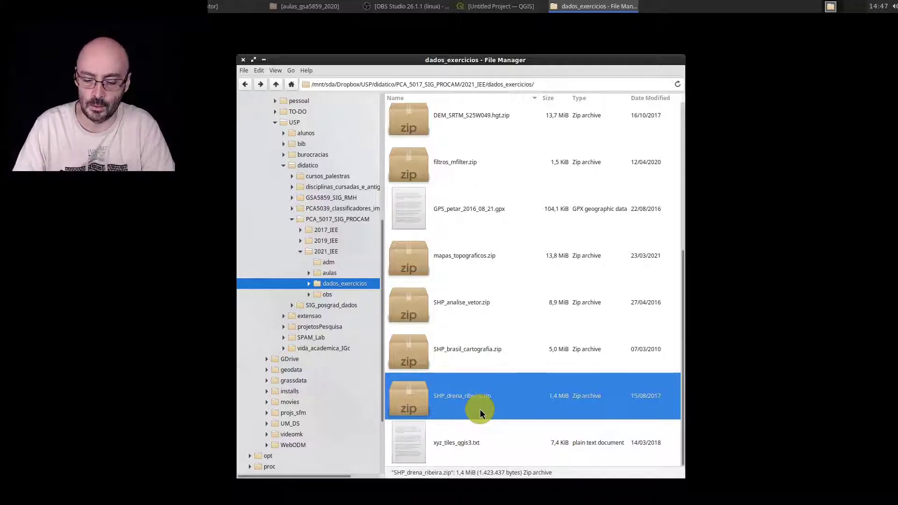
left_click(484, 354)
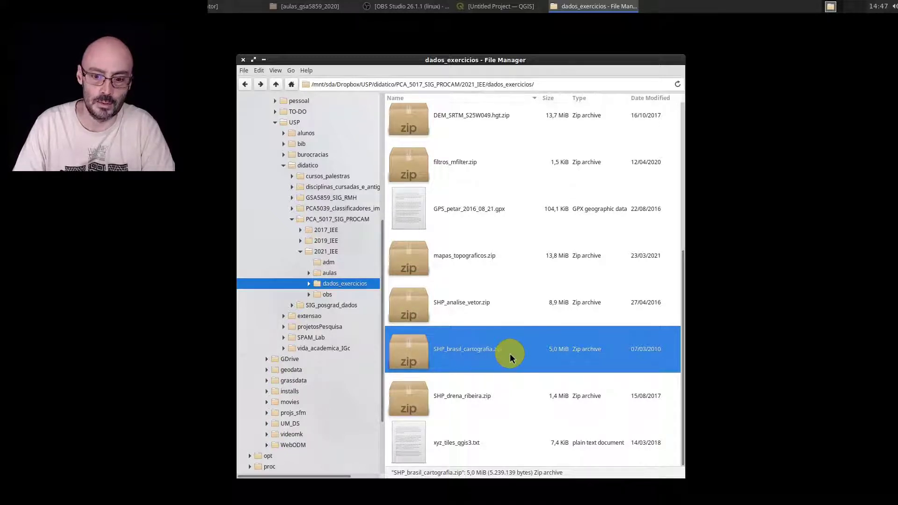
left_click(470, 310)
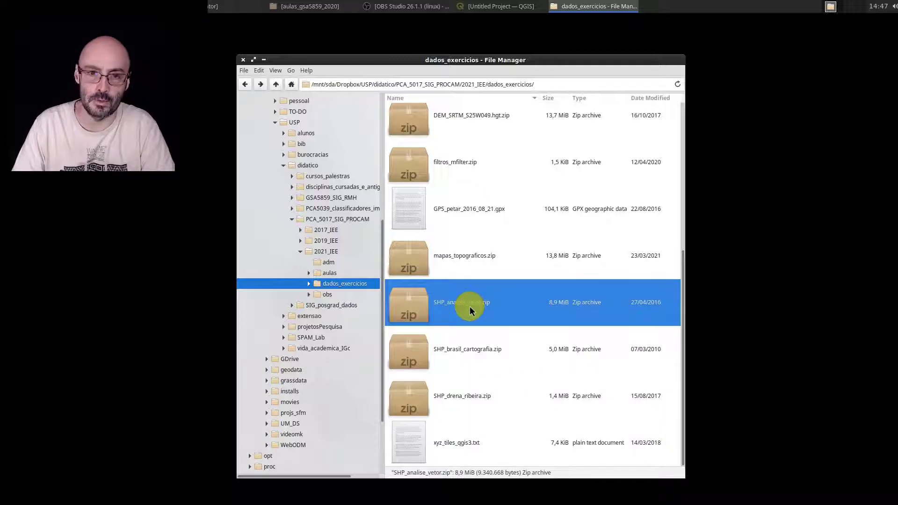
right_click(470, 309)
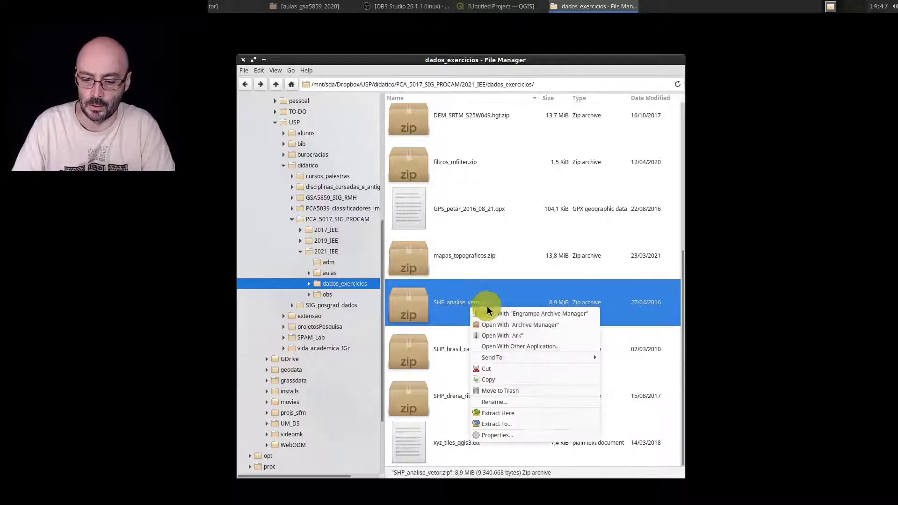
left_click(541, 412)
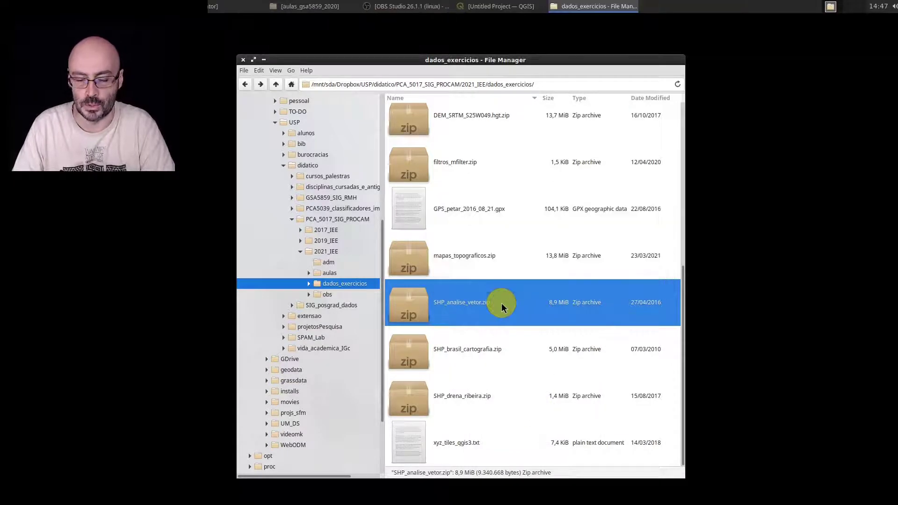
- Extract SHP_brasil_cartografia.zip and SHP_drena_ribeira.zip into the same dados_exercicios folder
left_click(474, 349)
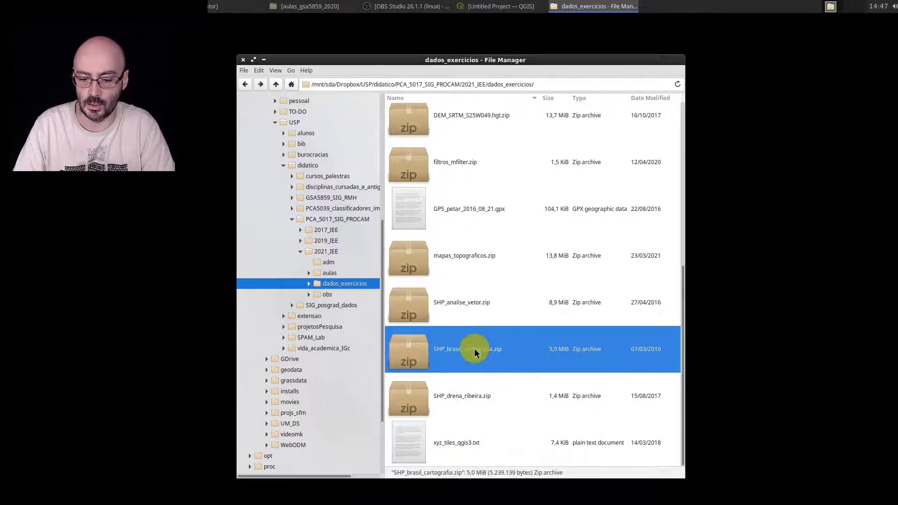
right_click(474, 348)
left_click(553, 459)
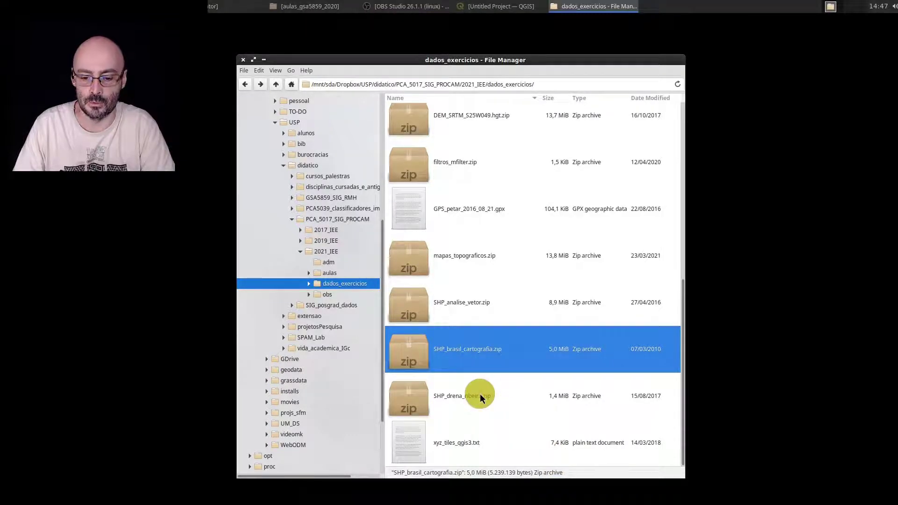
left_click(482, 390)
right_click(478, 390)
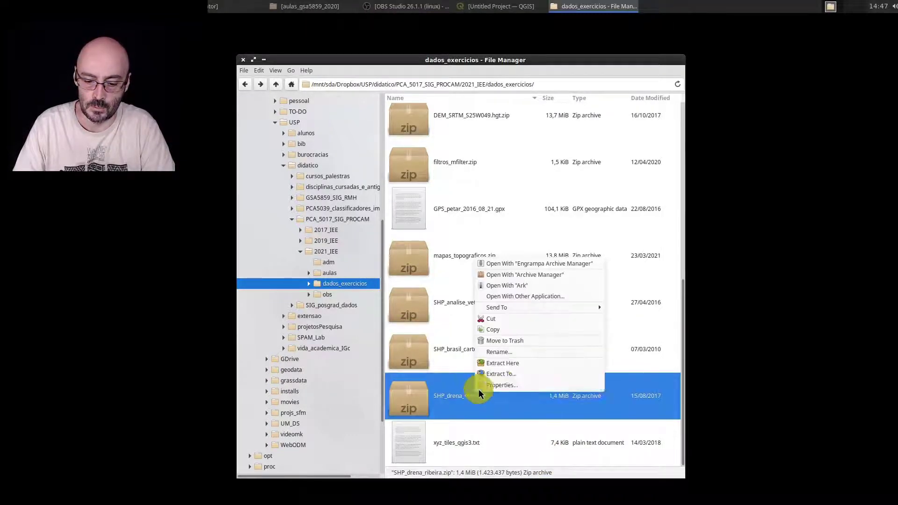
left_click(520, 363)
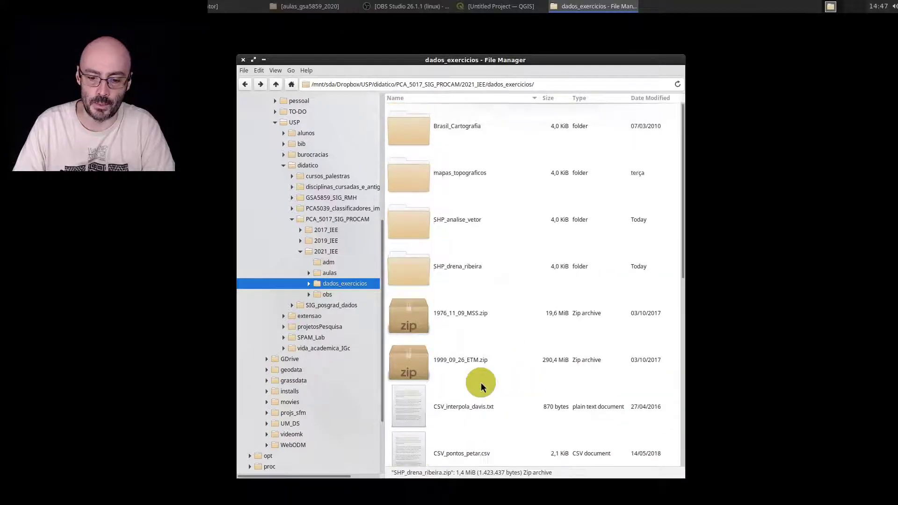
- Open the extracted SHP_analise_vetor folder and delete its __MACOSX subfolder
left_click(421, 222)
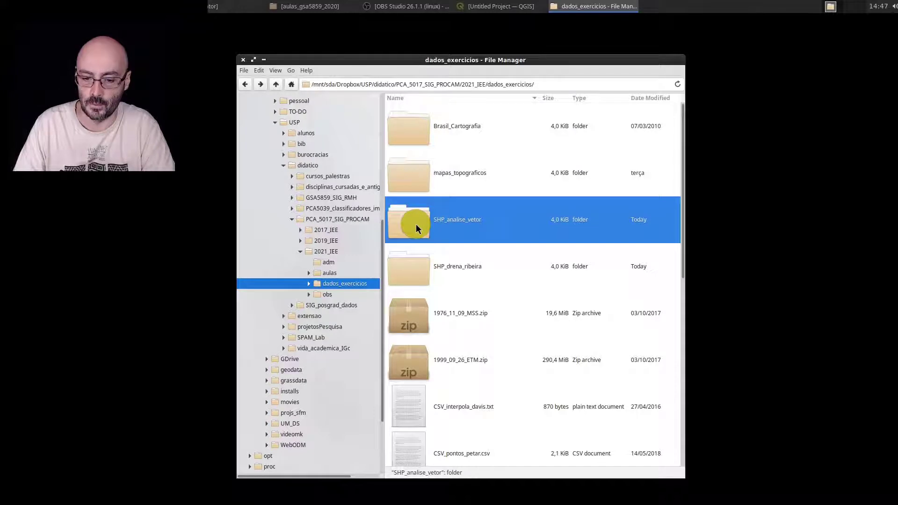
double_click(416, 225)
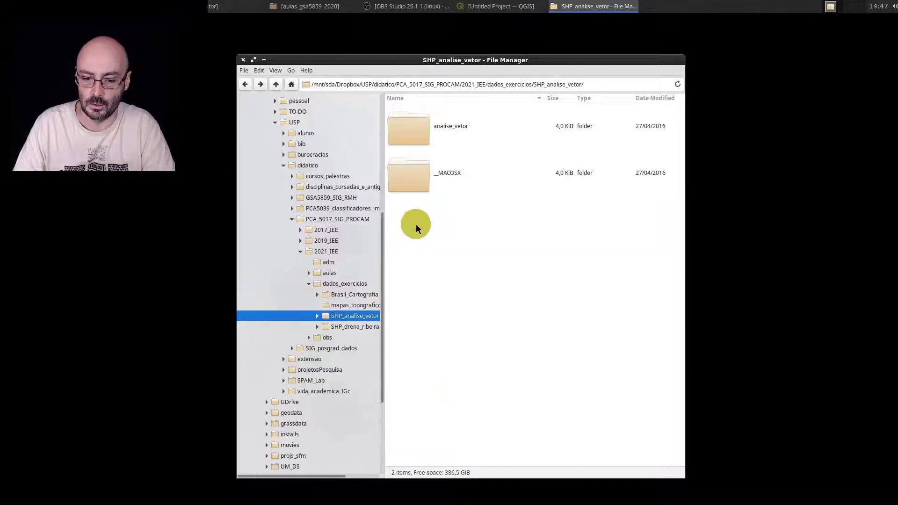
left_click(417, 177)
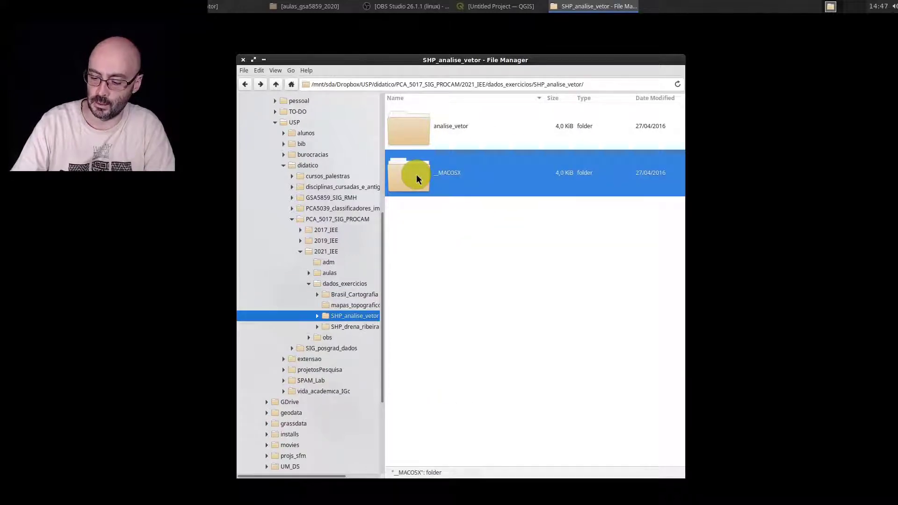
key("Delete")
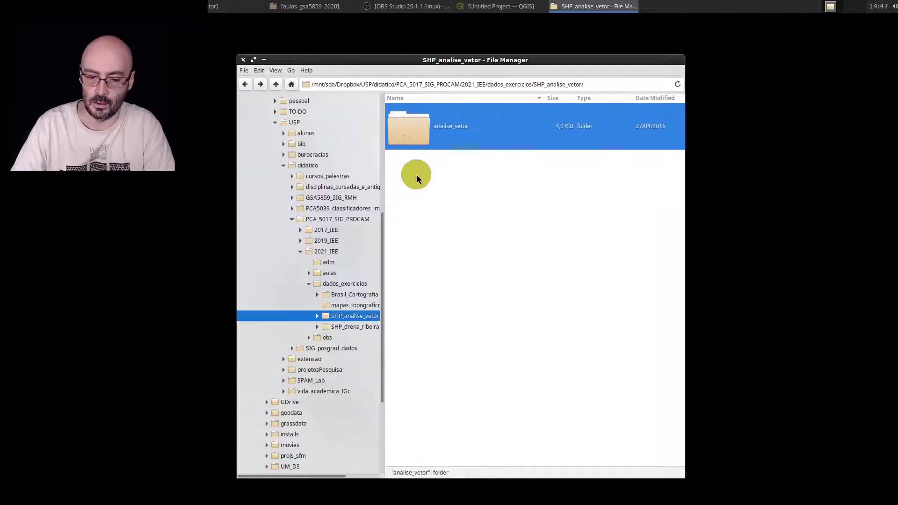
- Open the analise_vetor subfolder and shrink the file icons so more of its files fit in the list
double_click(409, 132)
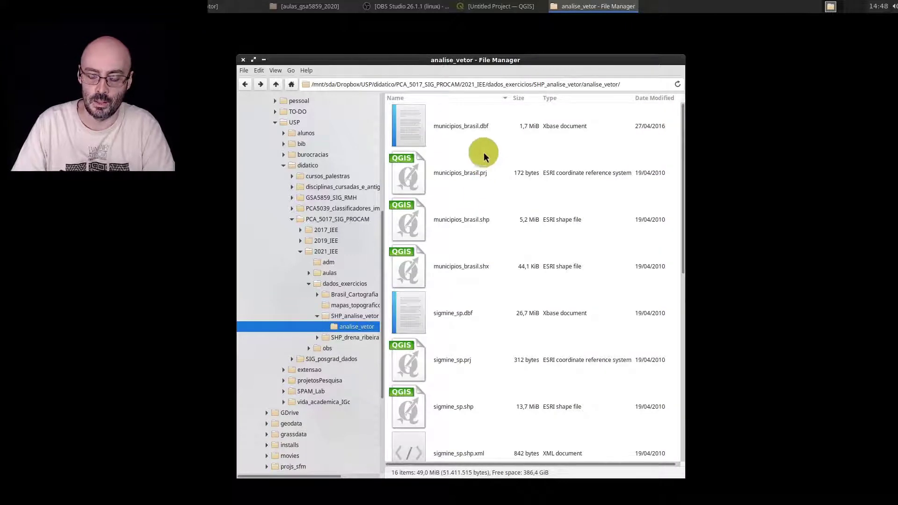
scroll(484, 151, "down", 8)
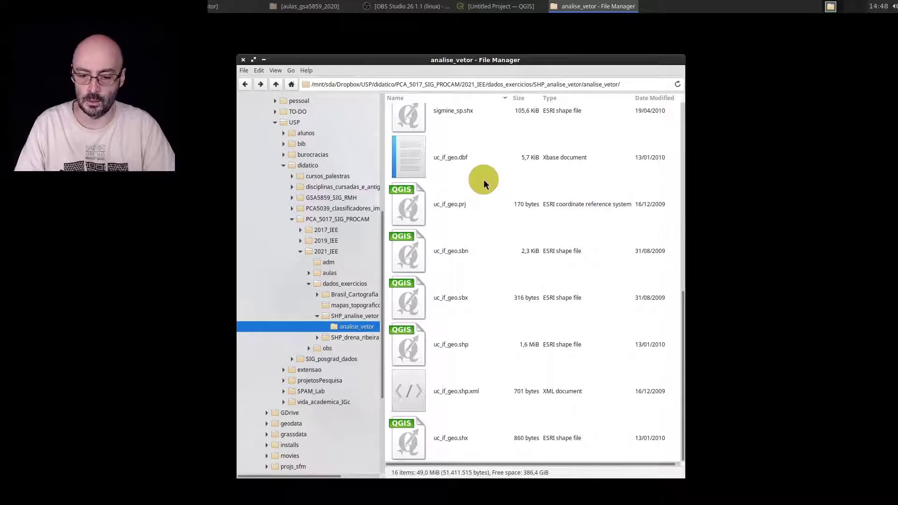
scroll(484, 179, "down", 3)
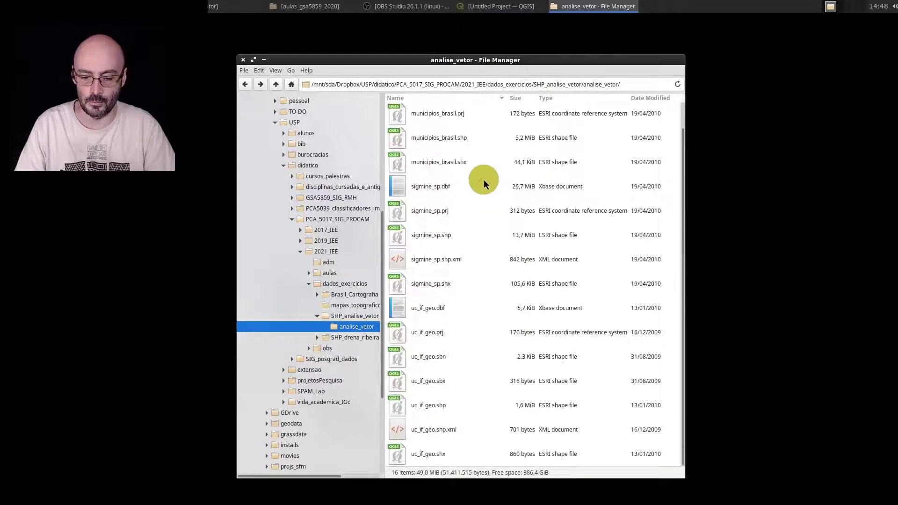
scroll(484, 179, "up", 1)
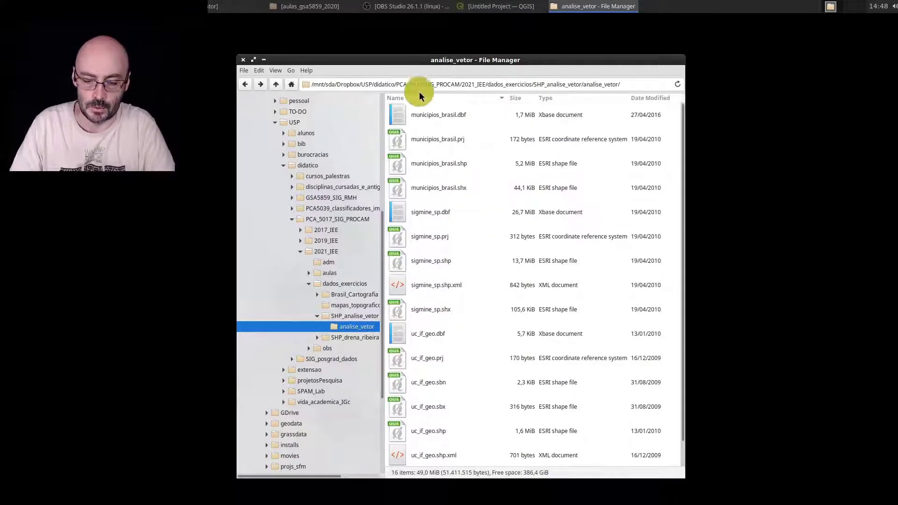
- Go through the municipios_brasil shapefile components one by one: the .shx, .shp, .prj and .dbf files
left_click(444, 192)
left_click(440, 164)
left_click(442, 140)
left_click(443, 123)
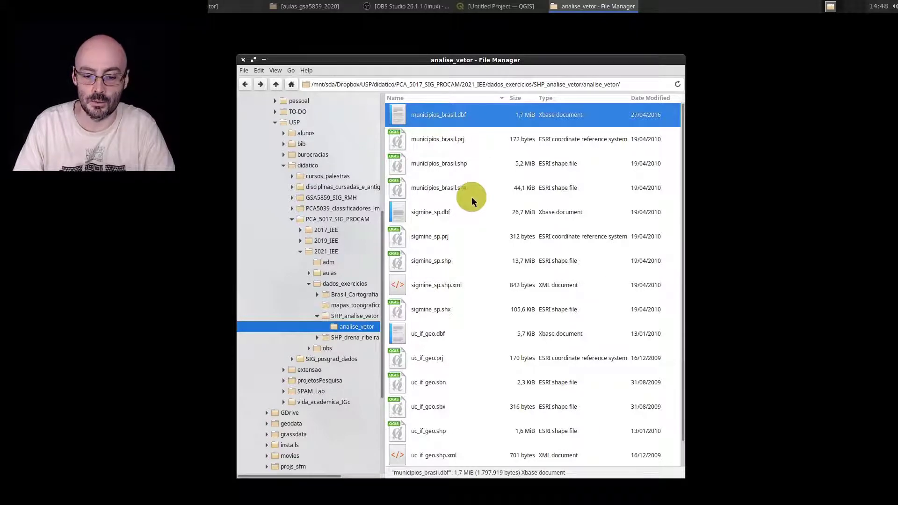
- Sort the files by name in descending order and select the whole group of uc_if_geo files
left_click(448, 100)
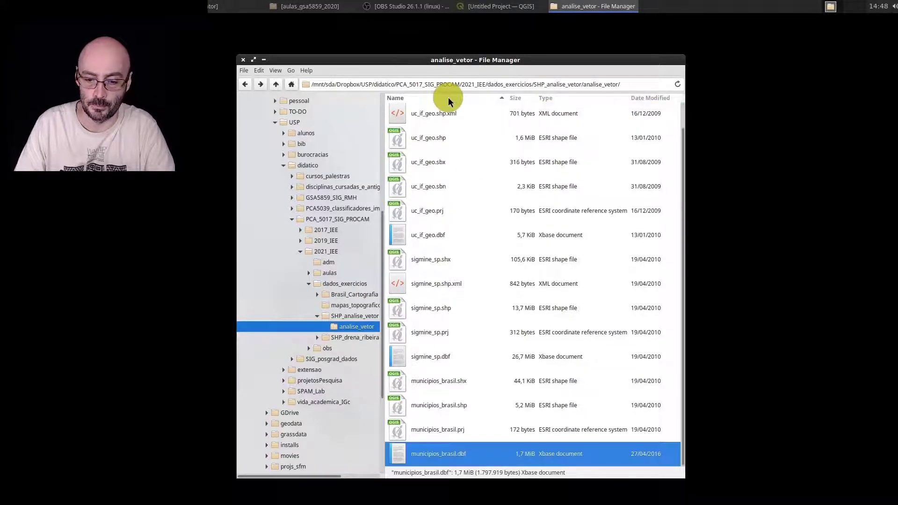
scroll(472, 173, "up", 1)
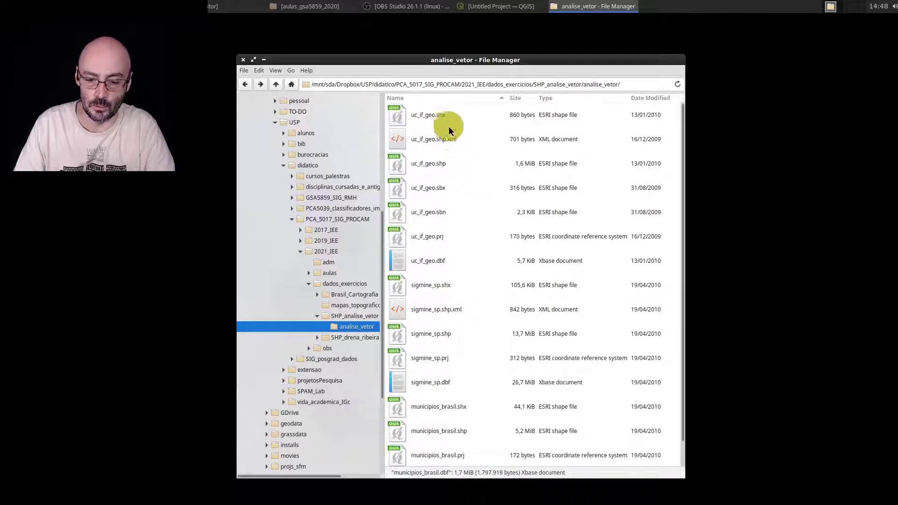
left_click(464, 116)
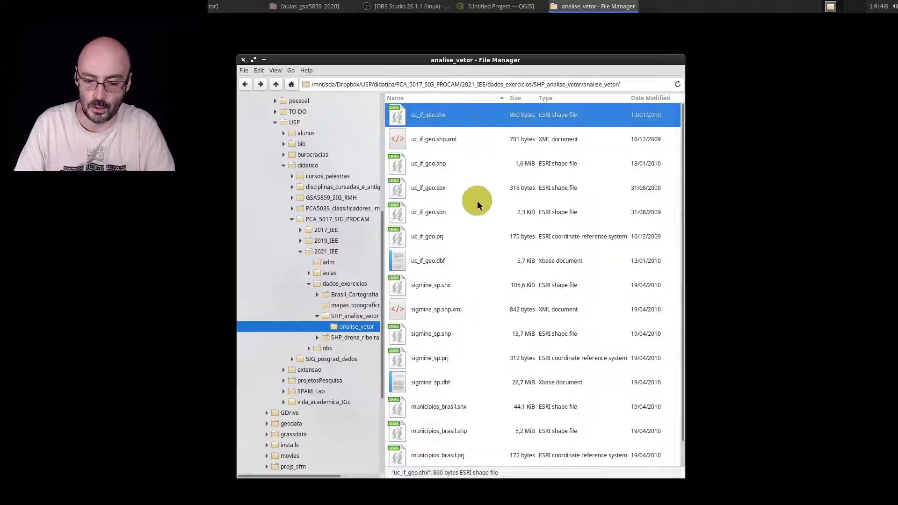
mouse_move(471, 263)
left_mouse_down()
mouse_move(457, 184)
mouse_move(485, 269)
left_mouse_up()
left_click(447, 114, "shift")
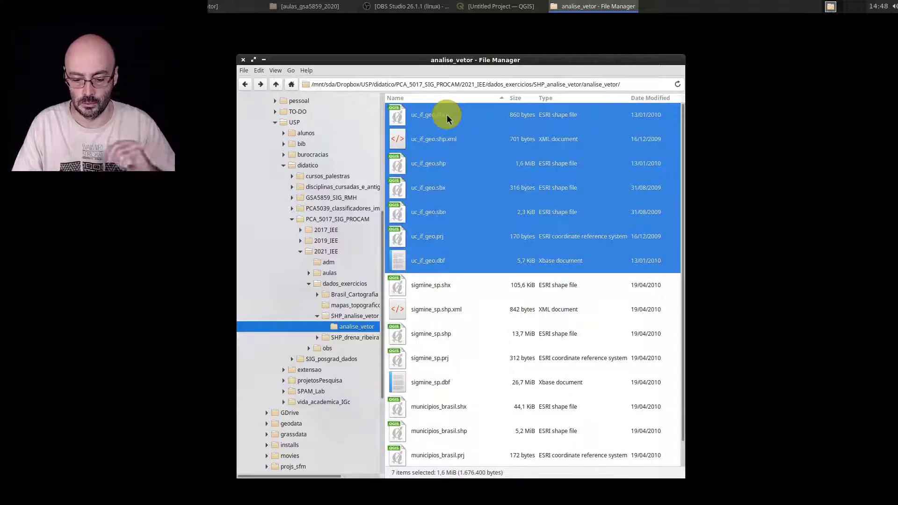
- Select all the sigmine_sp files as one group, followed by all the municipios_brasil files as another
scroll(456, 134, "down", 1)
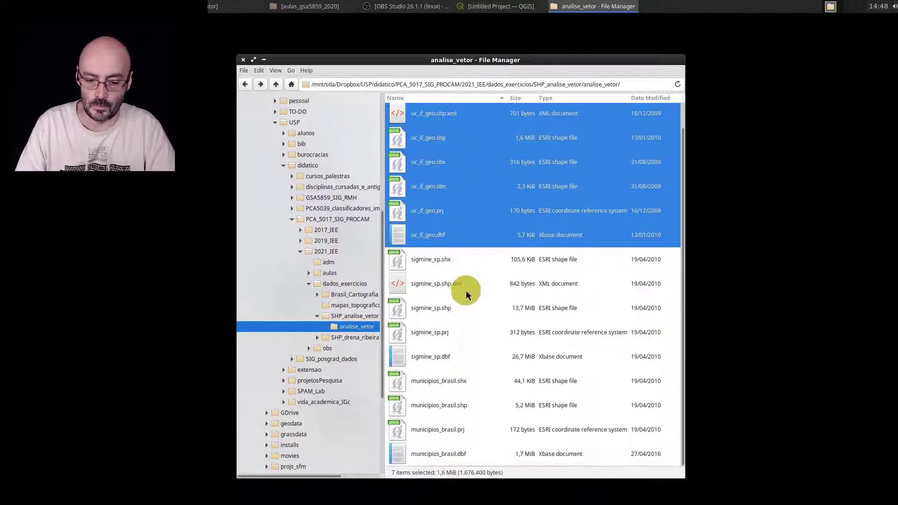
left_click(453, 263)
left_click(467, 359, "shift")
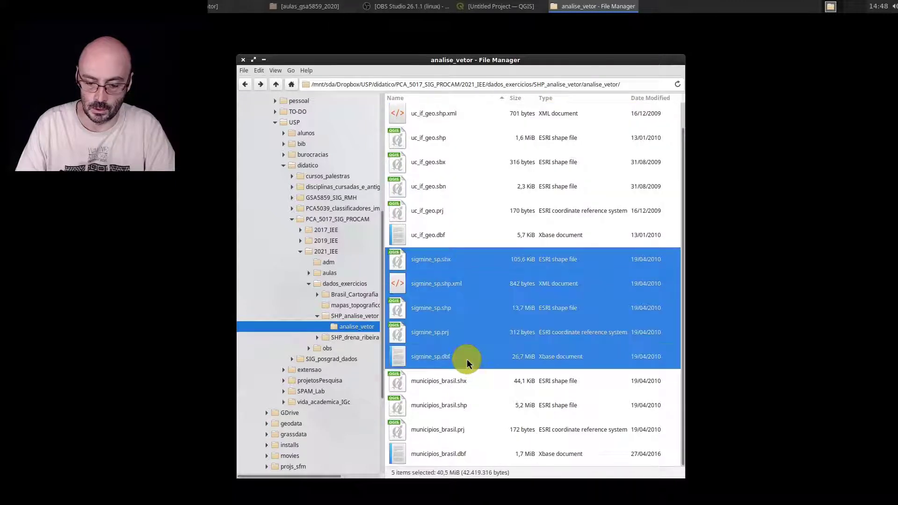
left_click(467, 387)
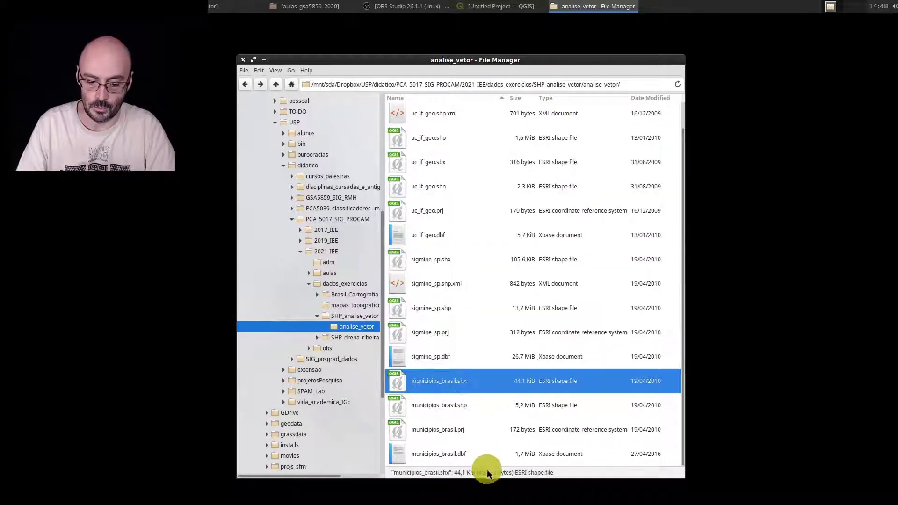
left_click(470, 456, "shift")
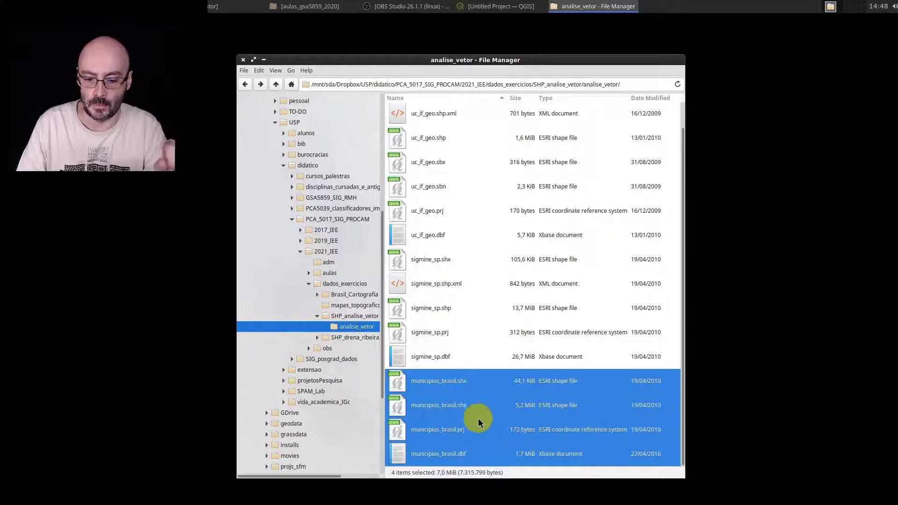
- Select only the .shx, .shp and .dbf files of the municipios_brasil shapefile together
left_click(457, 390)
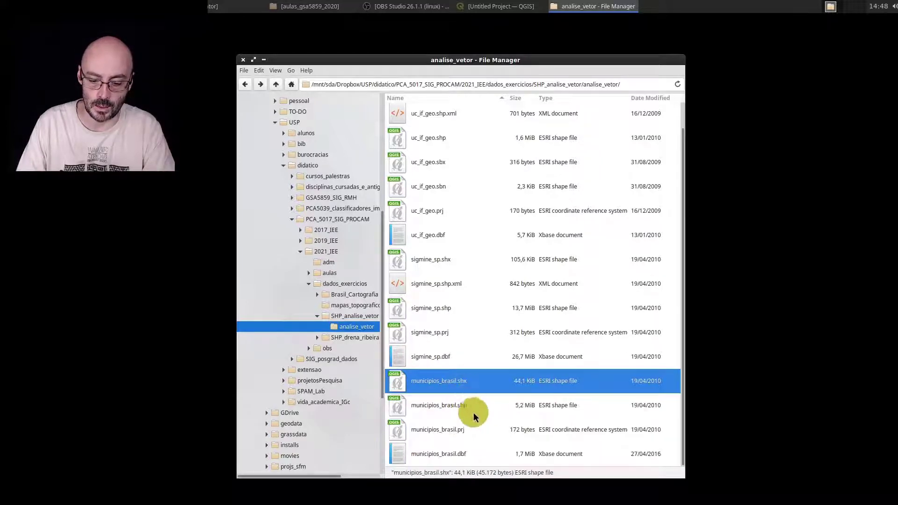
left_click(462, 400, "ctrl")
left_click(474, 453, "ctrl")
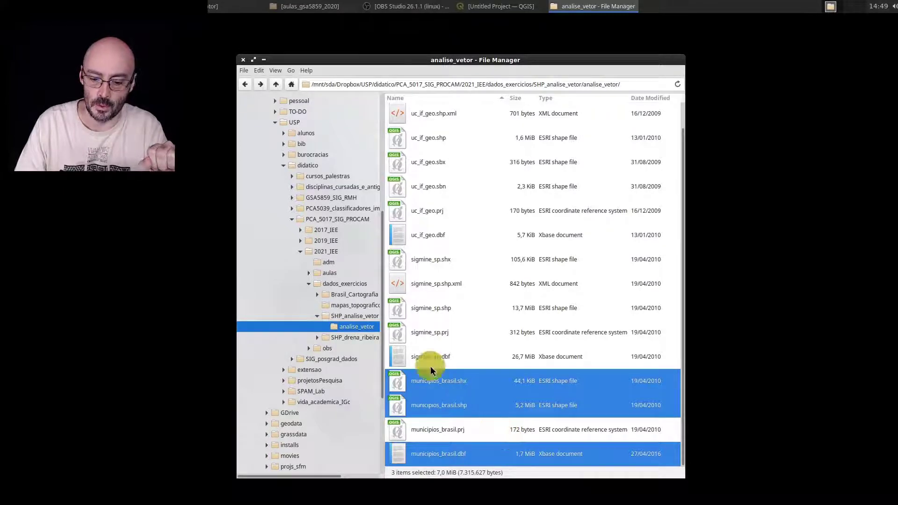
- Open municipios_brasil.prj in the Mousepad text editor to view its contents as plain text
left_click(467, 442)
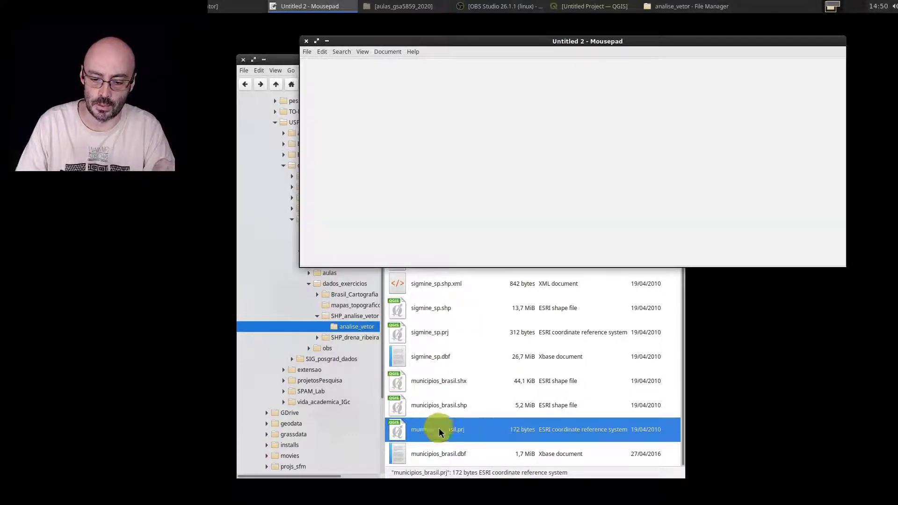
left_click_drag(448, 431, 748, 174)
left_click(721, 39)
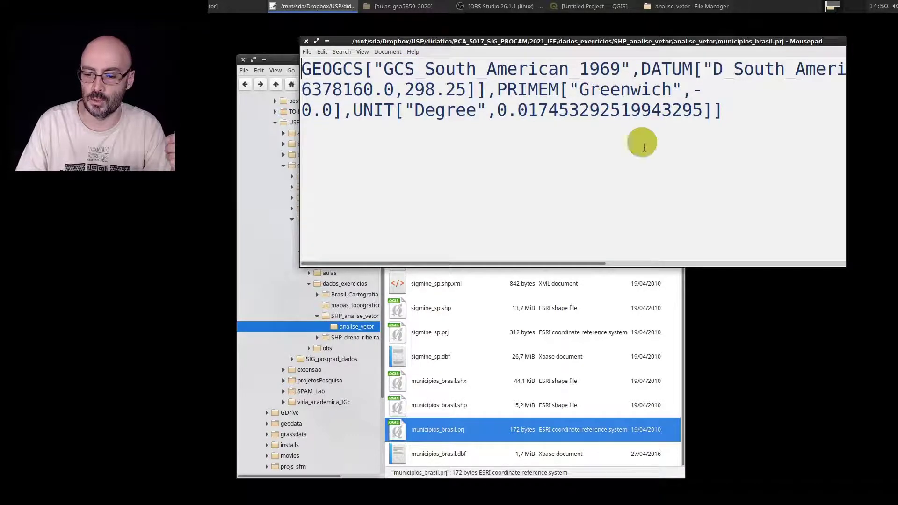
- Read the coordinate system definition in municipios_brasil.prj, including its datum, spheroid and unit, and close the text editor
left_click(788, 263)
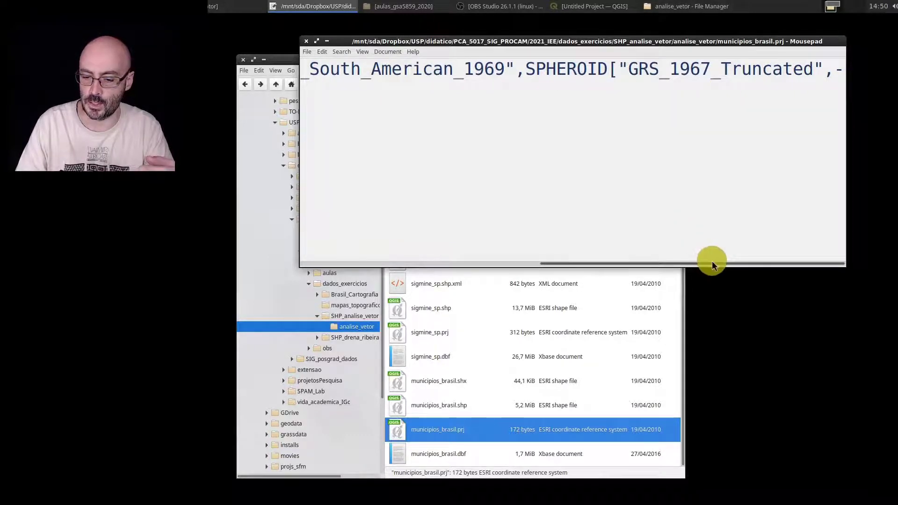
left_click_drag(794, 265, 415, 245)
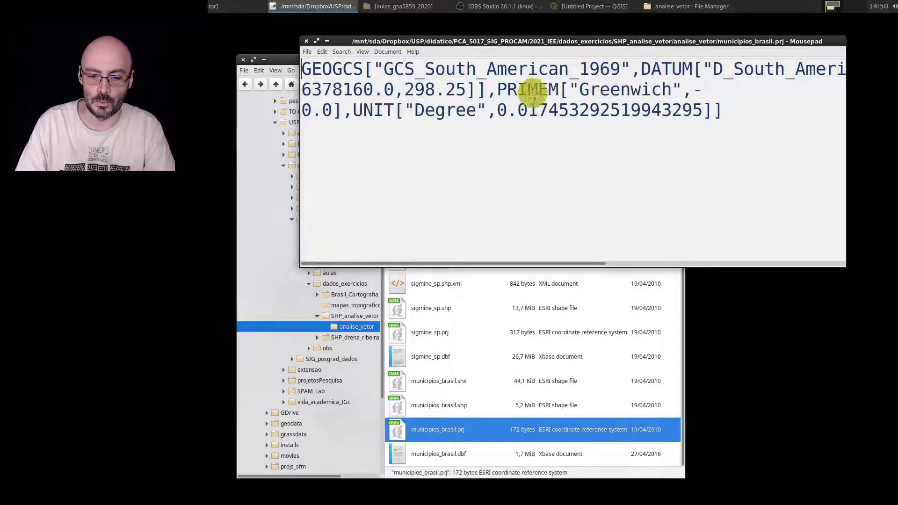
left_click_drag(413, 109, 389, 181)
left_click(391, 183)
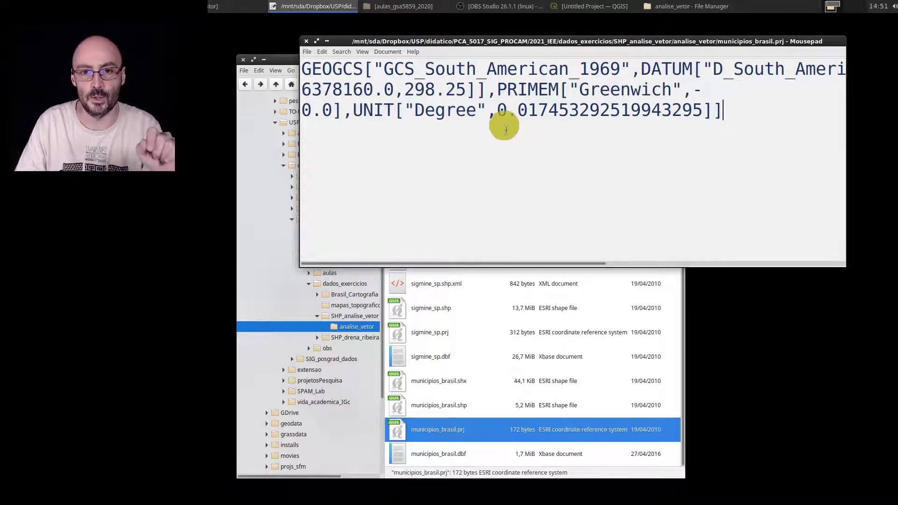
left_click(307, 43)
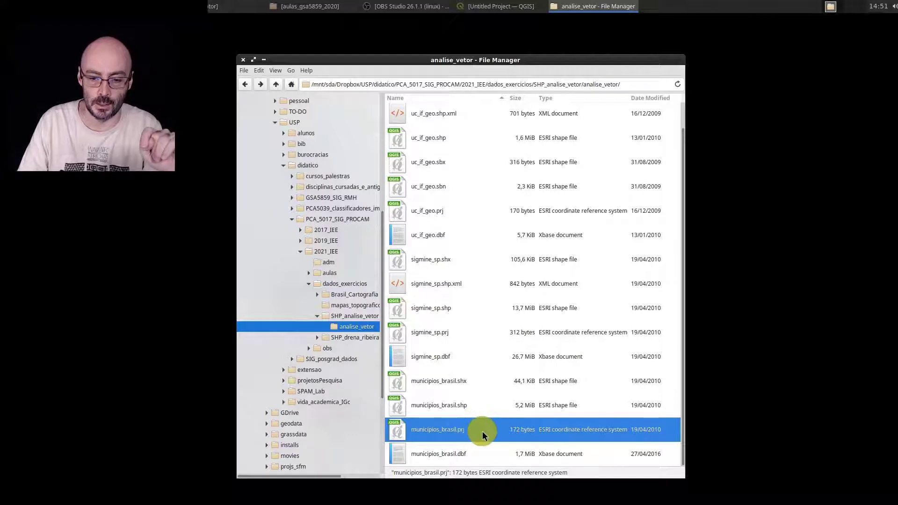
- Load municipios_brasil.shp from the file manager's analise_vetor folder into the empty QGIS project
key("alt+Tab")
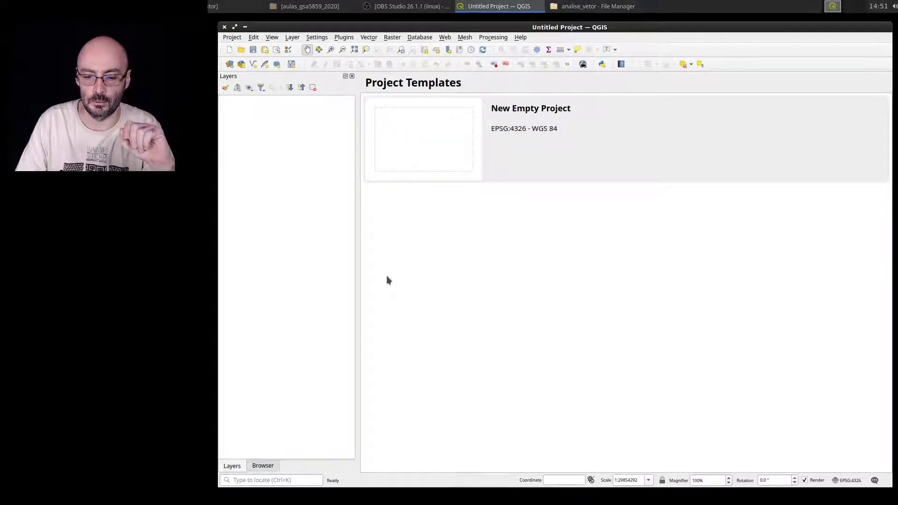
left_click(573, 6)
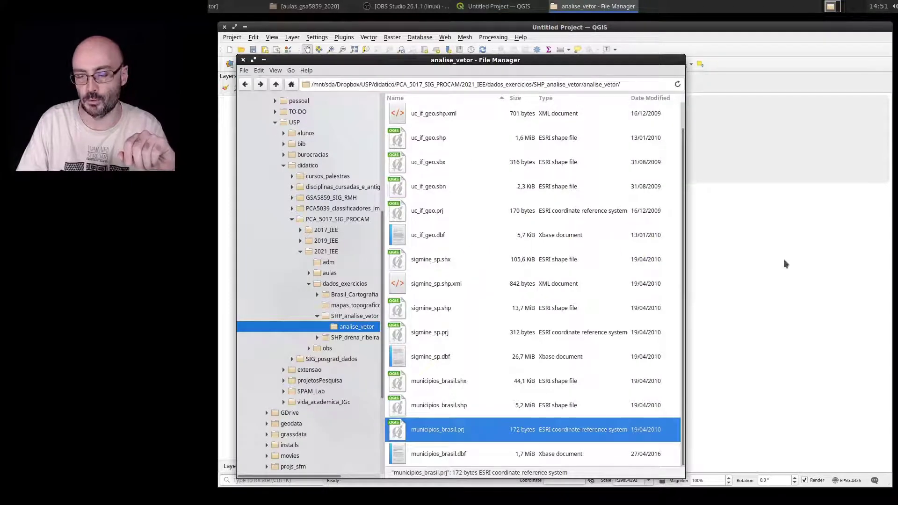
left_click(396, 255)
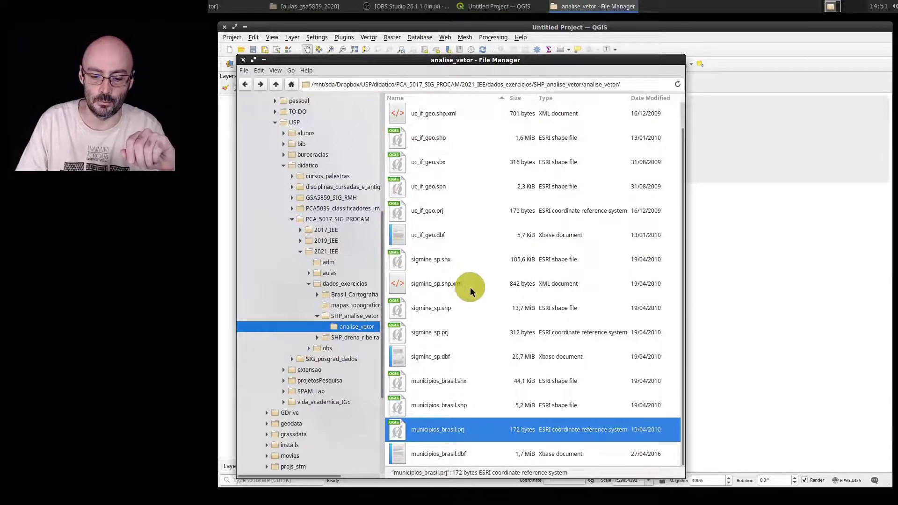
left_click(426, 405)
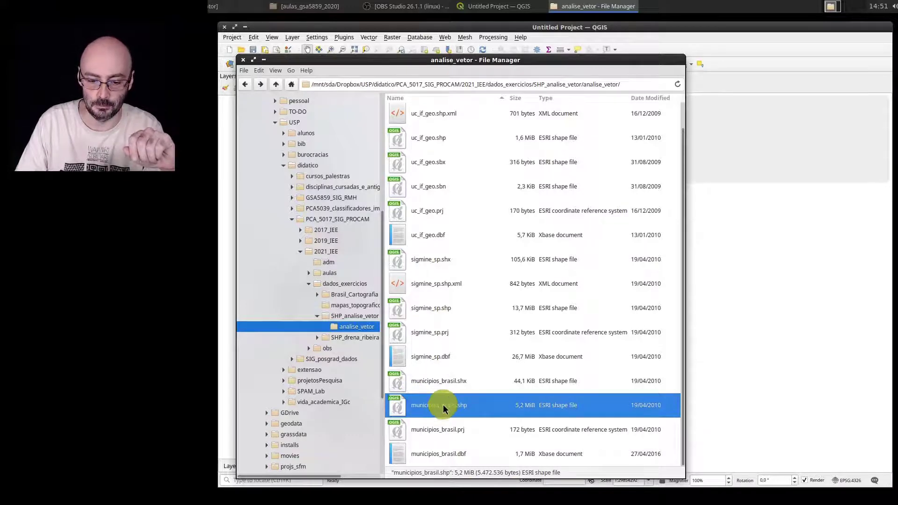
left_click_drag(425, 402, 782, 332)
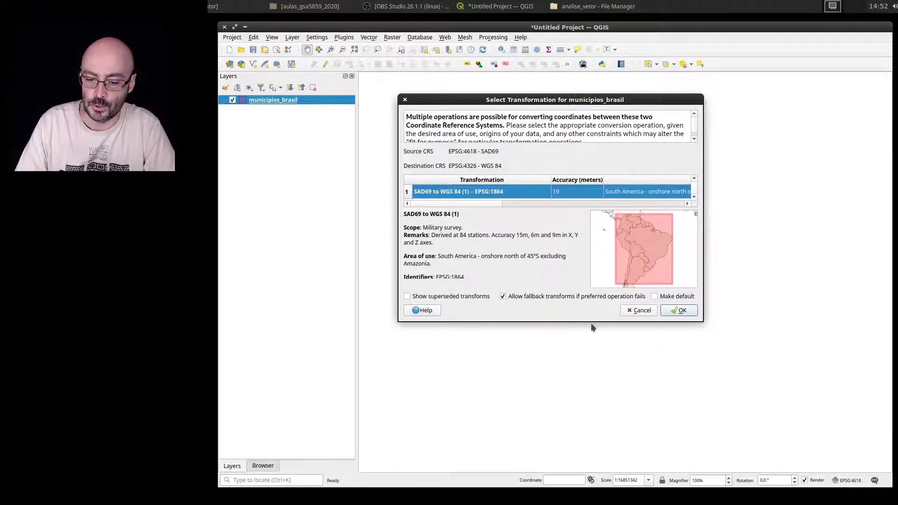
- Enlarge the coordinate transformation dialog and inspect the details of the Peru option, SAD69 to WGS 84 (11) – EPSG:1874
left_click_drag(590, 321, 590, 455)
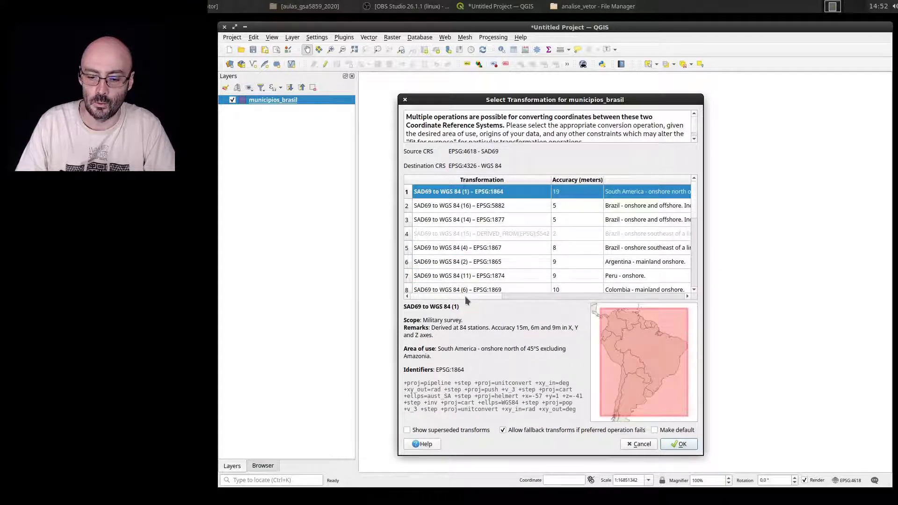
mouse_move(465, 296)
left_mouse_down()
mouse_move(628, 312)
mouse_move(560, 285)
mouse_move(461, 287)
left_mouse_up()
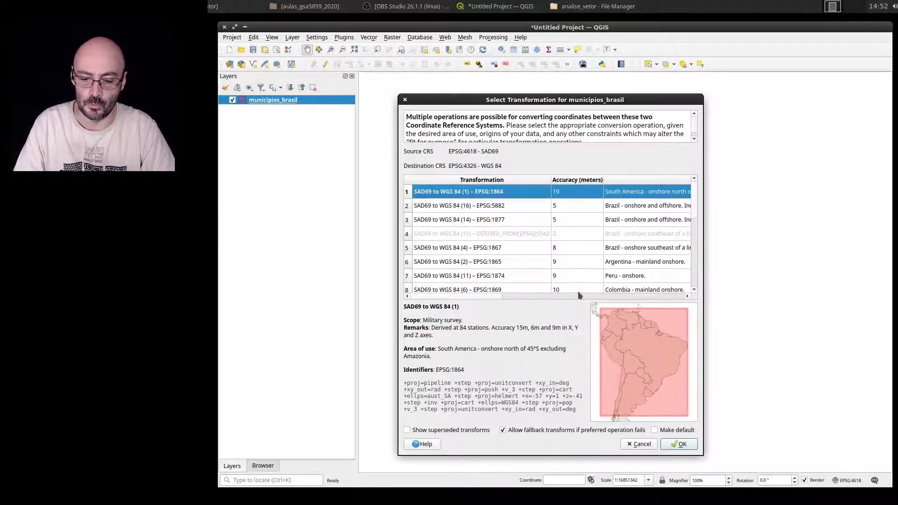
left_click(423, 276)
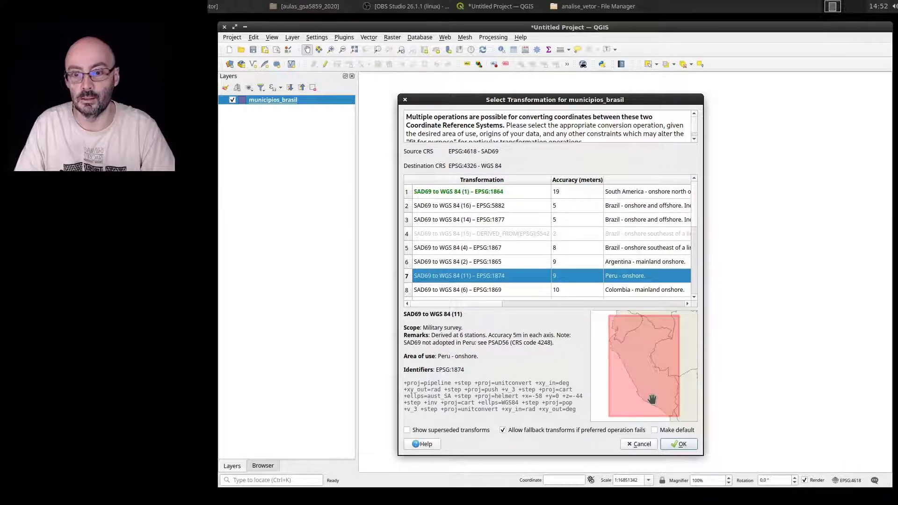
mouse_move(601, 285)
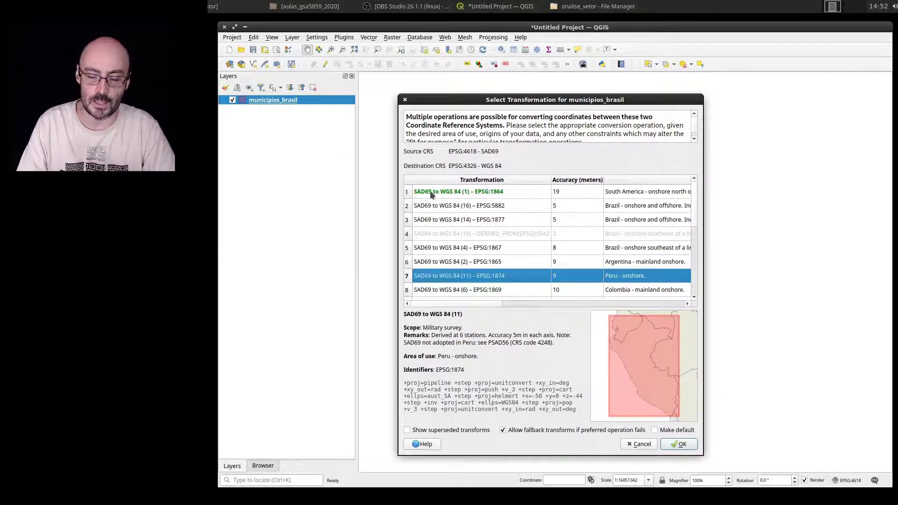
mouse_move(436, 191)
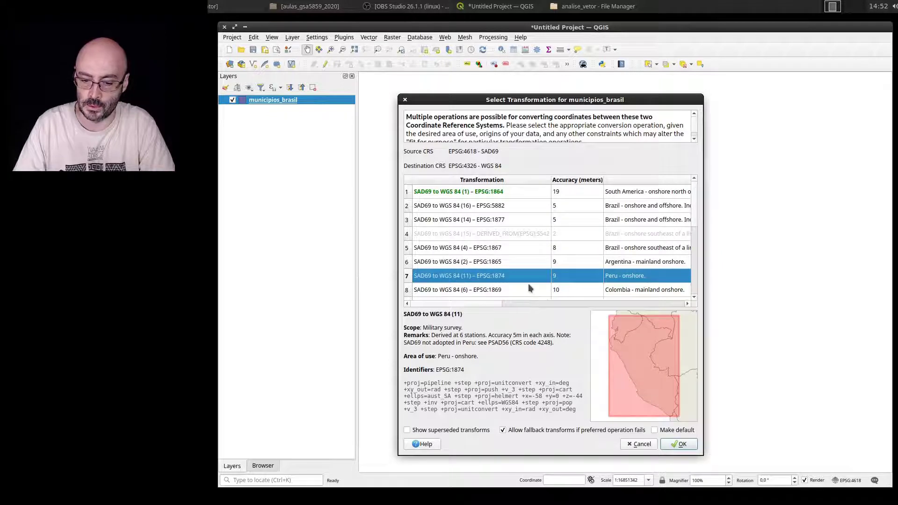
- Review the list of SAD69 to WGS 84 transformations, checking the area of use of the Brazilian options EPSG:5882 and EPSG:1867
left_click(662, 206)
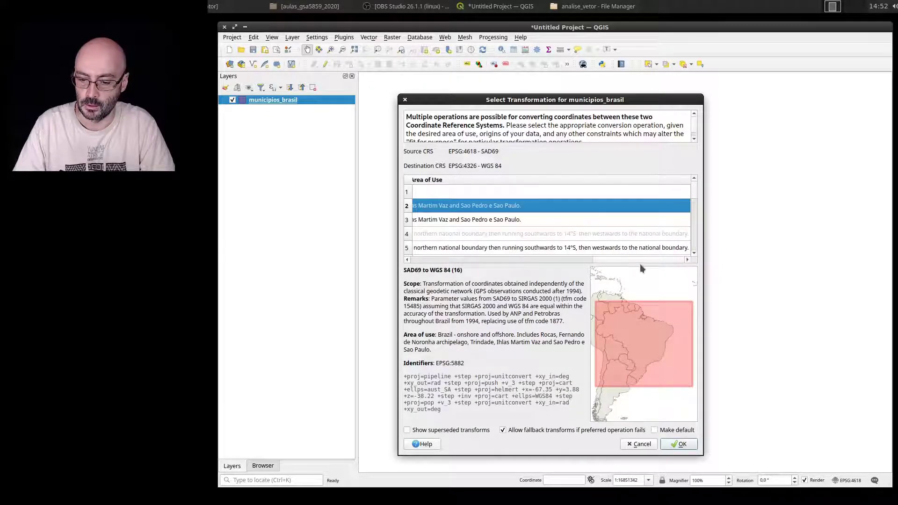
left_click_drag(640, 261, 470, 260)
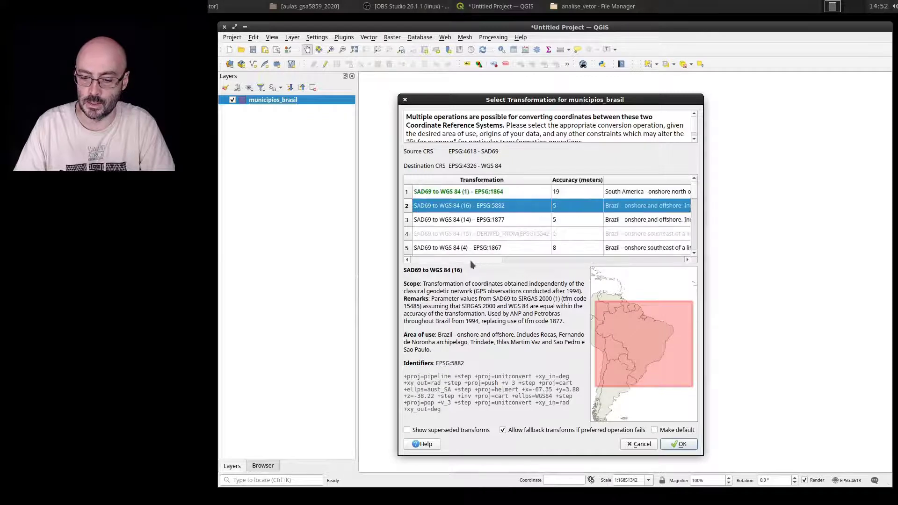
scroll(636, 207, "down", 2)
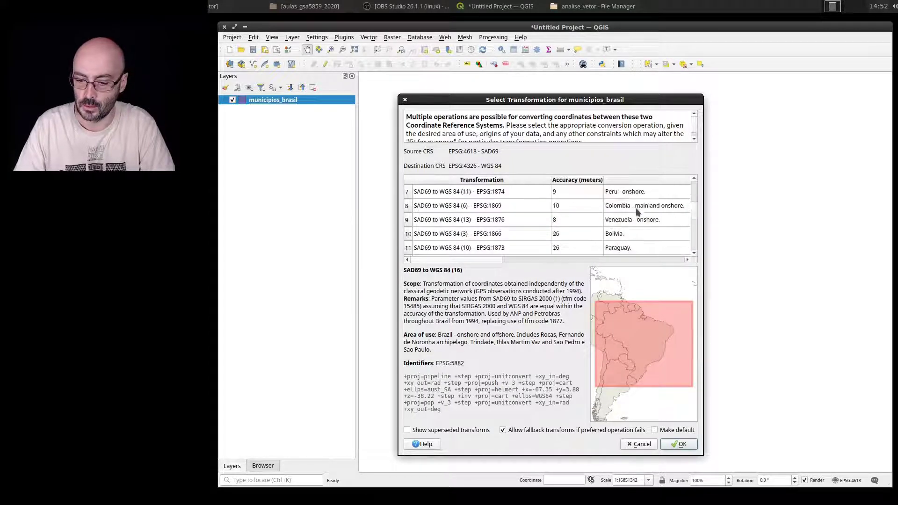
scroll(641, 215, "down", 3)
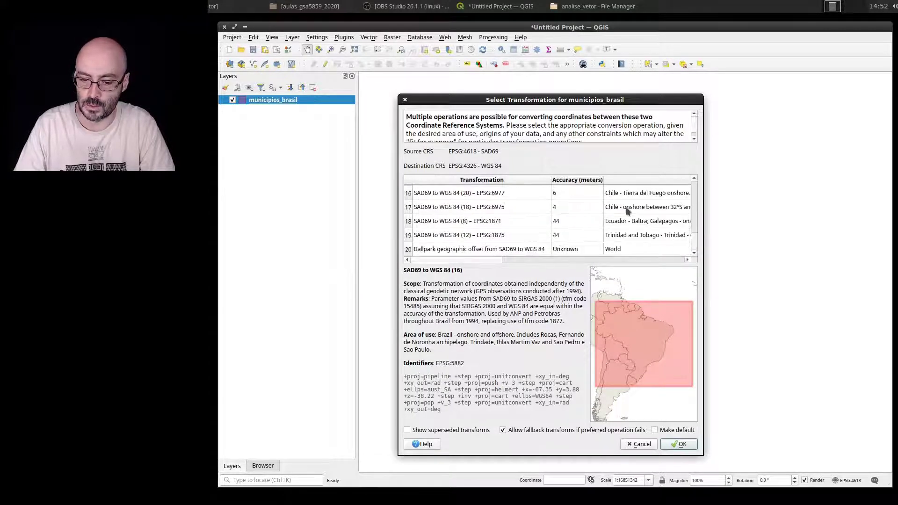
scroll(627, 210, "up", 4)
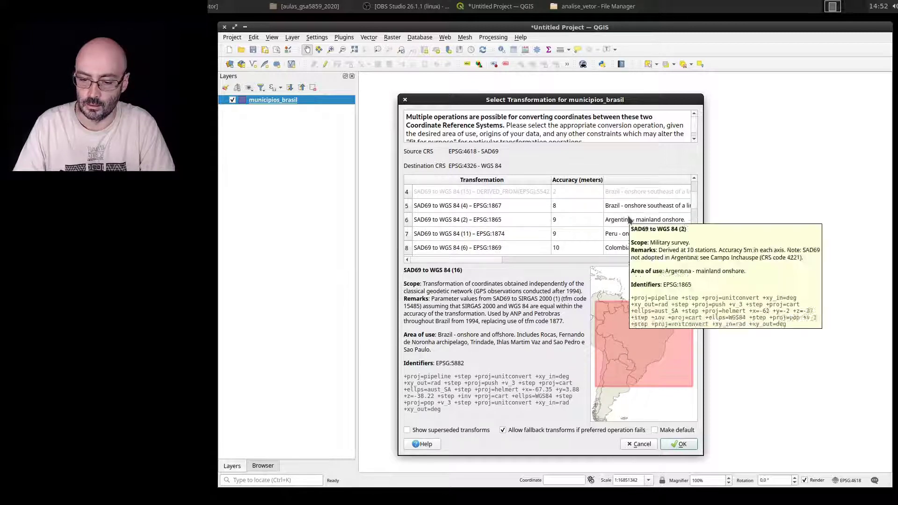
left_click(636, 206)
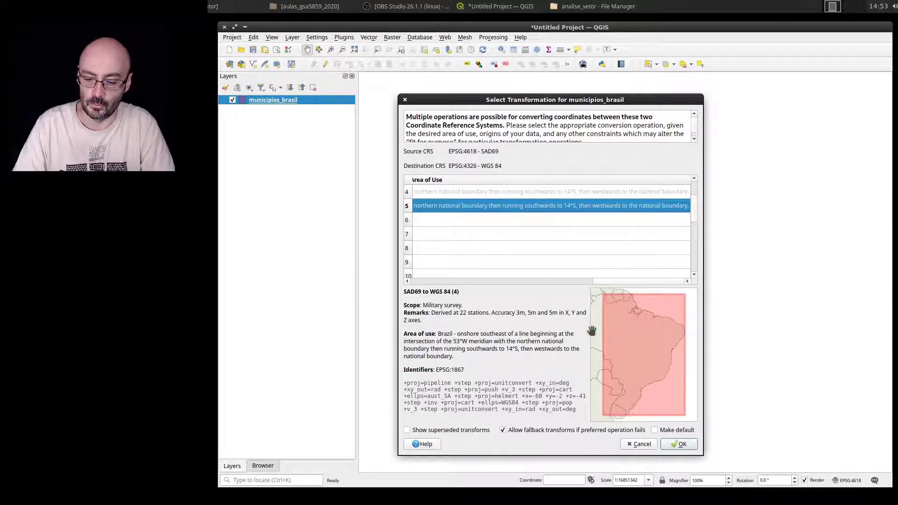
scroll(566, 239, "up", 1)
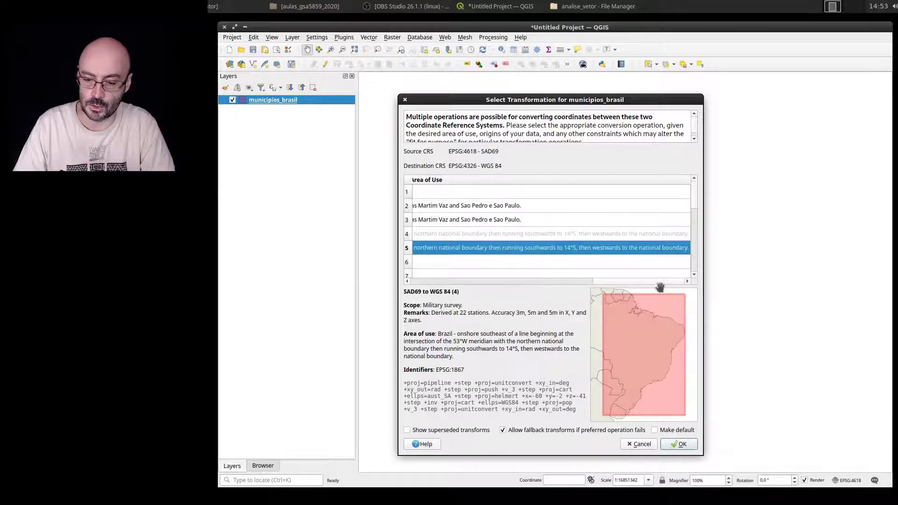
left_click_drag(661, 282, 381, 286)
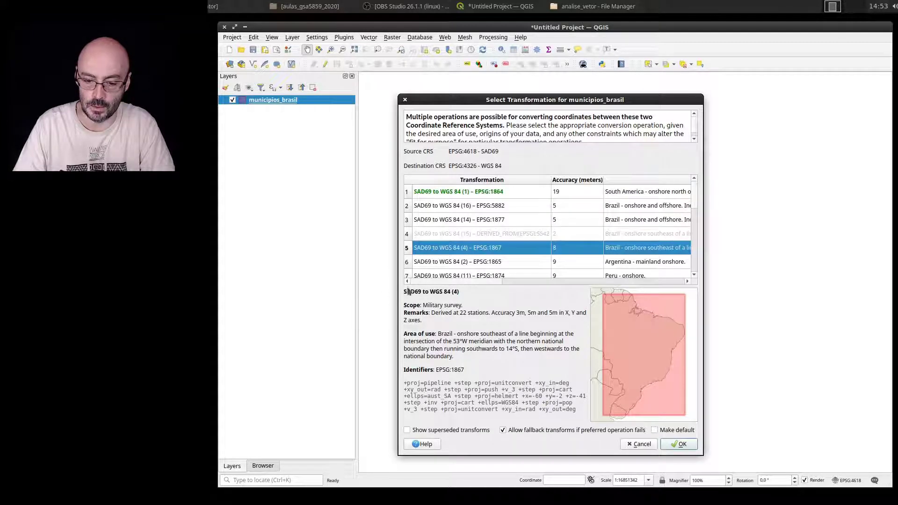
- Compare transformations EPSG:5882 and EPSG:1877, and apply SAD69 to WGS 84 (14) – EPSG:1877 to municipios_brasil
left_click(503, 210)
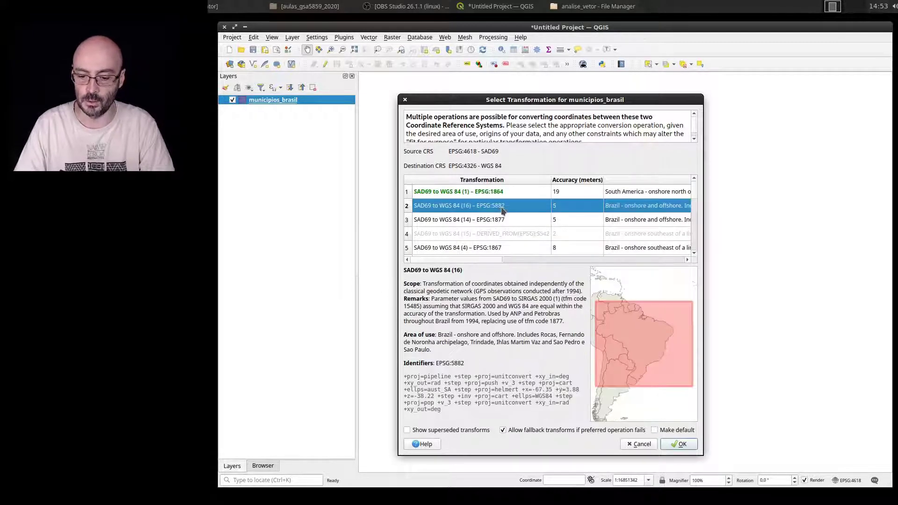
left_click(494, 219)
left_click(497, 206)
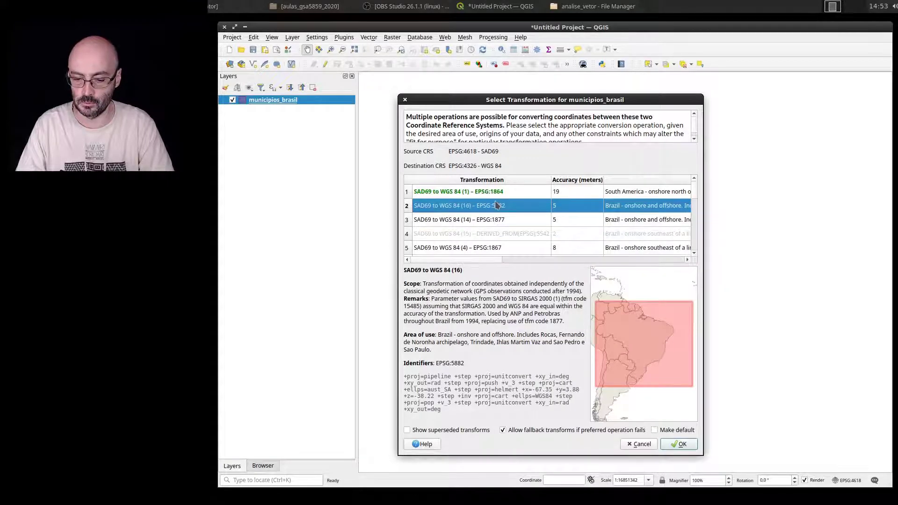
left_click(502, 221)
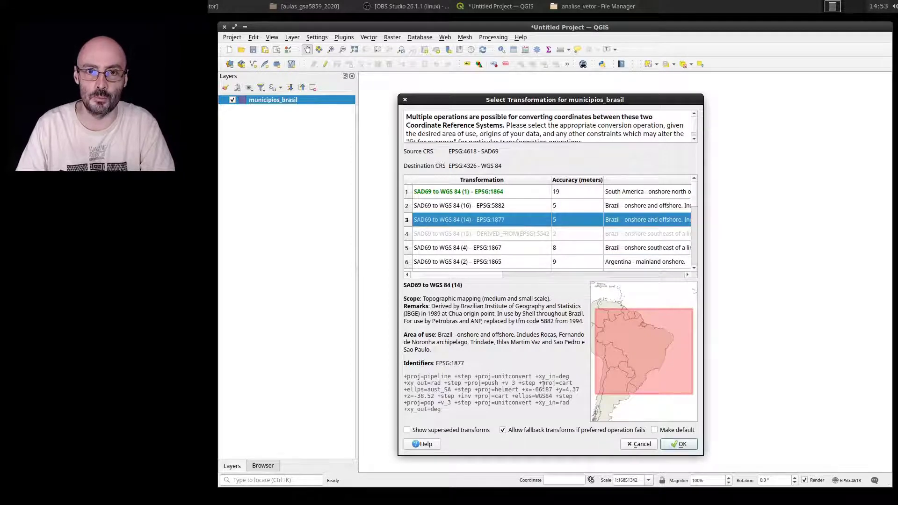
left_click(683, 443)
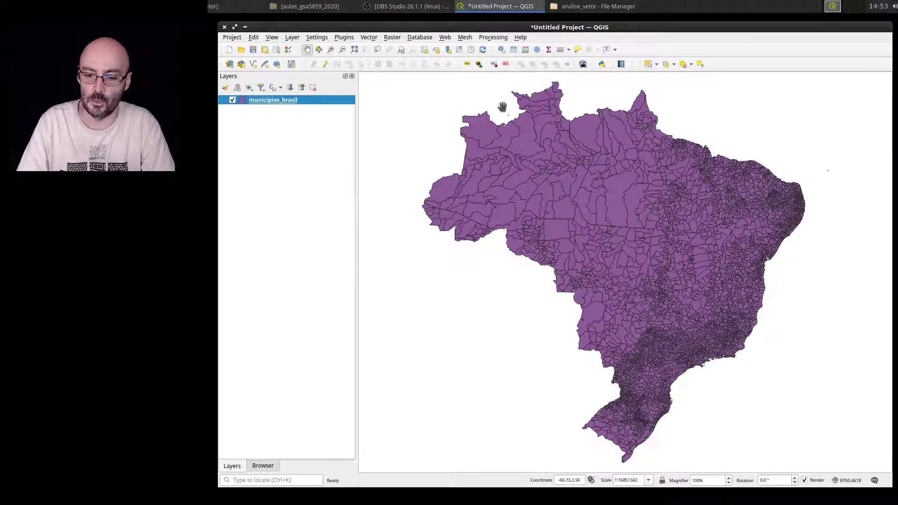
- Identify the Barcelos municipality in Amazonas, widen the results' Feature column, and examine its NOMEUF and REGIAO attributes
left_click(503, 50)
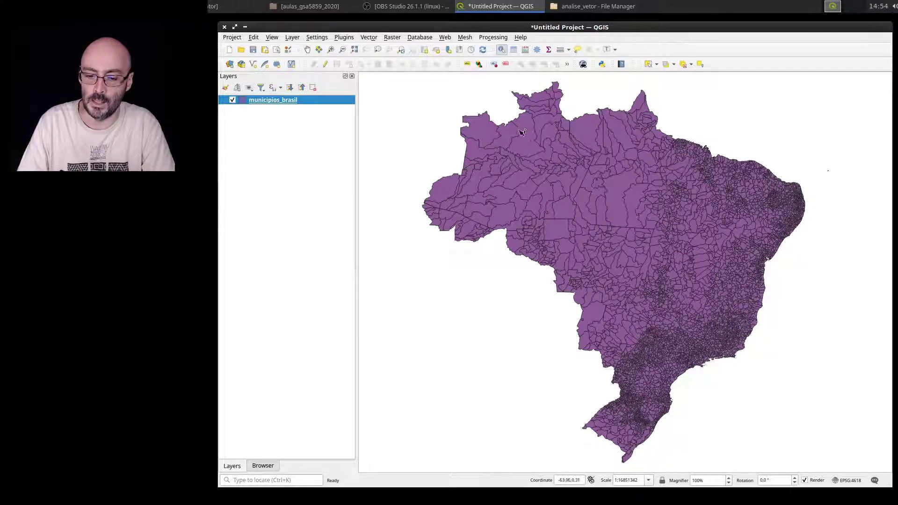
left_click(531, 152)
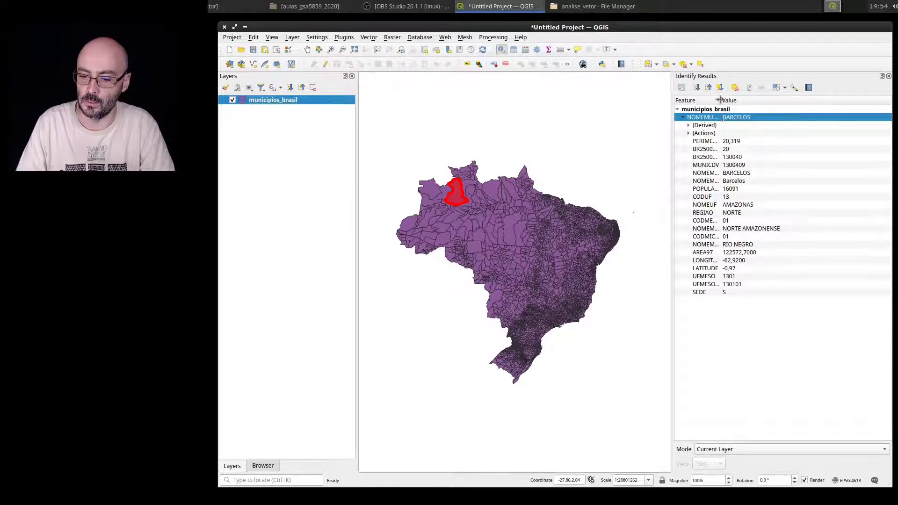
left_click_drag(721, 100, 749, 100)
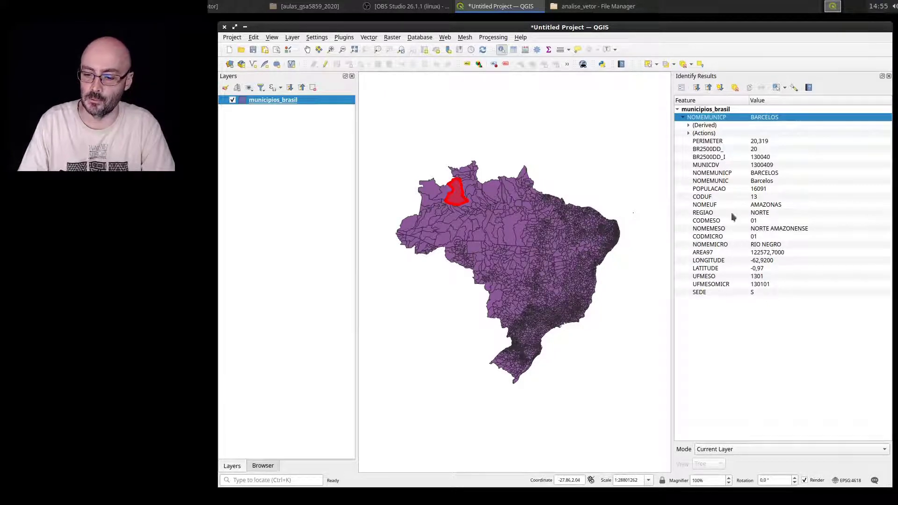
left_click(758, 207)
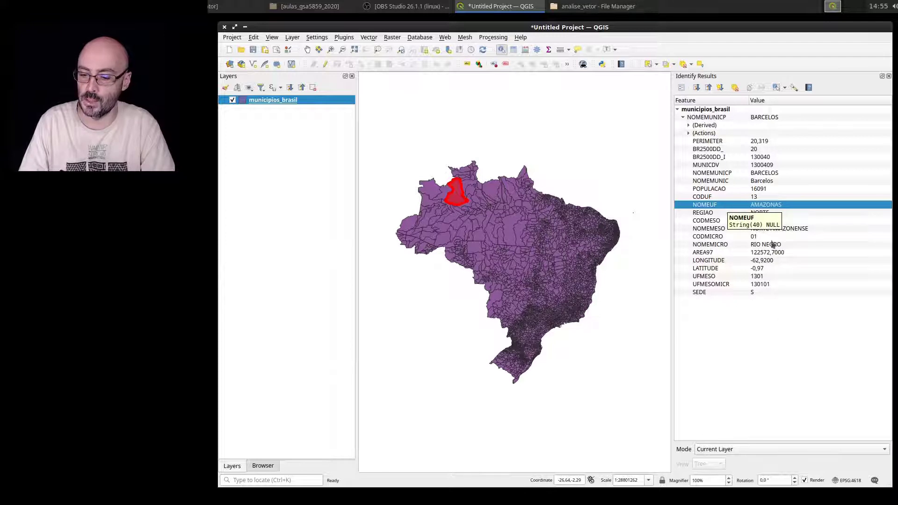
left_click(751, 214)
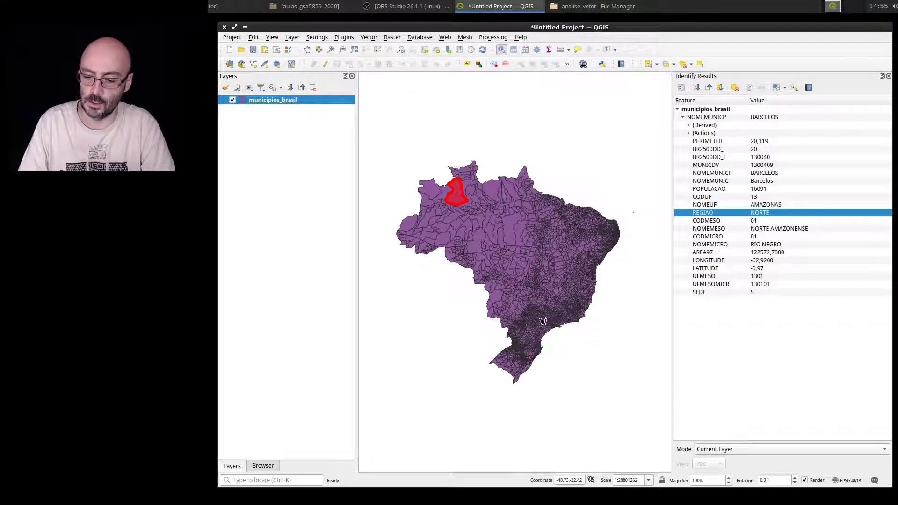
- Identify municipalities in São Paulo state, first at country scale and then the single municipality of Quadra at close range
left_click(543, 321)
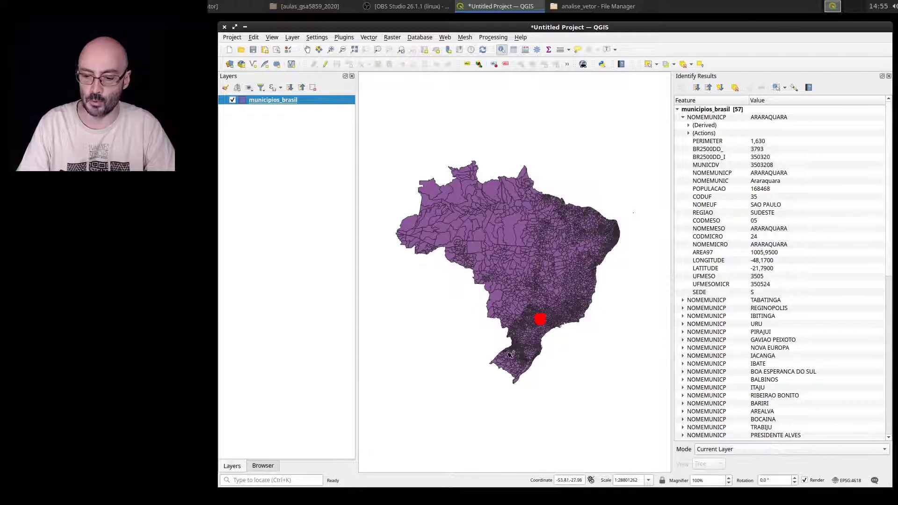
scroll(546, 324, "up", 6)
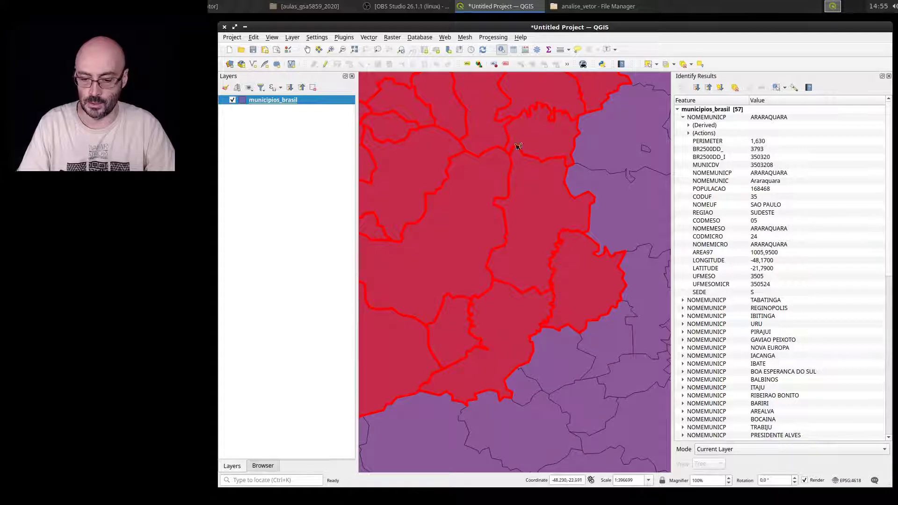
left_click(594, 412)
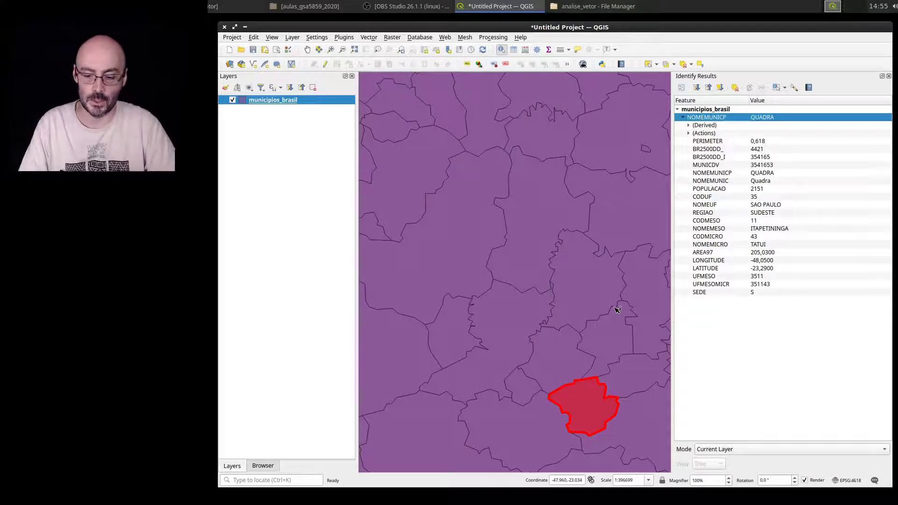
- Identify the Sento Sé municipality in Bahia and examine its attribute values
scroll(602, 294, "down", 3)
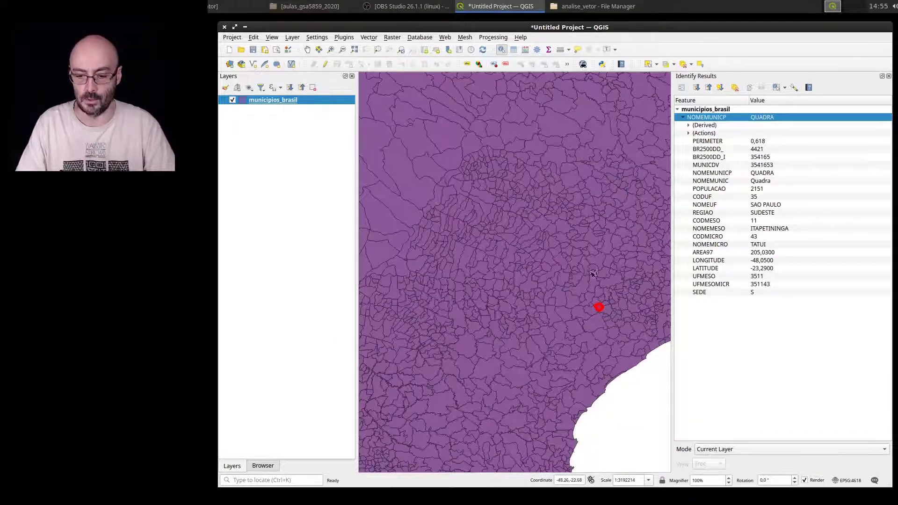
left_click_drag(604, 226, 308, 374)
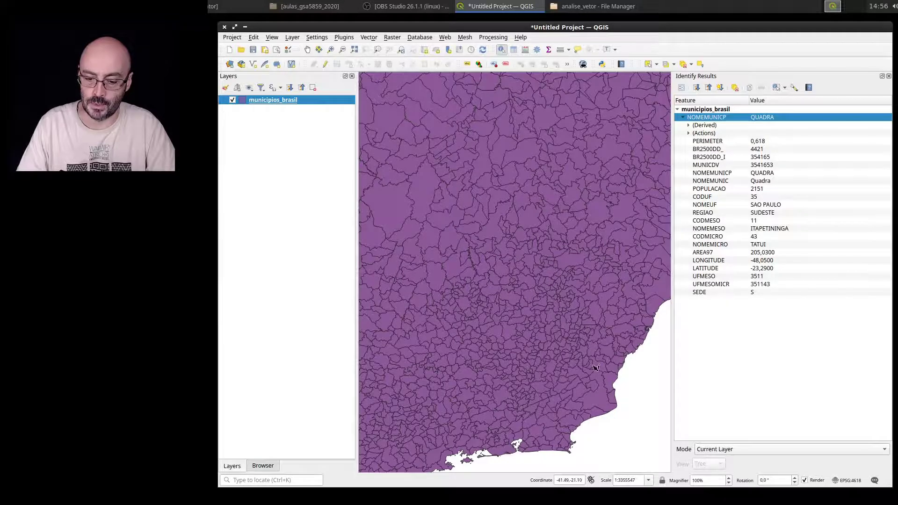
left_click_drag(593, 366, 478, 362)
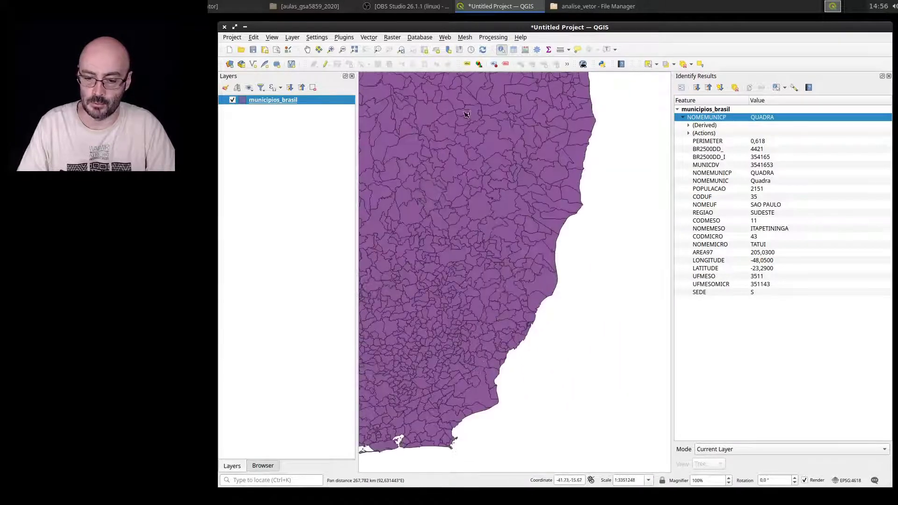
left_click_drag(468, 114, 567, 307)
left_click_drag(551, 200, 575, 408)
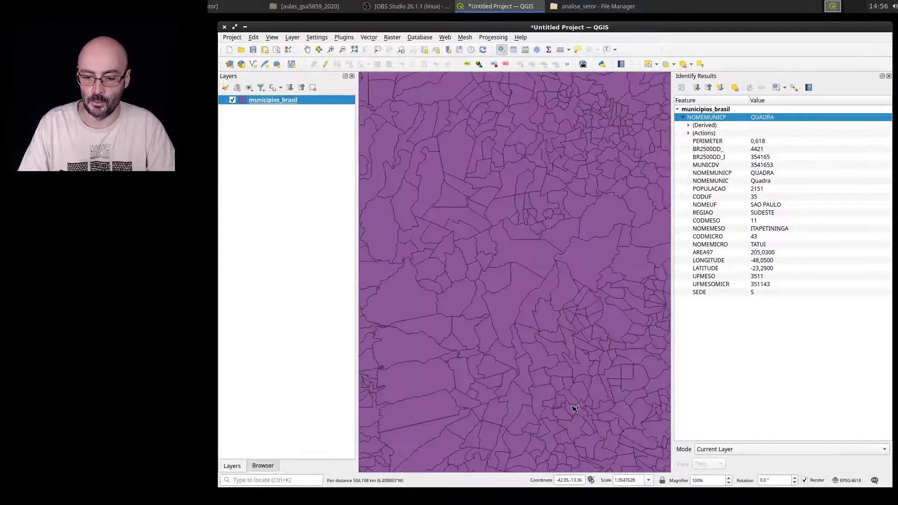
left_click(589, 259)
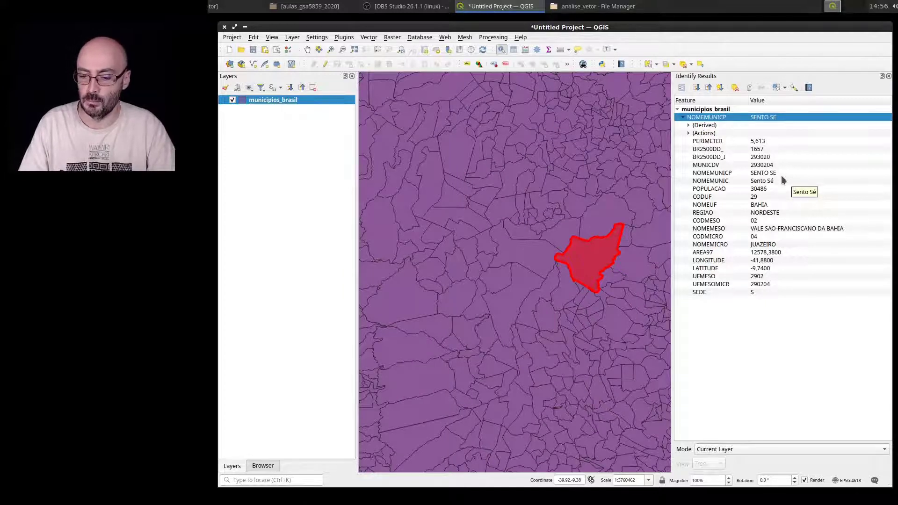
- Check Sento Sé's name attribute, identify the municipalities there at country scale, and query an empty area outside Brazil
left_click(762, 176)
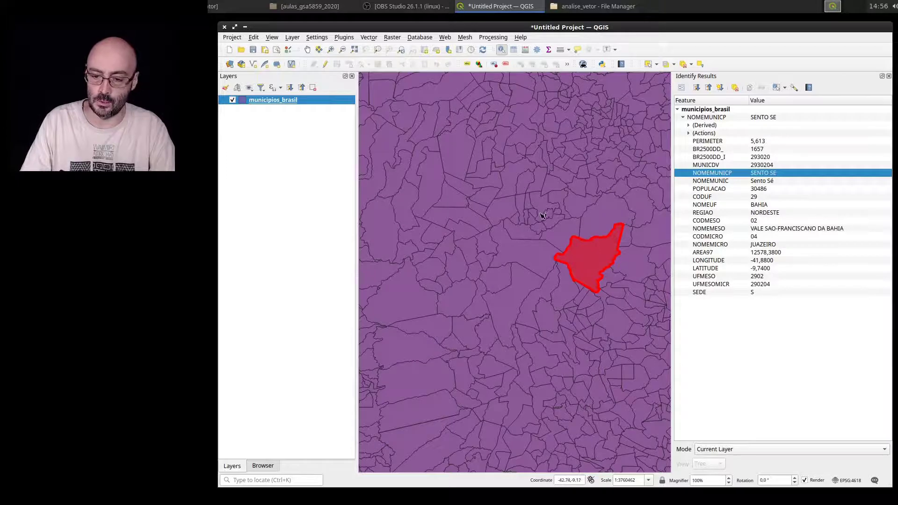
scroll(542, 217, "down", 2)
left_click(556, 232)
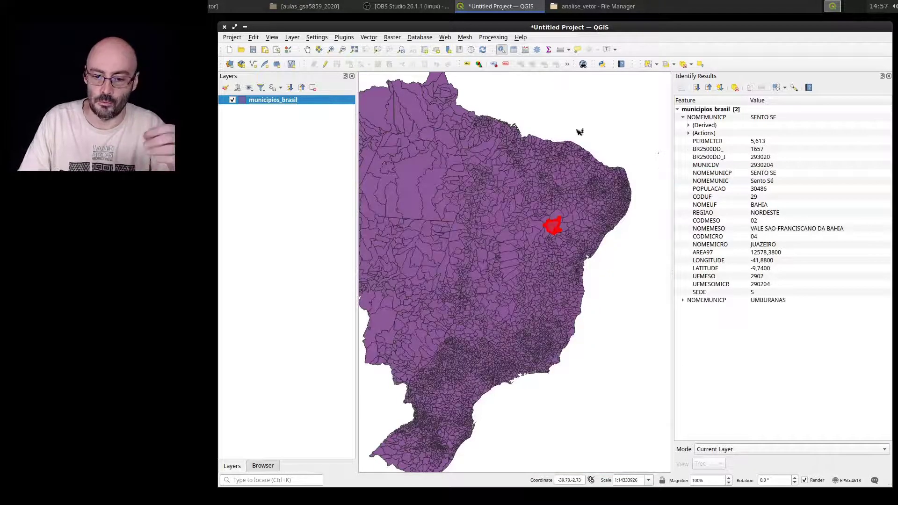
left_click(631, 125)
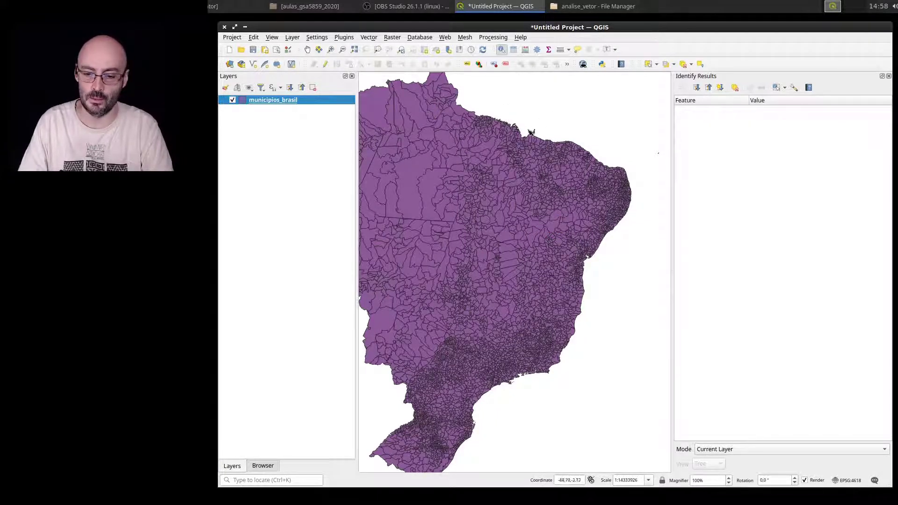
- Select the large elongated municipality in northern Pará on the map with Select Feature(s), and deselect it again
left_click(657, 64)
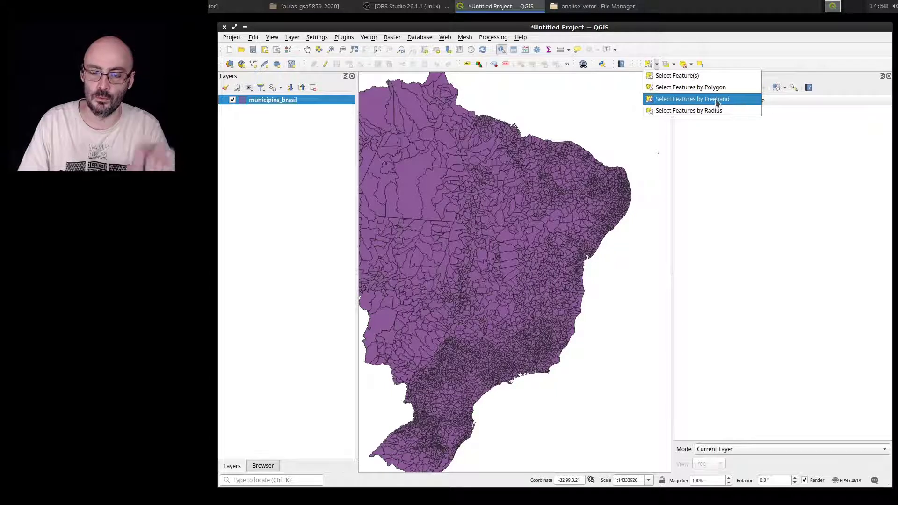
left_click(686, 76)
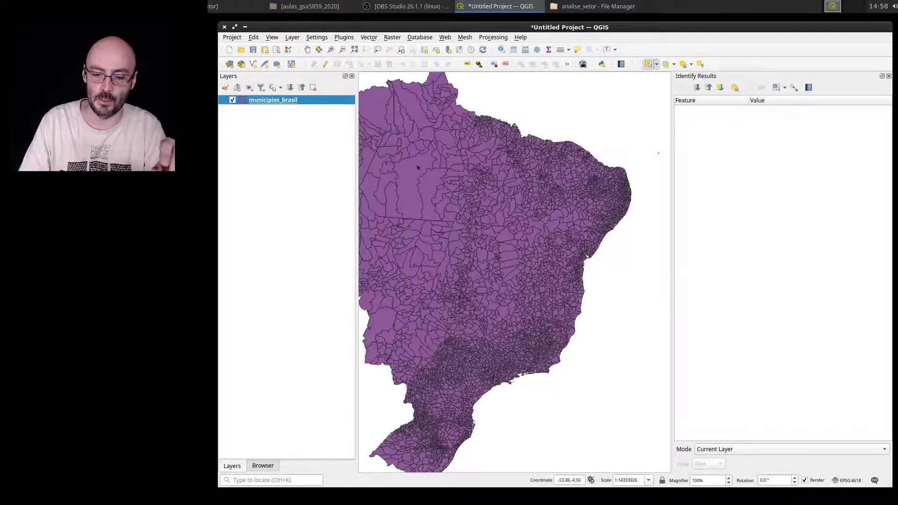
left_click(411, 107)
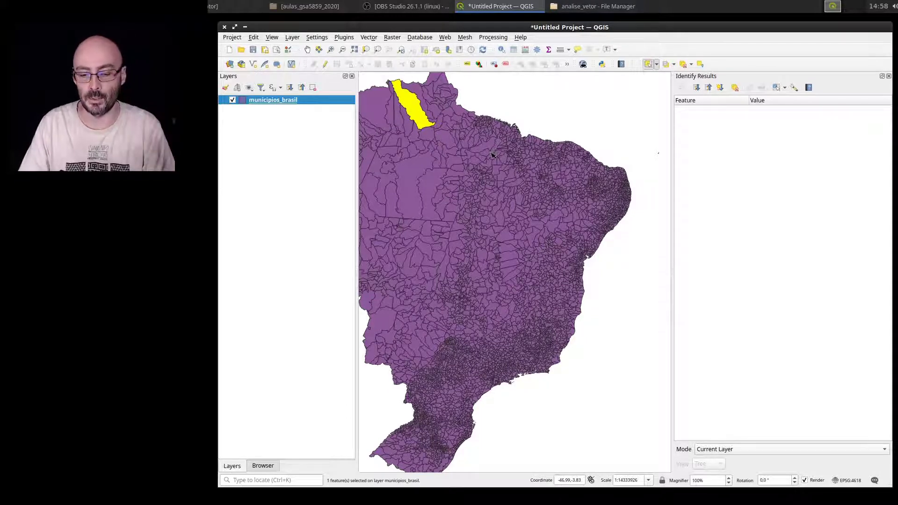
left_click(680, 64)
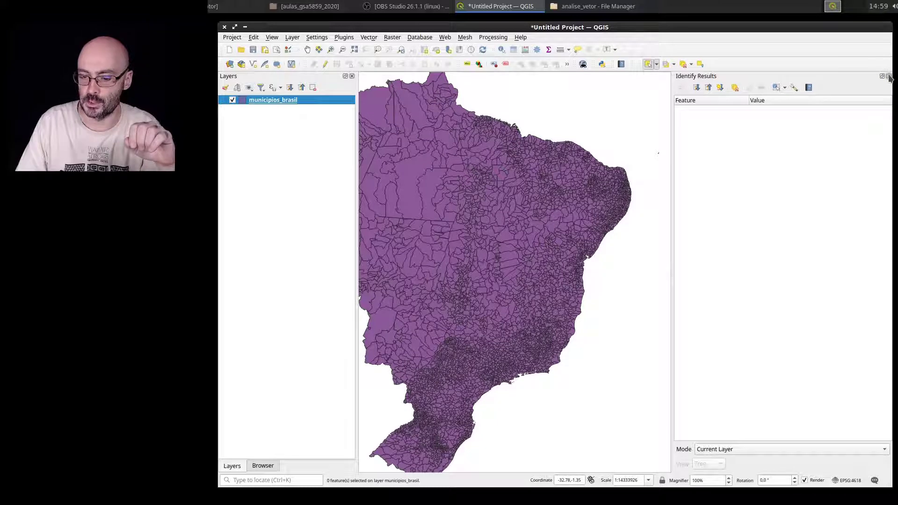
- Close the identify results and open the attribute table of municipios_brasil in an enlarged window
left_click(889, 76)
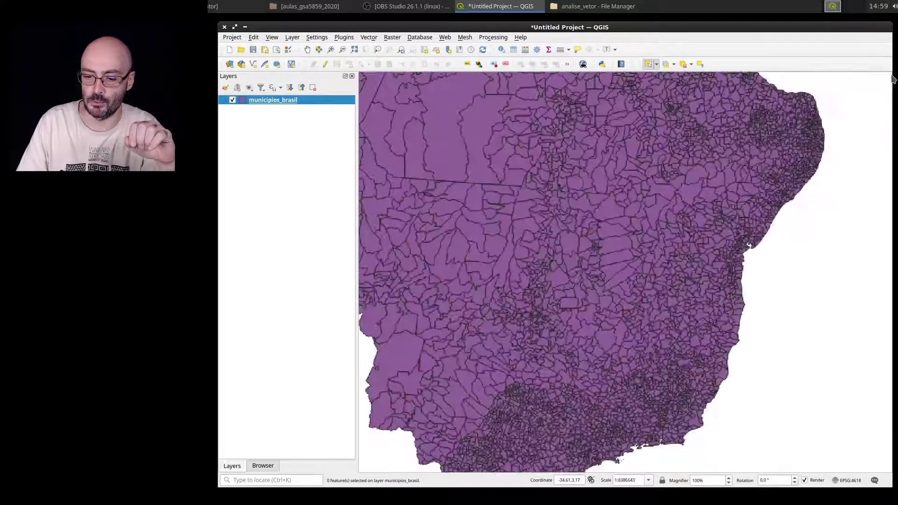
left_click(378, 49)
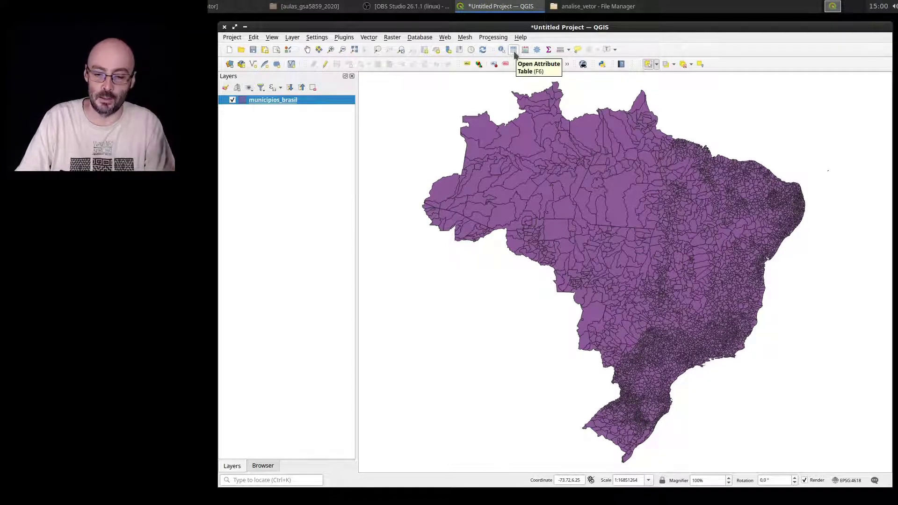
right_click(269, 102)
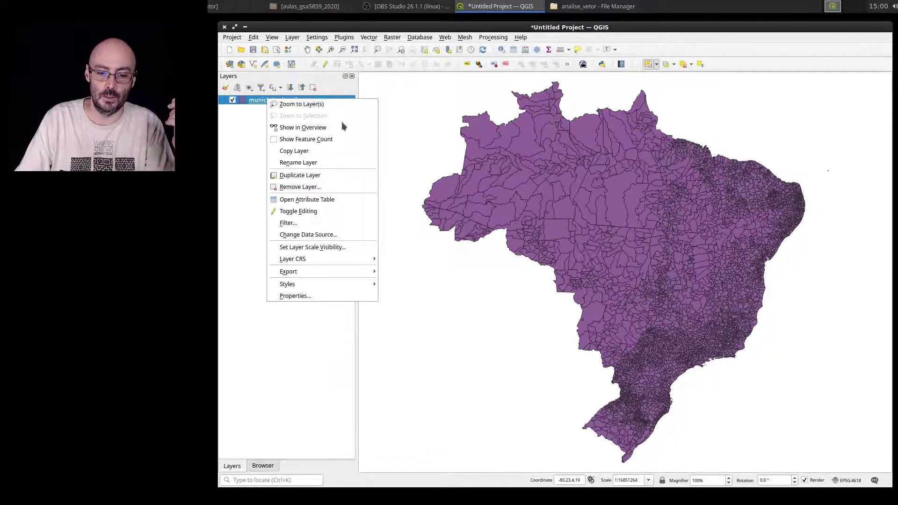
left_click(346, 201)
left_click_drag(388, 110, 314, 48)
left_click(253, 48)
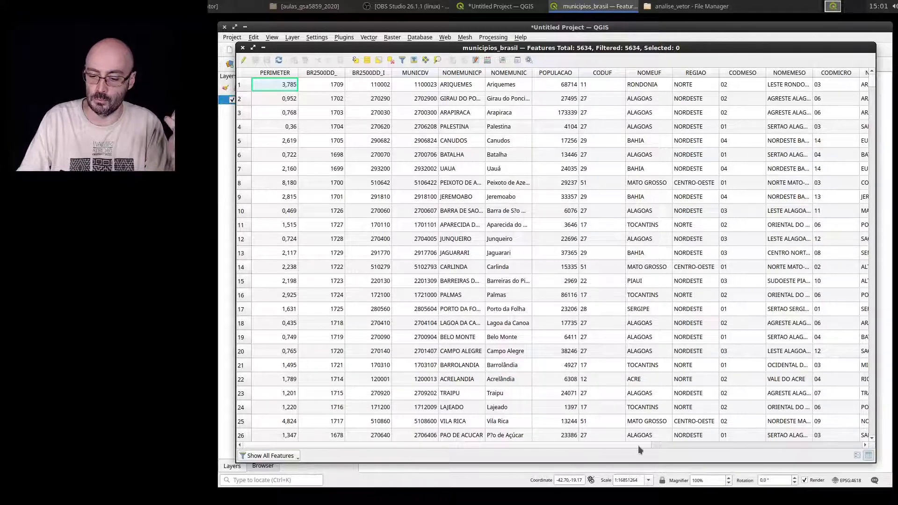
- Sort the attribute table by AREA97 in descending order
left_click_drag(639, 446, 875, 420)
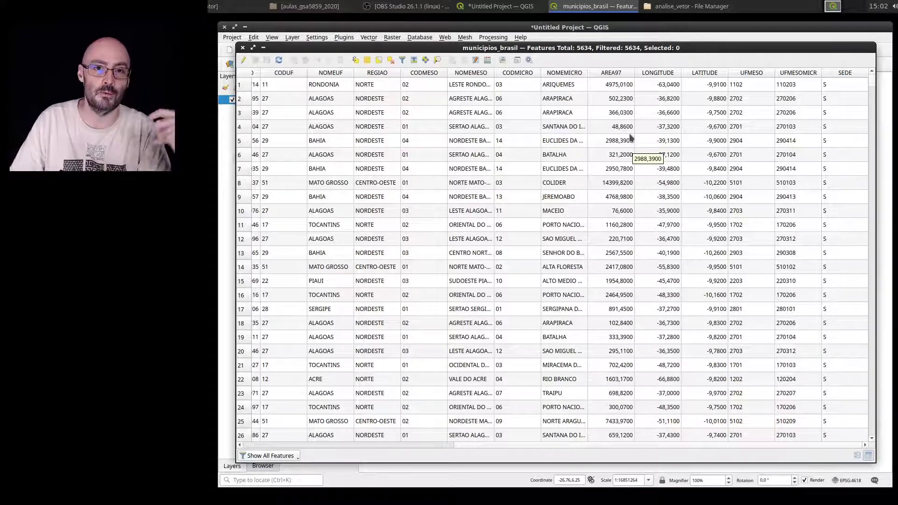
left_click(618, 71)
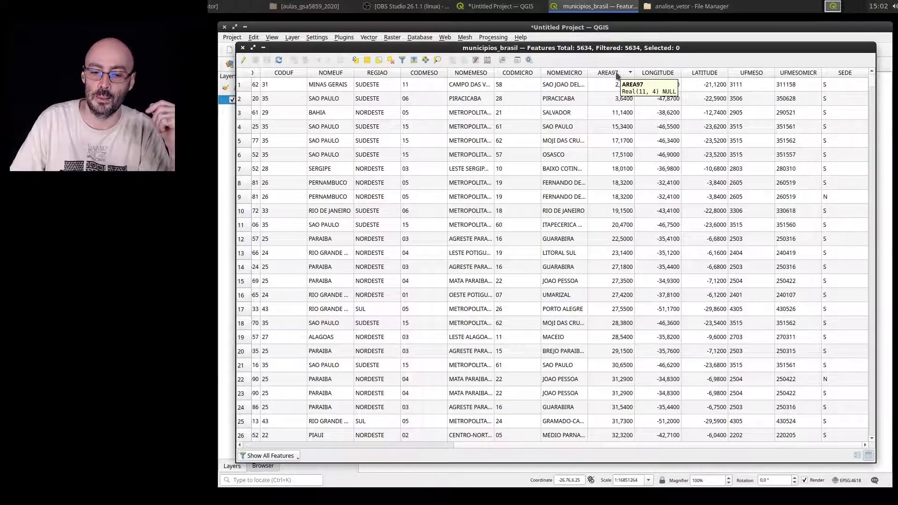
left_click(617, 75)
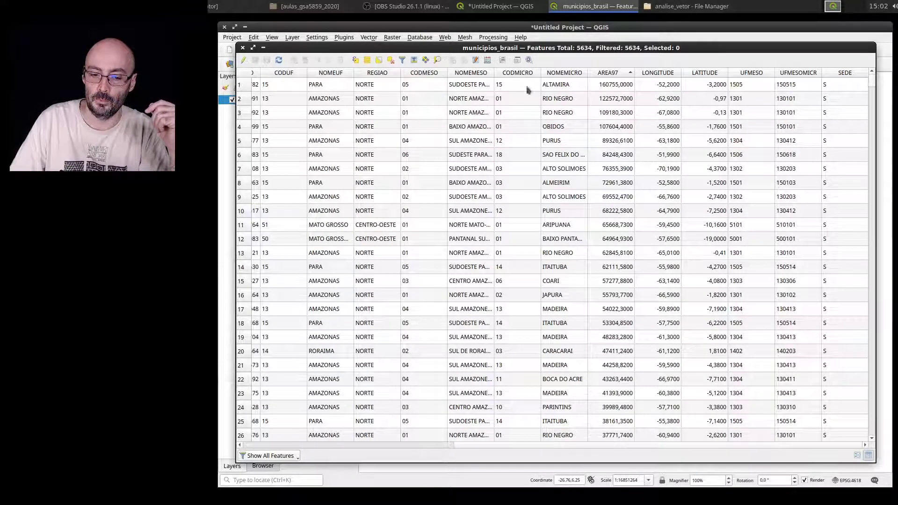
- Select table rows 1, 2, 3, 5, 7 and 12 one at a time, with the table moved clear of the map
left_click(242, 86)
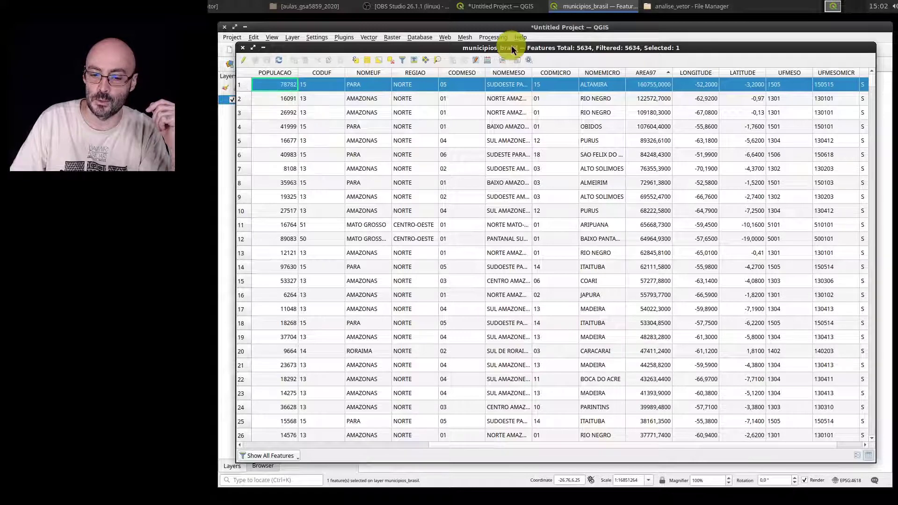
left_click_drag(513, 43, 548, 261)
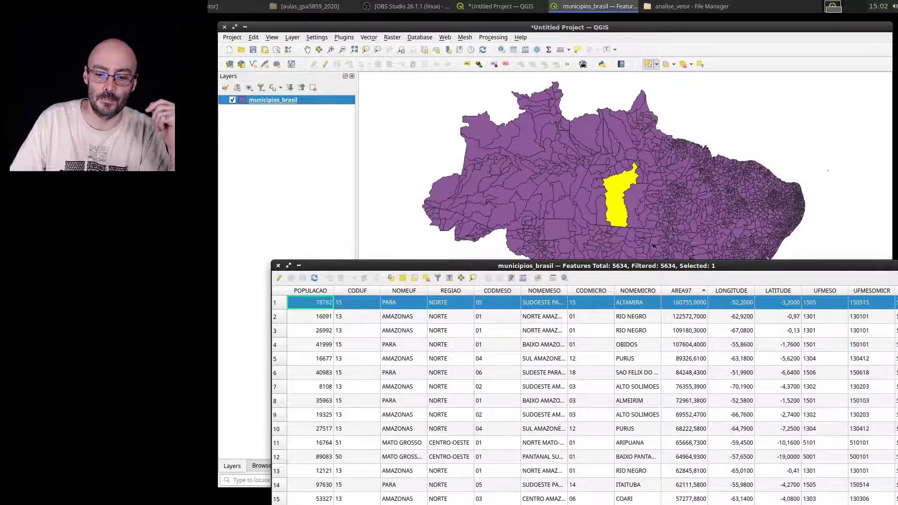
left_click(279, 320, "ctrl")
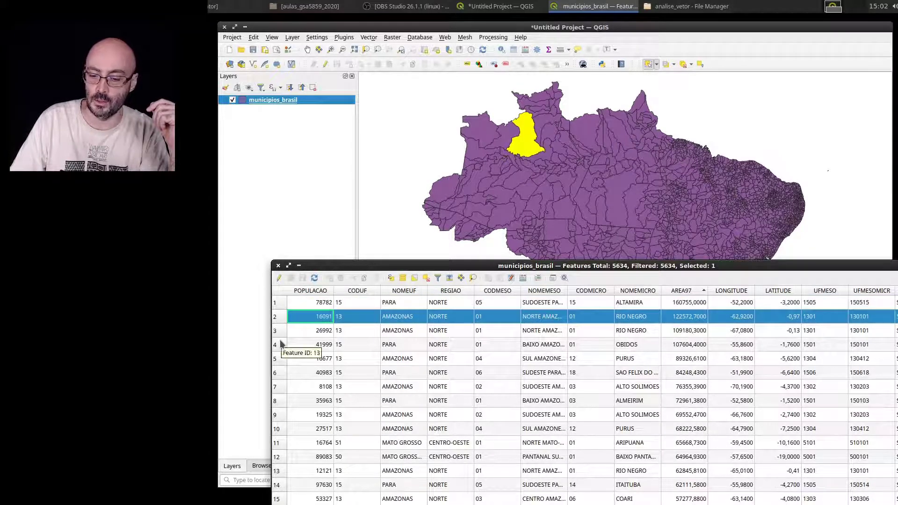
left_click(279, 331)
left_click(281, 359)
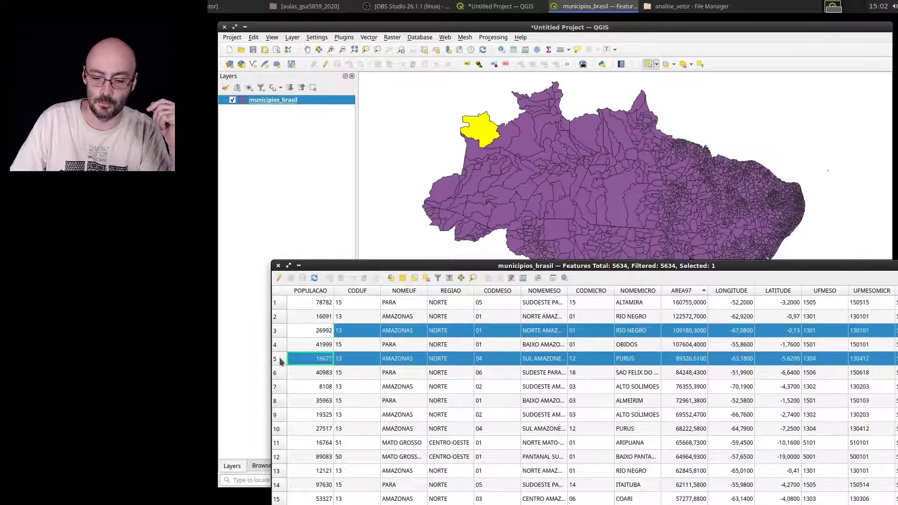
left_click(276, 387)
left_click(279, 457)
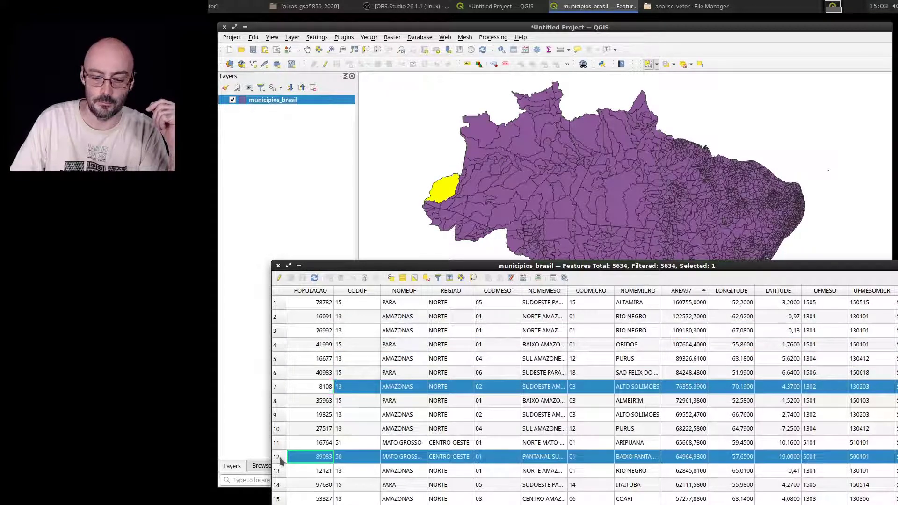
- Select the eight largest municipalities as one range in the table, and reduce the selection to the first row, Altamira
left_click(277, 303)
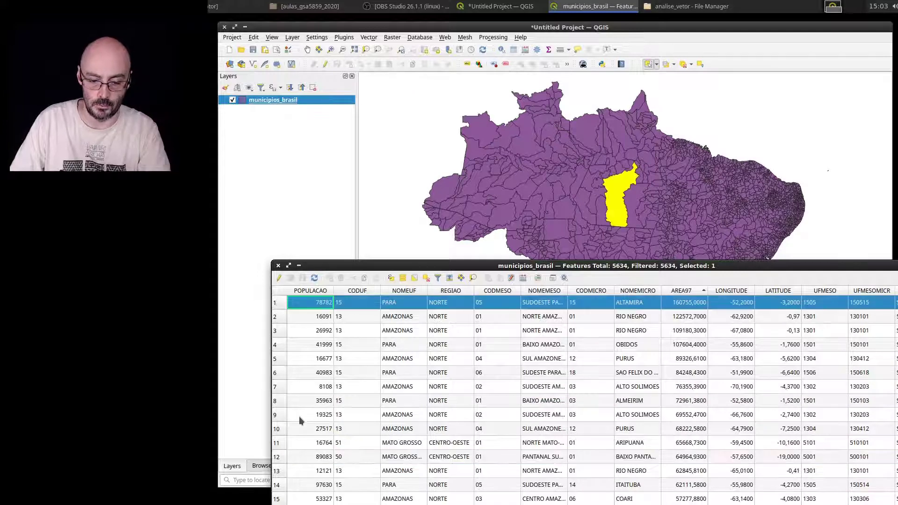
left_click(284, 401, "shift")
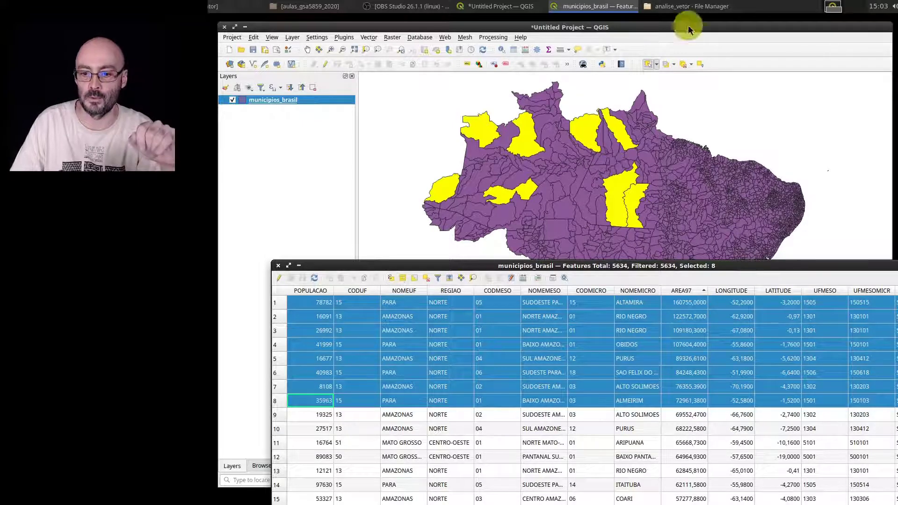
left_click(648, 64)
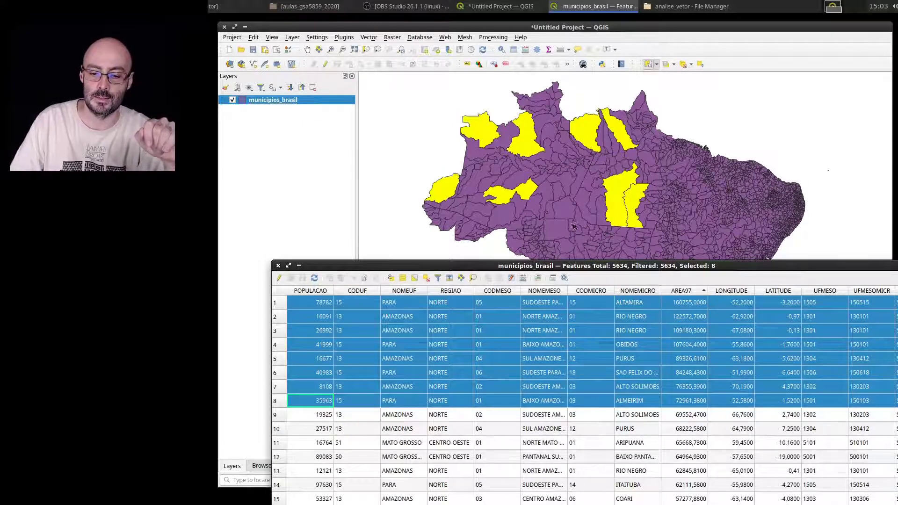
left_click(282, 304)
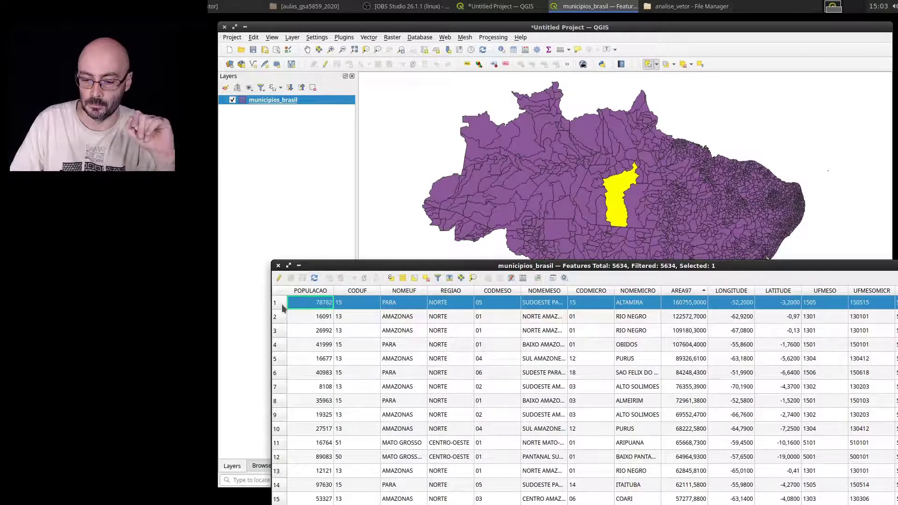
- Close the attribute table and deselect all features of municipios_brasil
left_click_drag(443, 266, 408, 40)
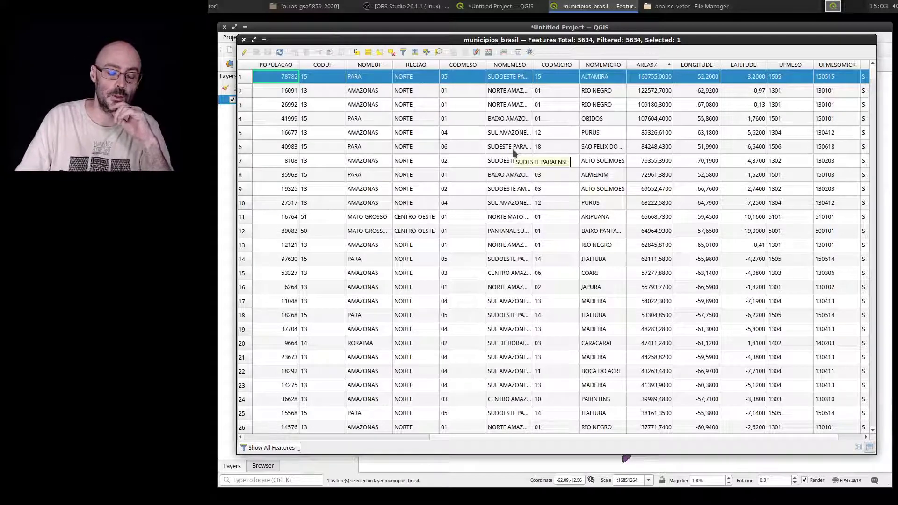
left_click(245, 39)
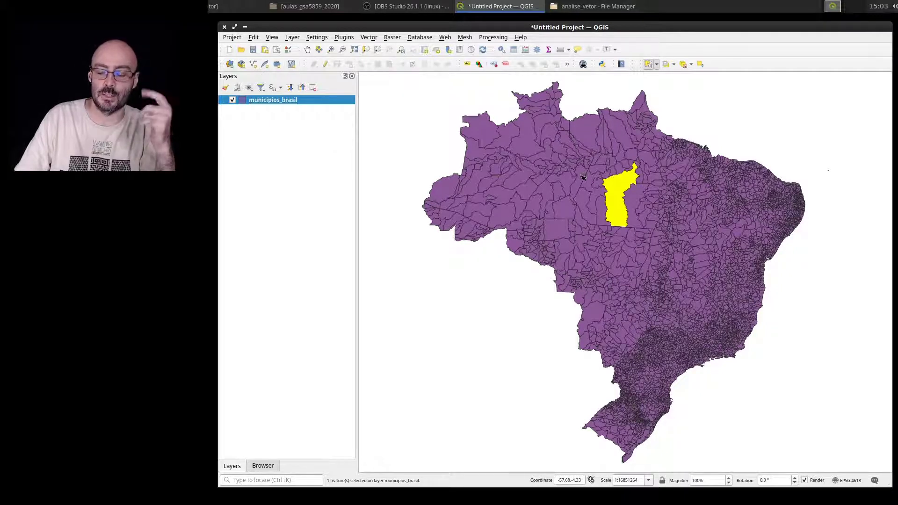
left_click(685, 64)
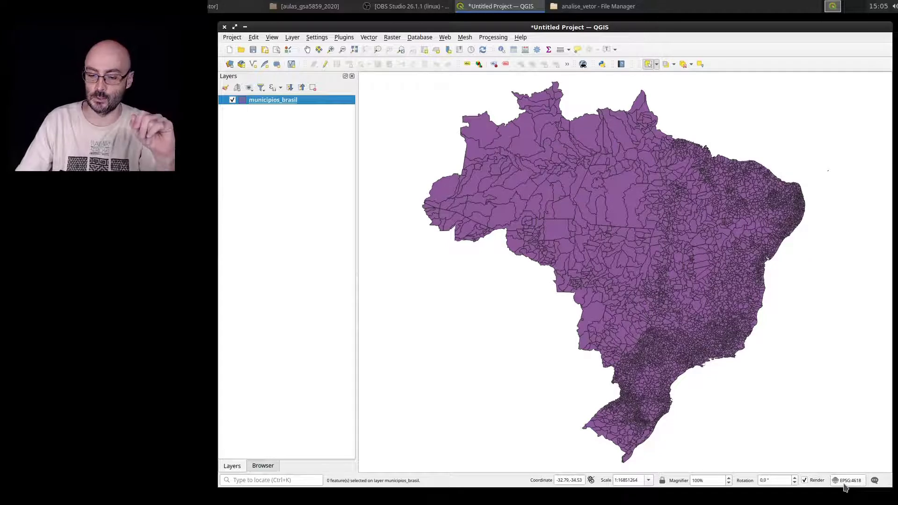
- Filter the coordinate reference systems by "albers" and set the project CRS to South_America_Albers_Equal_Area_Conic (ESRI:102033)
left_click(847, 481)
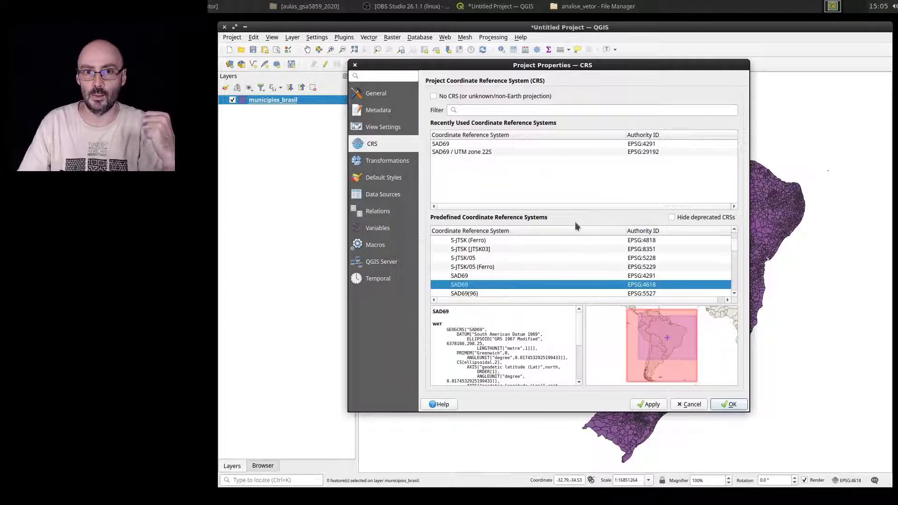
left_click(471, 111)
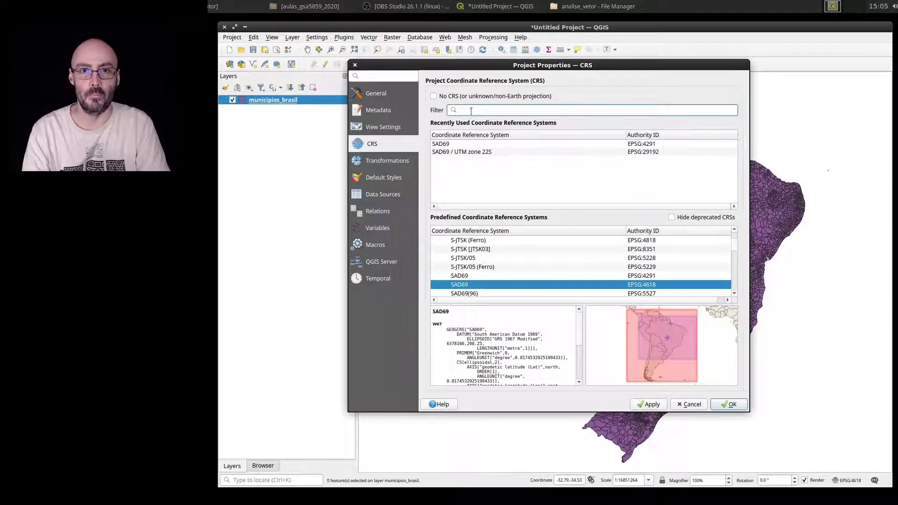
type("albers")
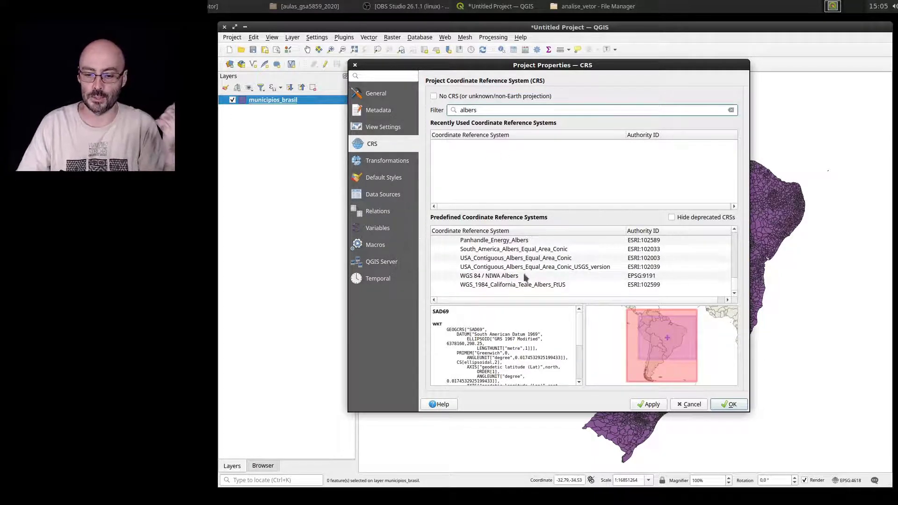
left_click(543, 249)
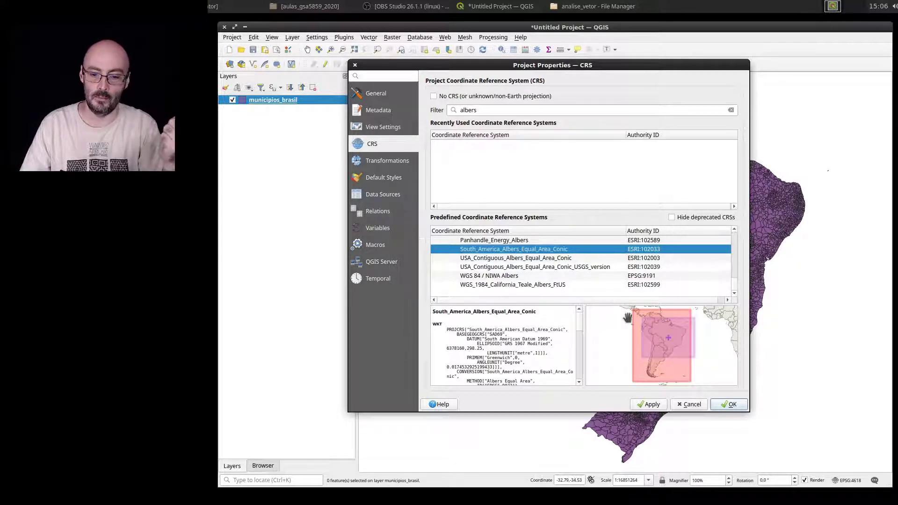
left_click(653, 405)
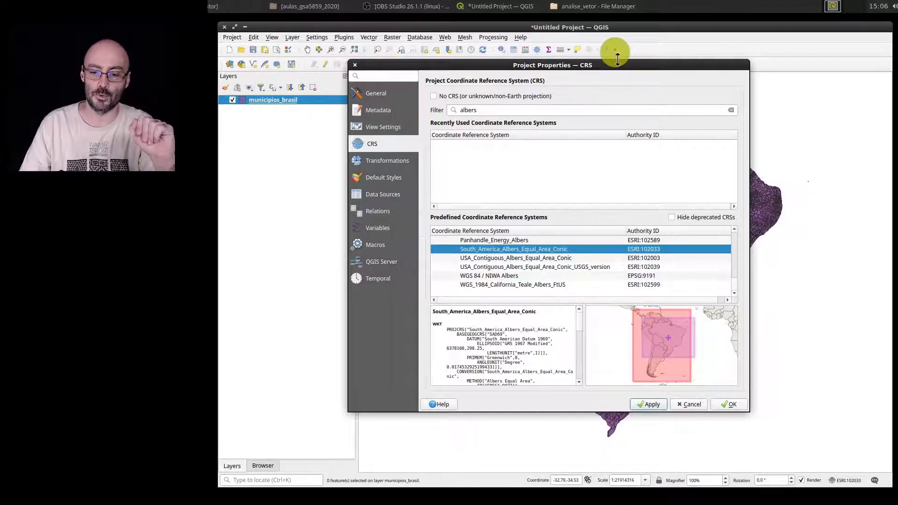
left_click_drag(630, 65, 516, 88)
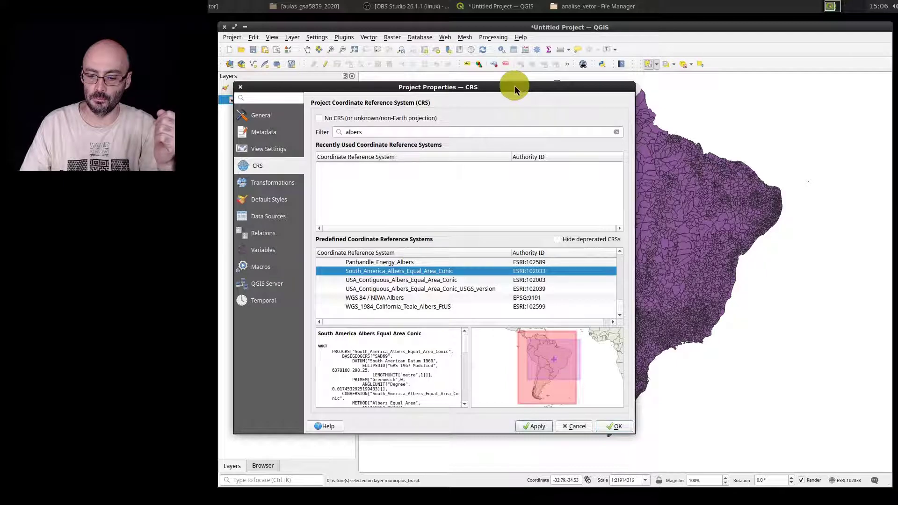
left_click(615, 426)
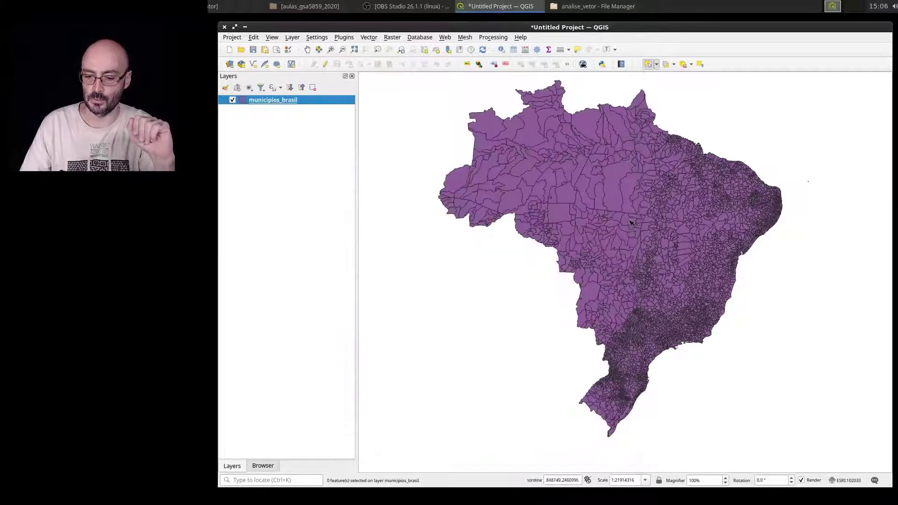
- Apply SAD69 (EPSG:4291) as the project CRS, with the map moved clear of a narrowed project properties dialog
left_click(308, 49)
left_click_drag(618, 220, 756, 229)
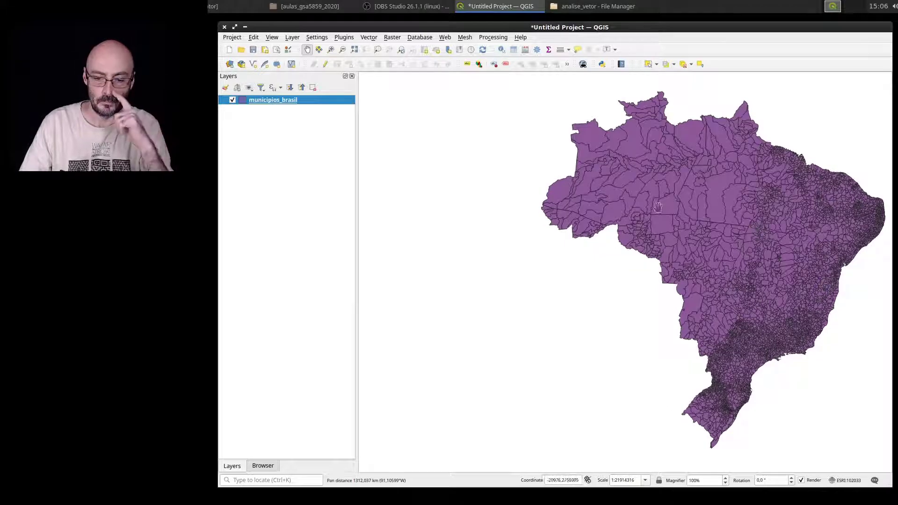
left_click(846, 480)
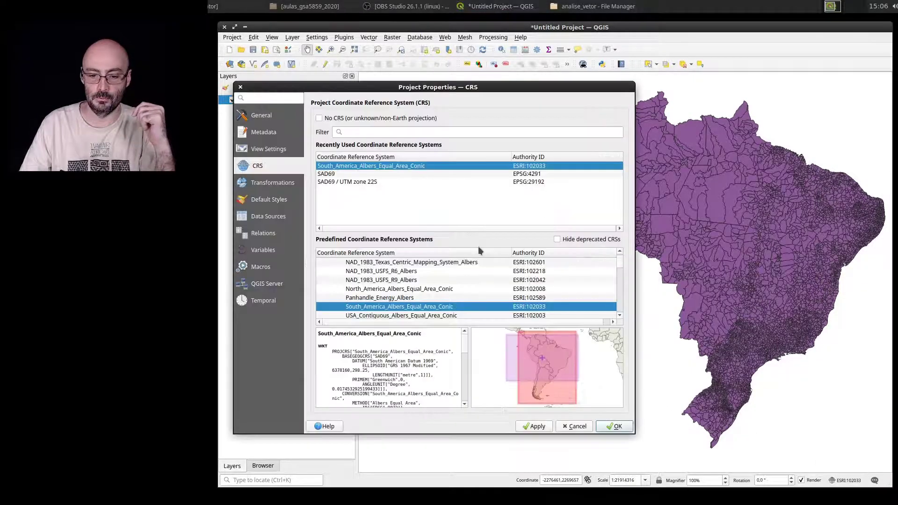
left_click_drag(636, 298, 529, 295)
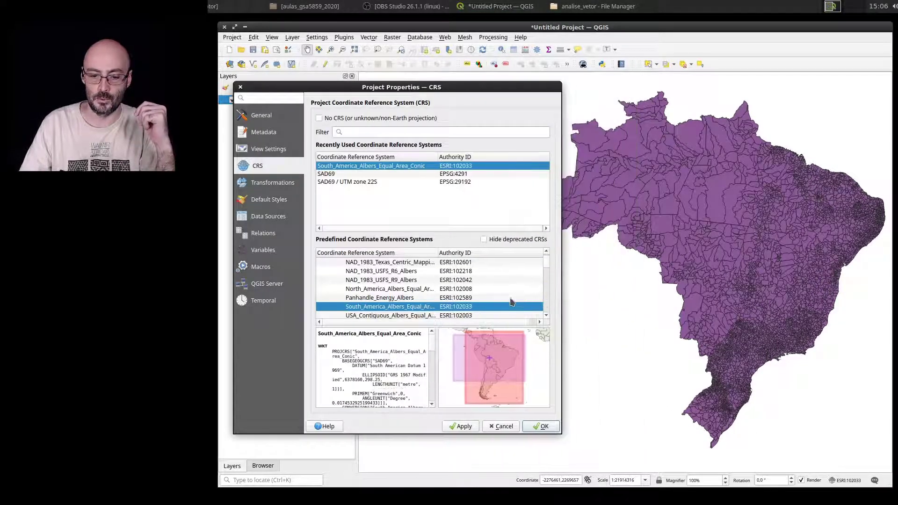
left_click_drag(342, 89, 332, 87)
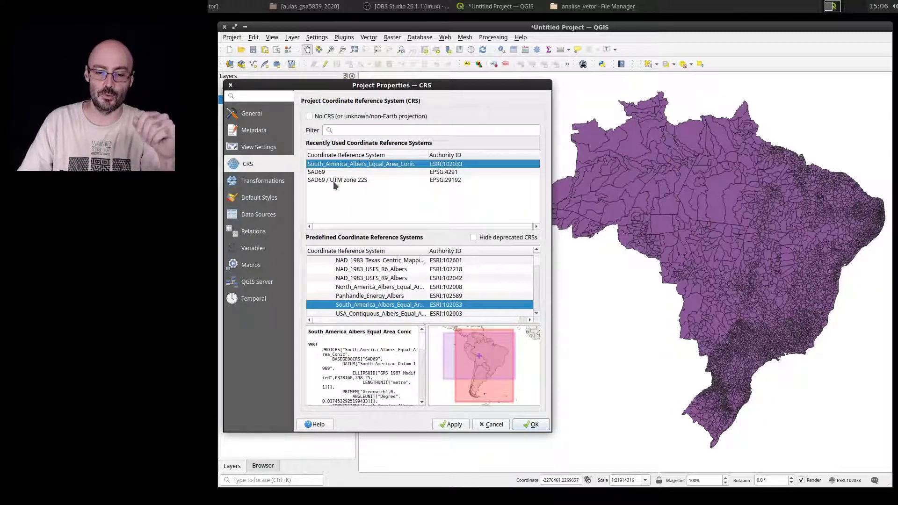
left_click(342, 172)
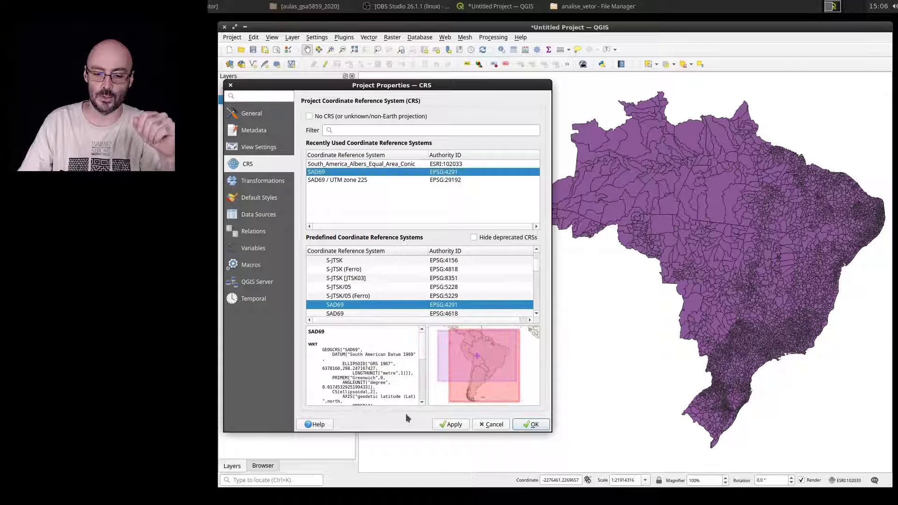
left_click(466, 425)
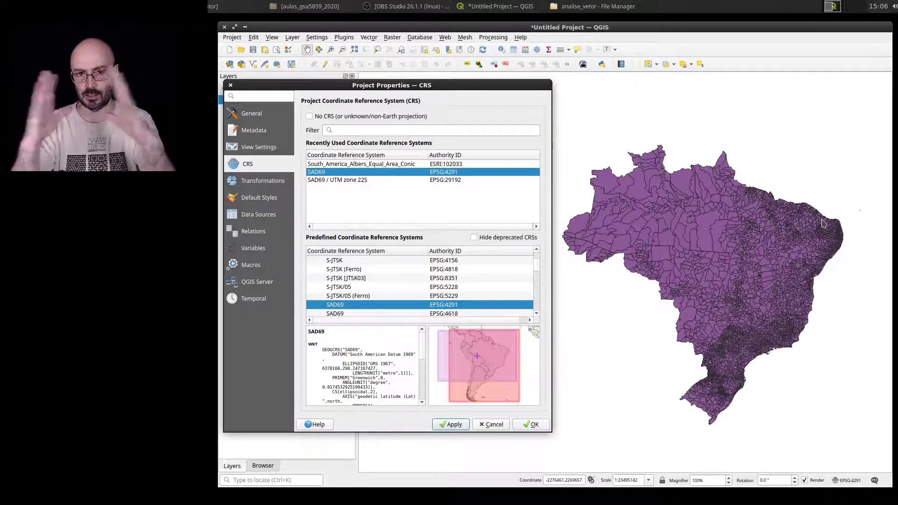
- Set the project CRS back to South_America_Albers_Equal_Area_Conic (ESRI:102033) and fit the municipios_brasil layer in the map
left_click(373, 168)
left_click(455, 426)
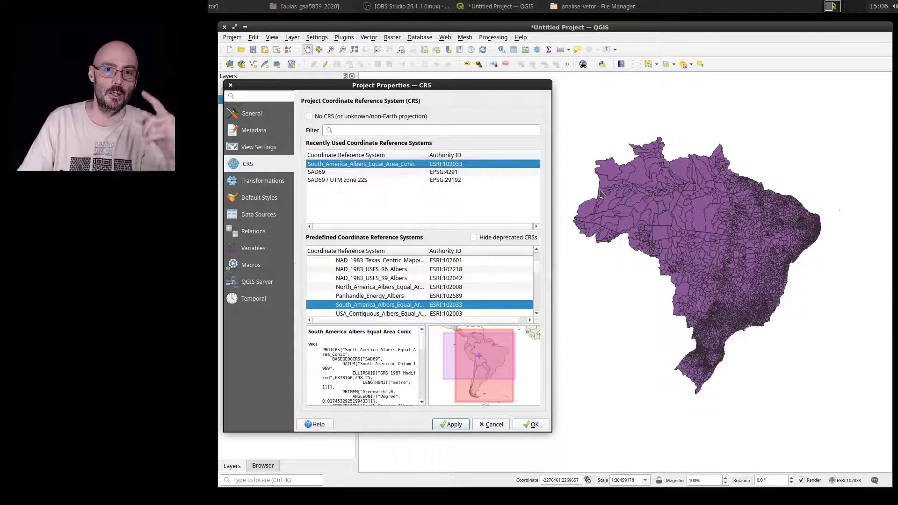
left_click(545, 427)
left_click(379, 49)
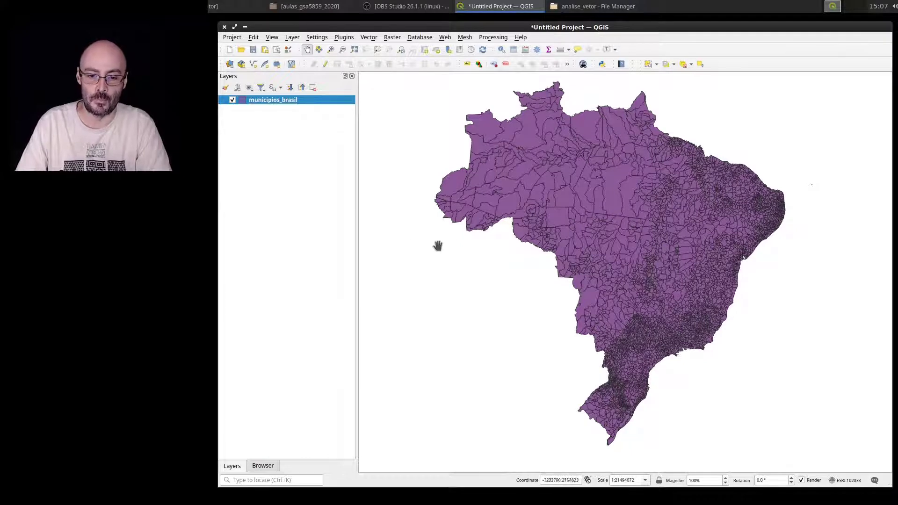
- Start Add Geometry Attributes with municipios_brasil as the input layer and calculate using the Project CRS
left_click(376, 38)
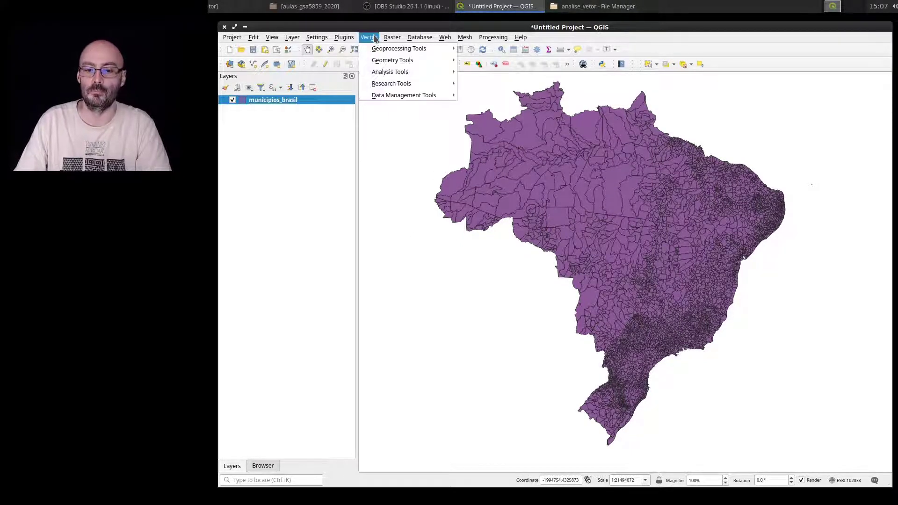
mouse_move(393, 64)
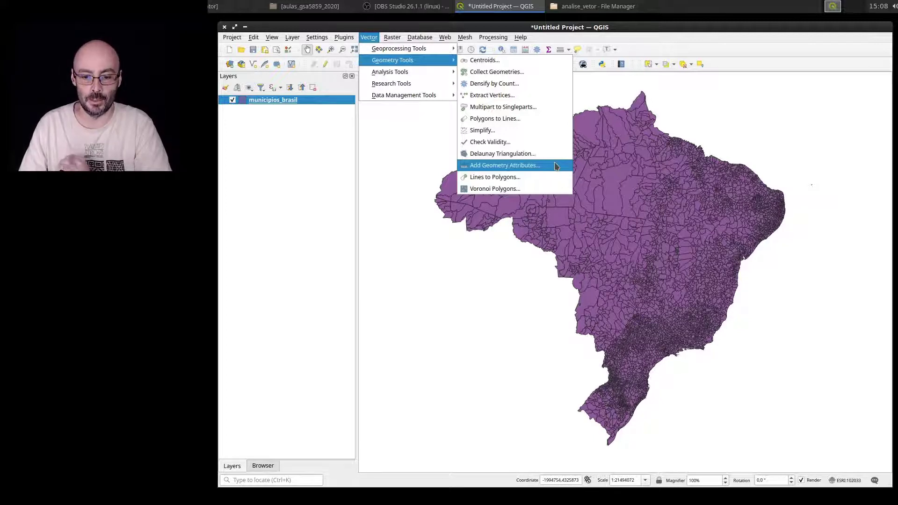
left_click(512, 166)
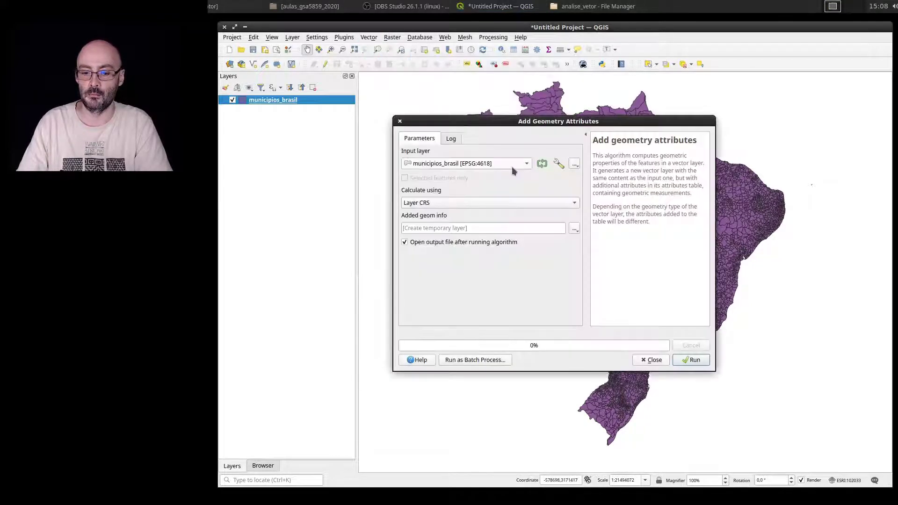
left_click_drag(509, 121, 492, 100)
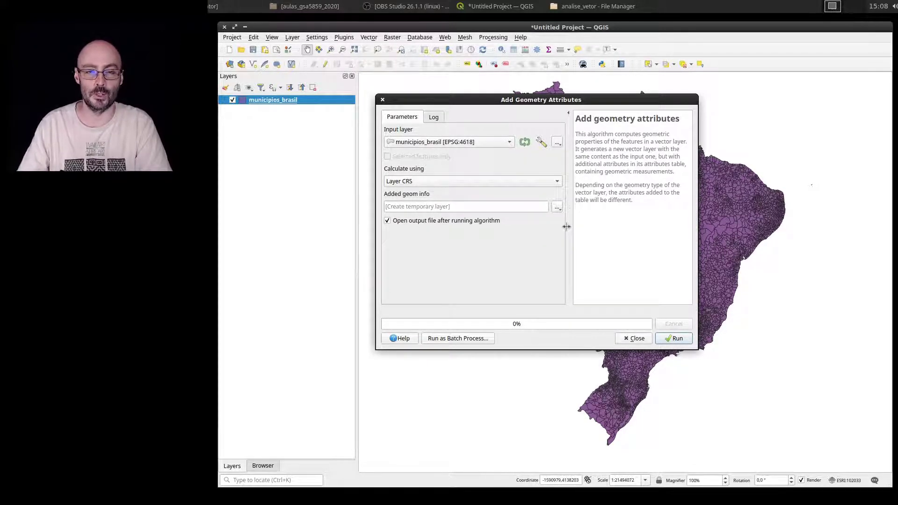
left_click(412, 143)
left_click(454, 143)
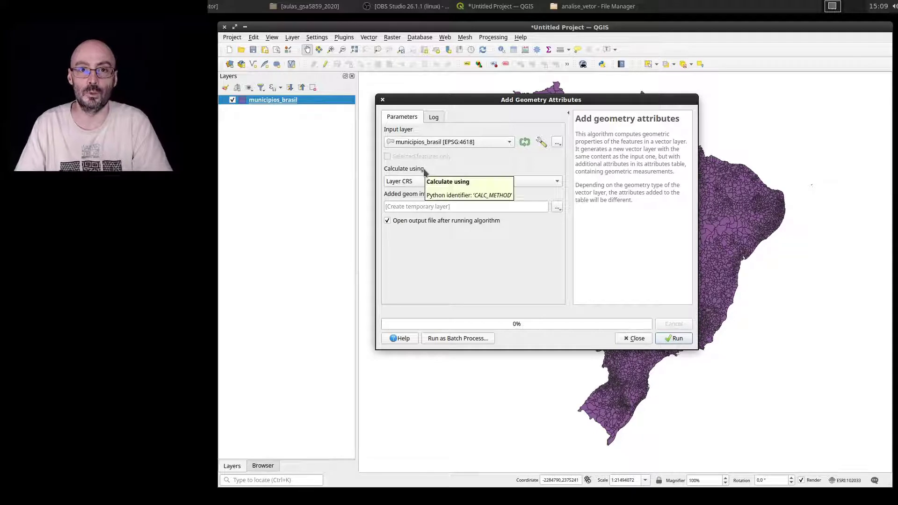
left_click(418, 182)
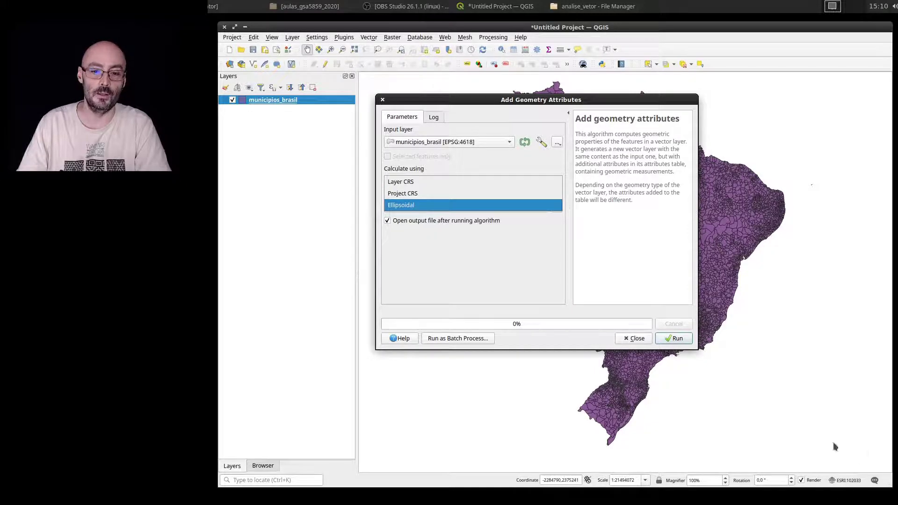
left_click(412, 193)
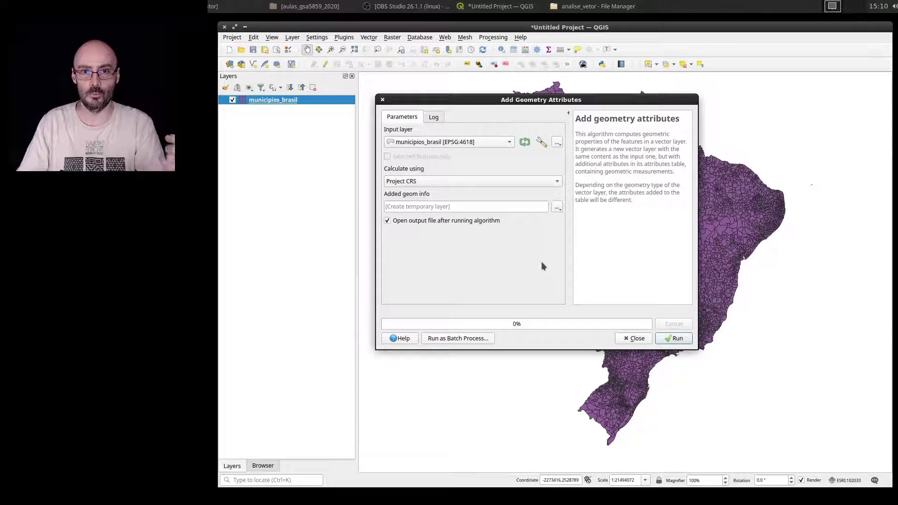
left_click(497, 209)
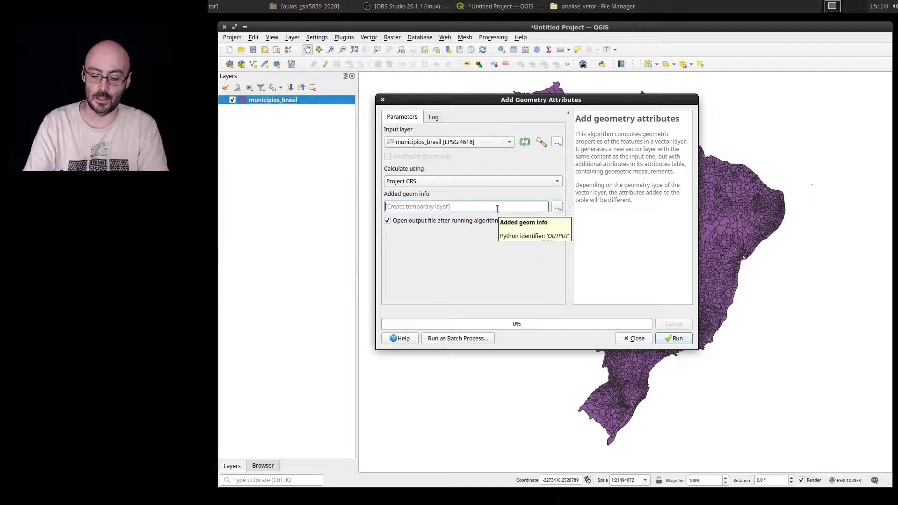
type("njkahsdkjashlKAH")
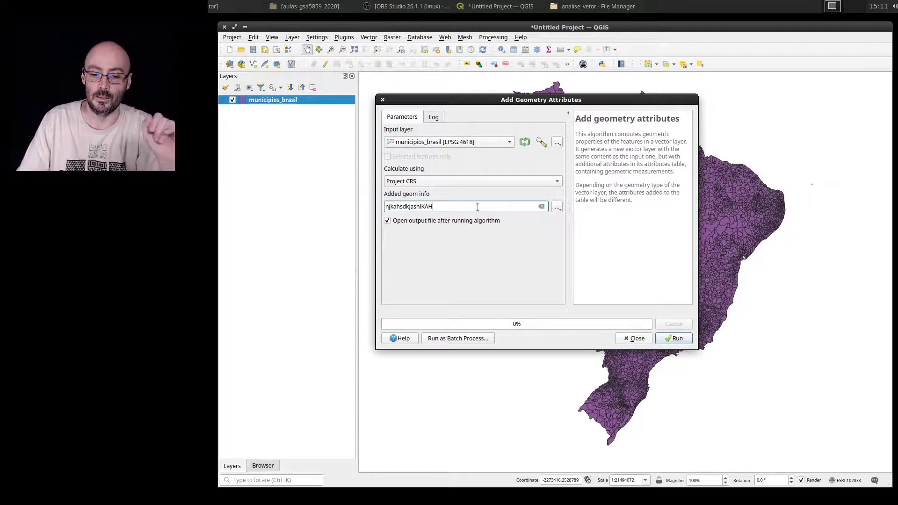
left_click_drag(477, 206, 362, 195)
key("BackSpace")
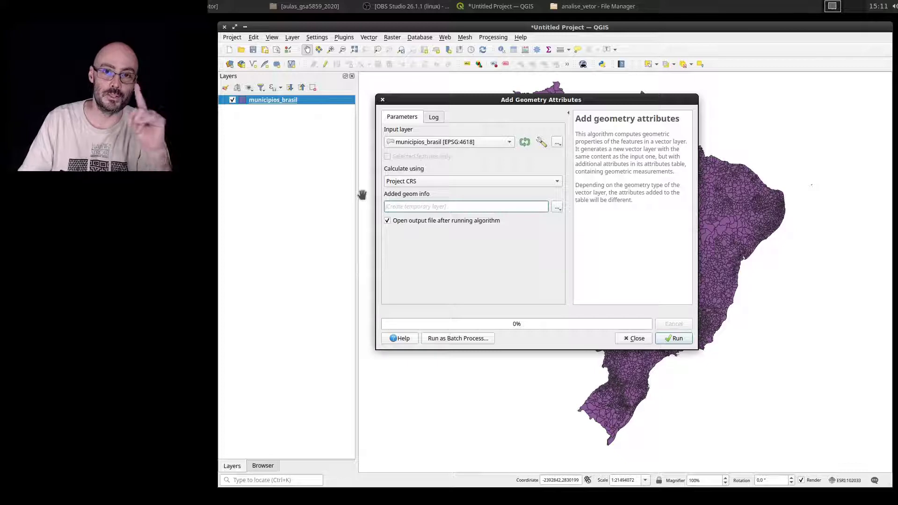
- Choose saving the output to a file and browse to the subfolder of SHP_analise_vetor within didatico/PCA_5017_SIG_PROCAM/2021_IEE/dados_exercicios
left_click(556, 209)
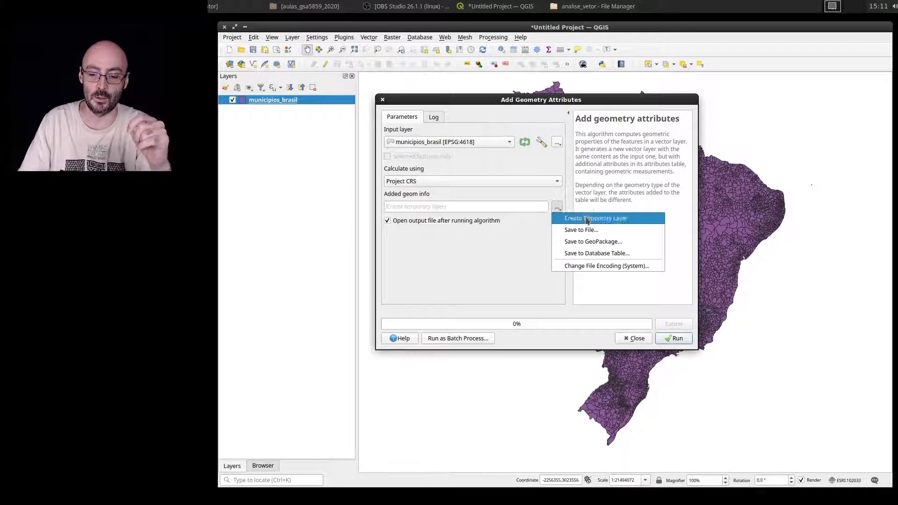
left_click(599, 230)
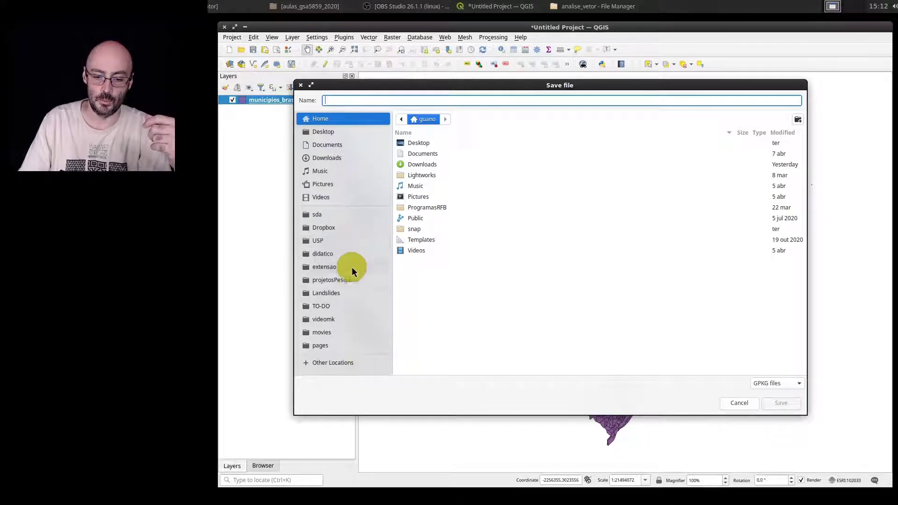
left_click(348, 253)
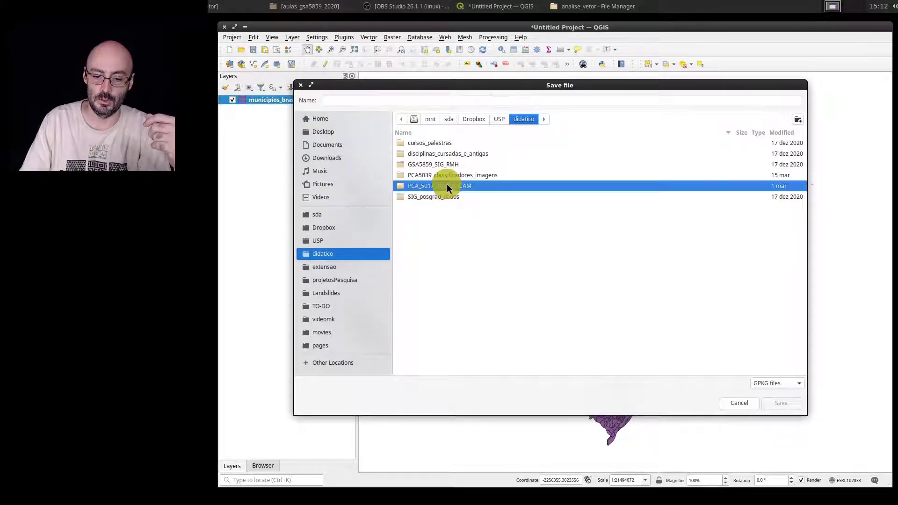
double_click(448, 185)
double_click(423, 168)
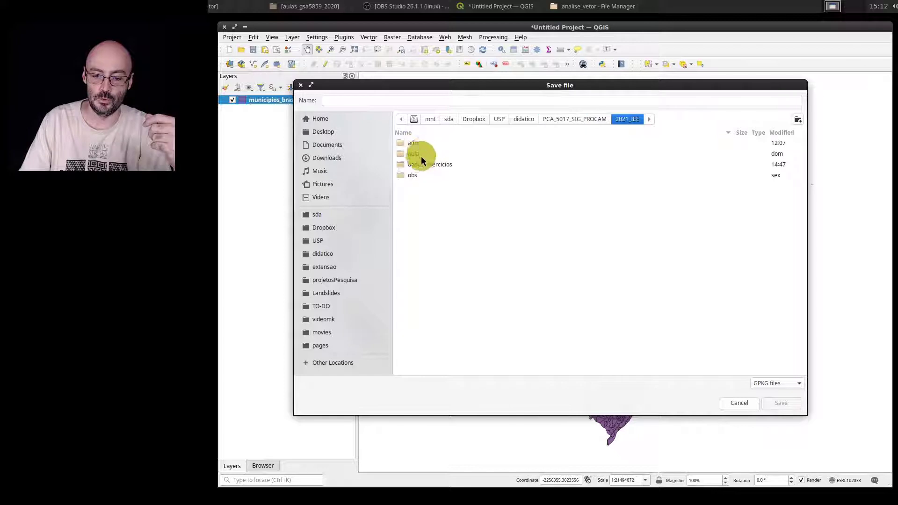
double_click(424, 162)
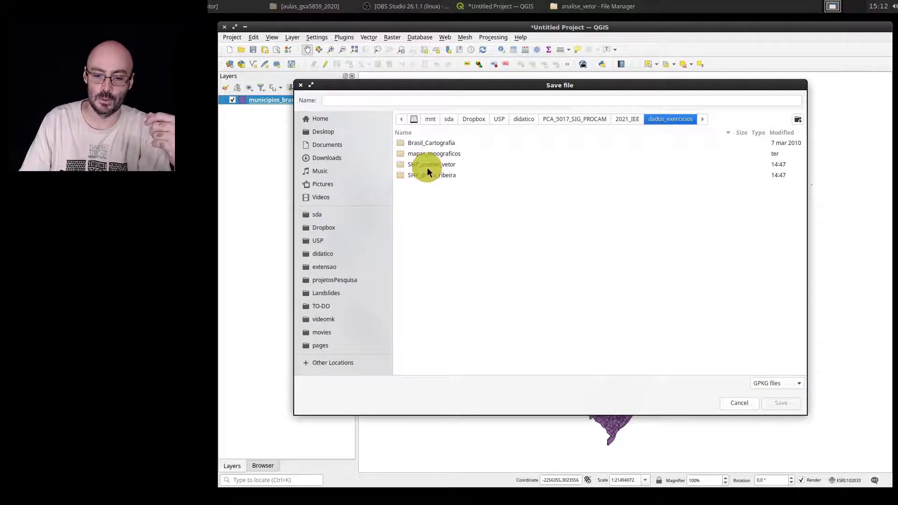
double_click(428, 165)
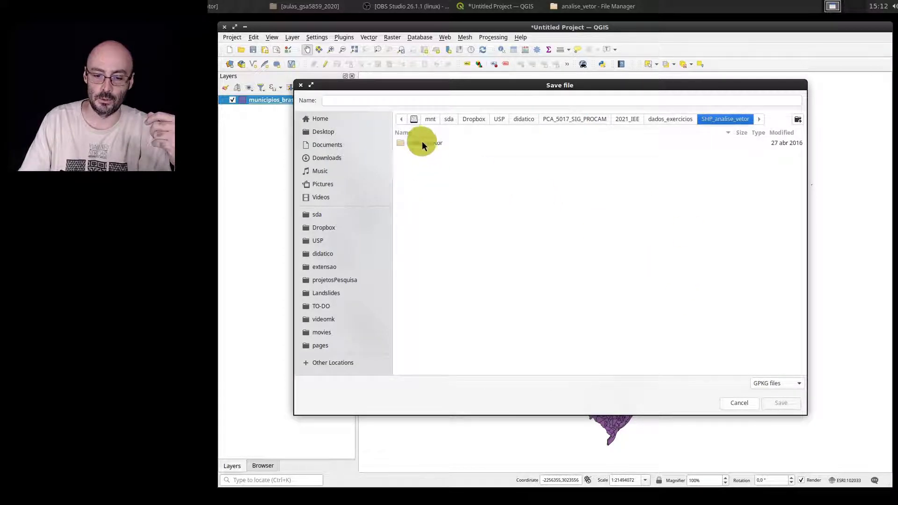
double_click(422, 143)
left_click(432, 101)
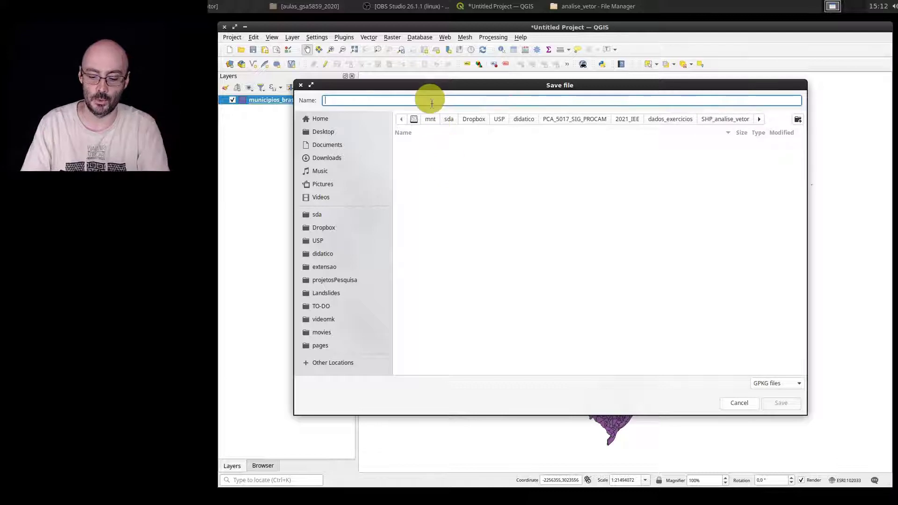
type("MUNICIPIO")
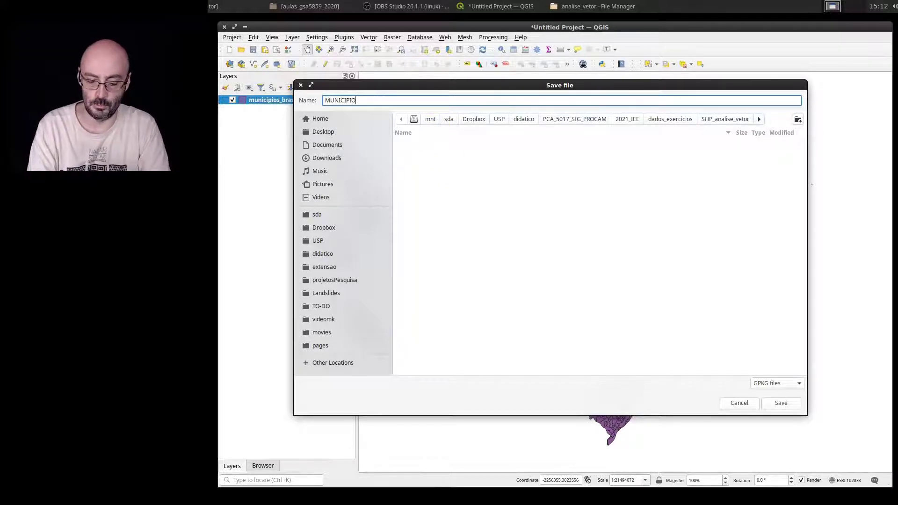
key("BackSpace")
key("BackSpace")
key("BackSpace")
key("BackSpace")
key("BackSpace")
key("BackSpace")
key("BackSpace")
key("BackSpace")
key("BackSpace")
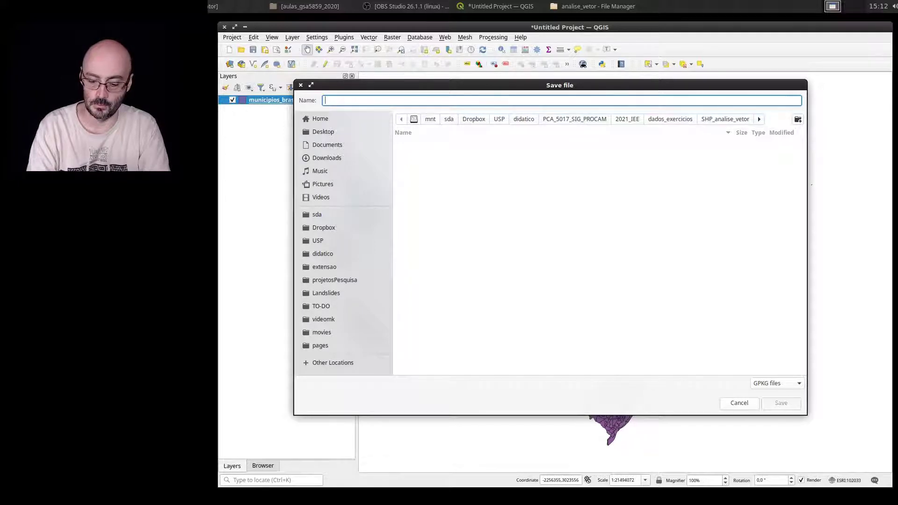
- Name the output file municipios_brasil_albers.shp, choose SHP files as its format and confirm the save location
type("municipios")
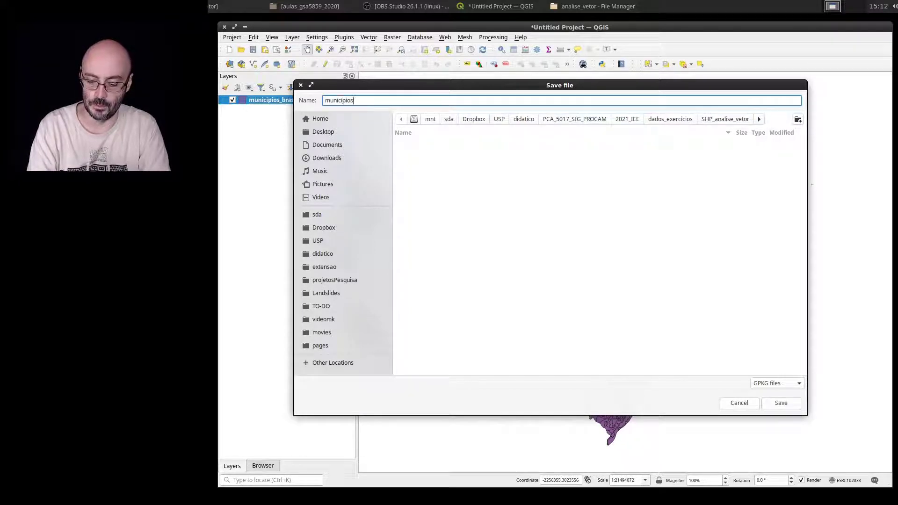
type("_brasil_")
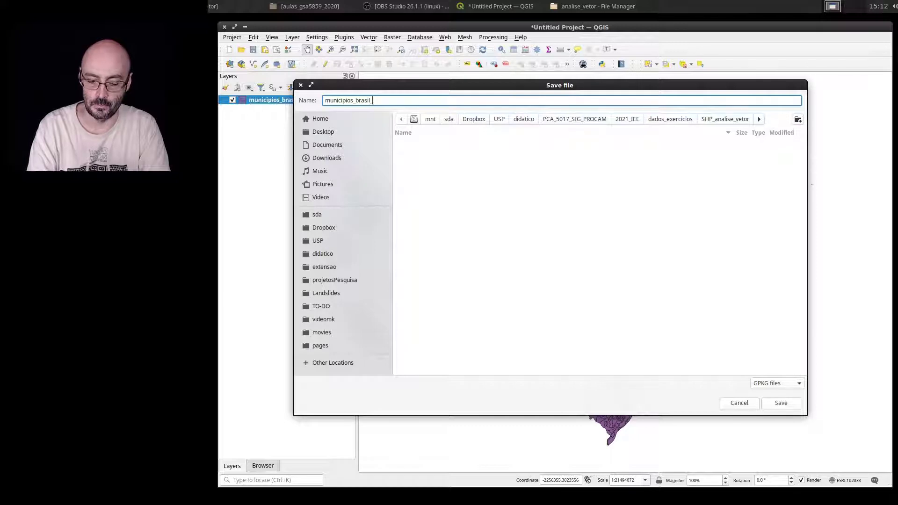
type("albers")
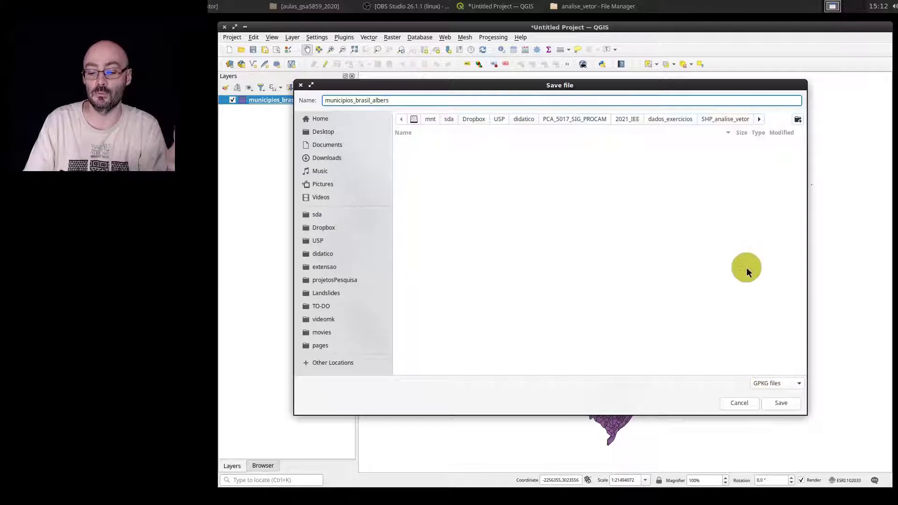
left_click(768, 382)
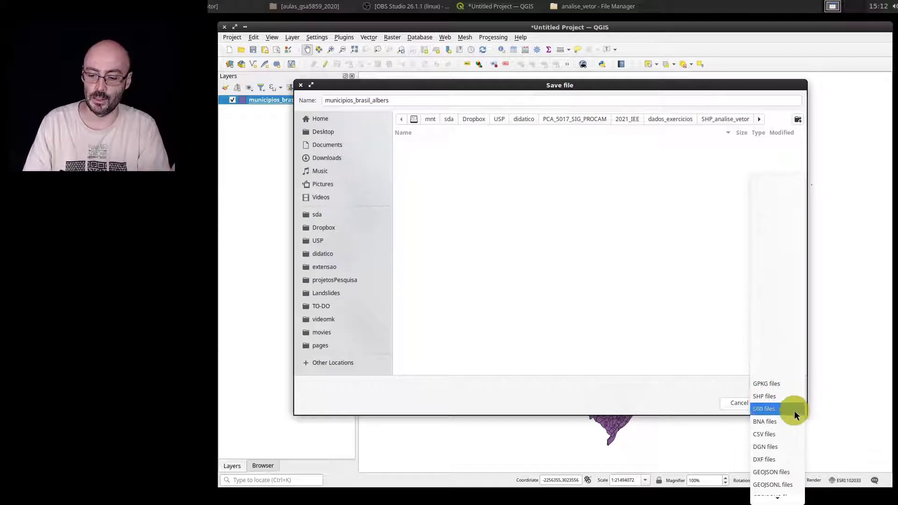
mouse_move(799, 498)
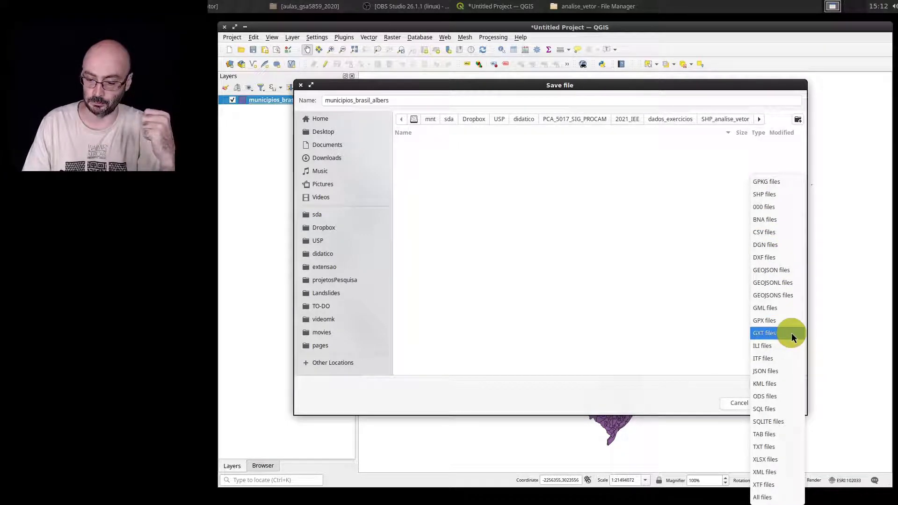
left_click(786, 196)
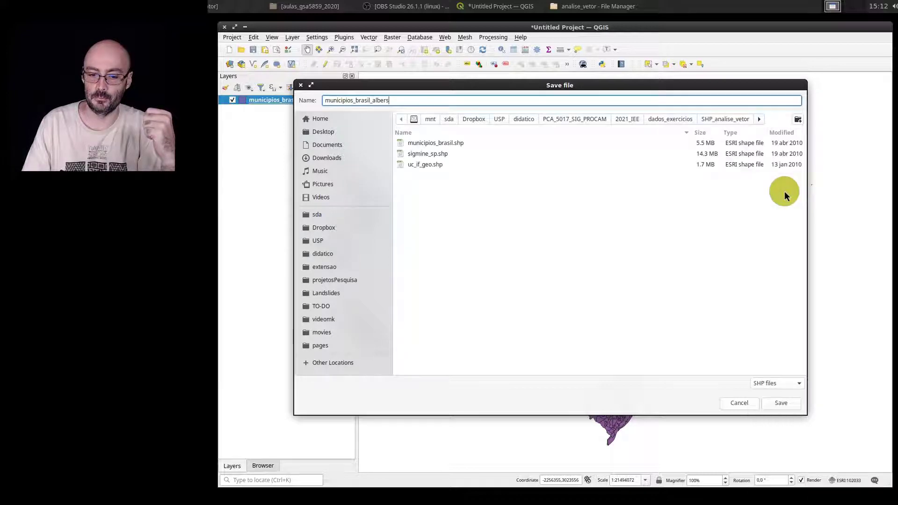
left_click(472, 100)
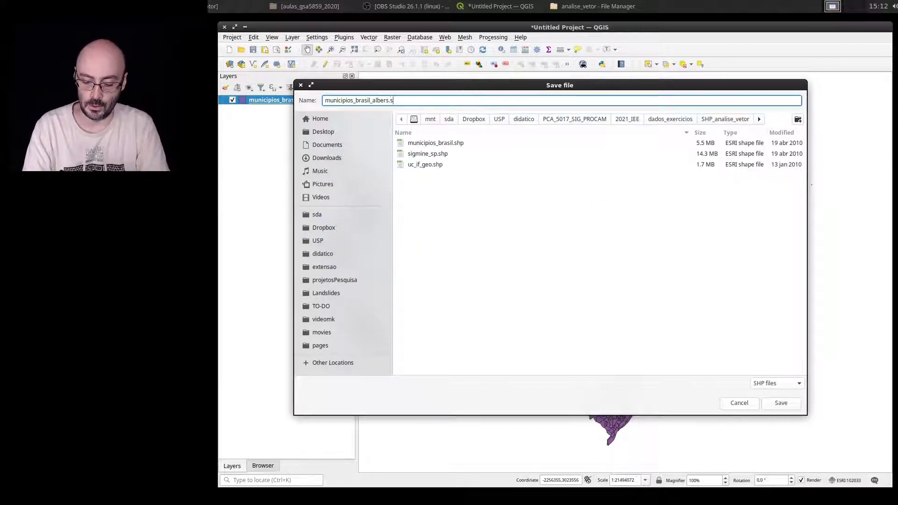
type(".shp")
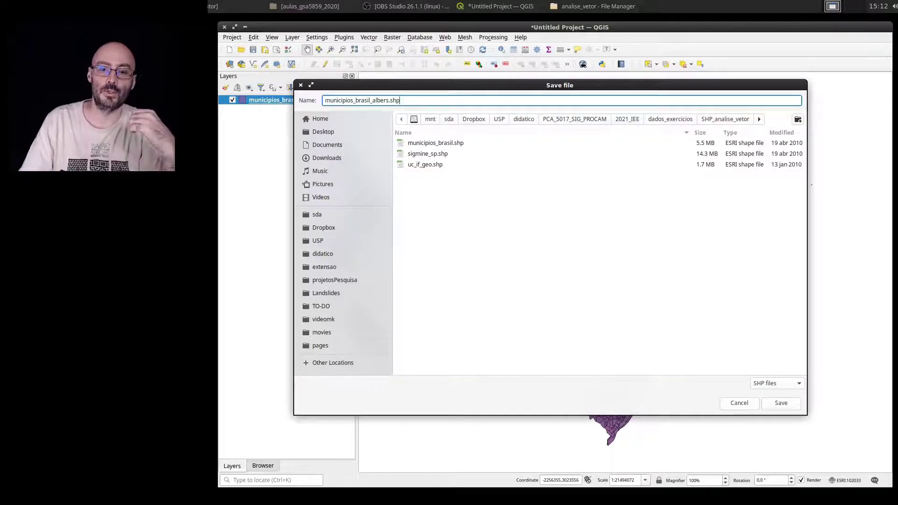
left_click(460, 100)
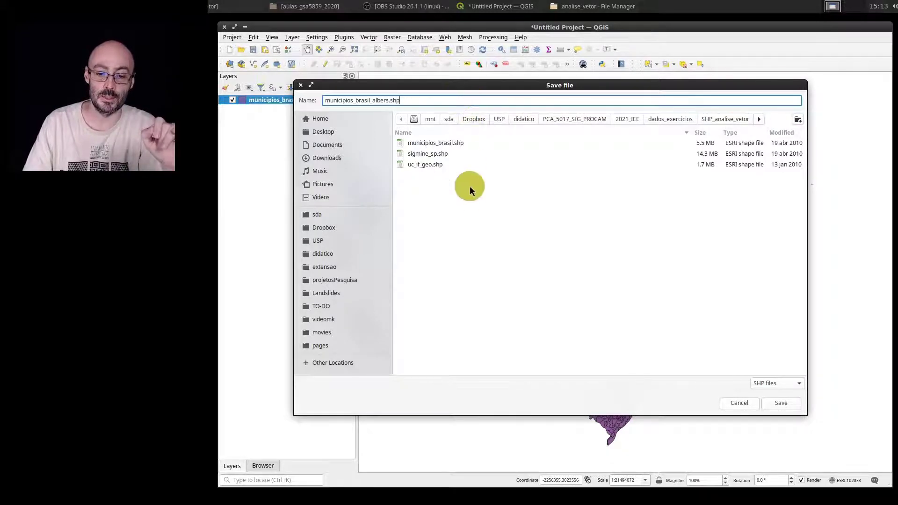
left_click(787, 403)
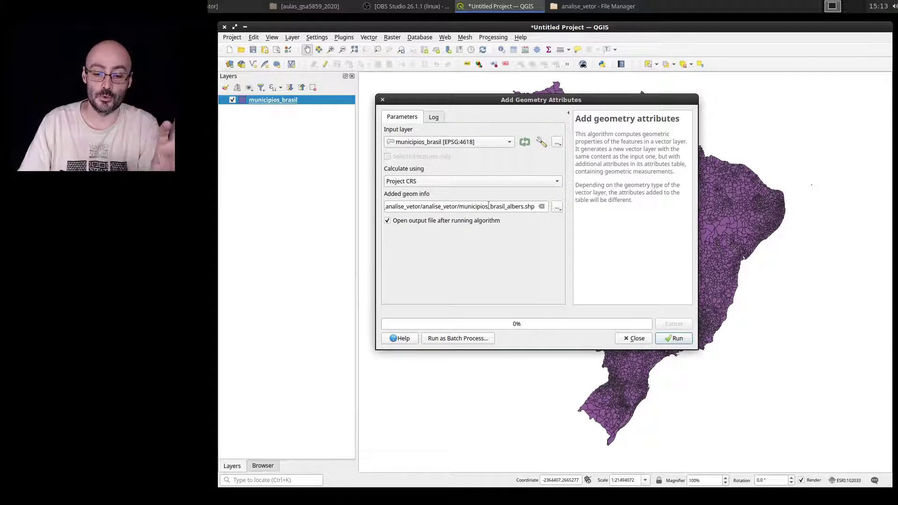
left_click_drag(424, 206, 538, 206)
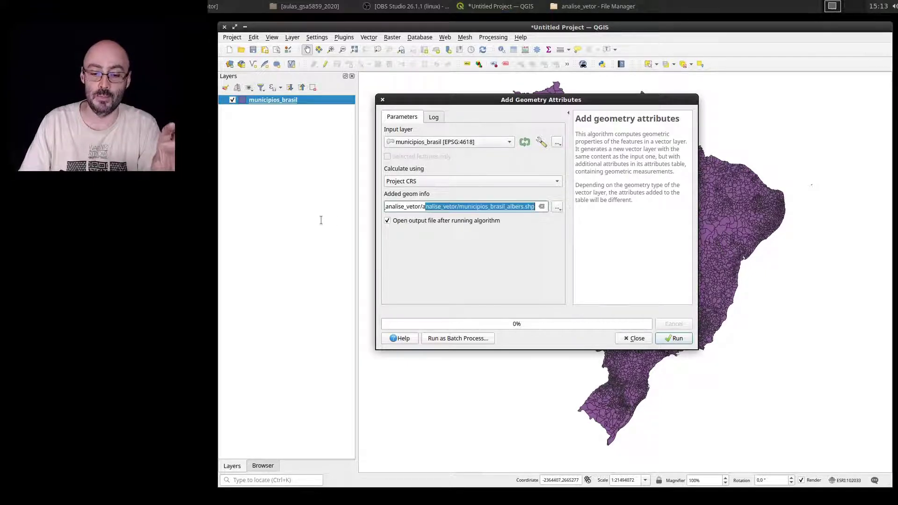
triple_click(434, 207)
left_click_drag(429, 206, 602, 209)
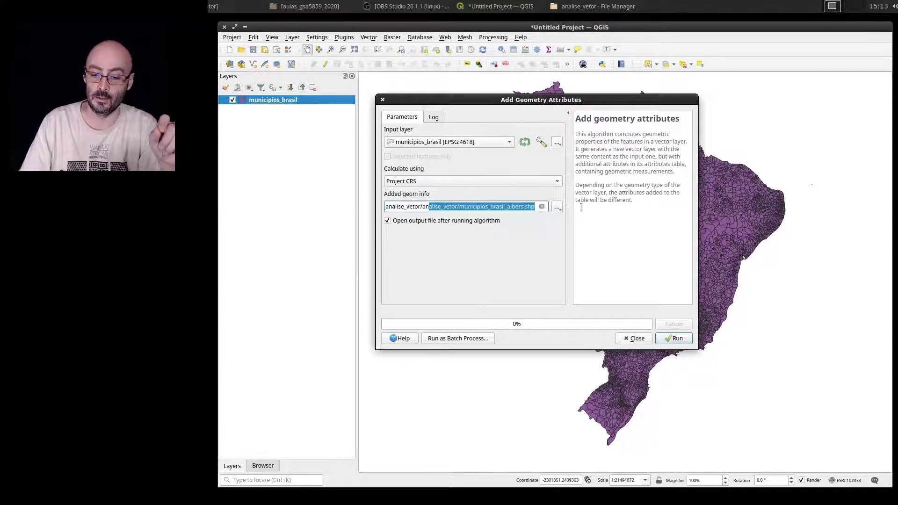
left_click(447, 206)
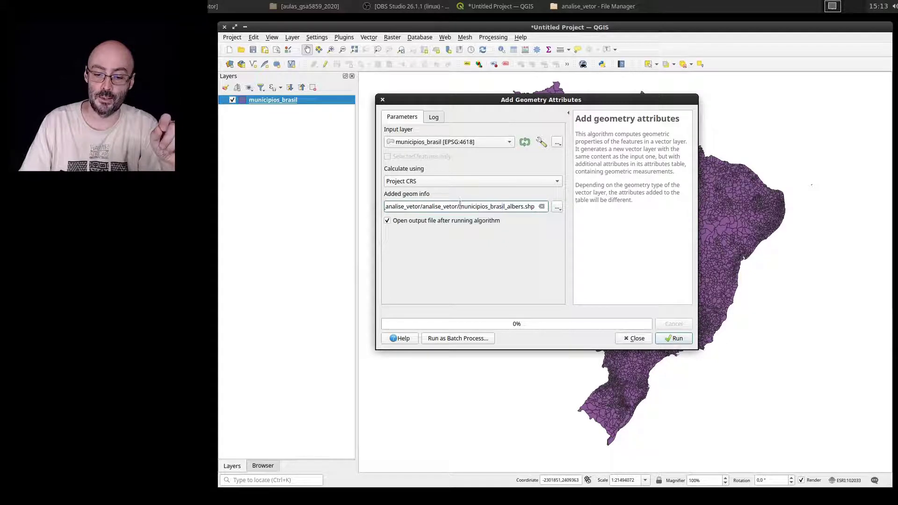
left_click_drag(459, 206, 521, 207)
left_click(506, 278)
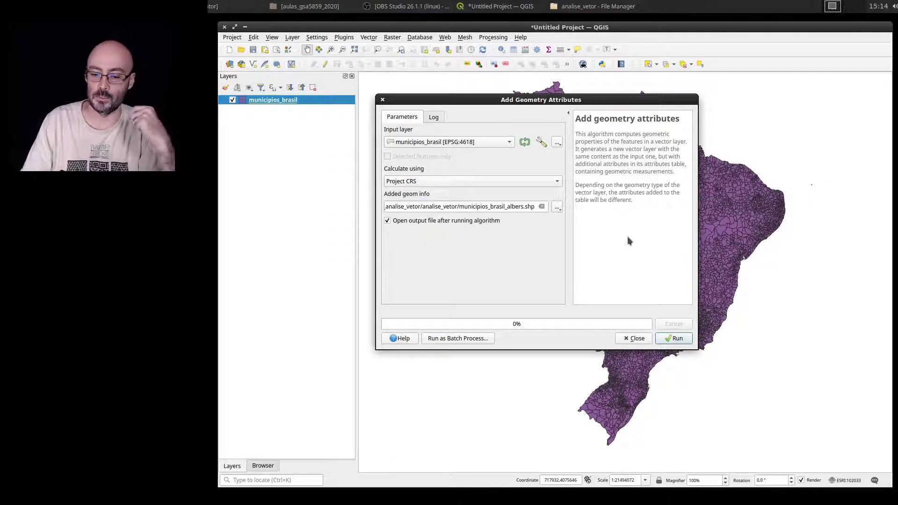
- Run Add Geometry Attributes, close its dialog and open the attribute table of municipios_brasil_albers
left_click(677, 339)
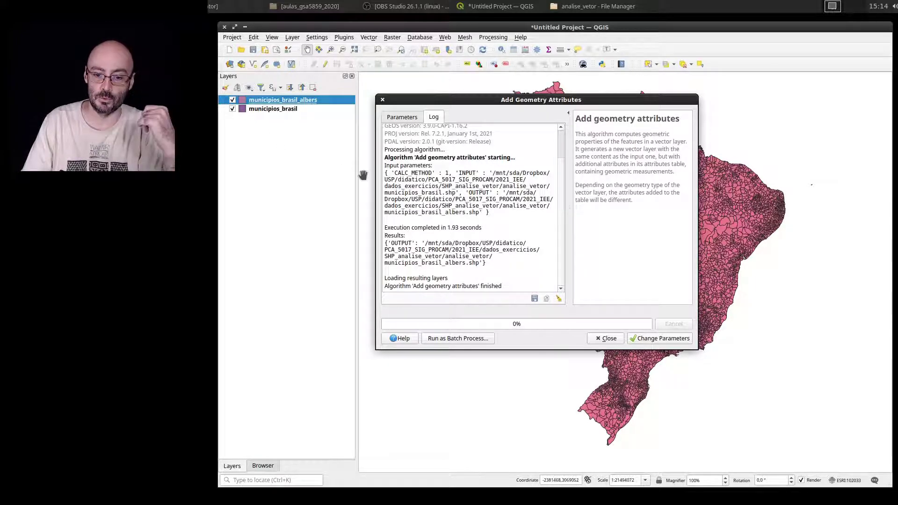
left_click(607, 339)
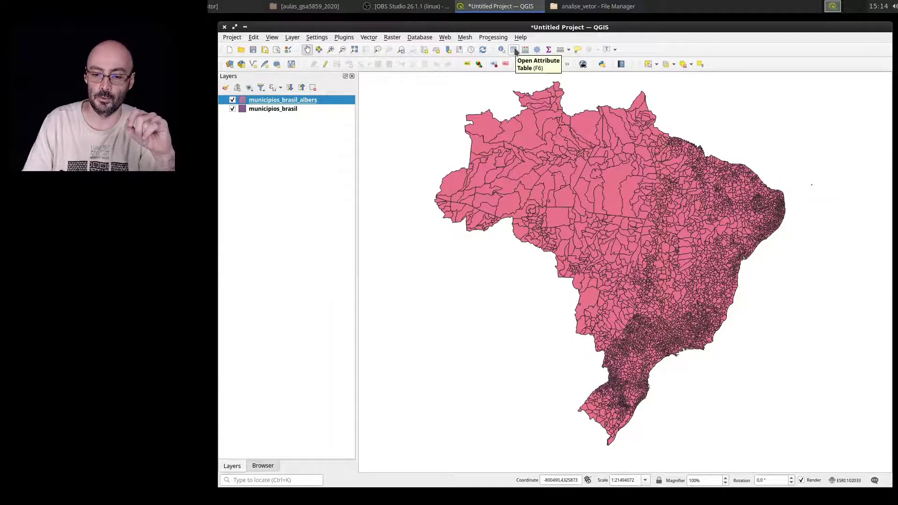
left_click(514, 49)
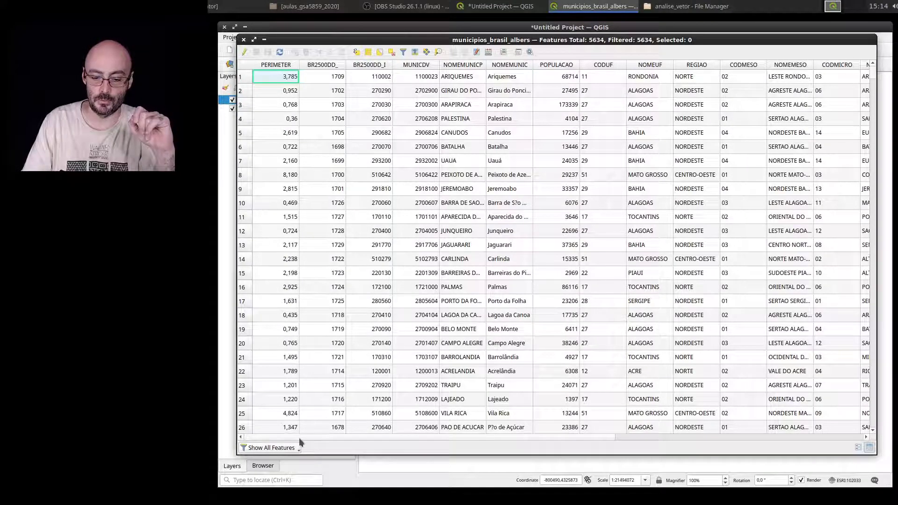
- Sort the attribute table by the area field in descending order and widen the area column to show full values
left_click_drag(308, 438, 571, 430)
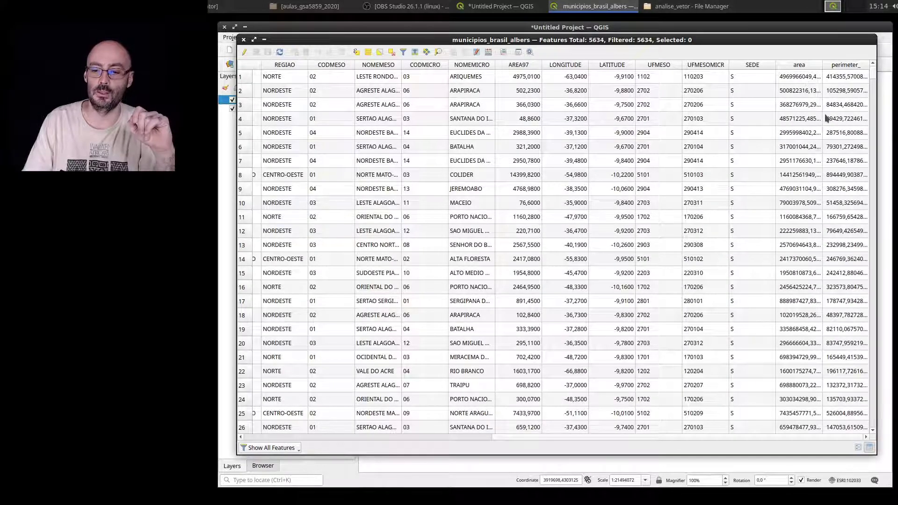
left_click(808, 64)
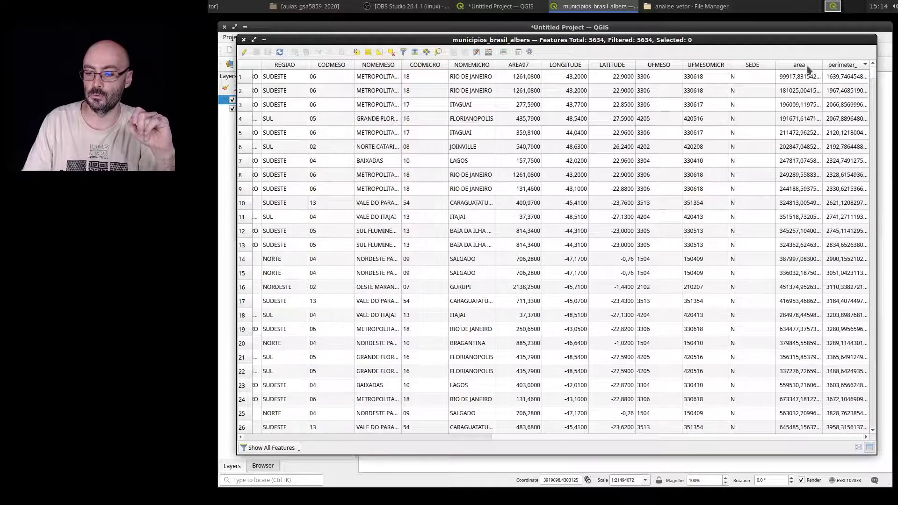
left_click(805, 67)
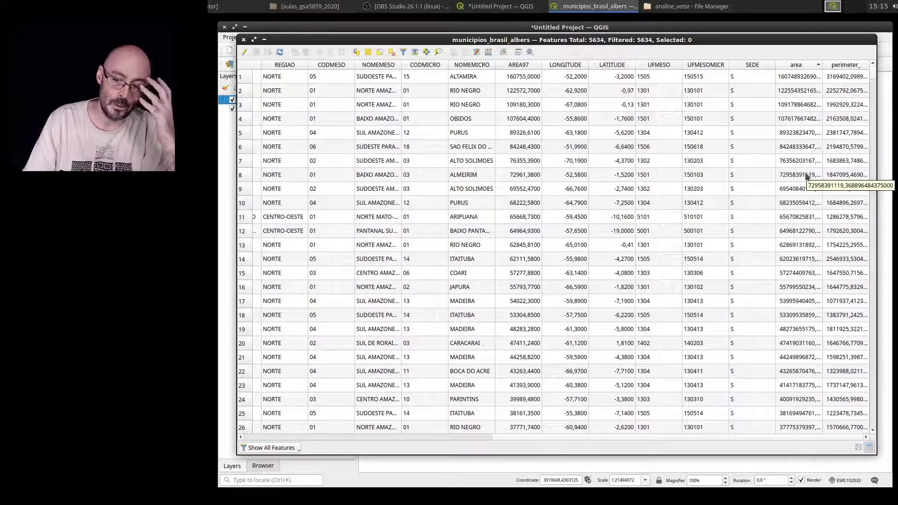
scroll(779, 71, "left", 1)
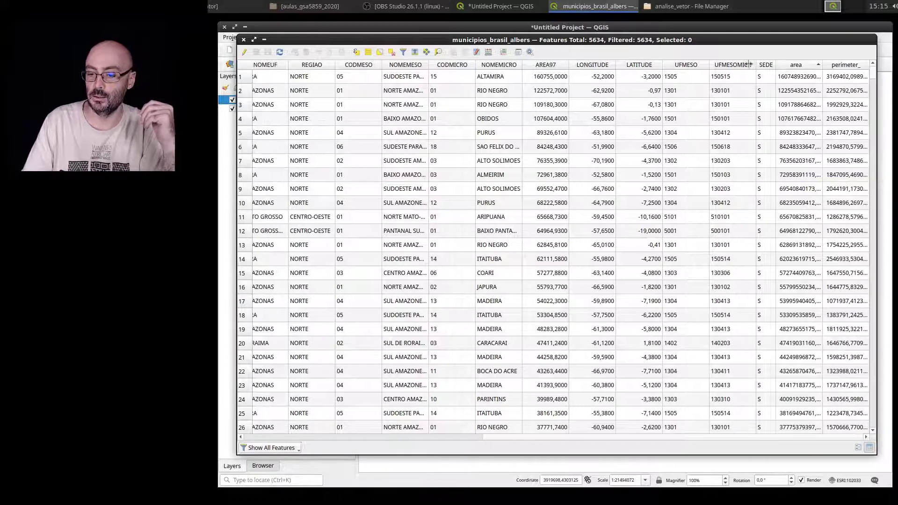
double_click(859, 66)
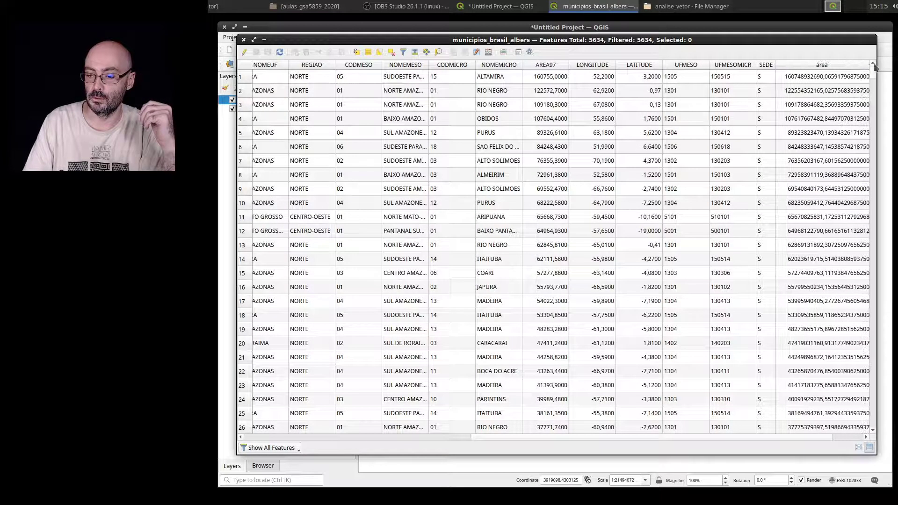
scroll(761, 438, "right", 2)
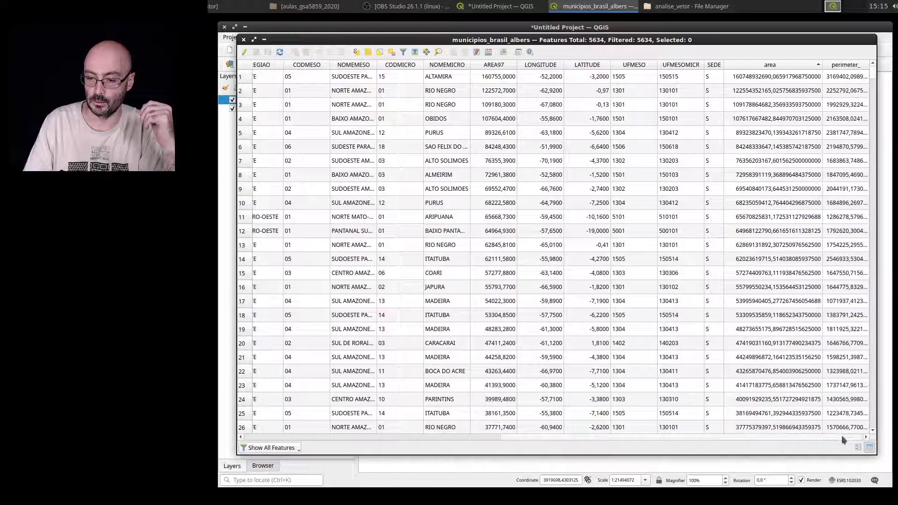
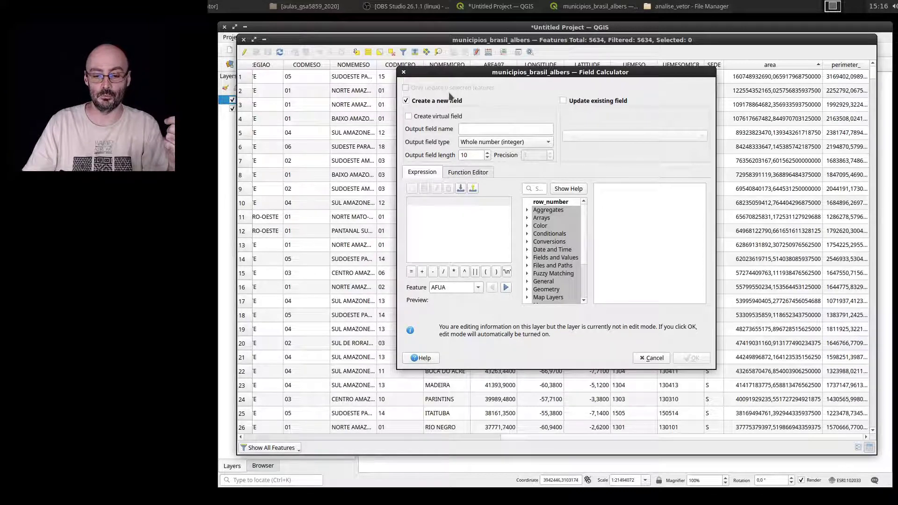
- In the Field Calculator, define a new field named area_km with type Decimal number (real)
left_click(505, 129)
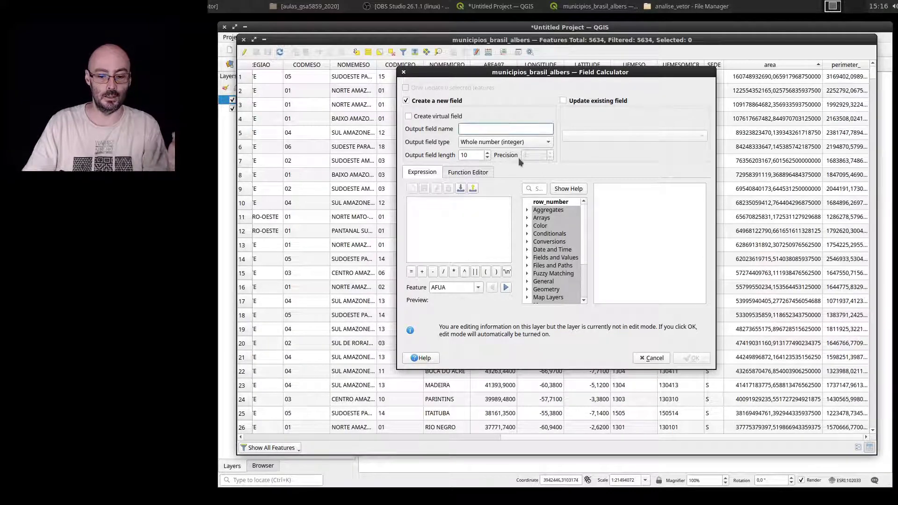
type("area")
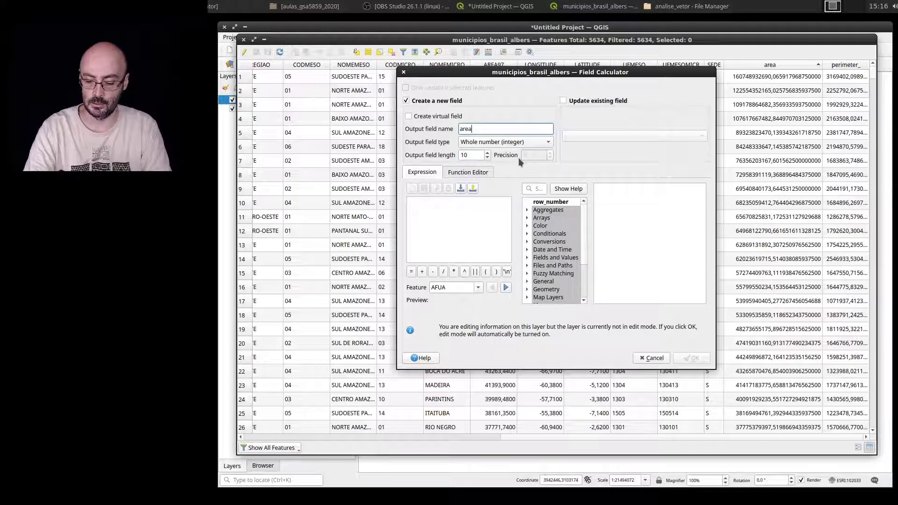
type("_km")
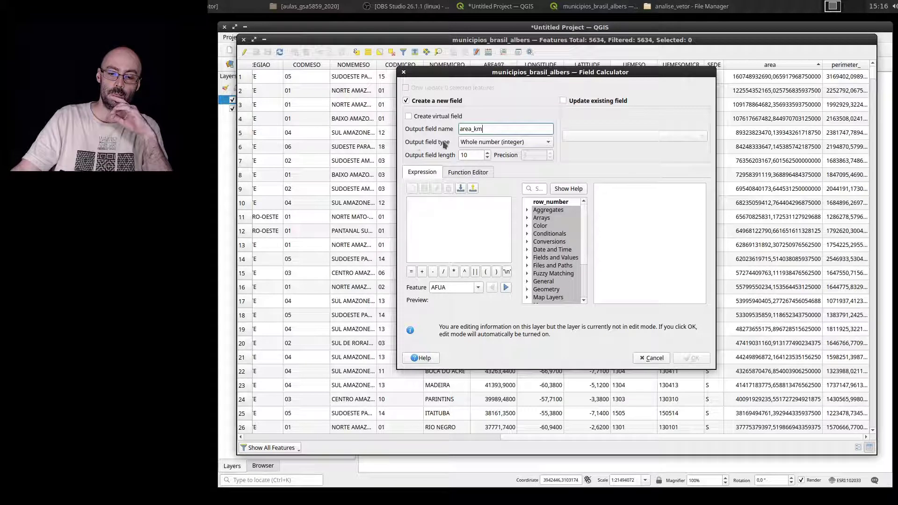
left_click(482, 142)
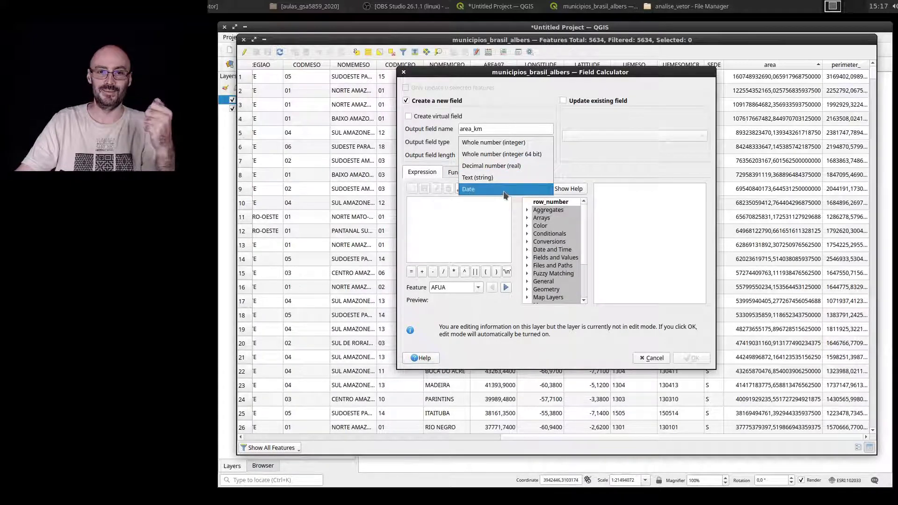
left_click(522, 167)
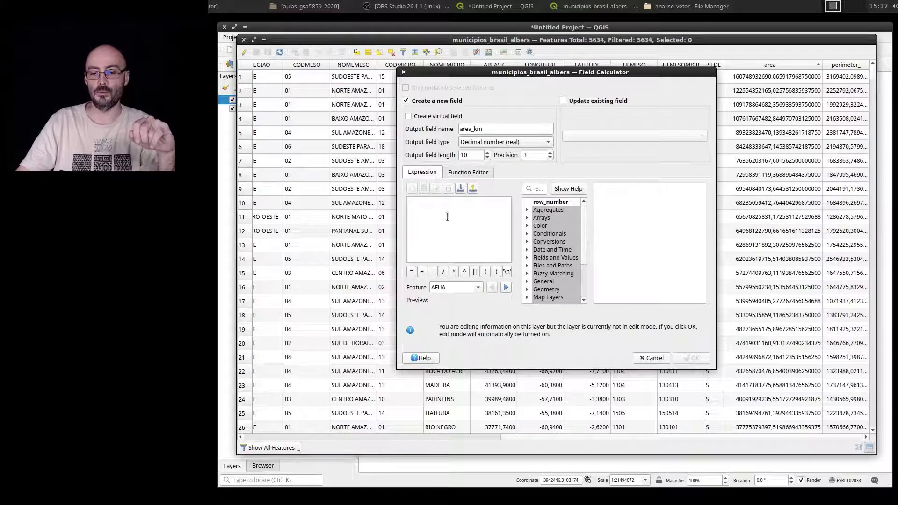
- Build the field expression "area" / 1000000, taking the area field from the layer's Fields and Values
left_click(468, 227)
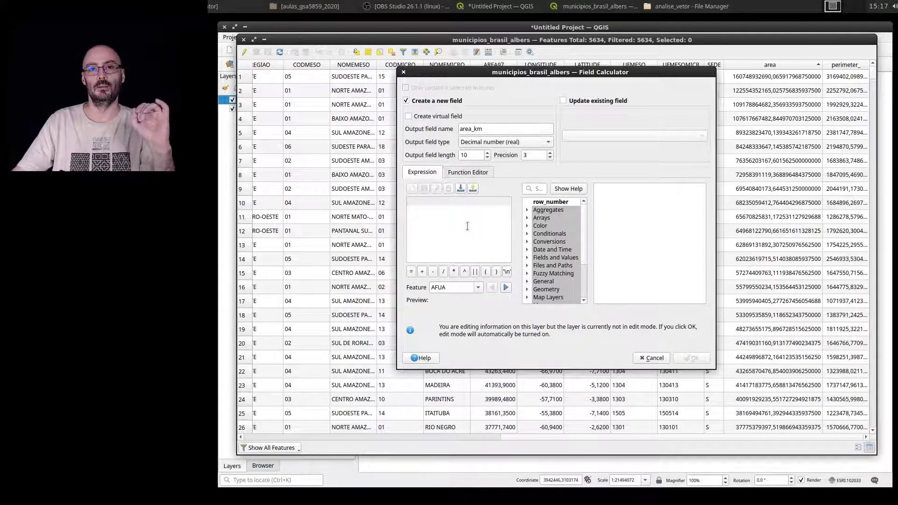
left_click(548, 297)
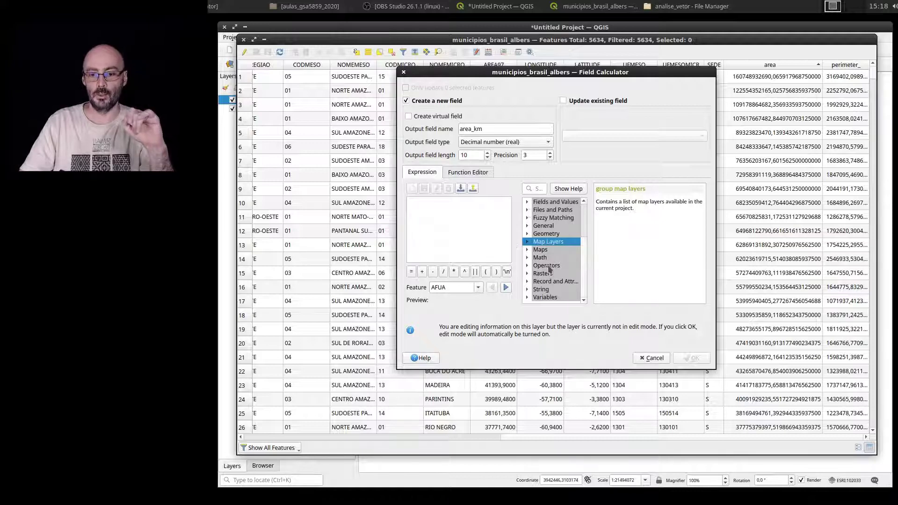
scroll(550, 269, "up", 1)
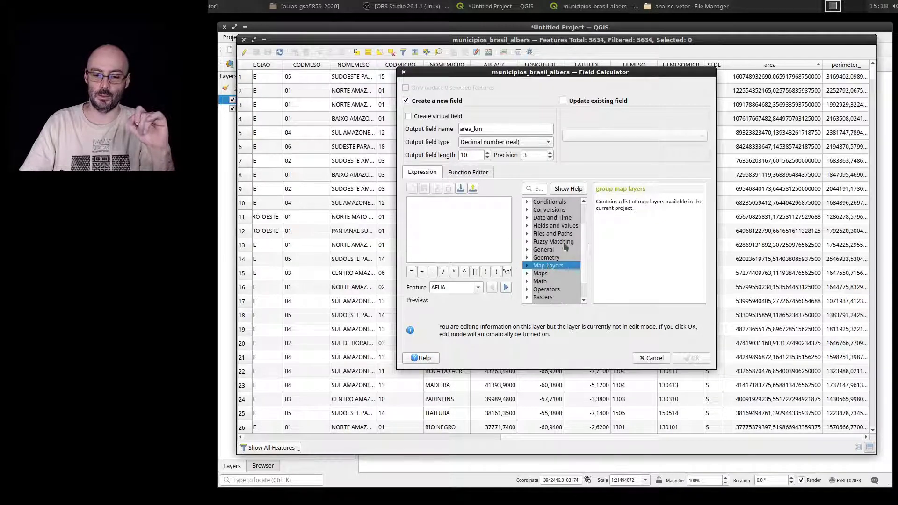
left_click(578, 227)
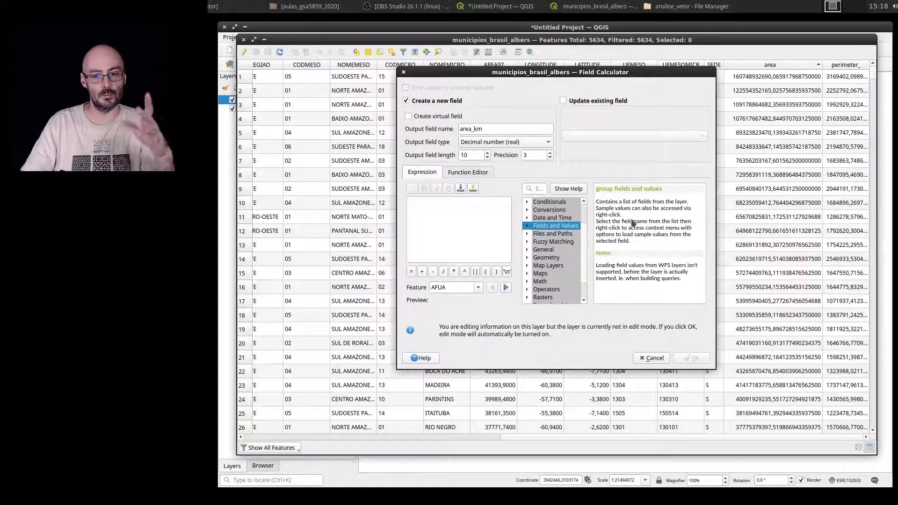
left_click(527, 227)
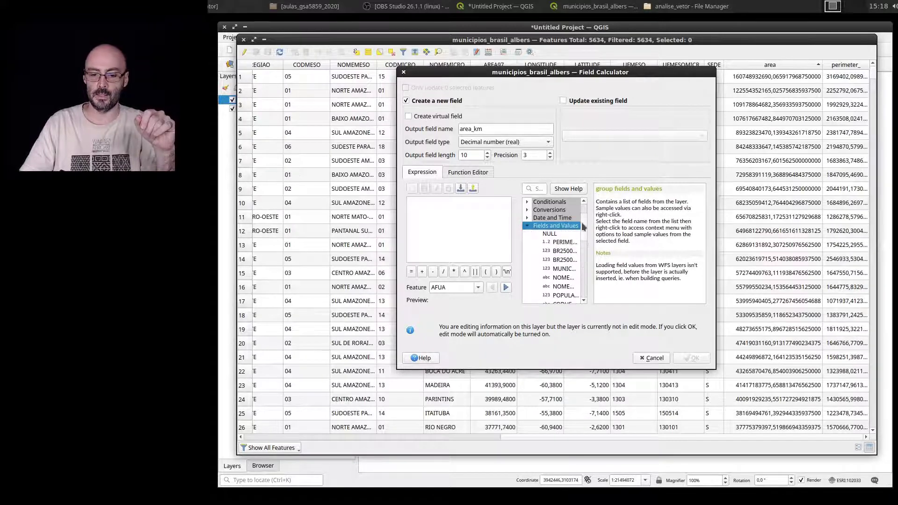
left_click_drag(583, 226, 575, 271)
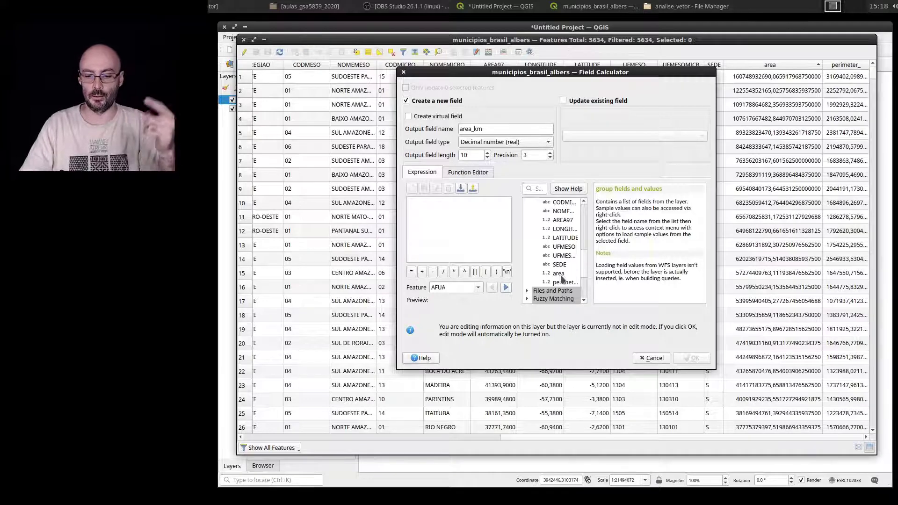
left_click(561, 275)
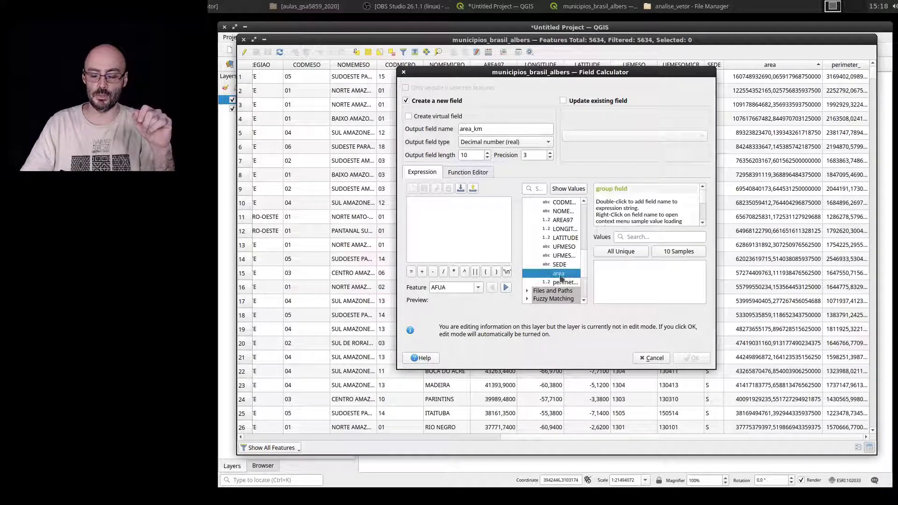
double_click(560, 274)
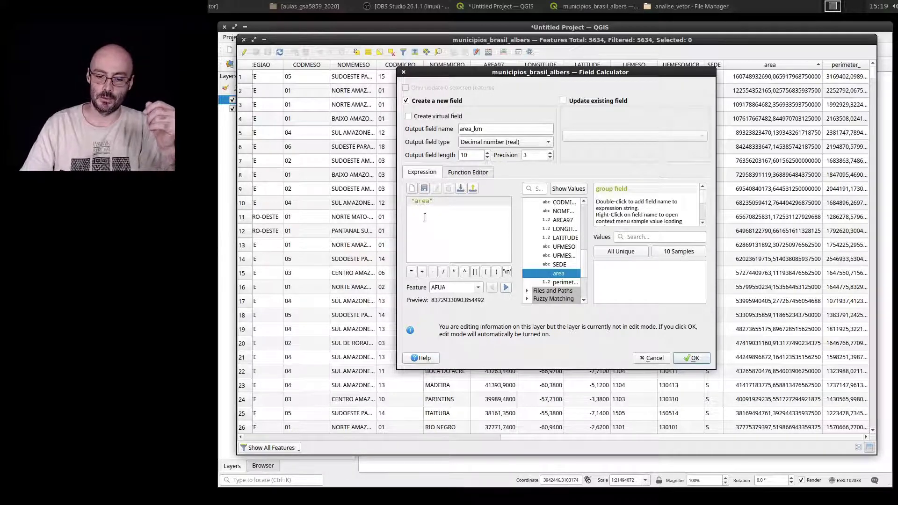
left_click(443, 271)
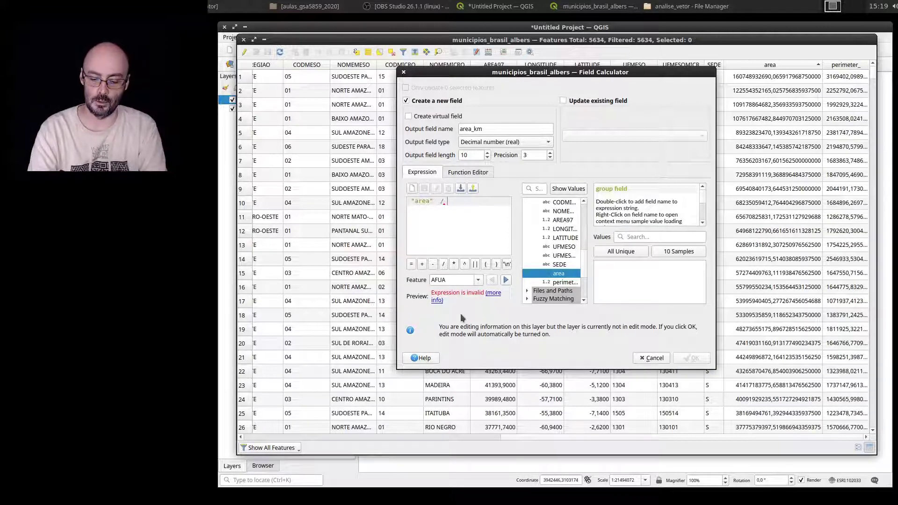
type("1000000")
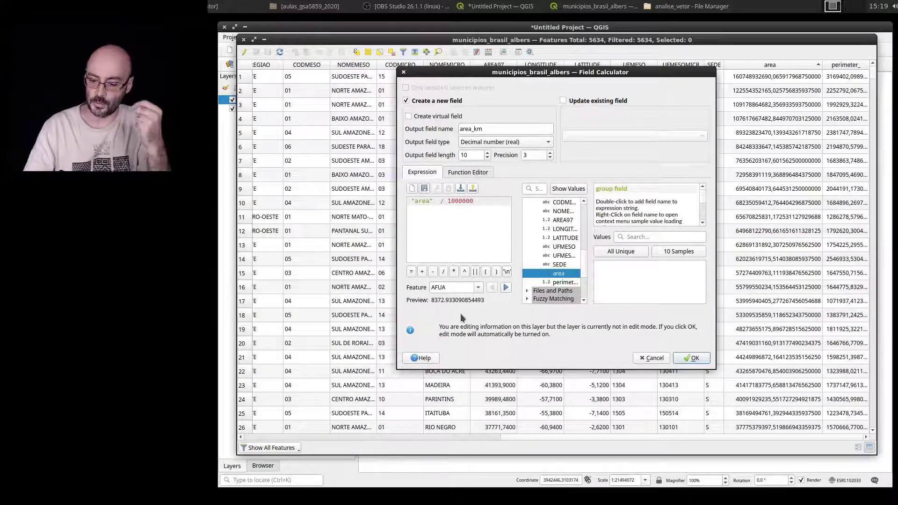
- Rewrite the expression's divisor in scientific notation as 1e6
key("BackSpace")
key("BackSpace")
key("BackSpace")
key("BackSpace")
key("BackSpace")
key("BackSpace")
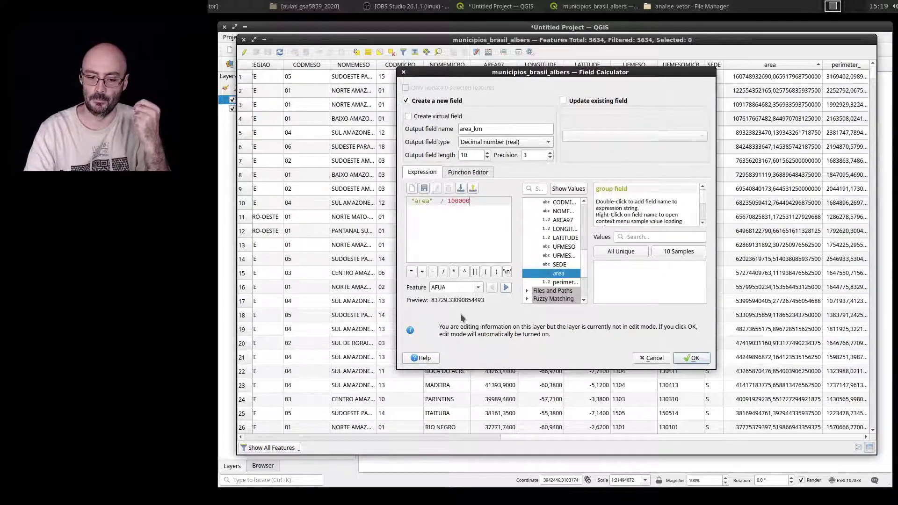
type("e6")
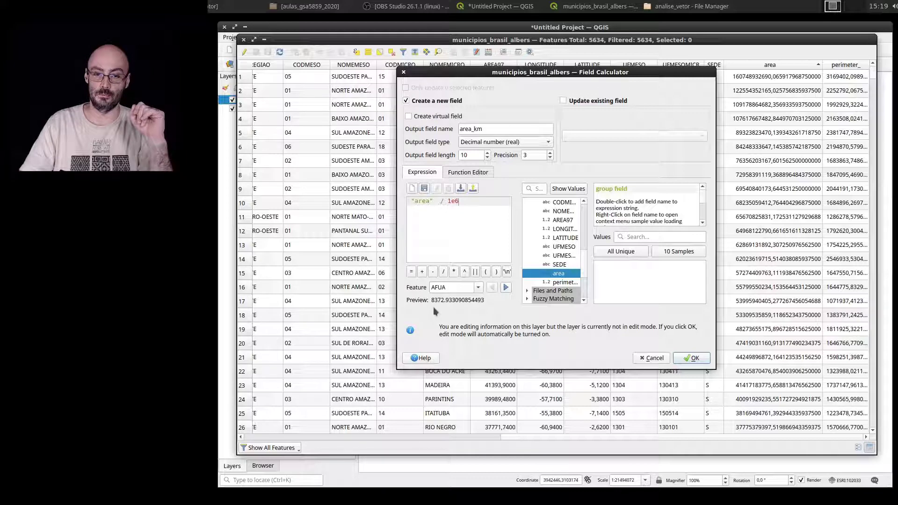
- Preview the expression's result for the ALTO ALEGRE feature
left_click(477, 287)
left_click(477, 286)
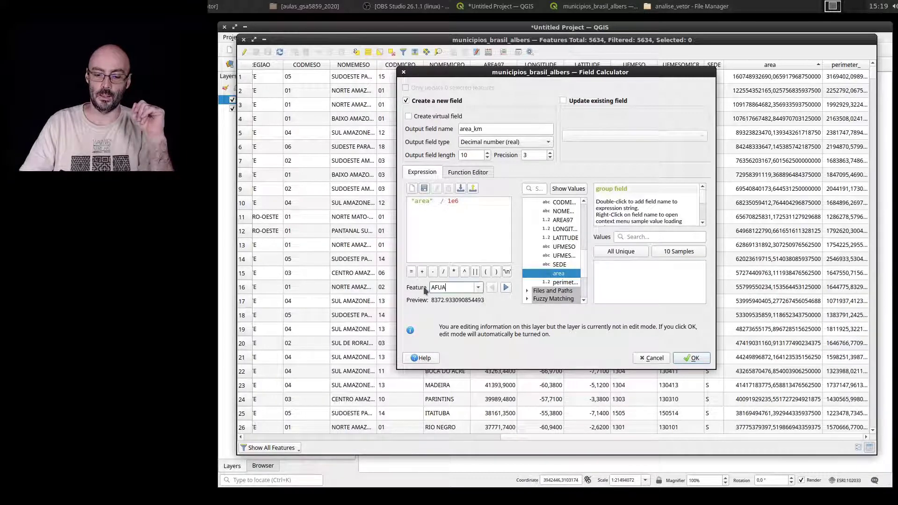
left_click(478, 289)
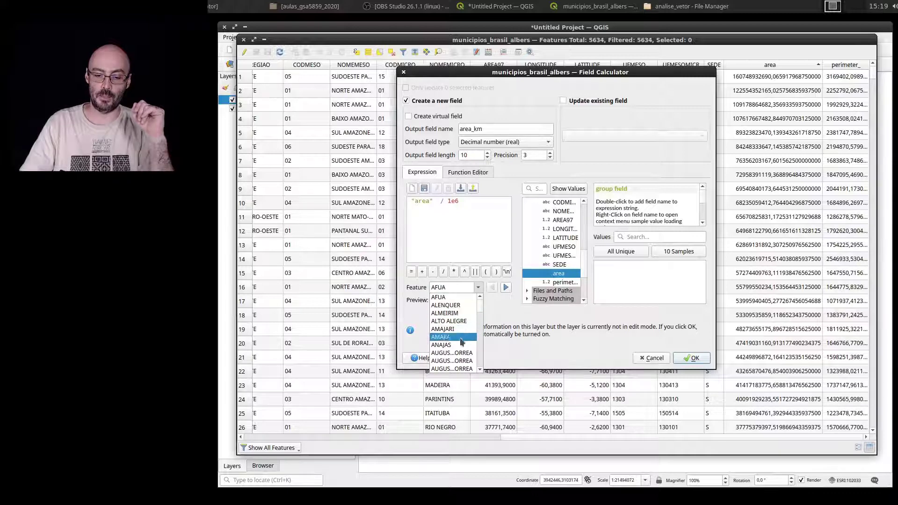
mouse_move(480, 305)
left_mouse_down()
mouse_move(485, 352)
mouse_move(481, 299)
left_mouse_up()
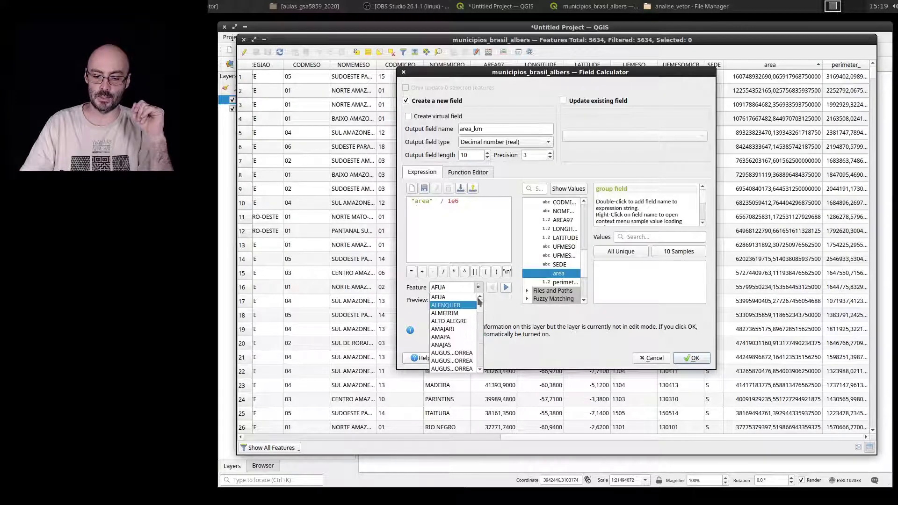
left_click(460, 322)
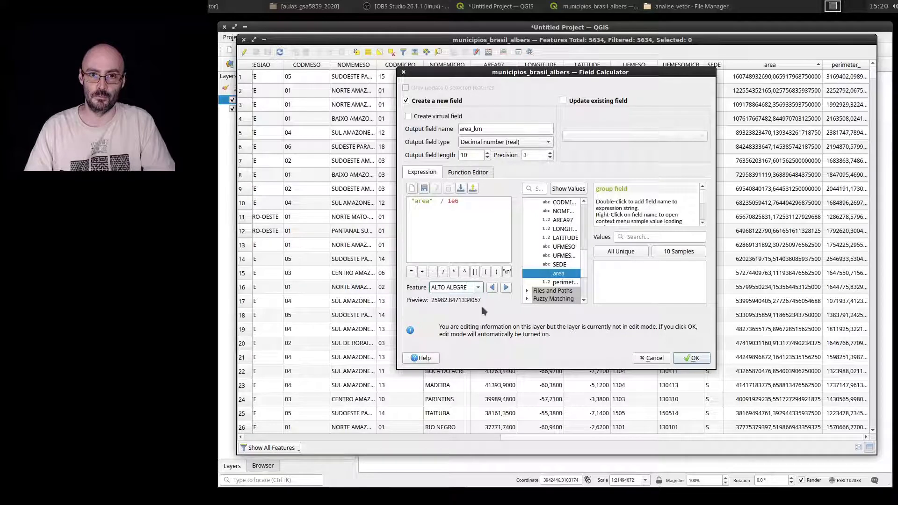
- Wrap the expression in the round function and strip its extra spaces, giving round("area"/1e6)
left_click(470, 241)
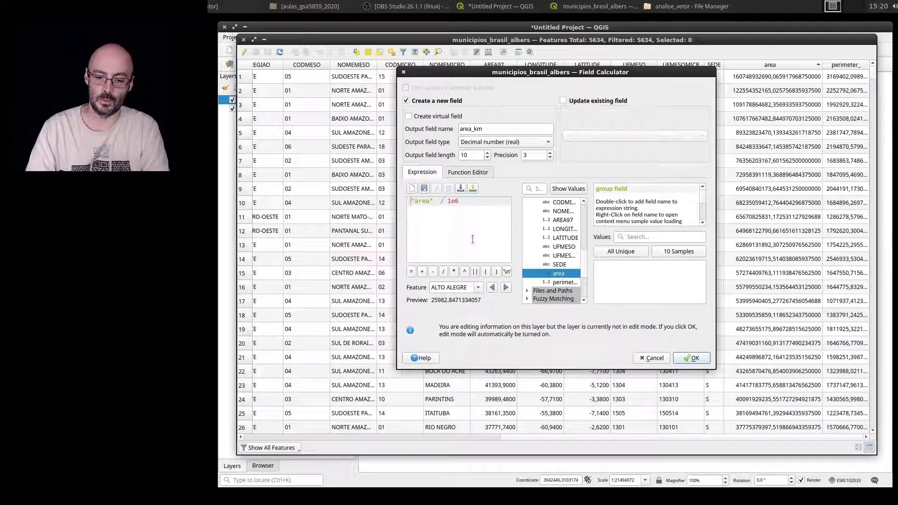
key("Home")
type("round(")
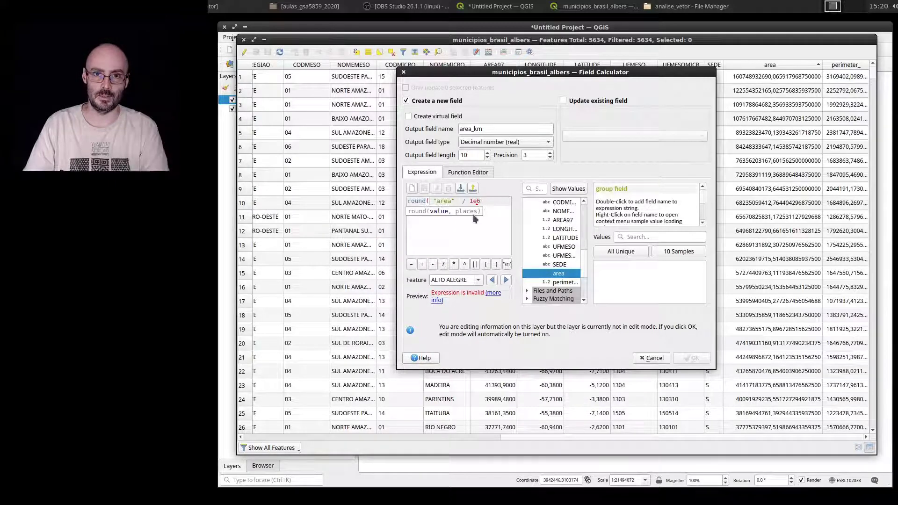
type(")")
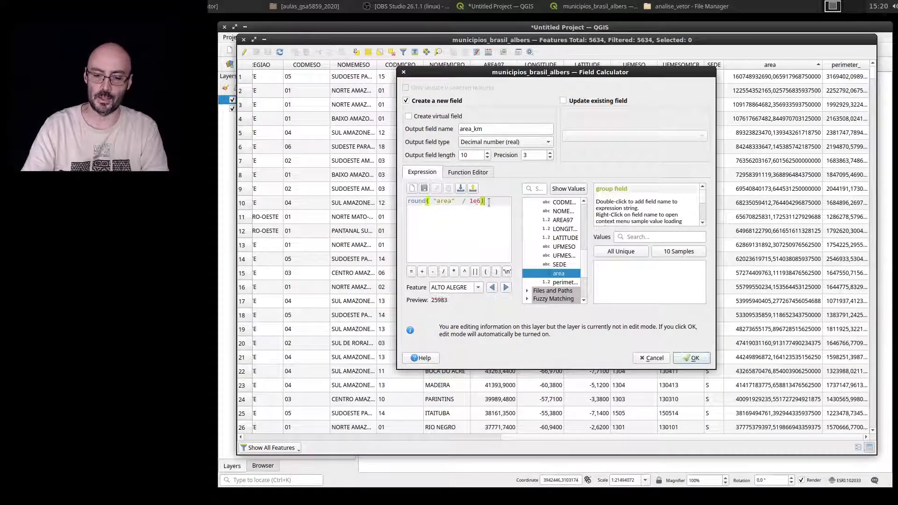
left_click(472, 227)
key("BackSpace")
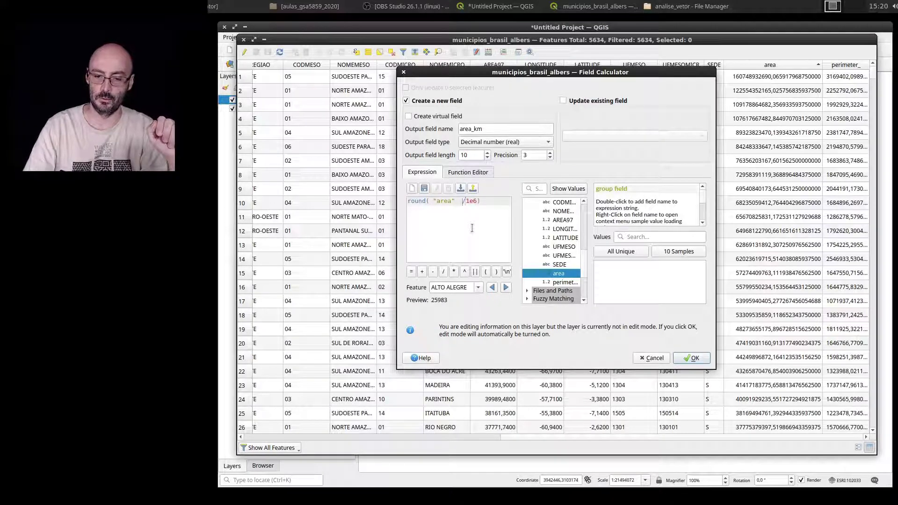
key("BackSpace")
key("BackSpace")
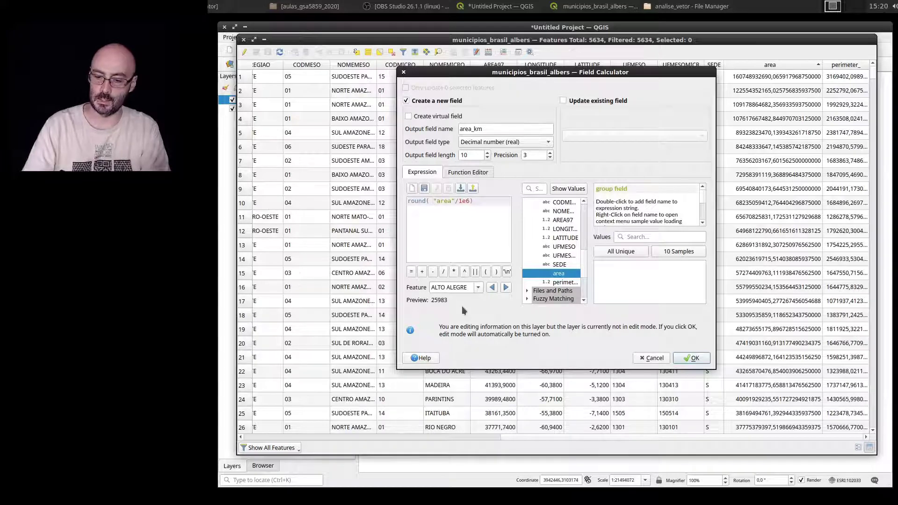
key("BackSpace")
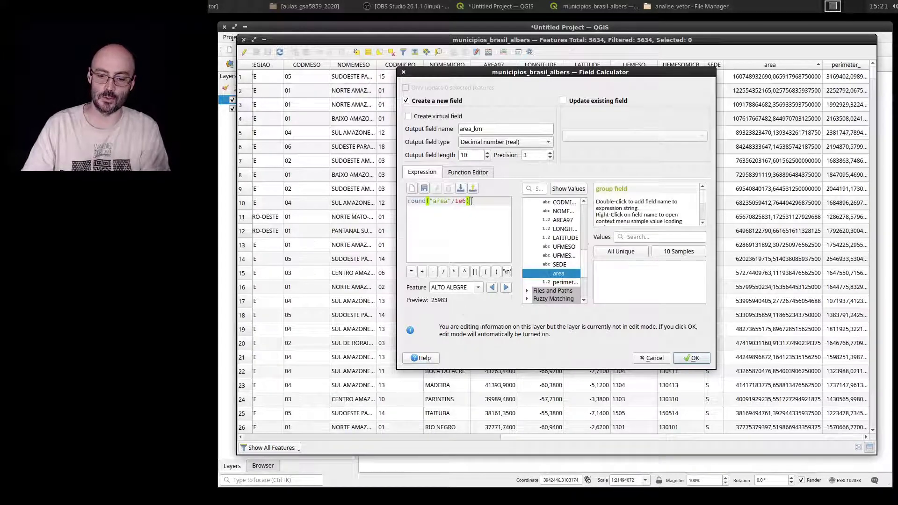
- Round the expression to 2 decimal places as round("area"/1e6,2) and run the calculation to create the field
type(",")
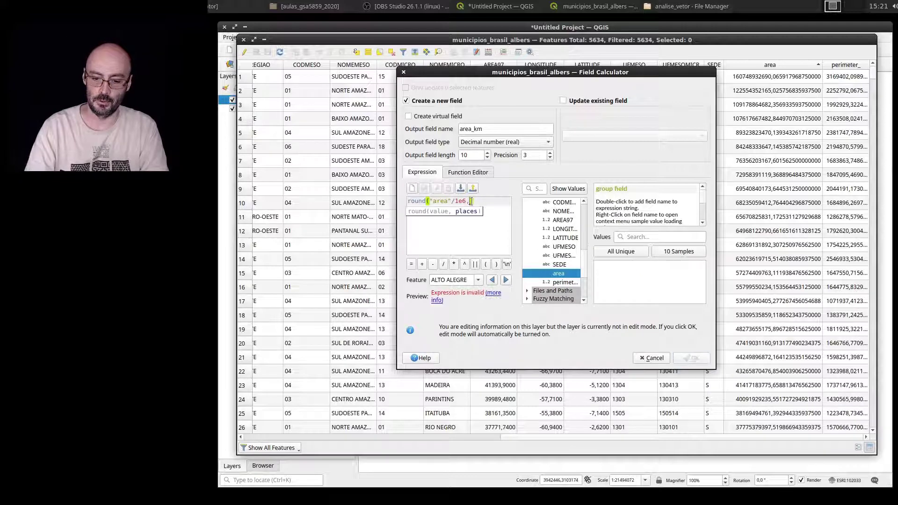
type("3")
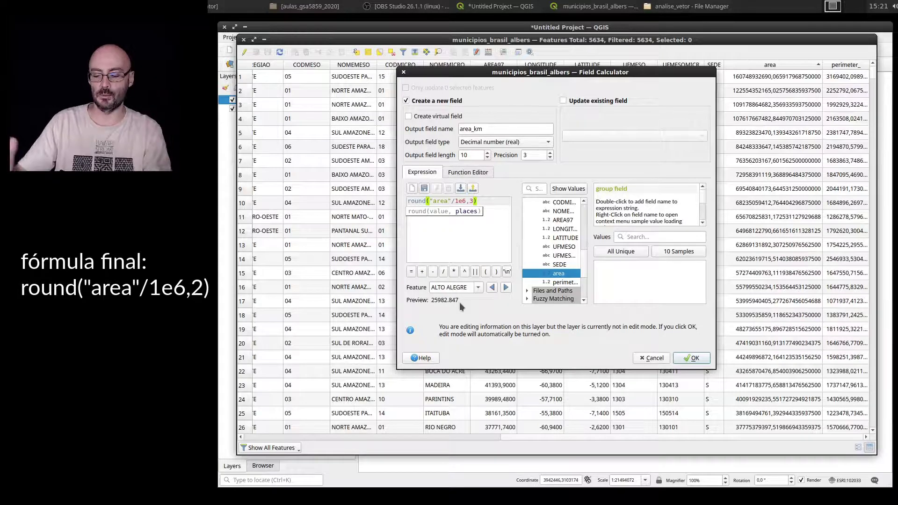
key("BackSpace")
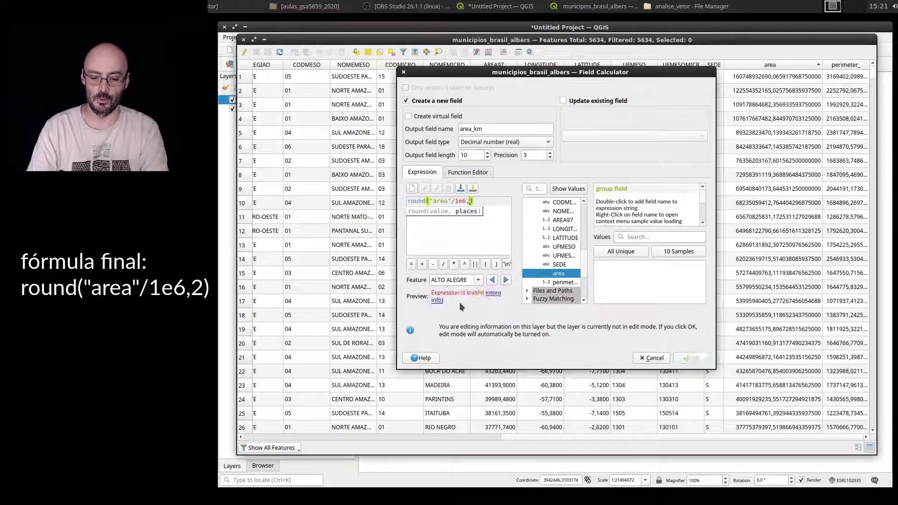
type("2")
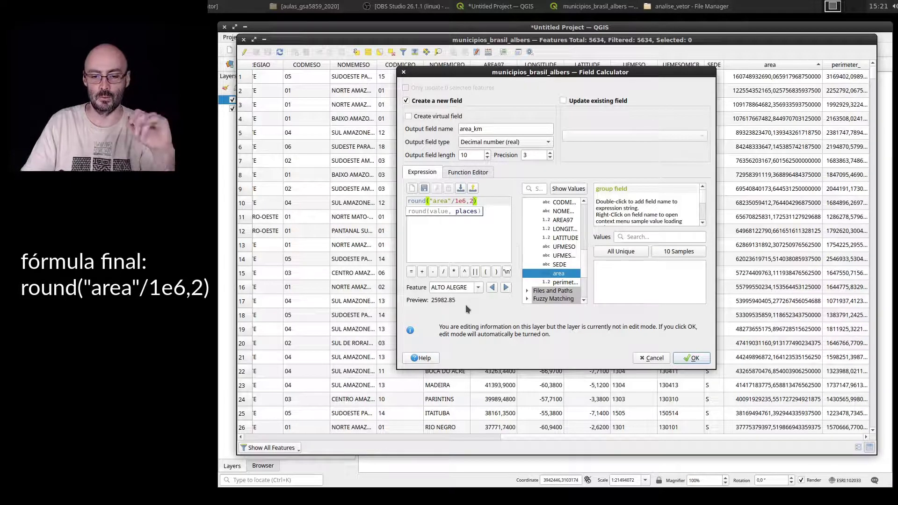
left_click(484, 206)
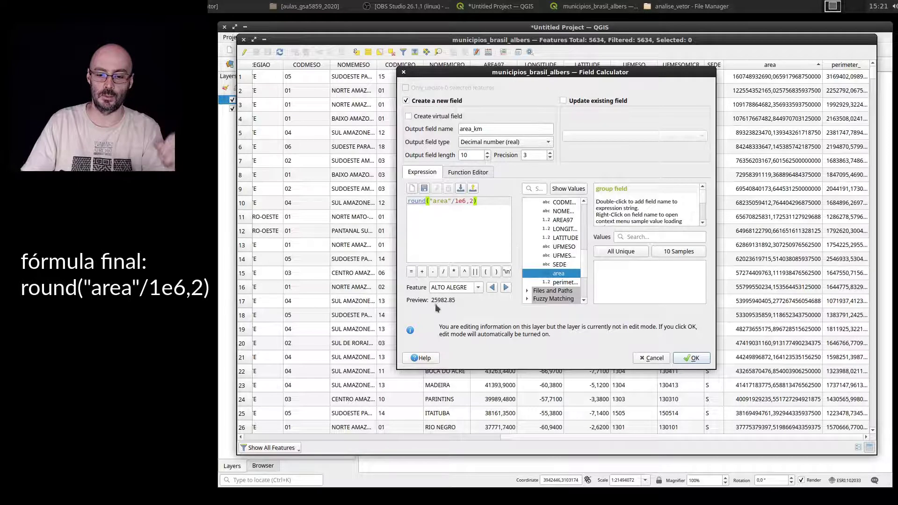
left_click(695, 359)
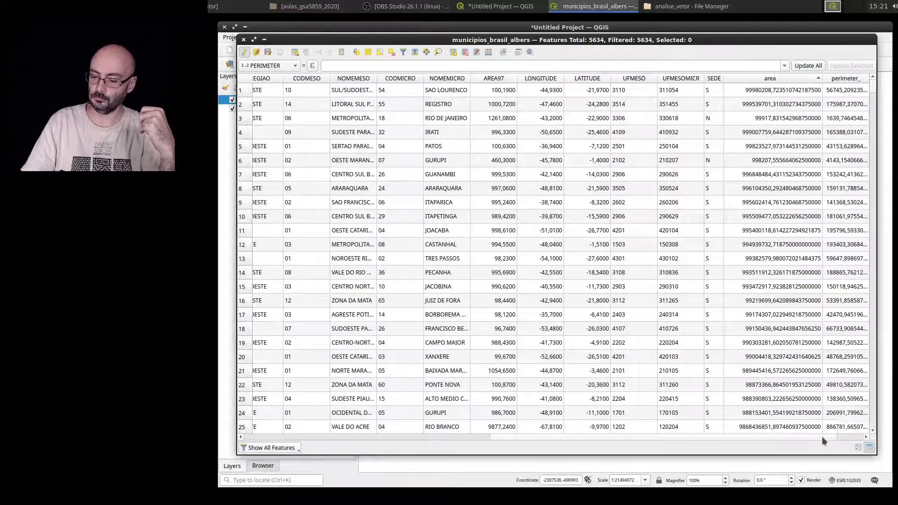
- Sort the attribute table by the new area_km column in descending order
scroll(844, 436, "right", 1)
left_click(867, 437)
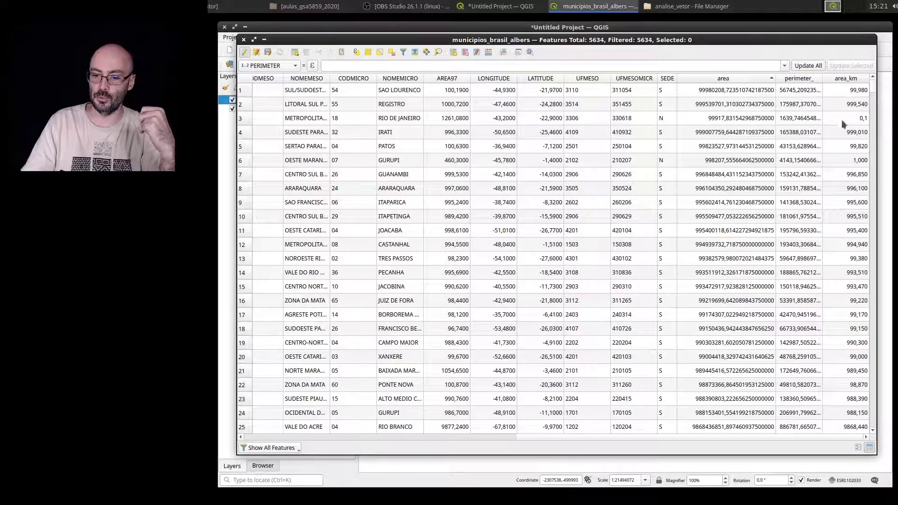
left_click(849, 78)
left_click(849, 78)
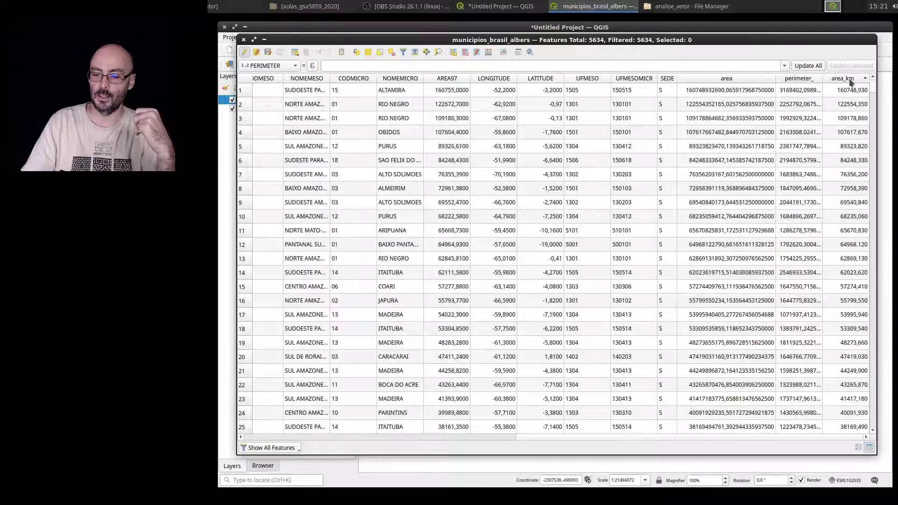
- Select the first row of the sorted table and examine its area_km value alongside its other attributes
double_click(851, 91)
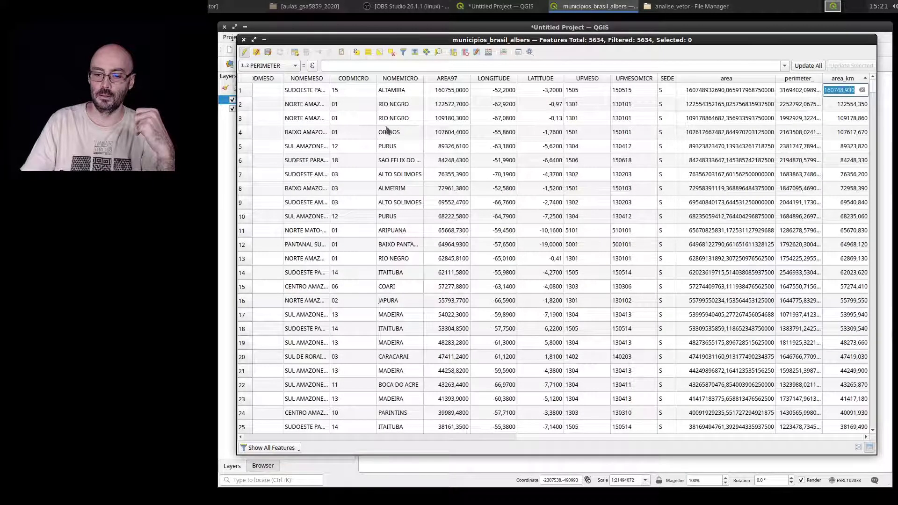
left_click(249, 91)
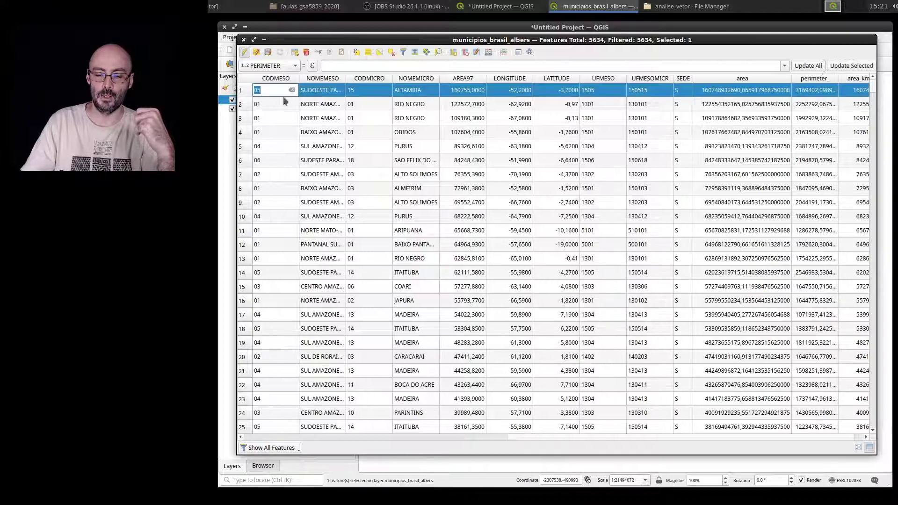
left_click(540, 431)
scroll(605, 434, "down", 1)
scroll(609, 439, "right", 1)
scroll(753, 421, "up", 1)
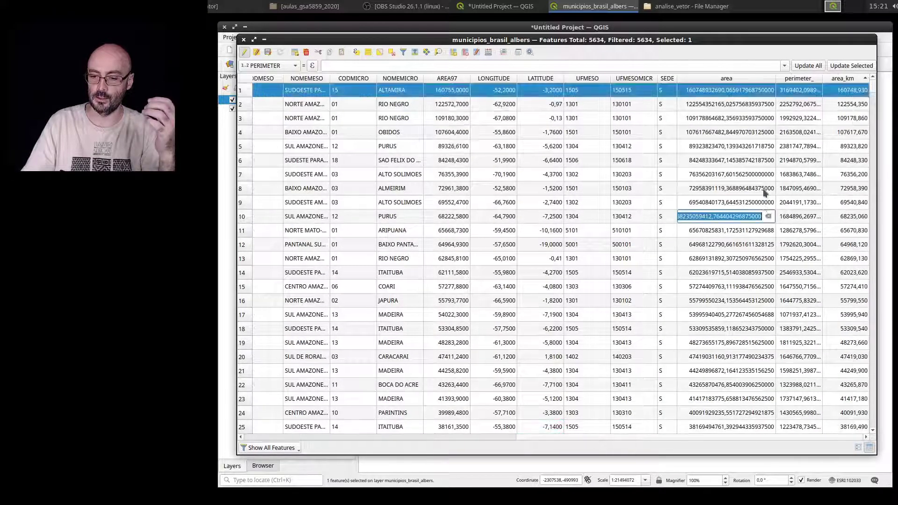
left_click(848, 90)
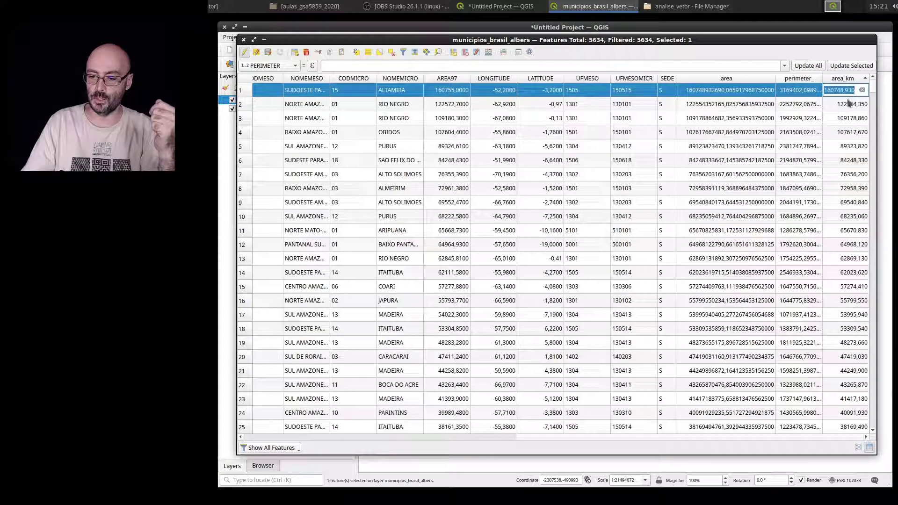
left_click(256, 94)
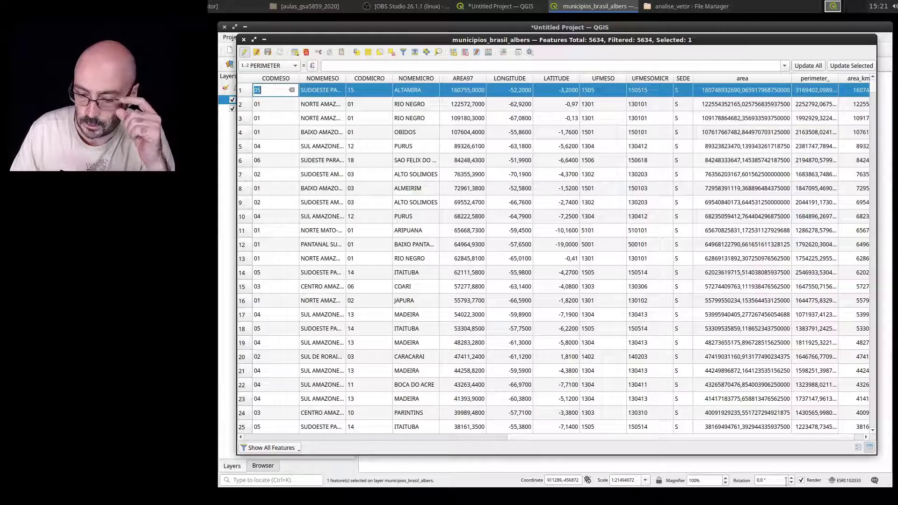
- Review the area_km values at the end of the municipios_brasil_albers attribute table and close the table
scroll(823, 439, "right", 1)
scroll(824, 439, "right", 2)
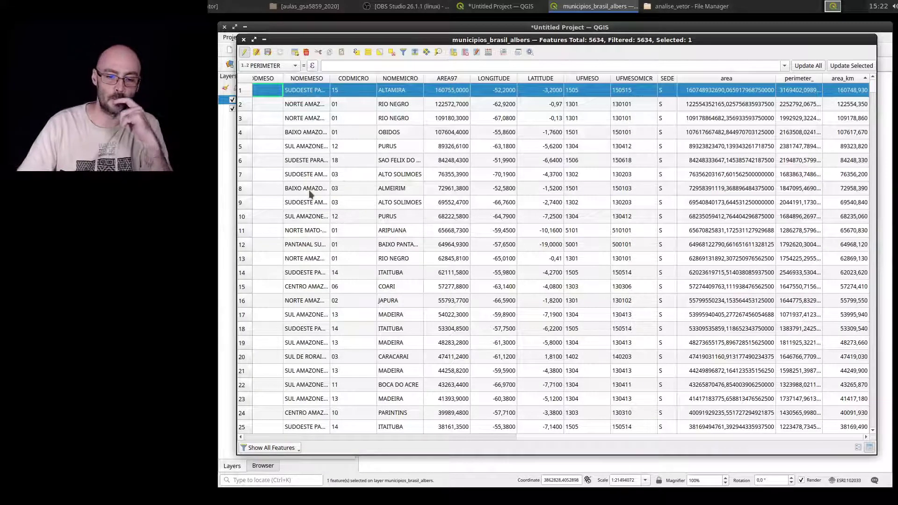
left_click(244, 40)
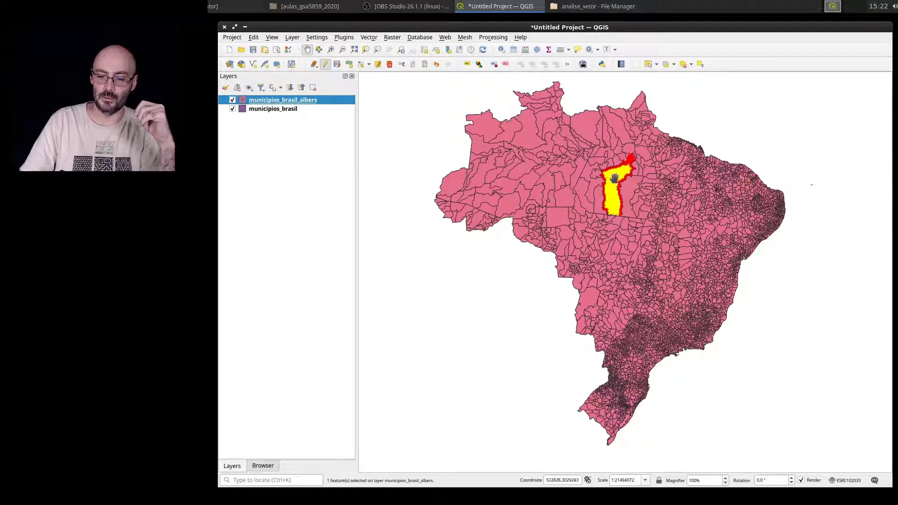
- Examine the selected municipality's outline on the map up close and within the whole country
scroll(614, 178, "up", 2)
scroll(570, 196, "up", 2)
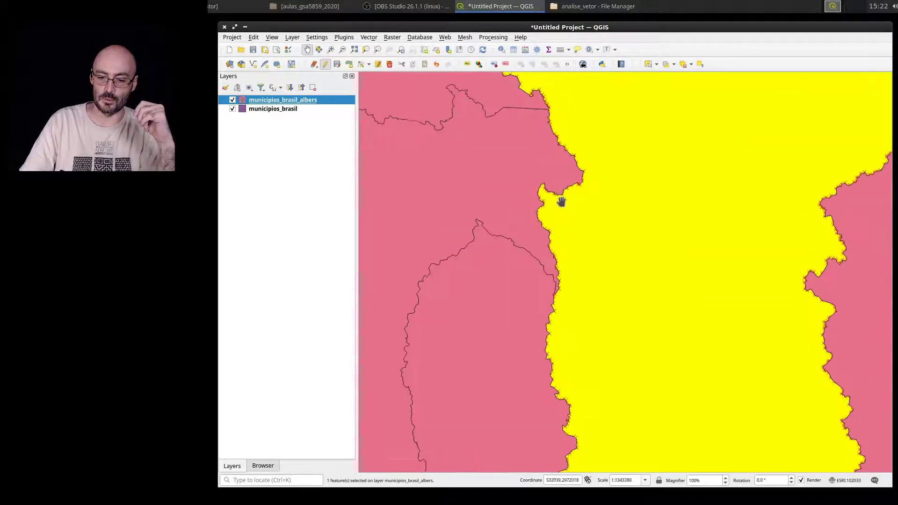
scroll(564, 201, "down", 3)
scroll(562, 204, "down", 1)
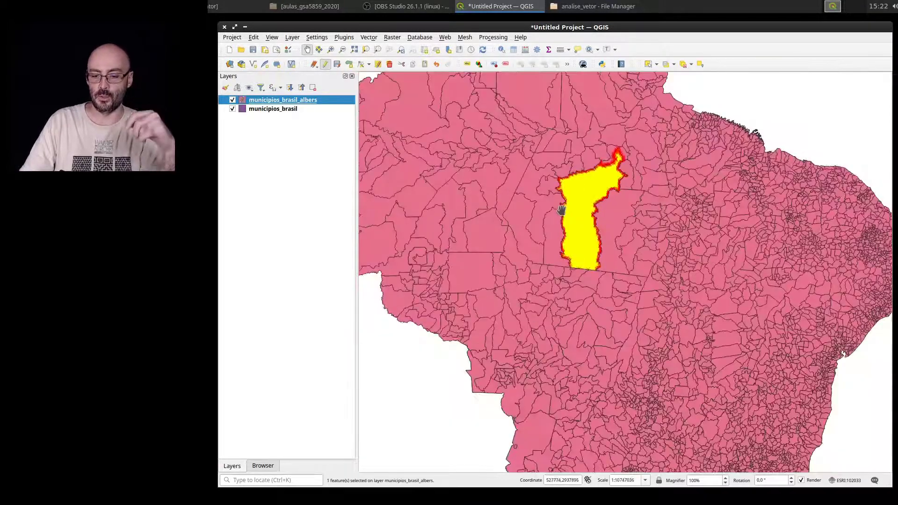
scroll(566, 200, "down", 1)
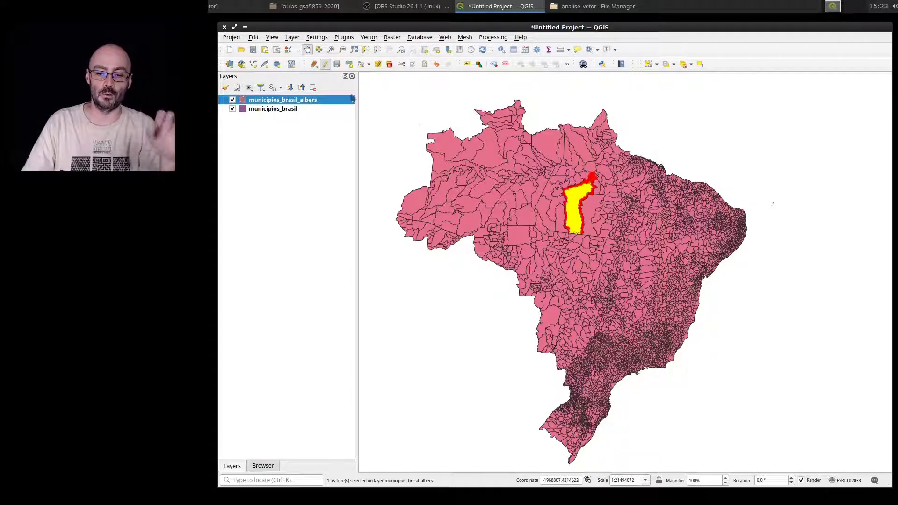
- Stop editing municipios_brasil_albers with its changes saved and clear the feature selection
left_click(324, 67)
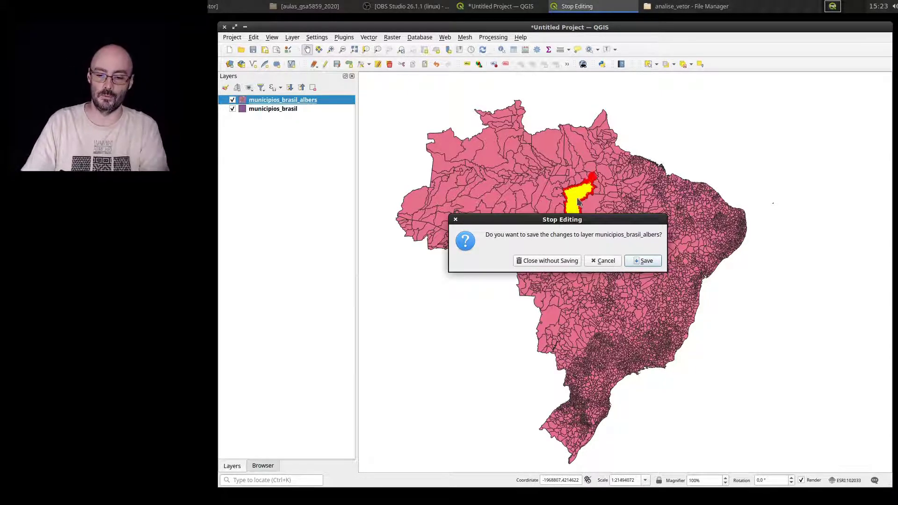
left_click(631, 265)
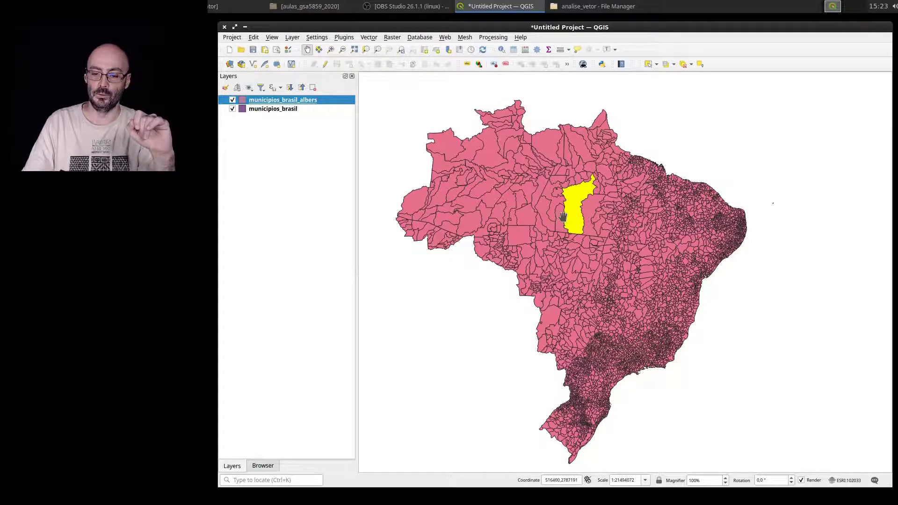
left_click(684, 64)
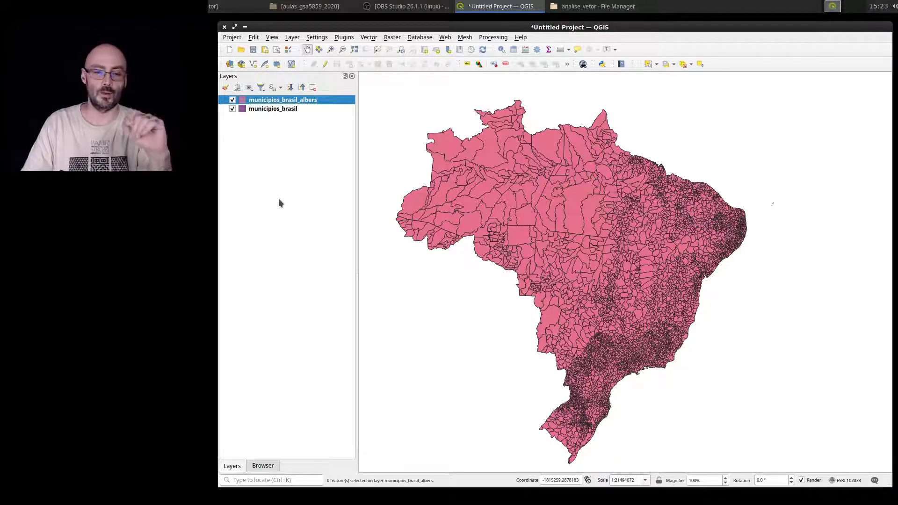
- Hide the municipios_brasil layer and keep only municipios_brasil_albers visible
left_click(233, 109)
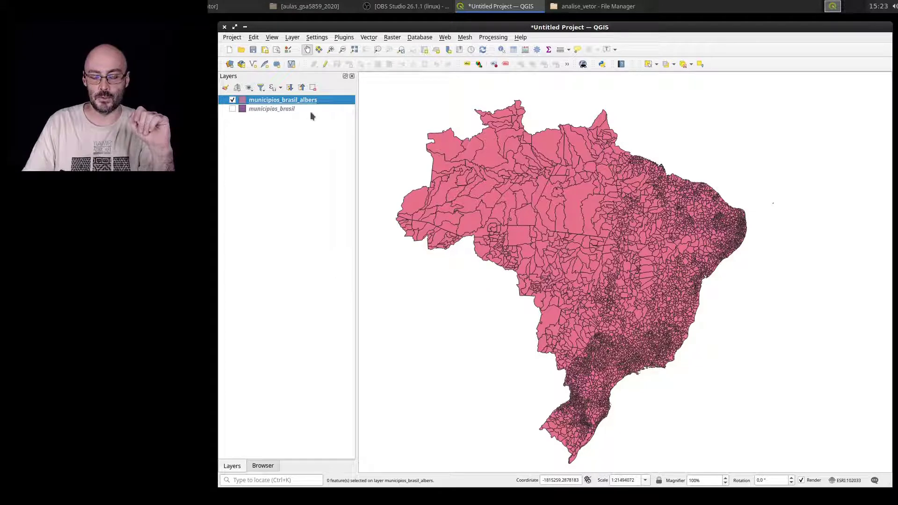
left_click(232, 100)
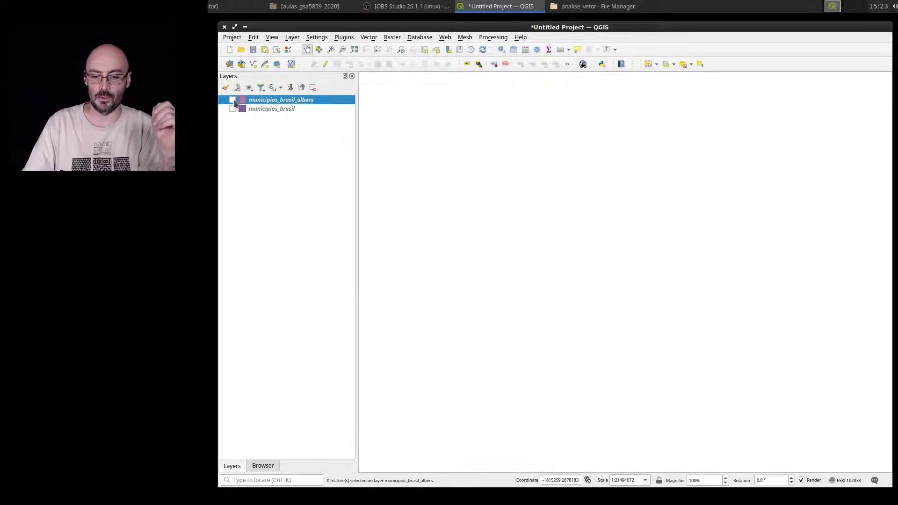
left_click(233, 100)
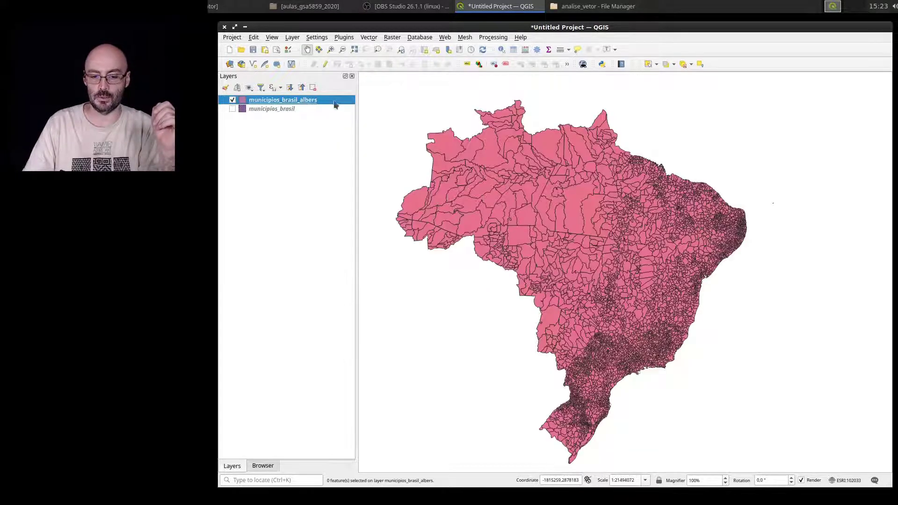
- Open the symbology settings in the municipios_brasil_albers layer properties
right_click(279, 99)
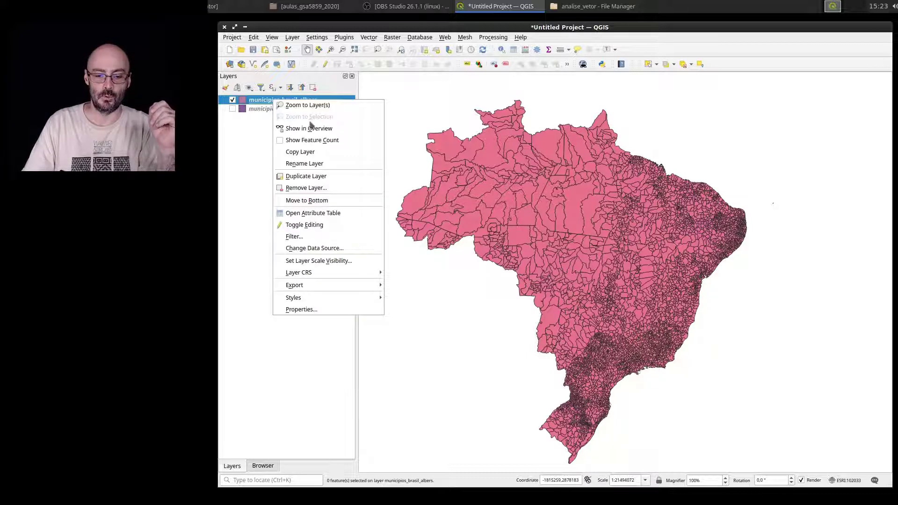
left_click(305, 310)
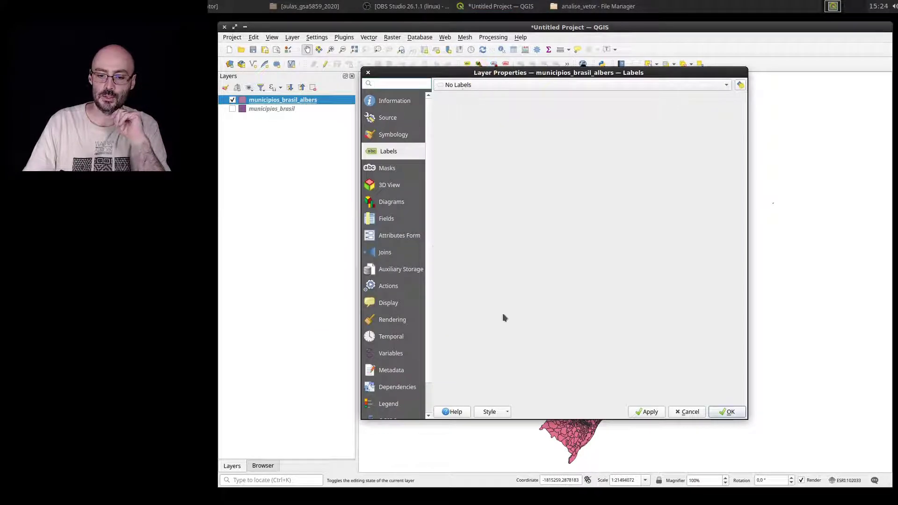
left_click(393, 136)
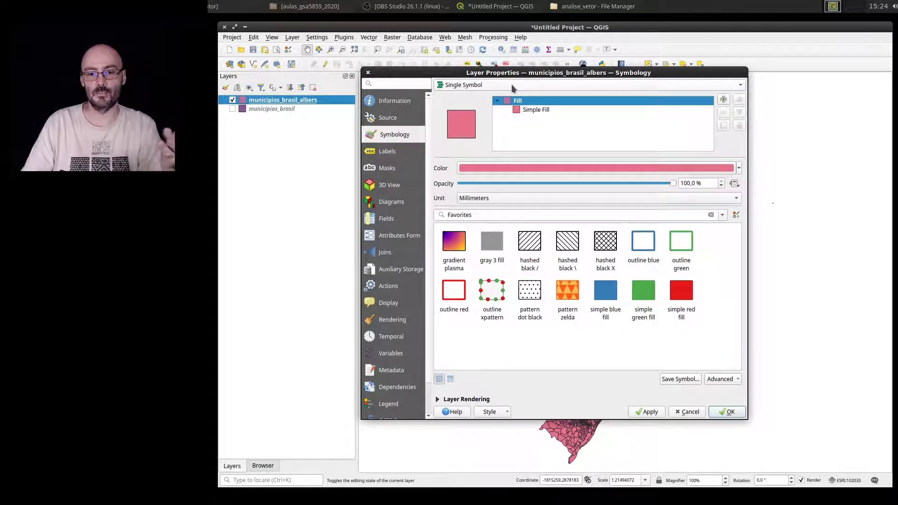
- Keep the municipios_brasil_albers layer on Single Symbol, set its fill color to bright green and apply it to the map
left_click(453, 86)
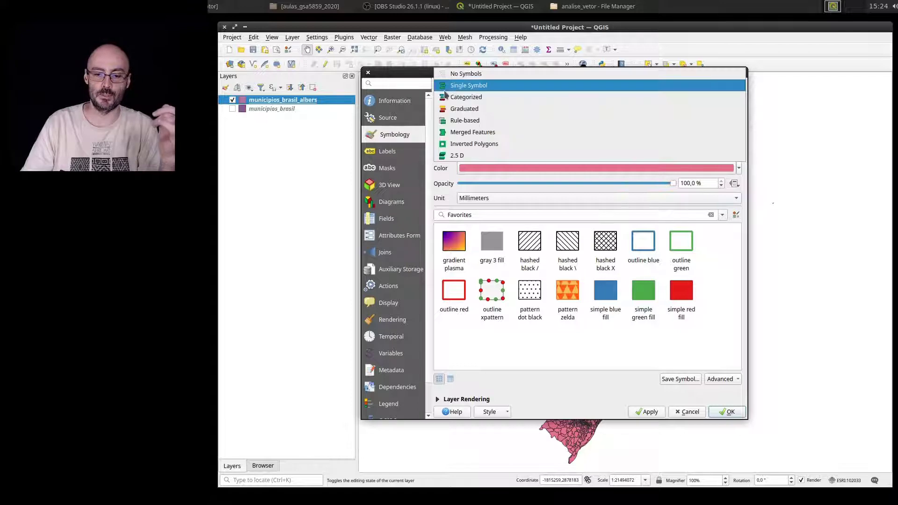
left_click(476, 87)
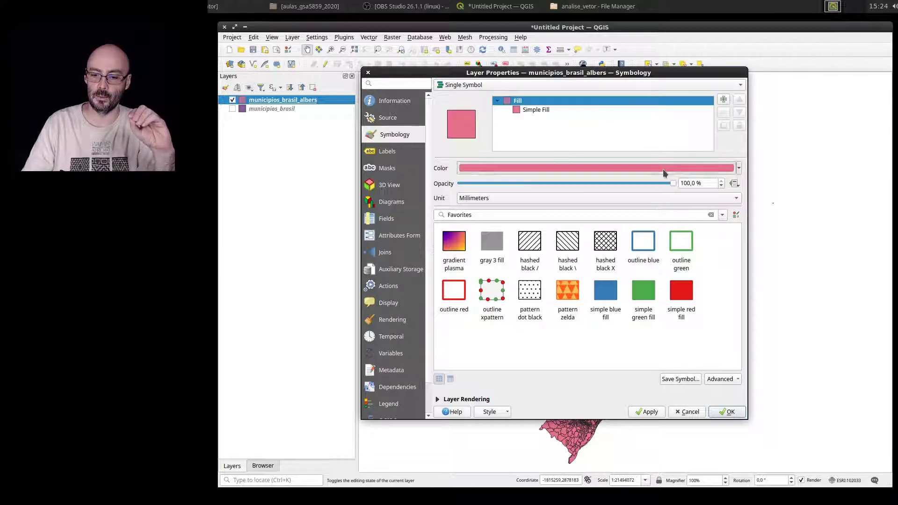
left_click(664, 170)
left_click(500, 225)
left_click(691, 322)
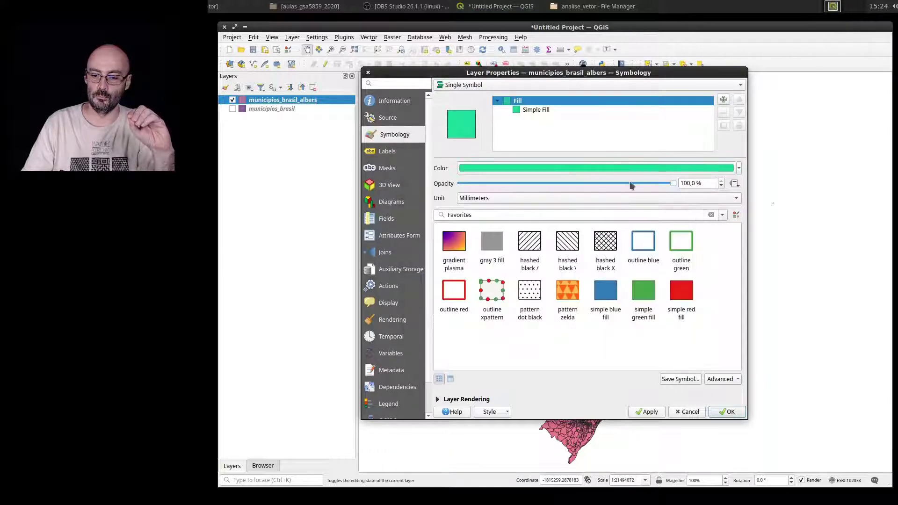
left_click(648, 412)
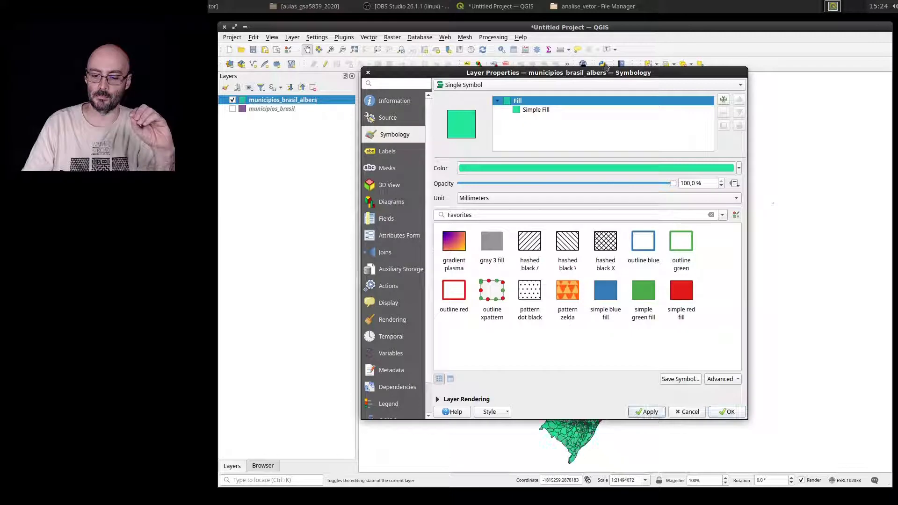
left_click_drag(630, 75, 547, 87)
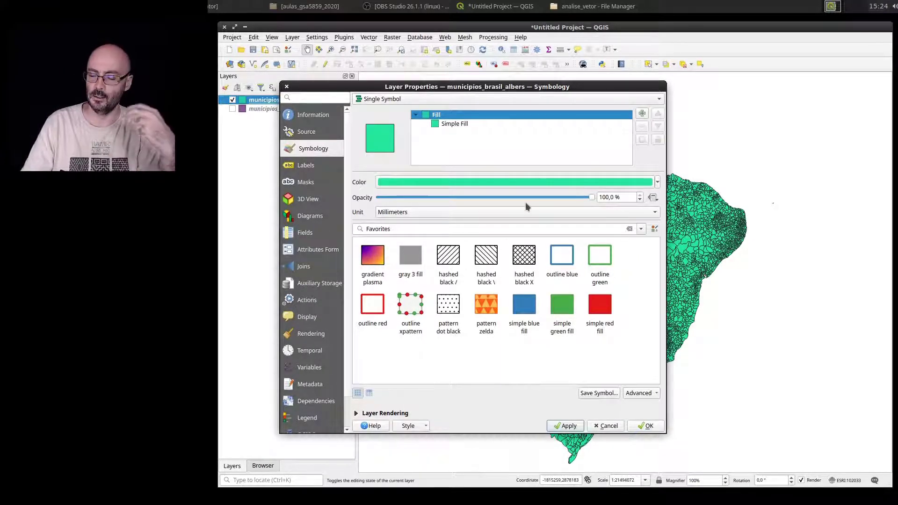
mouse_move(474, 255)
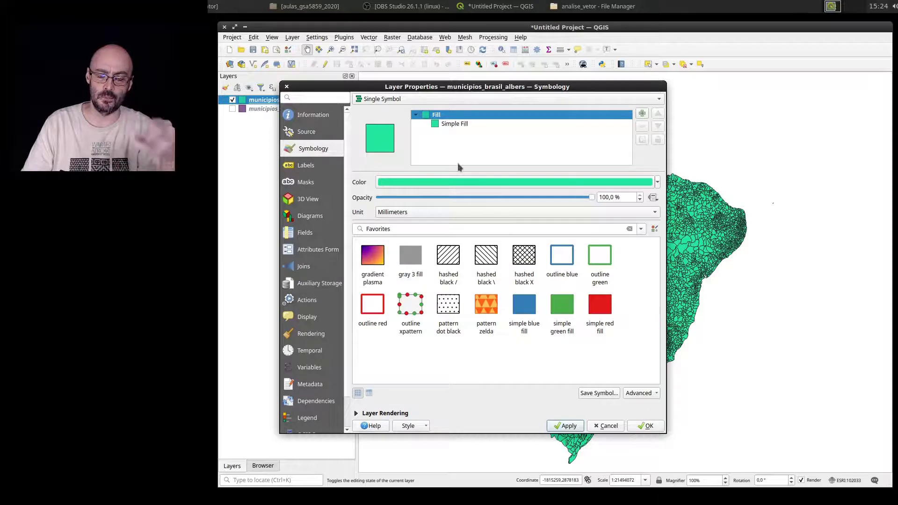
- Give the Simple Fill a red #e32323 stroke with a width of 0.46 mm and apply it to the map
left_click(445, 125)
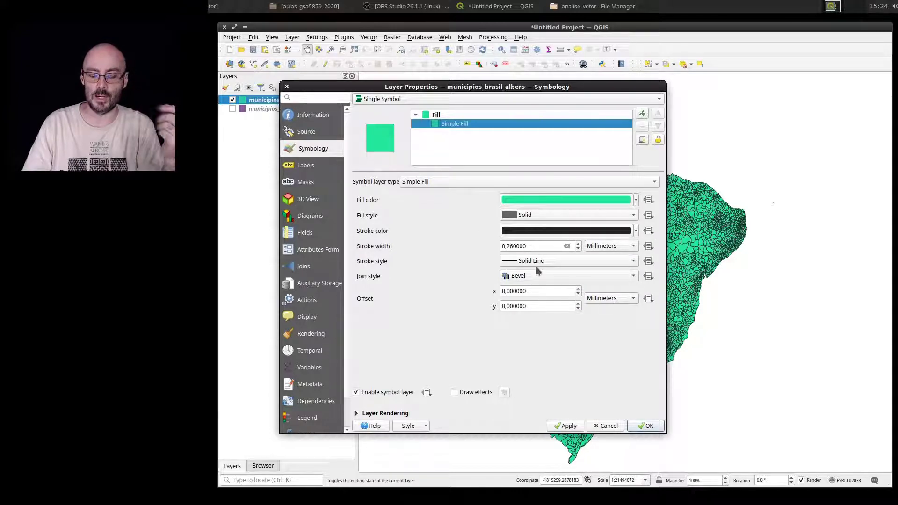
left_click(549, 233)
left_click(646, 202)
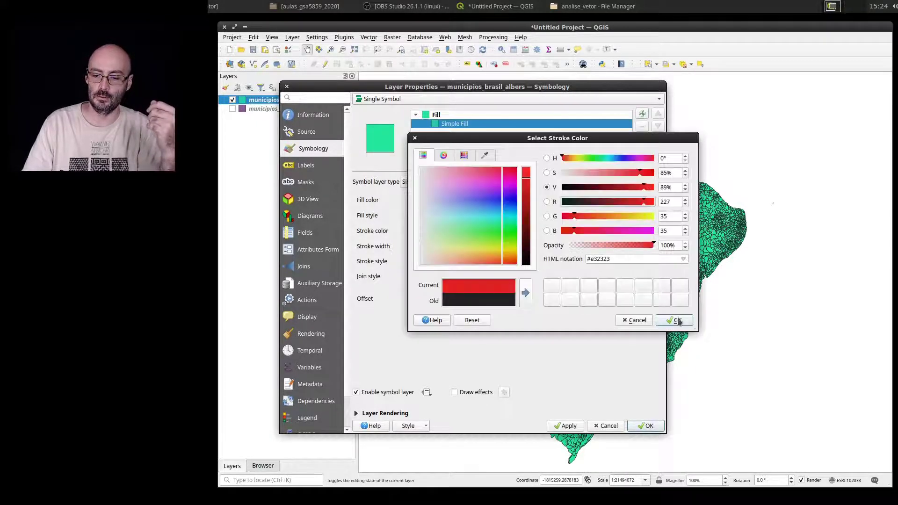
left_click(677, 321)
scroll(537, 246, "up", 1)
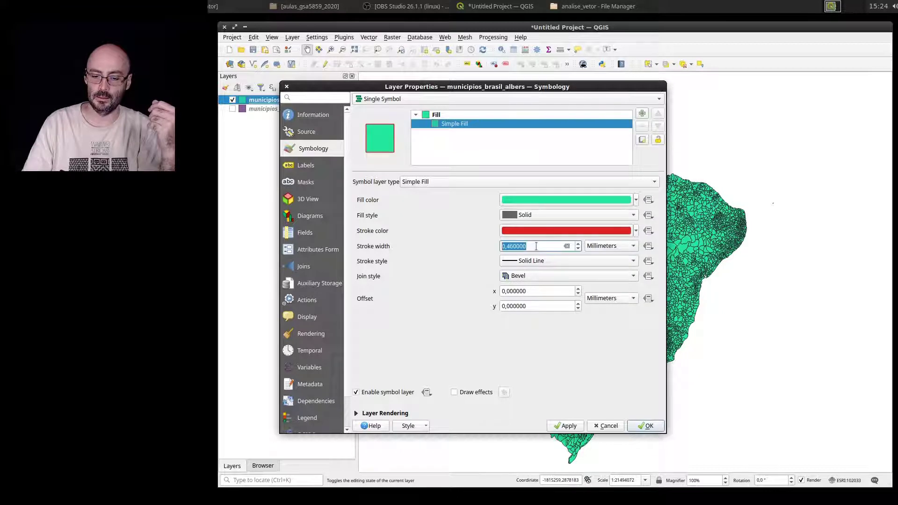
left_click(533, 257)
left_click(457, 272)
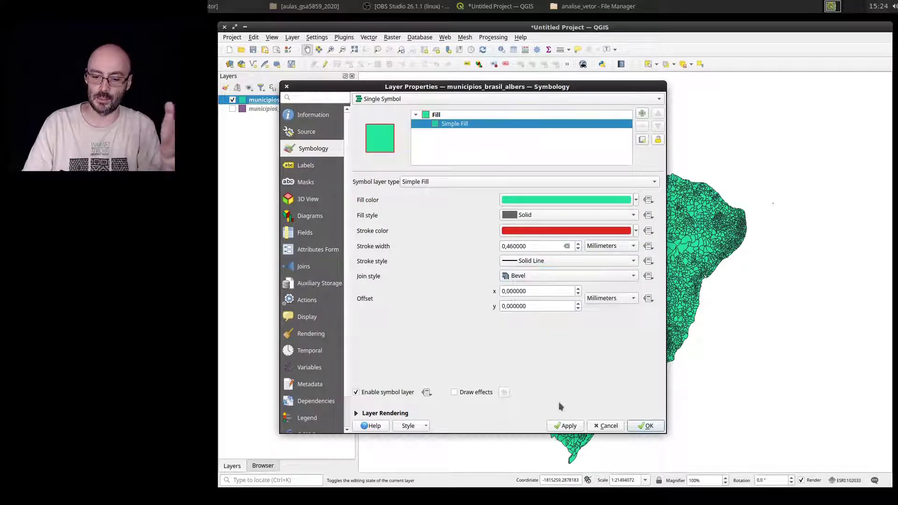
left_click(581, 425)
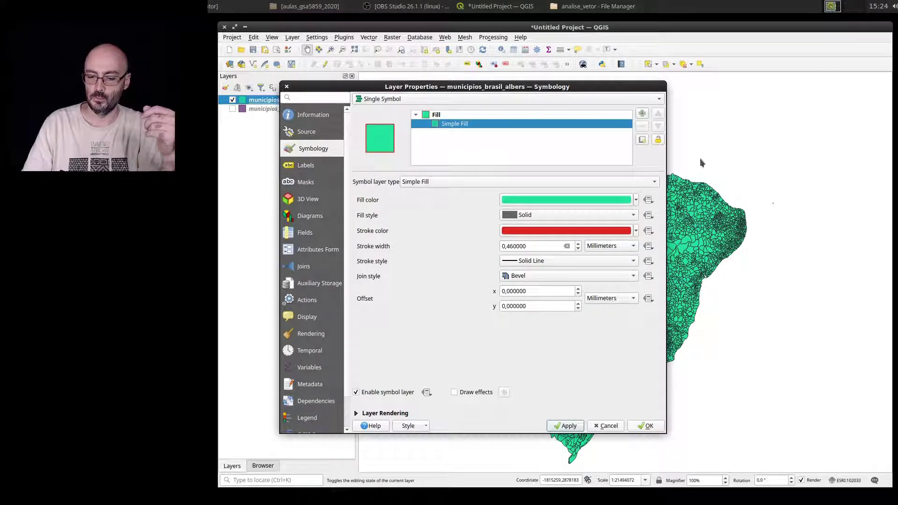
left_click(567, 426)
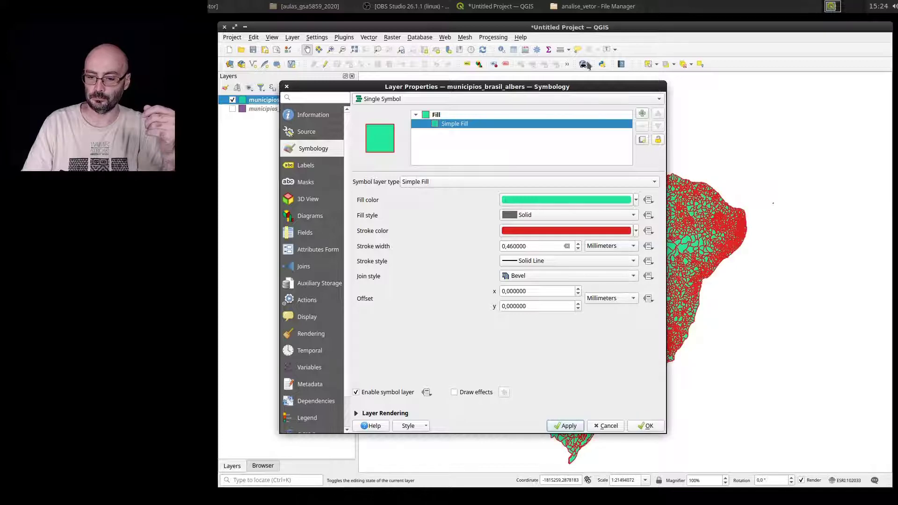
mouse_move(585, 88)
left_mouse_down()
mouse_move(513, 79)
mouse_move(587, 103)
left_mouse_up()
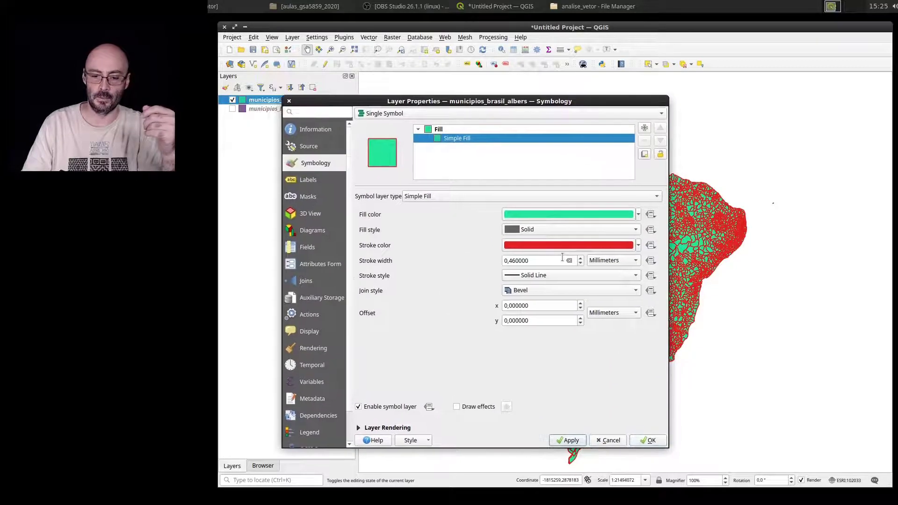
- Set the Simple Fill's stroke color to black #000000 and its stroke width to 0.06 mm, and apply
left_click(555, 247)
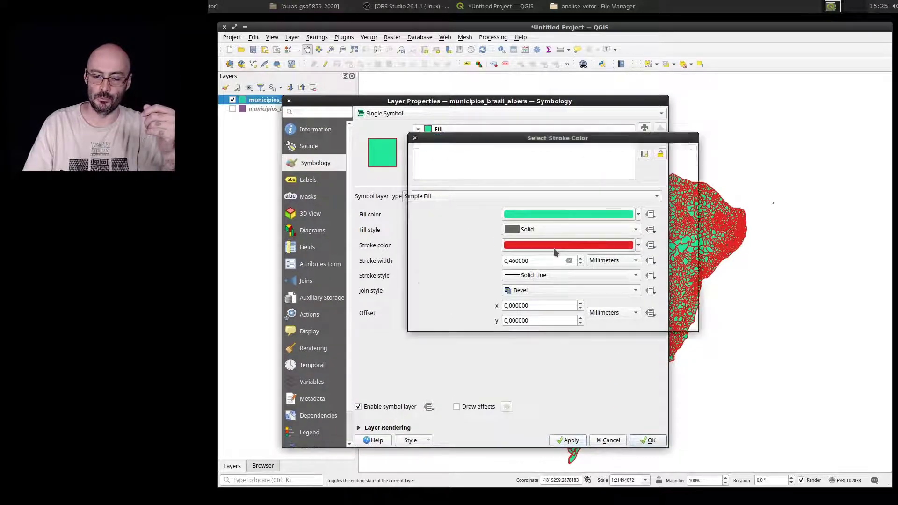
left_click_drag(526, 250, 527, 295)
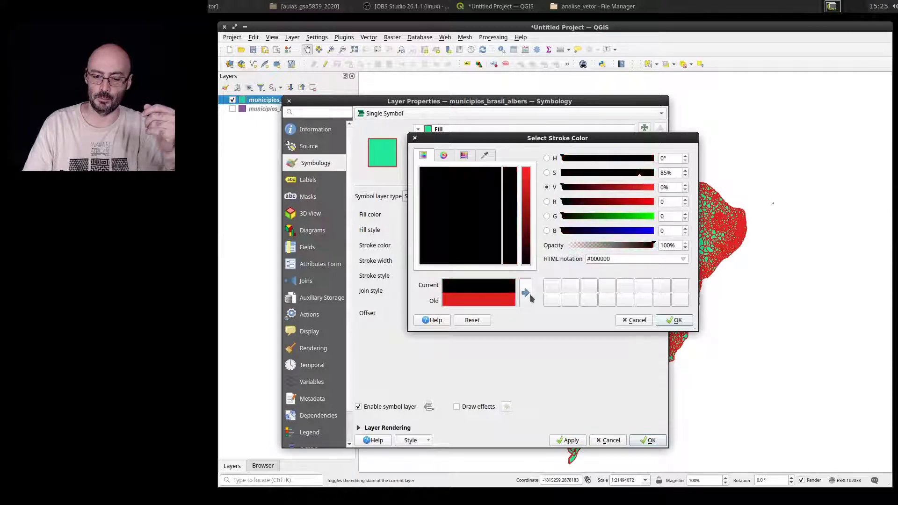
left_click(674, 320)
scroll(550, 261, "down", 4)
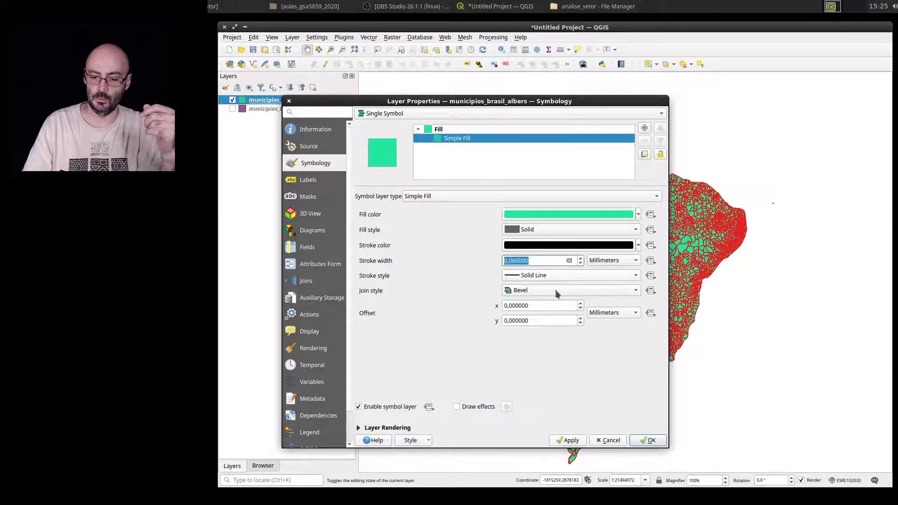
left_click(570, 442)
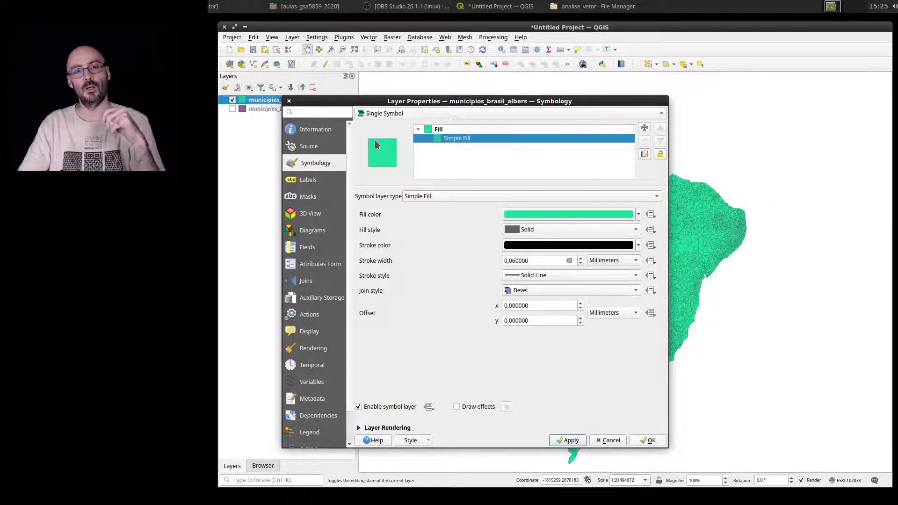
- Switch the layer to Categorized symbology and classify it by the NOMEMUNICP field, accepting the high number of classes
left_click(374, 113)
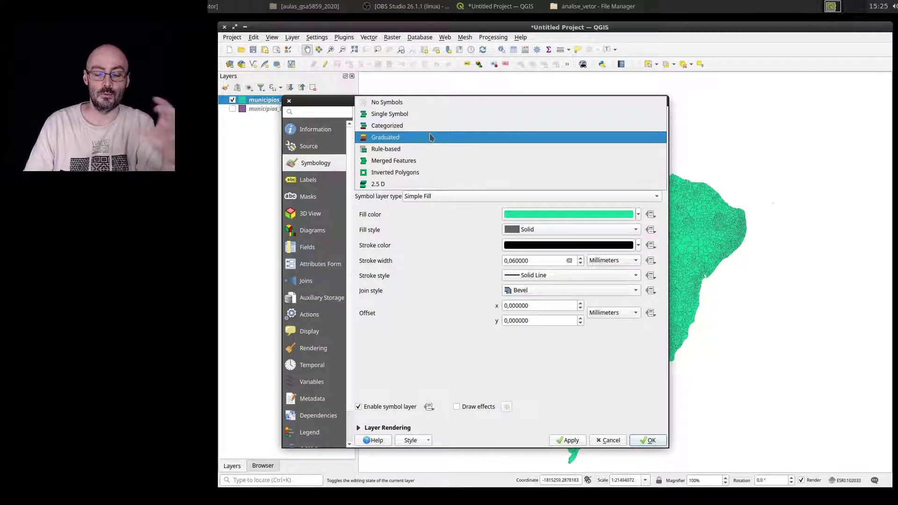
left_click(398, 130)
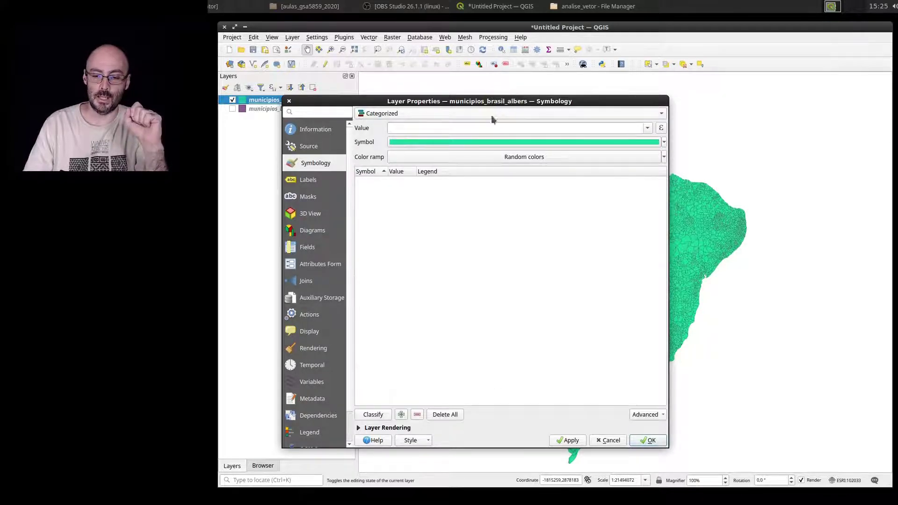
left_click(649, 128)
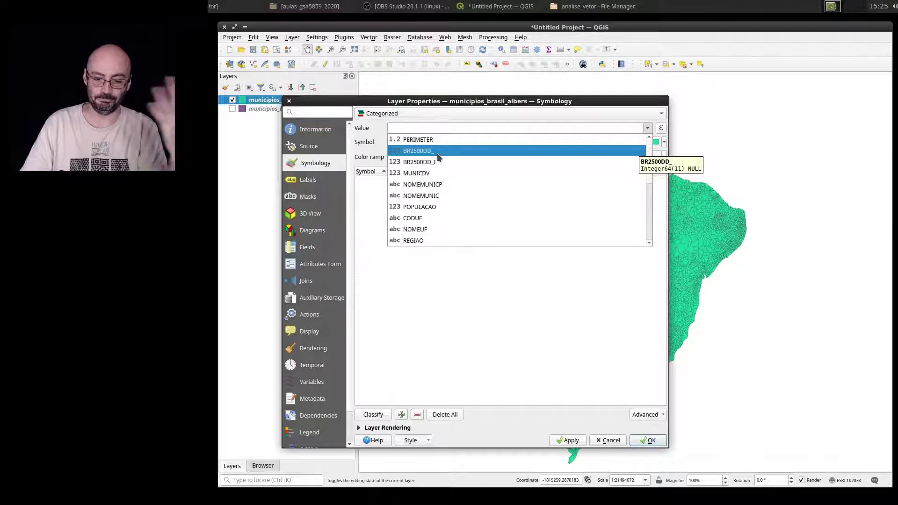
left_click(431, 184)
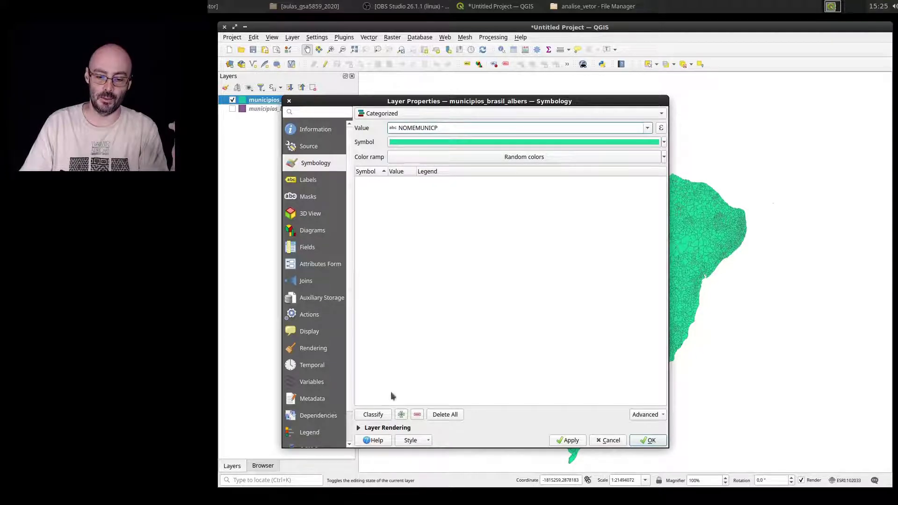
left_click(374, 415)
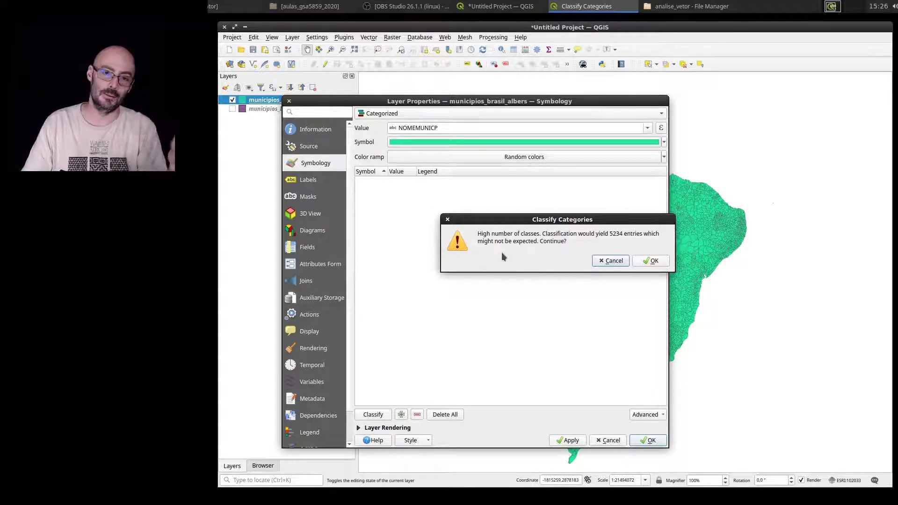
left_click(652, 262)
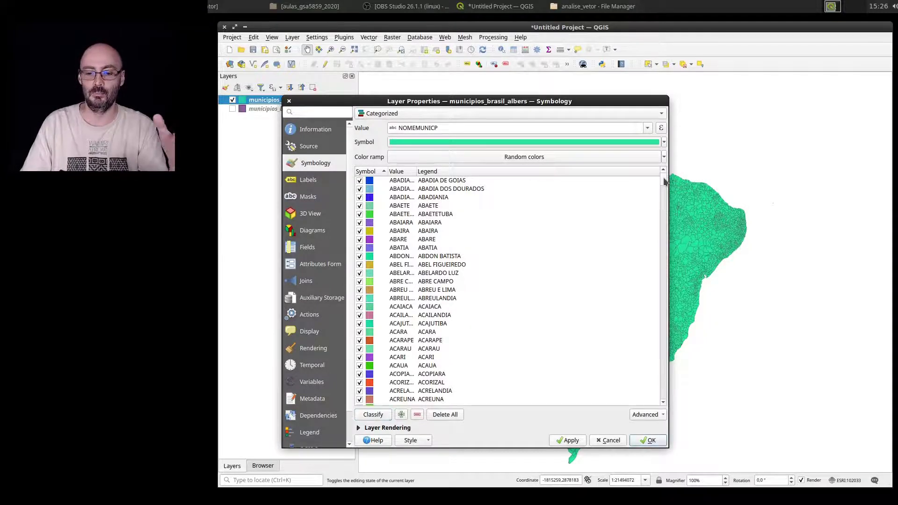
left_click_drag(666, 182, 671, 424)
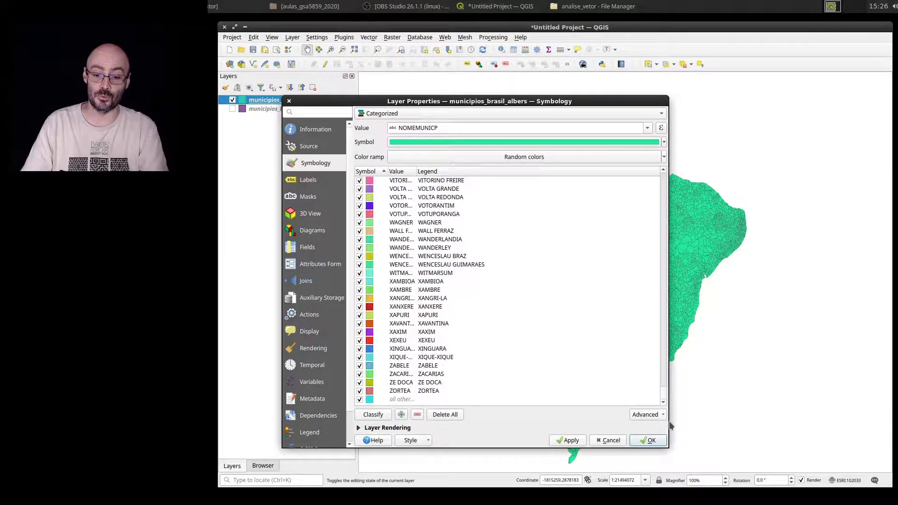
- Reclassify the layer by the NOMEUF field with random colors, deleting the existing municipality classes
left_click(424, 127)
left_click(651, 130)
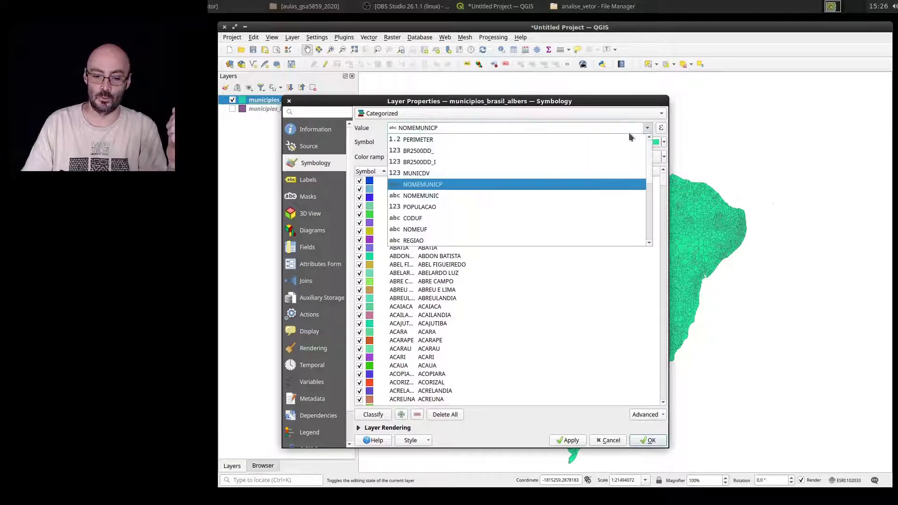
left_click(427, 230)
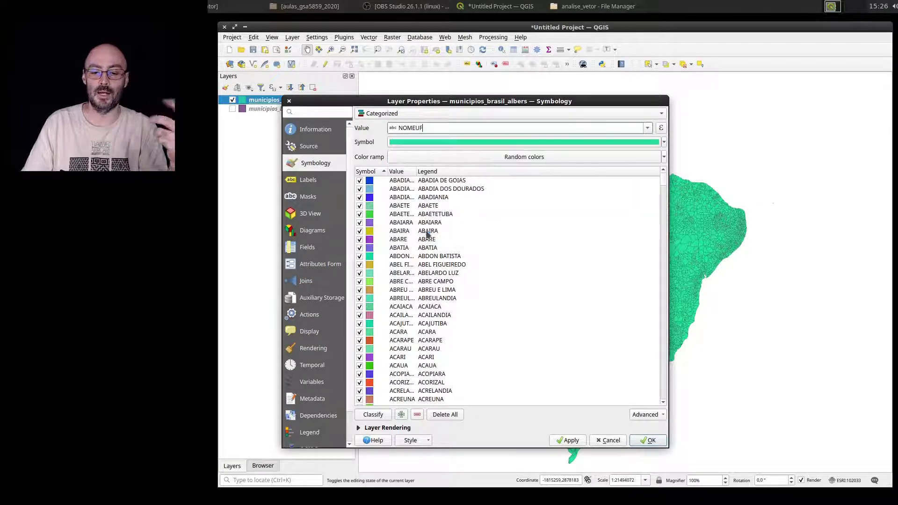
left_click(382, 415)
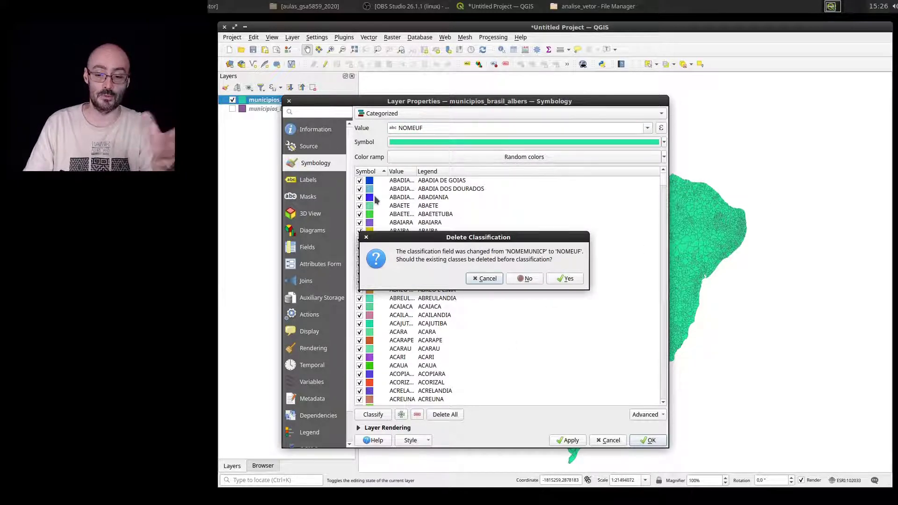
left_click(568, 280)
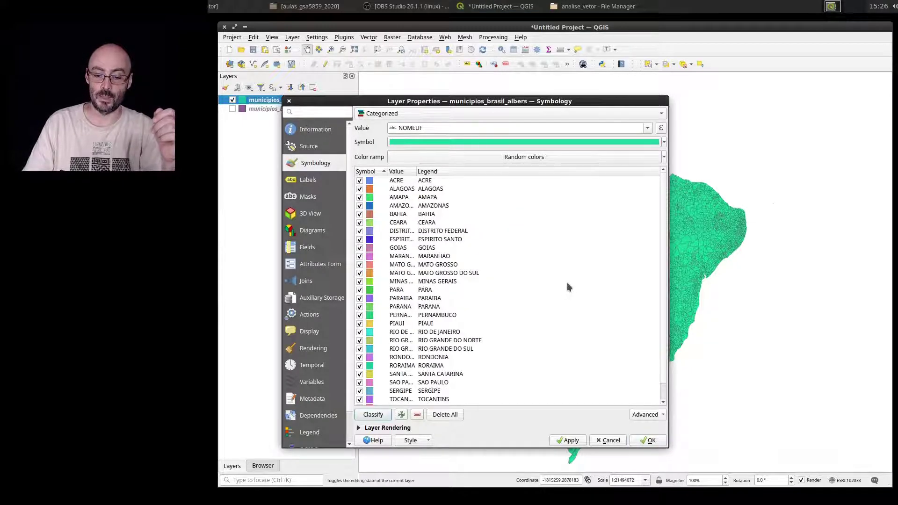
scroll(664, 369, "down", 1)
scroll(661, 255, "up", 1)
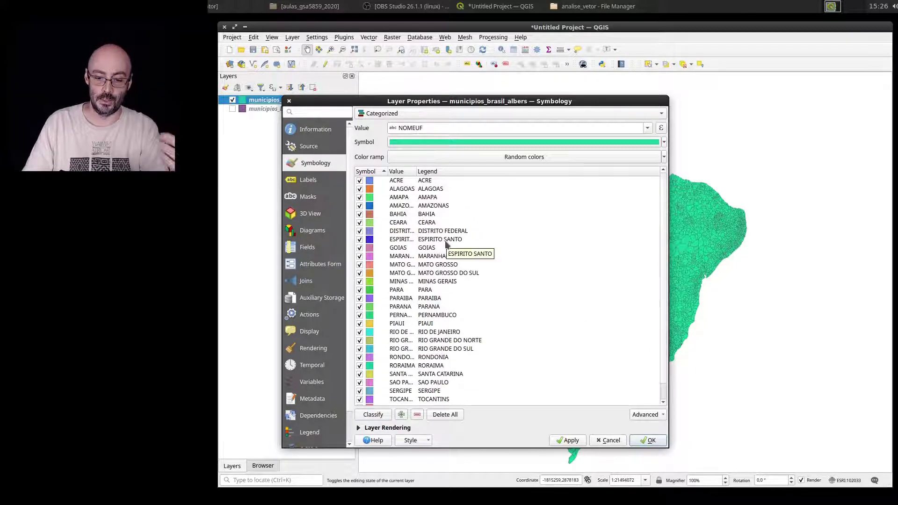
scroll(443, 248, "down", 1)
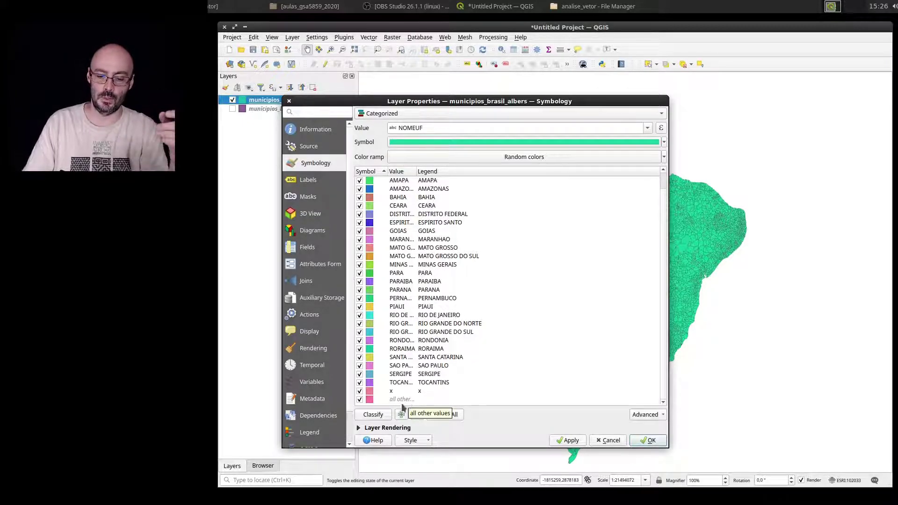
- Apply the state-based categories to the map and close the layer properties
left_click(569, 440)
left_click(604, 106)
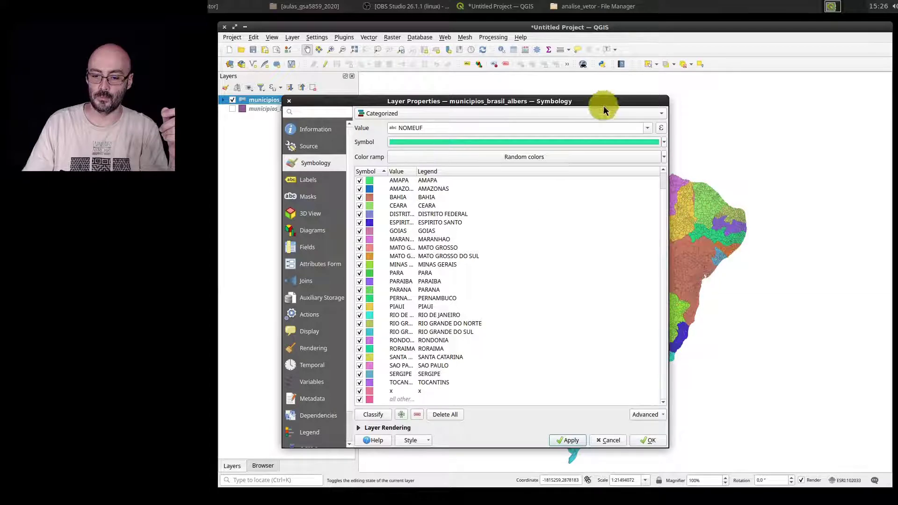
left_click_drag(620, 103, 610, 106)
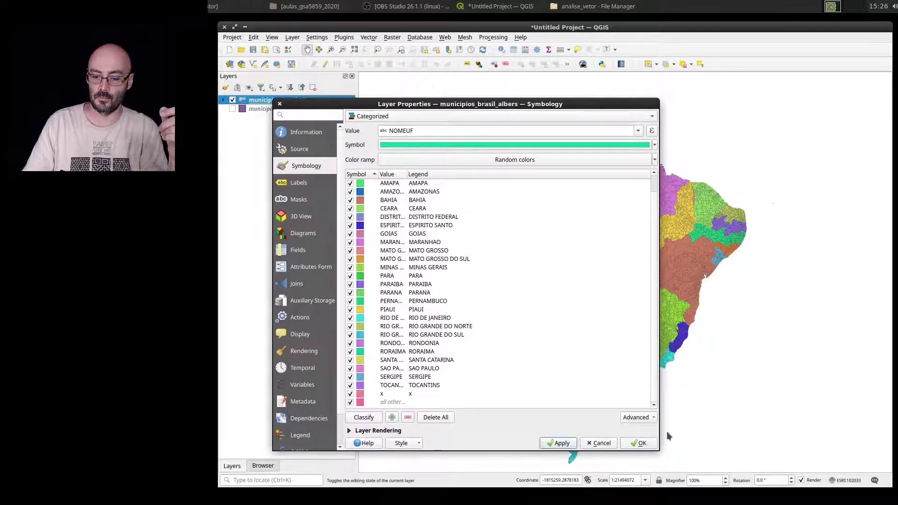
left_click(641, 443)
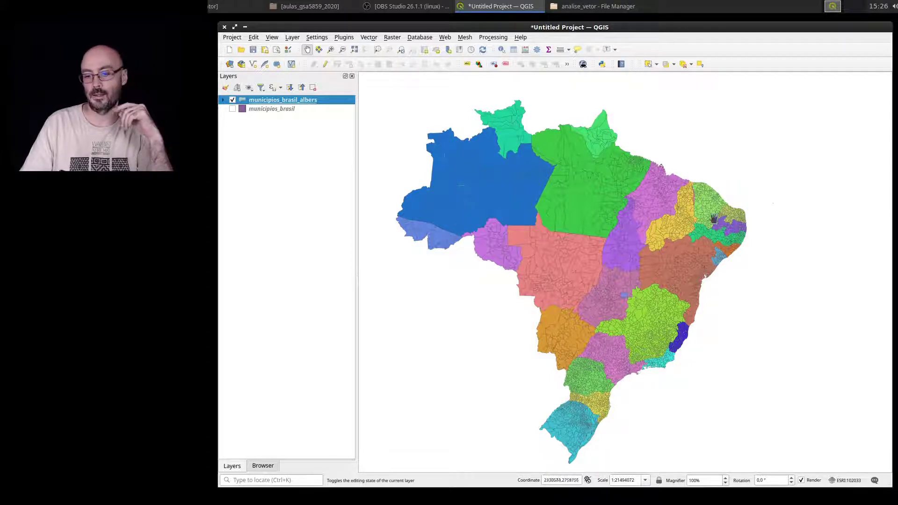
- Examine the pink strips along the border between the yellow state Piauí and the green state Ceará
scroll(698, 197, "up", 3)
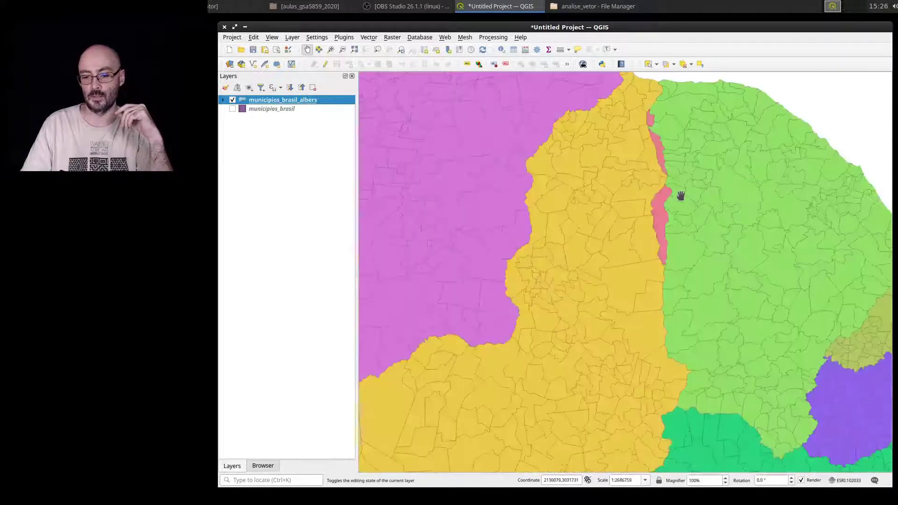
scroll(680, 168, "up", 1)
left_click_drag(662, 154, 609, 288)
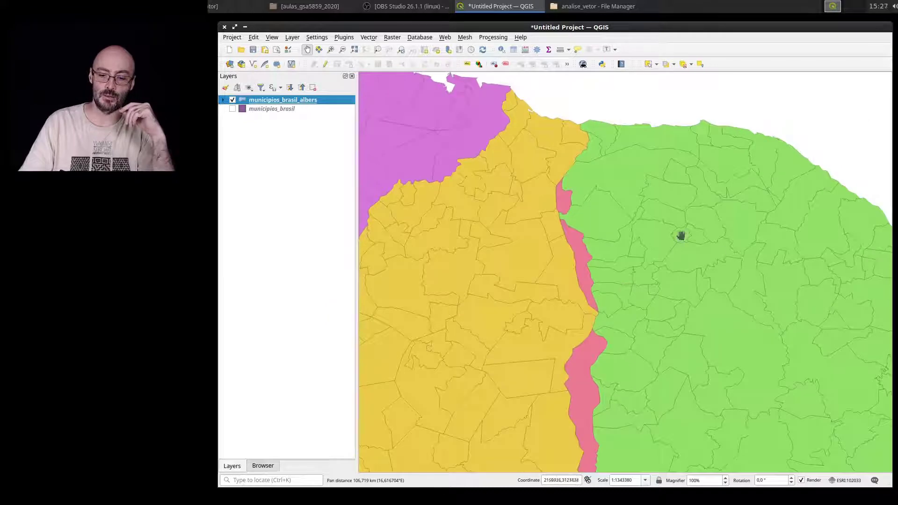
- Identify the larger pink strip on the Piauí–Ceará border to read its attributes, and clear the result
scroll(630, 348, "down", 1)
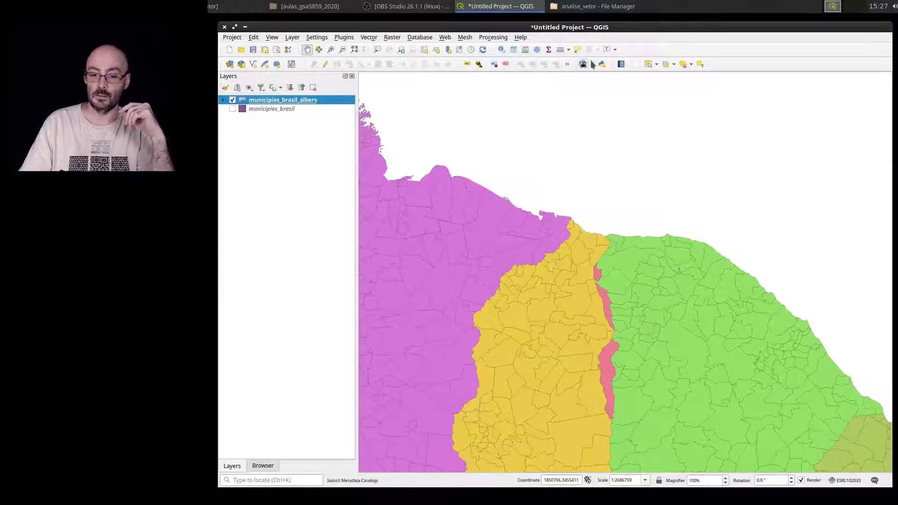
left_click(501, 51)
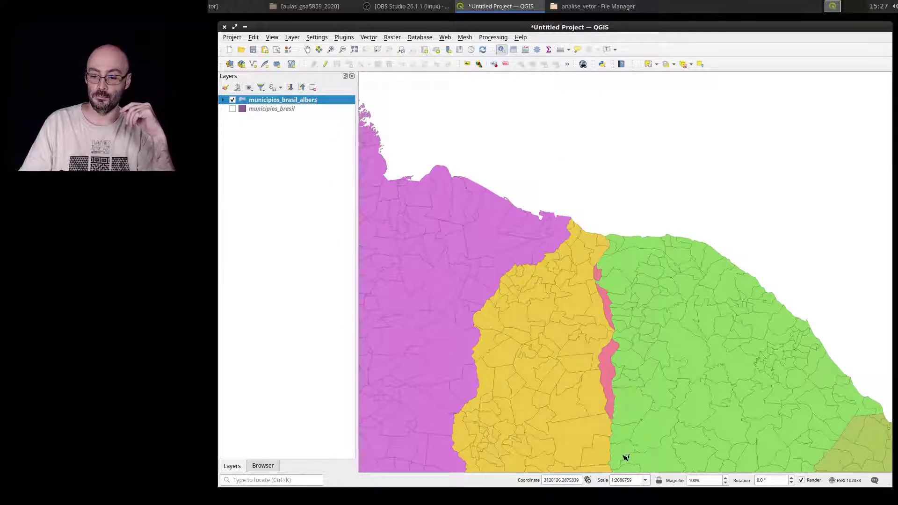
left_click(611, 376)
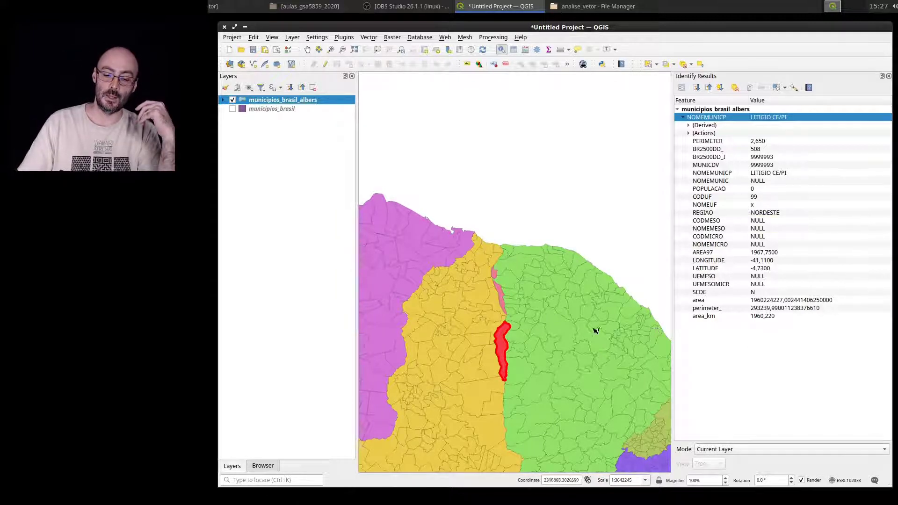
scroll(563, 315, "down", 1)
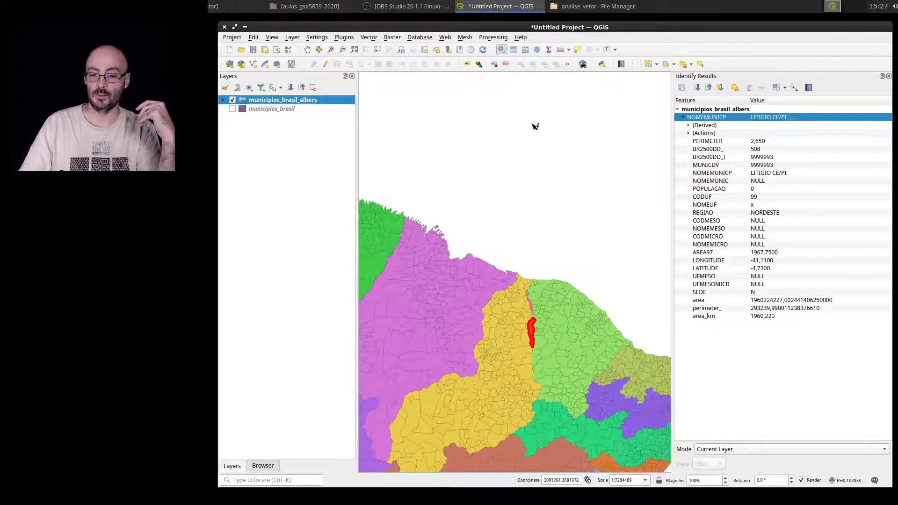
left_click(550, 187)
left_click(307, 50)
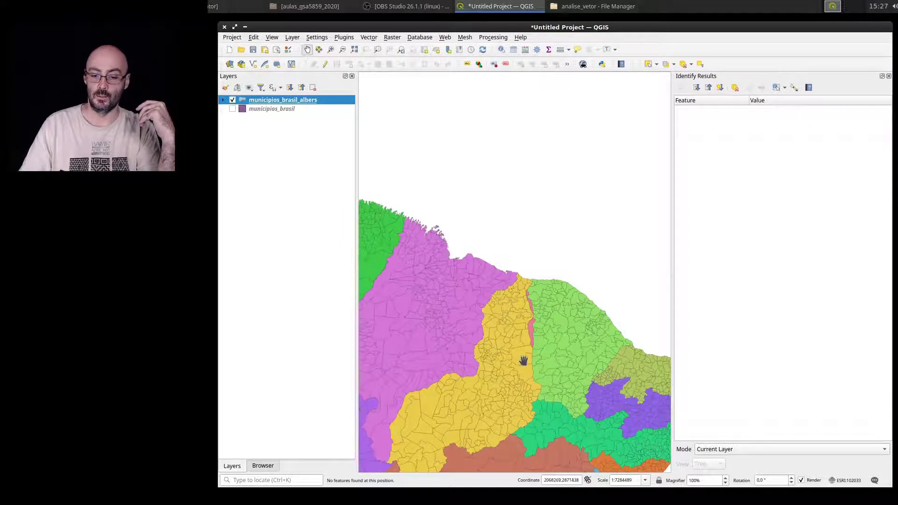
- Look over the northeastern states, close the Identify Results panel and show the whole of Brazil
left_click_drag(521, 361, 528, 197)
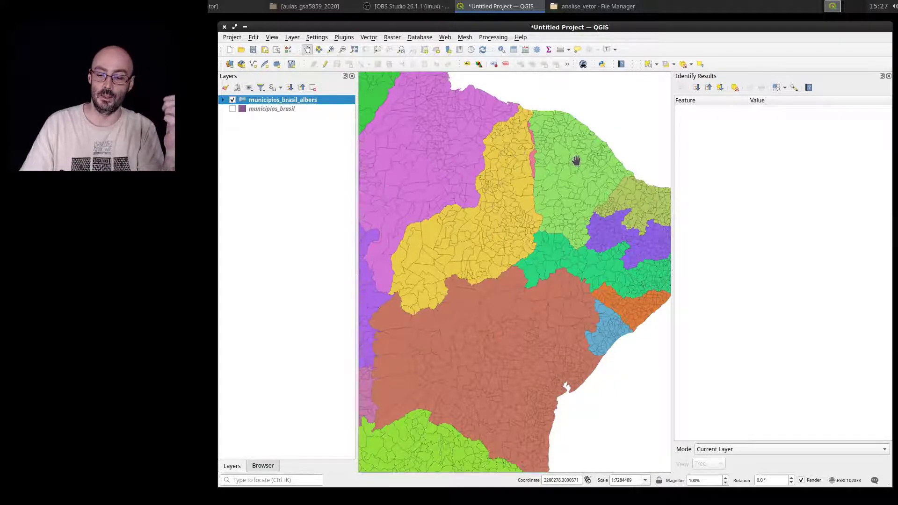
left_click_drag(533, 206, 559, 187)
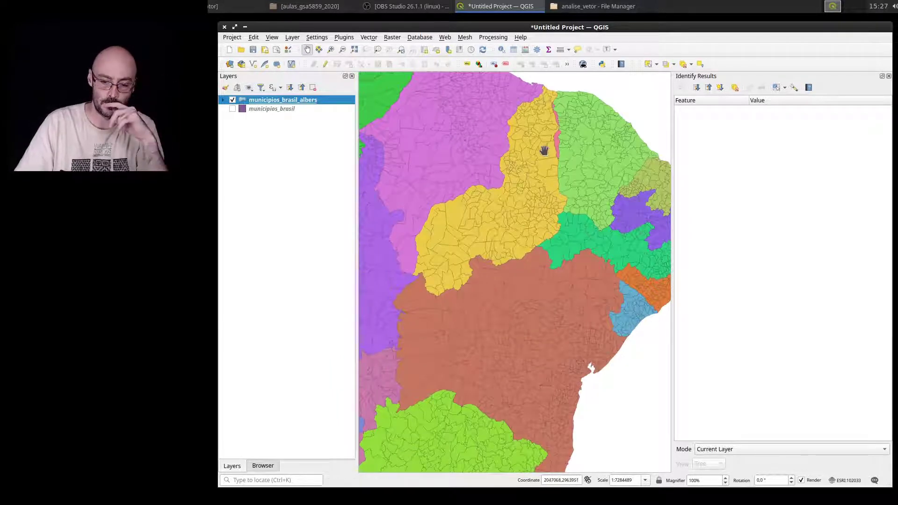
left_click_drag(472, 289, 520, 248)
scroll(519, 248, "up", 1)
scroll(519, 247, "down", 2)
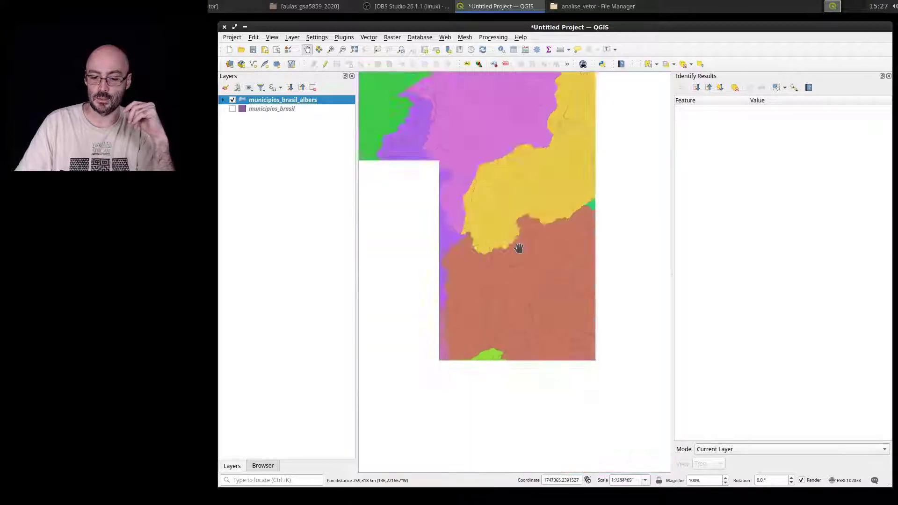
left_click(889, 76)
scroll(493, 249, "down", 1)
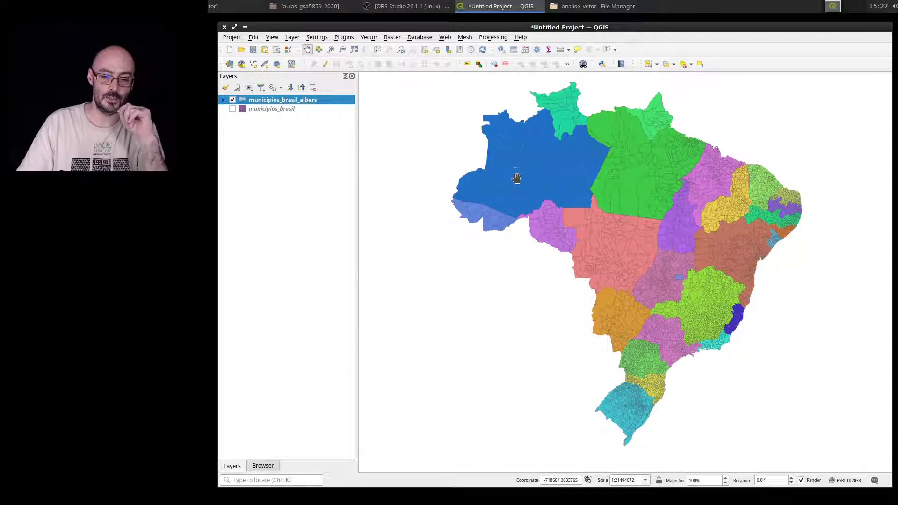
- Open the symbology properties of the municipios_brasil_albers layer and switch the style from Categorized to Graduated
double_click(281, 101)
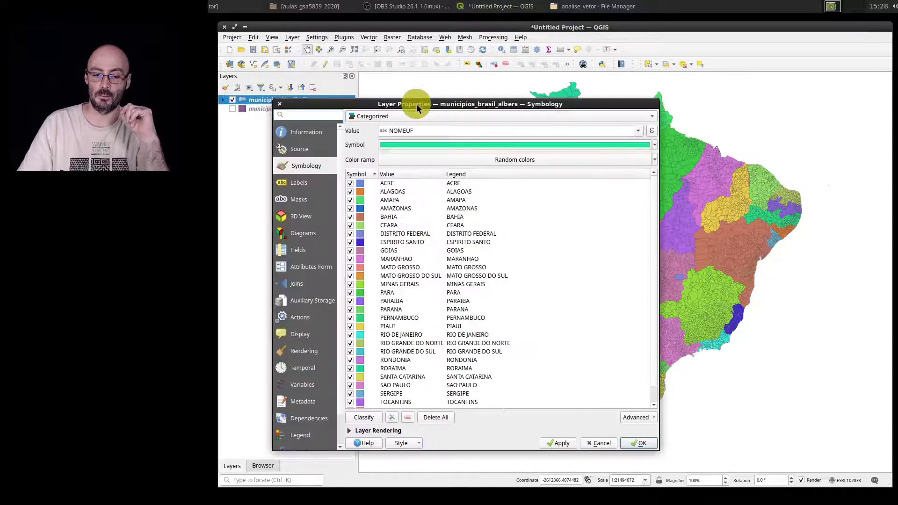
left_click_drag(417, 105, 446, 81)
left_click(434, 84)
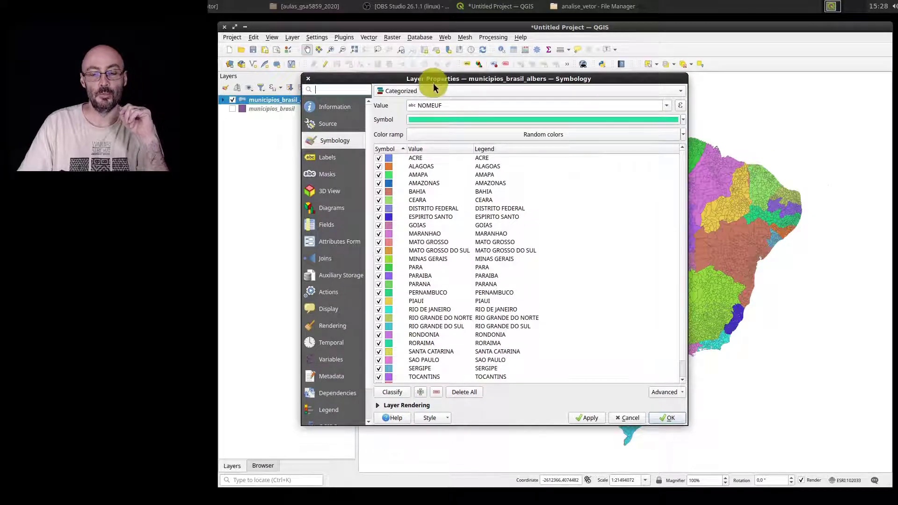
left_click(435, 90)
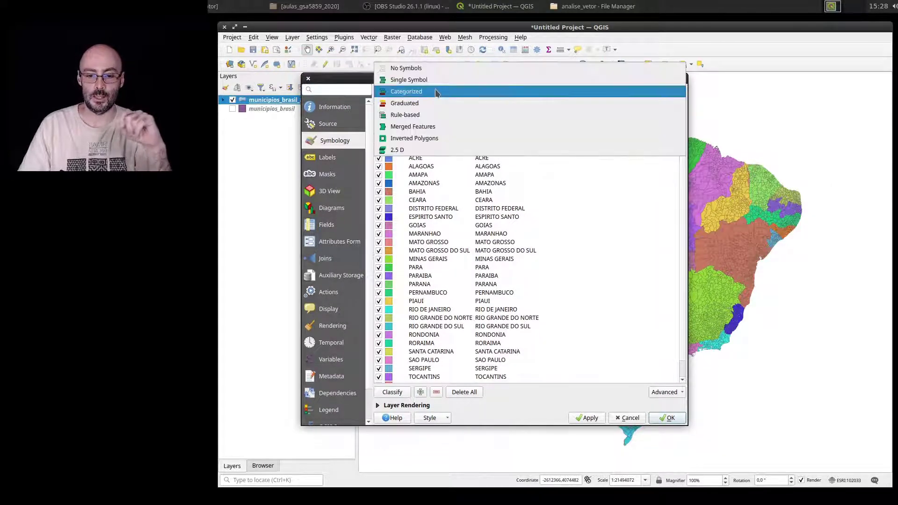
left_click(442, 105)
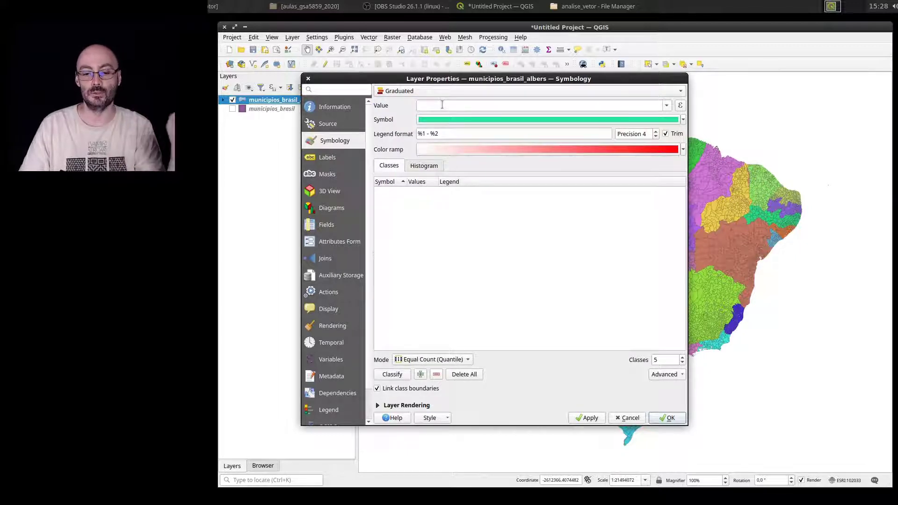
- Classify the municipalities by the area field into 5 Equal Count (Quantile) classes and apply the style to the map
left_click(666, 106)
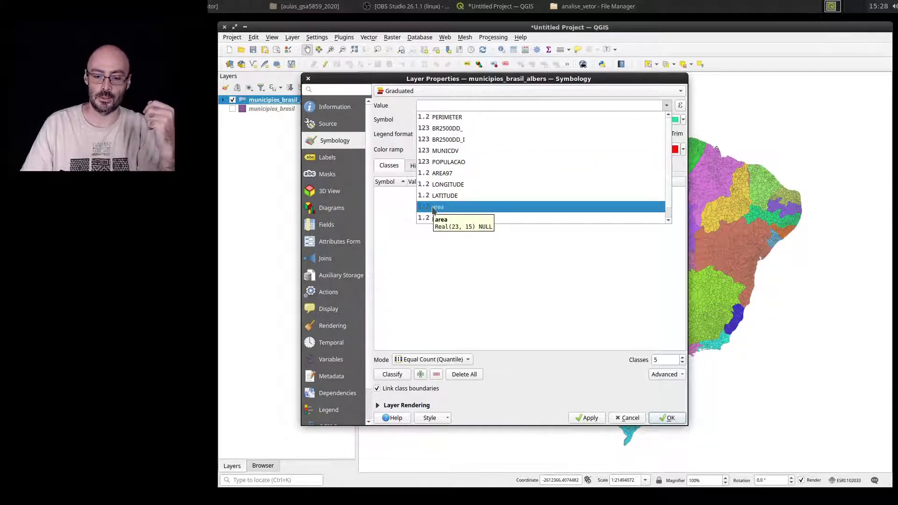
left_click(448, 209)
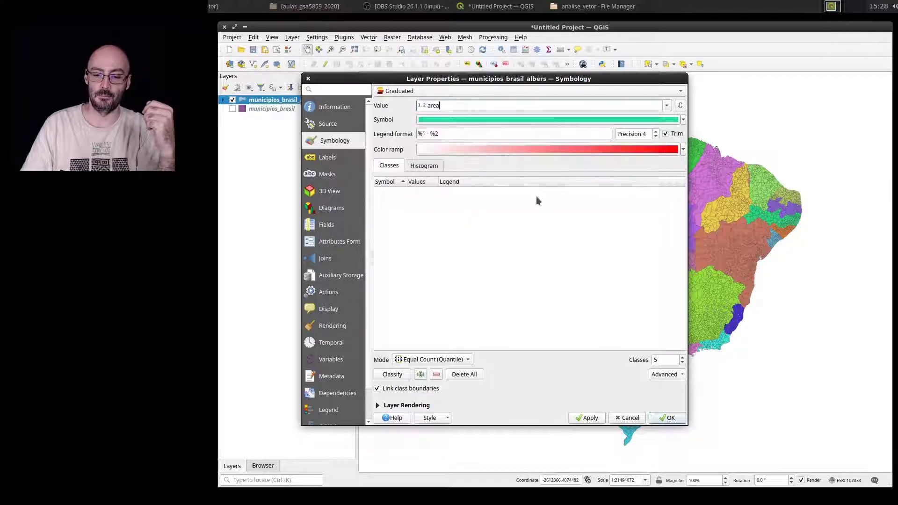
left_click(397, 374)
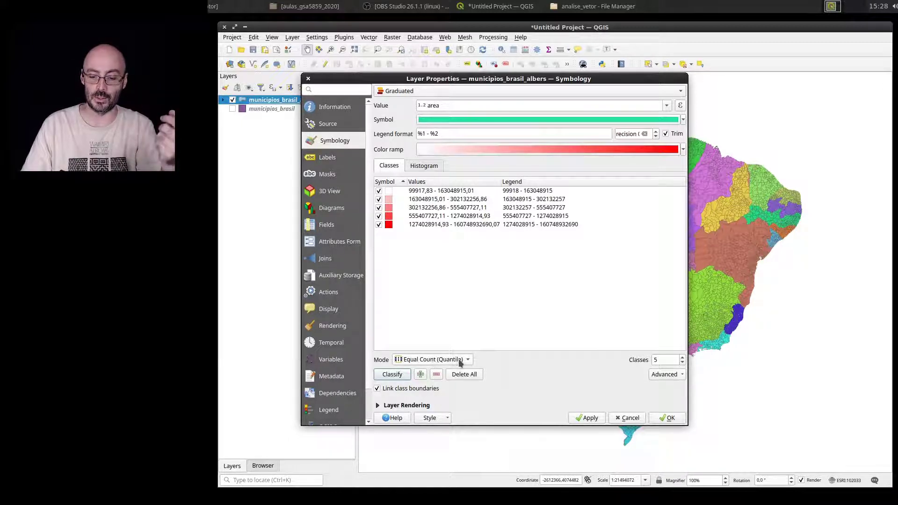
left_click(666, 359)
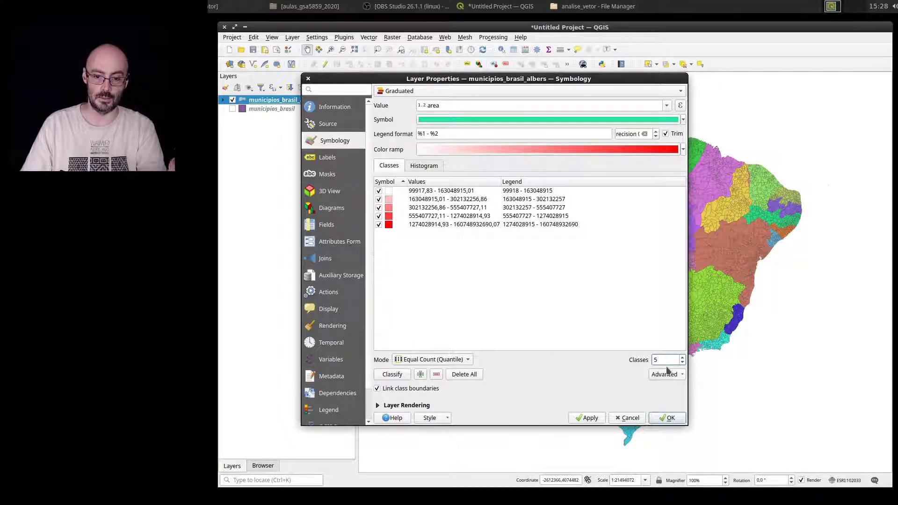
left_click(588, 418)
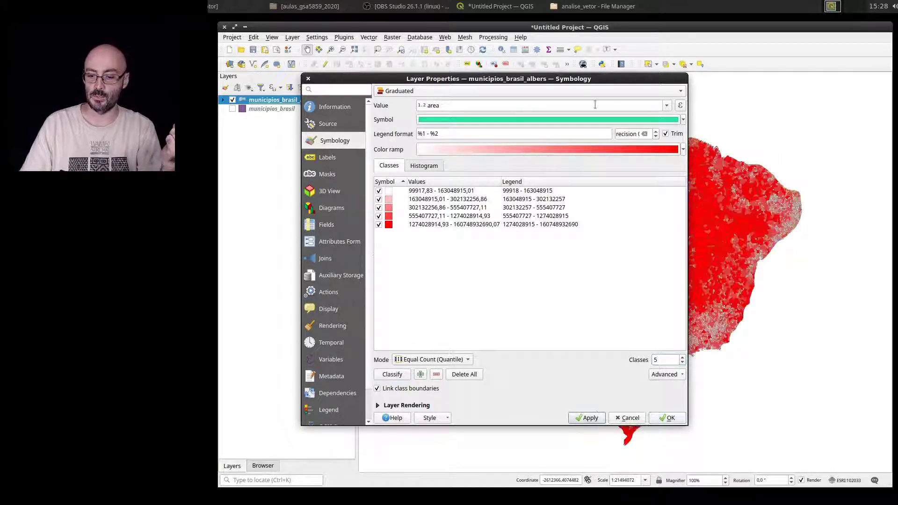
- Raise the number of quantile classes to 10 and apply the style to the map
left_click_drag(632, 80, 582, 88)
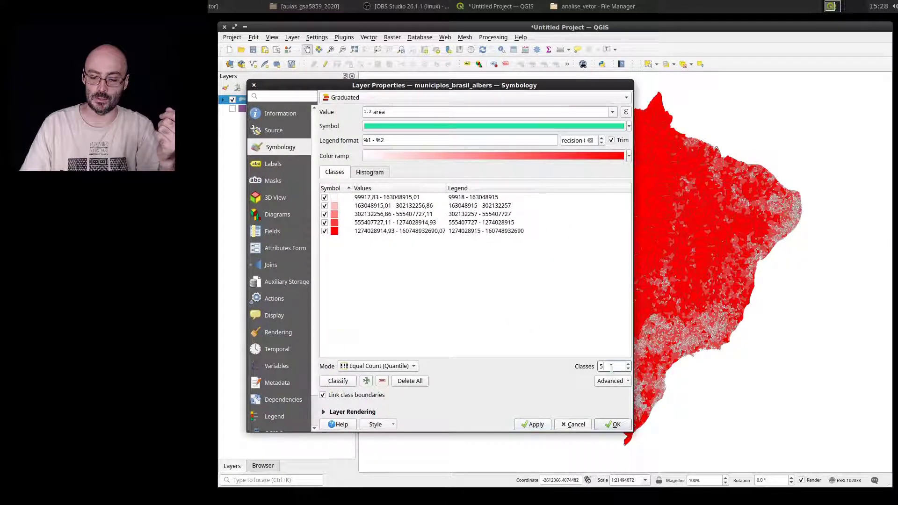
scroll(614, 367, "up", 2)
scroll(620, 367, "up", 1)
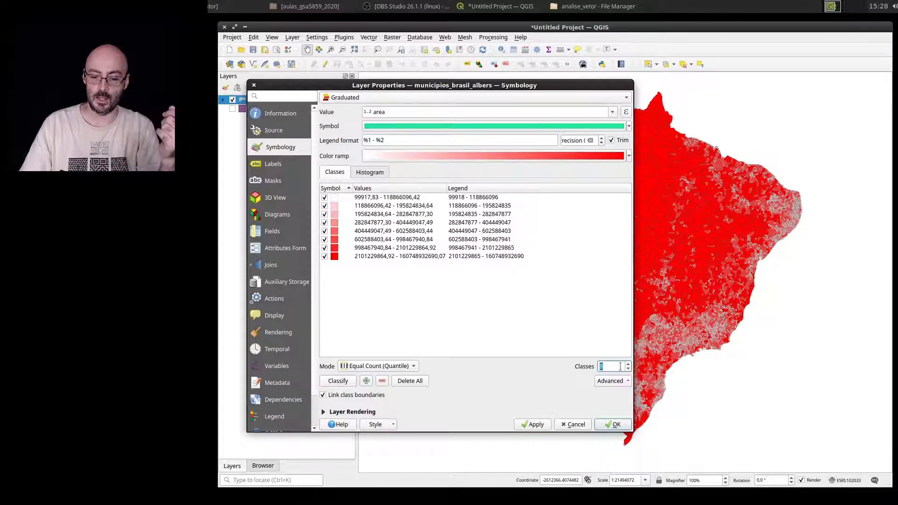
scroll(620, 366, "up", 1)
scroll(621, 367, "up", 1)
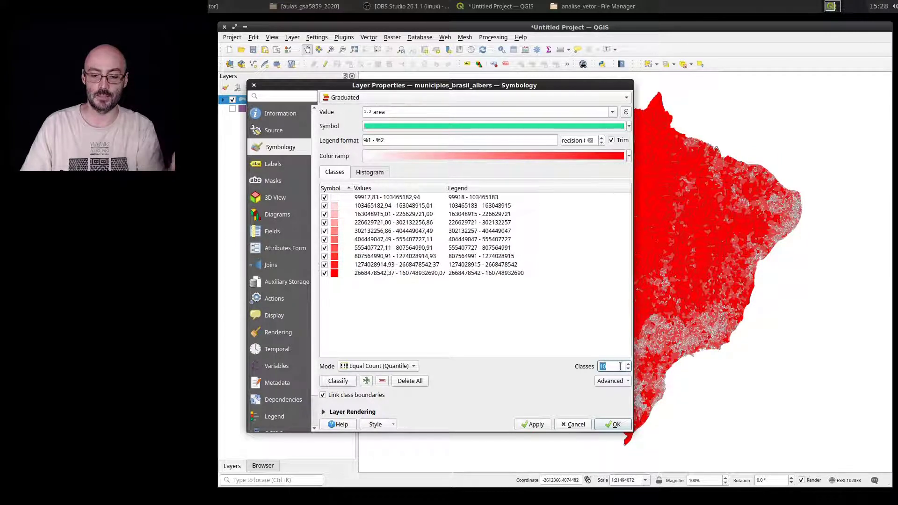
left_click(536, 424)
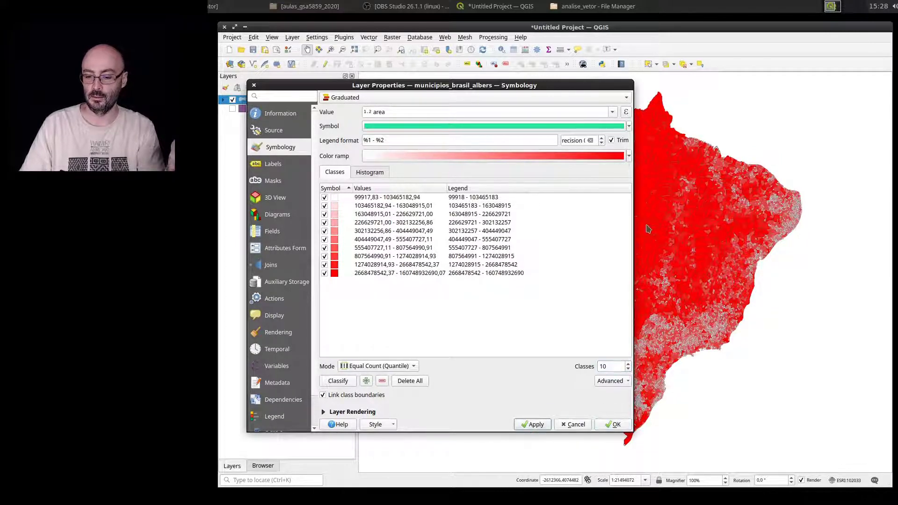
- Change the classification mode to Equal Interval with 10 classes and apply it to the map
mouse_move(565, 84)
left_mouse_down()
mouse_move(459, 105)
mouse_move(607, 90)
mouse_move(583, 87)
left_mouse_up()
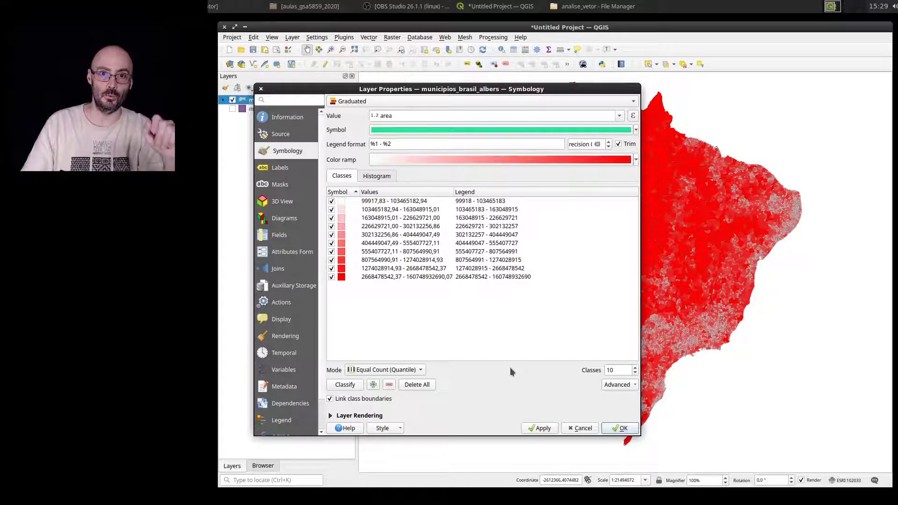
left_click(421, 371)
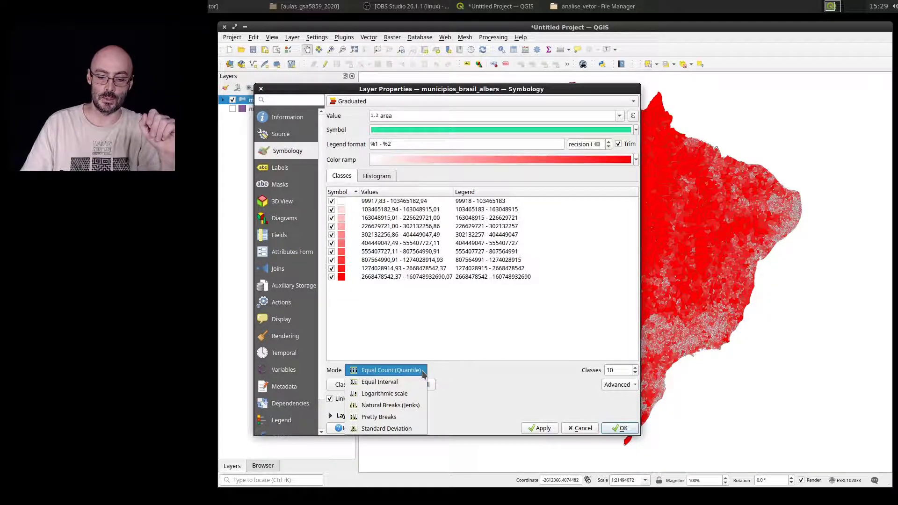
left_click(394, 384)
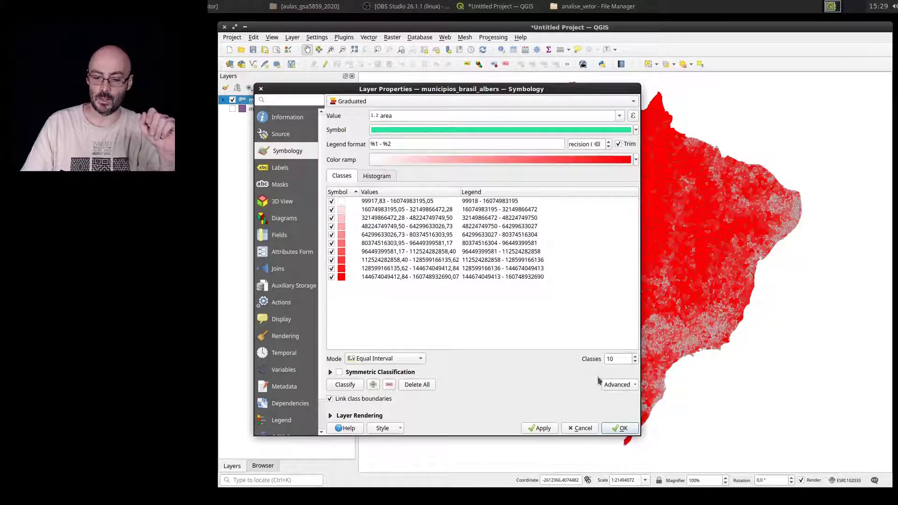
scroll(622, 359, "up", 1)
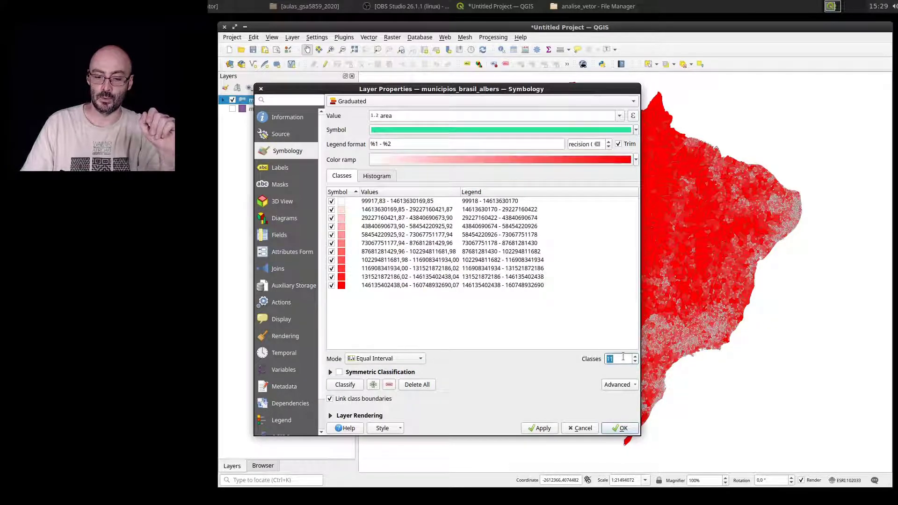
scroll(623, 357, "down", 1)
left_click(547, 428)
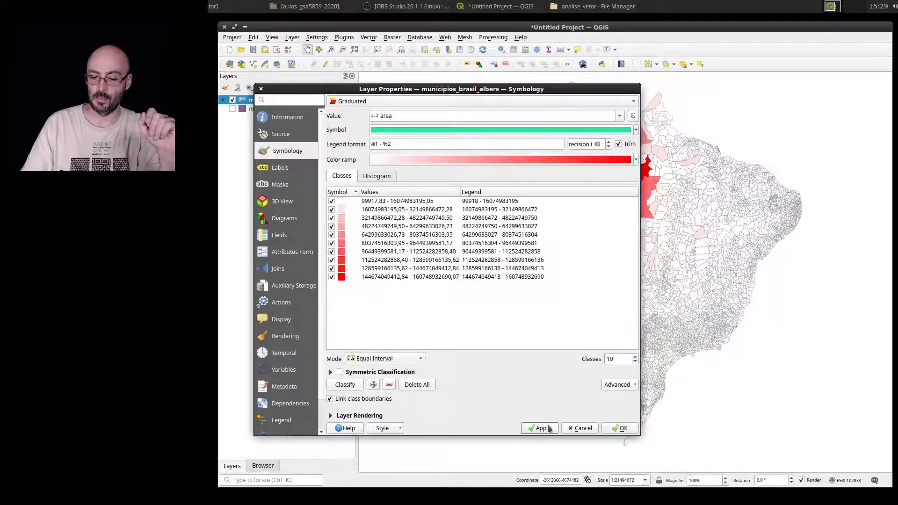
- Change the classification mode of the area classes to Logarithmic scale and apply it to the map
left_click_drag(575, 89, 504, 119)
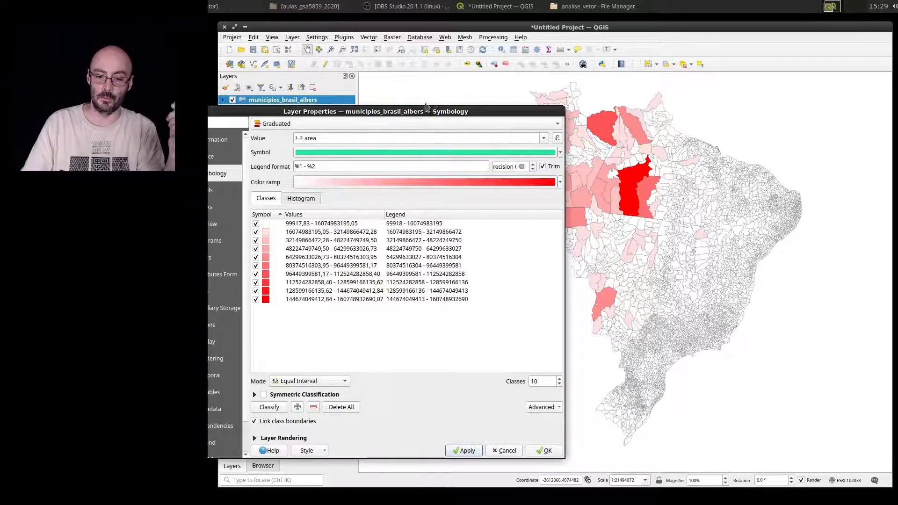
left_click_drag(428, 114, 570, 115)
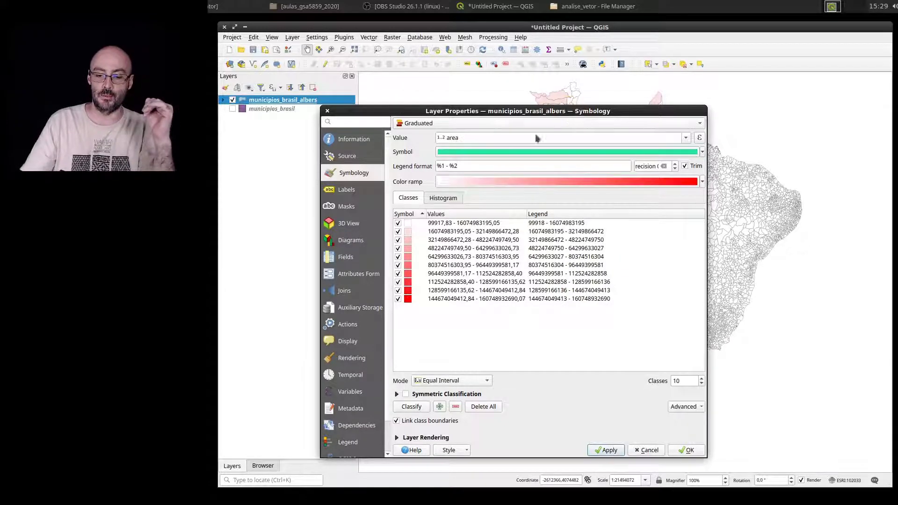
left_click(445, 381)
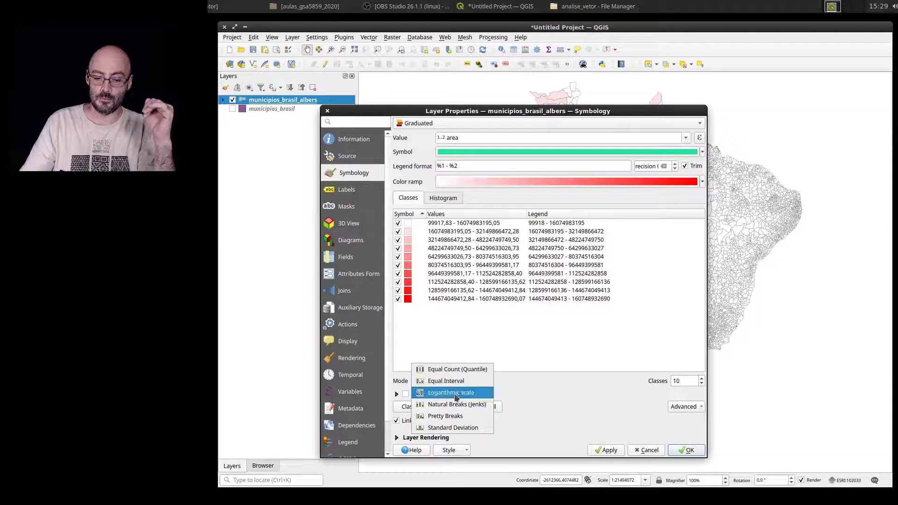
left_click(456, 394)
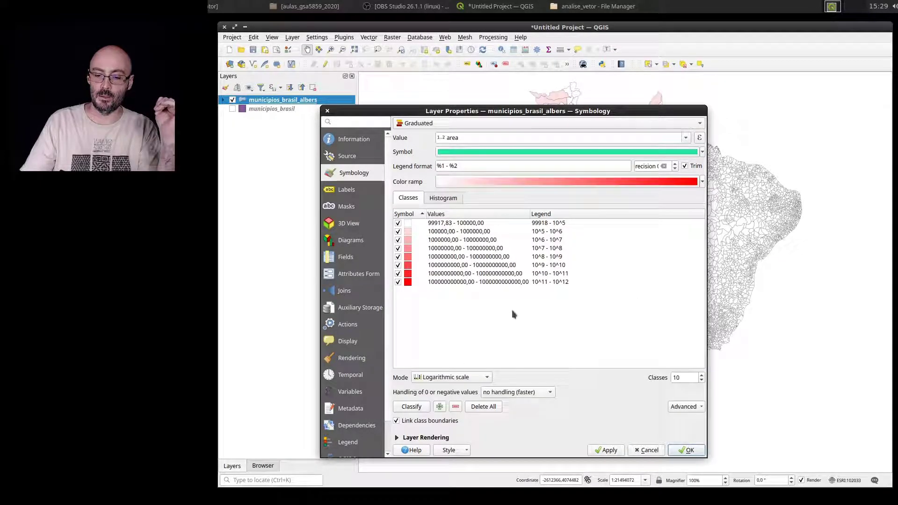
left_click(605, 451)
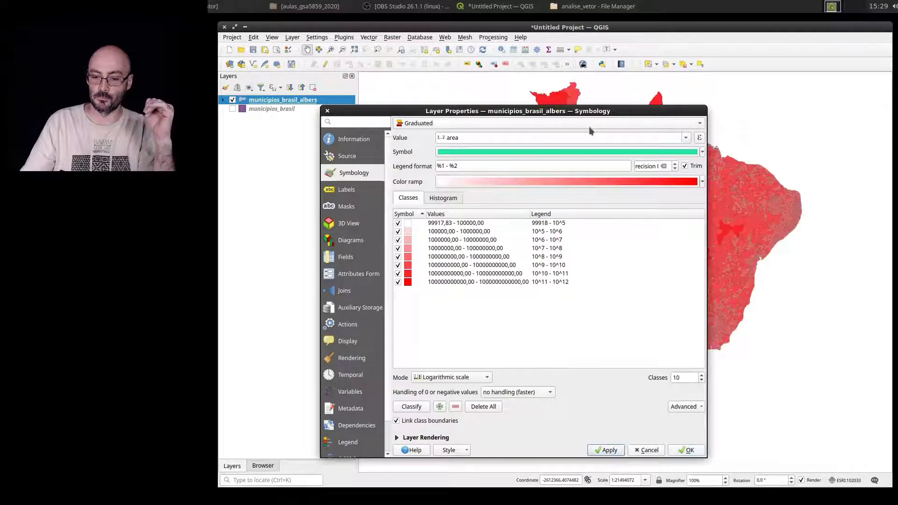
- Set the number of classes for the logarithmic classification to 14 and apply it to the map
left_click_drag(598, 110, 427, 51)
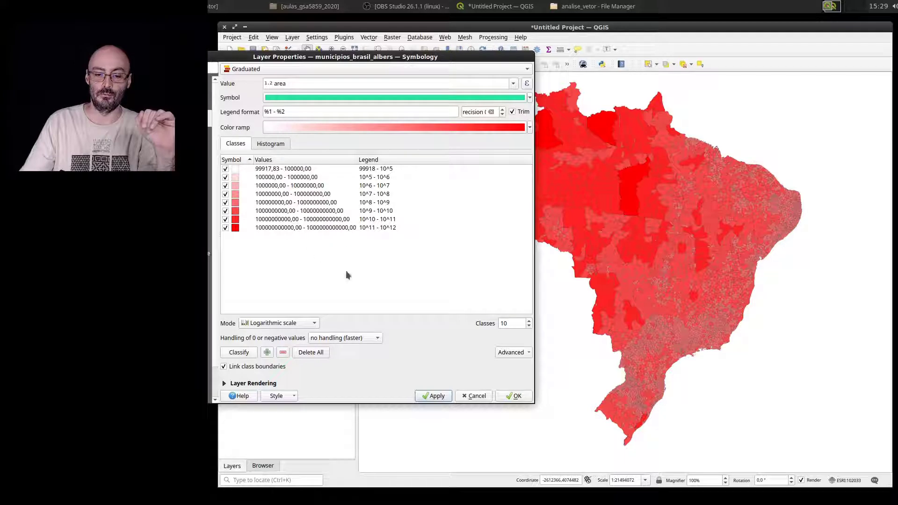
left_click(509, 325)
scroll(509, 325, "up", 6)
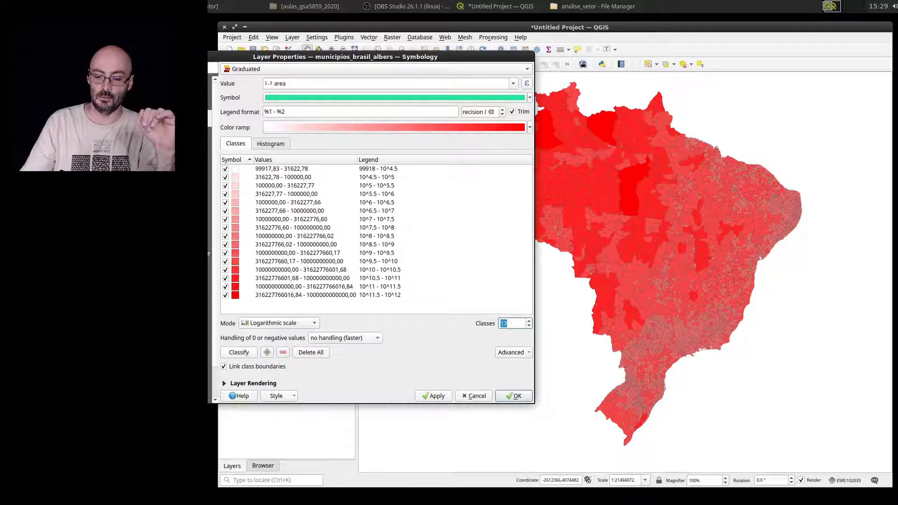
left_click(435, 397)
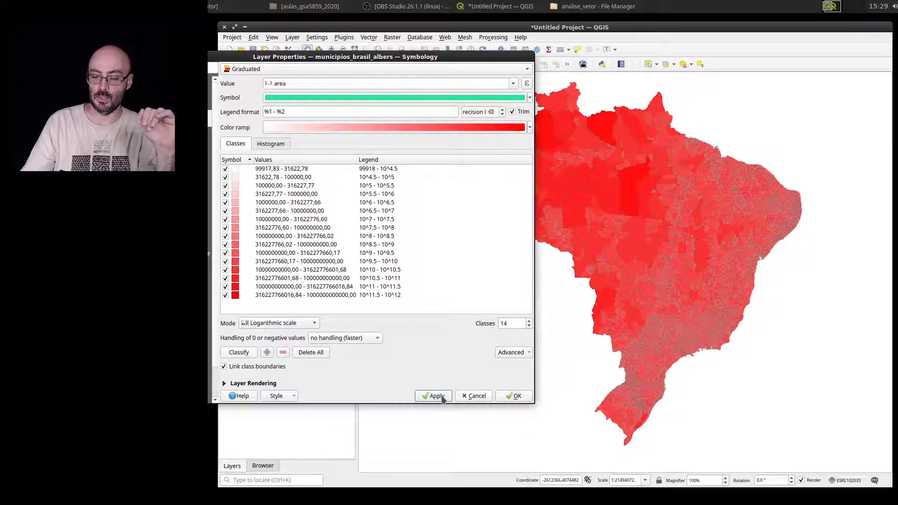
- Set the number of classes for the logarithmic classification to 5 and apply it to the map
left_click(516, 321)
key("BackSpace")
key("BackSpace")
type("5")
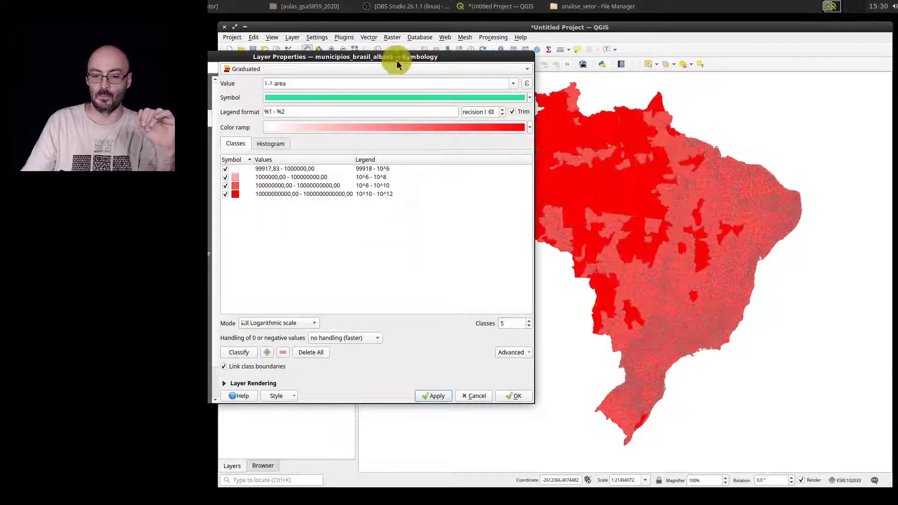
- Load the area values into the histogram of the graduated classification
left_click_drag(397, 57, 471, 85)
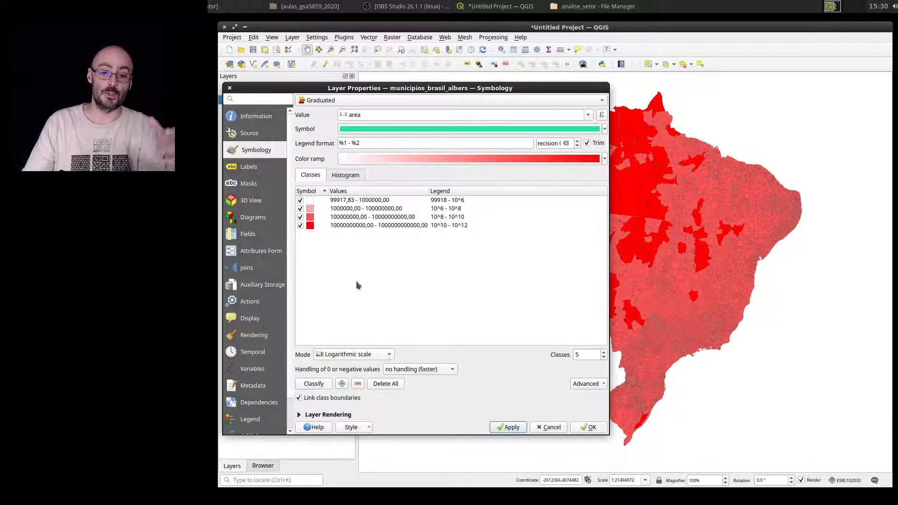
left_click(343, 182)
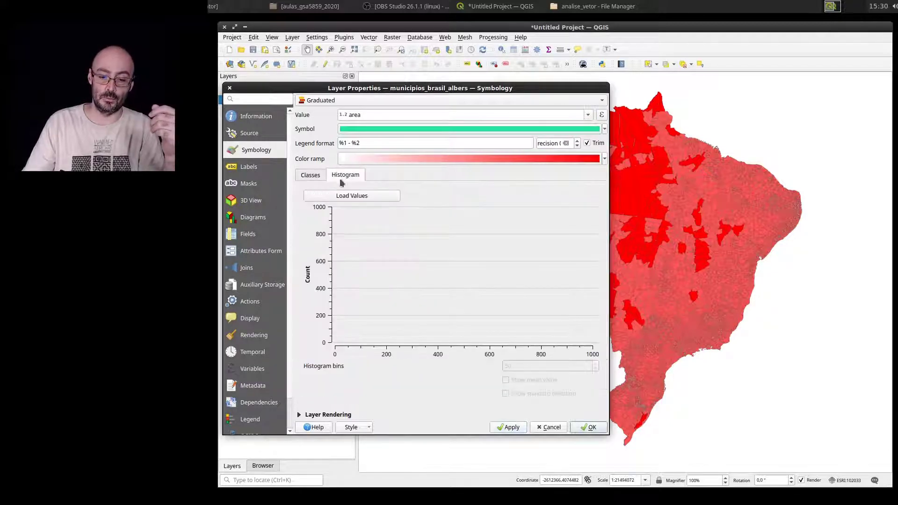
left_click(313, 173)
left_click(350, 177)
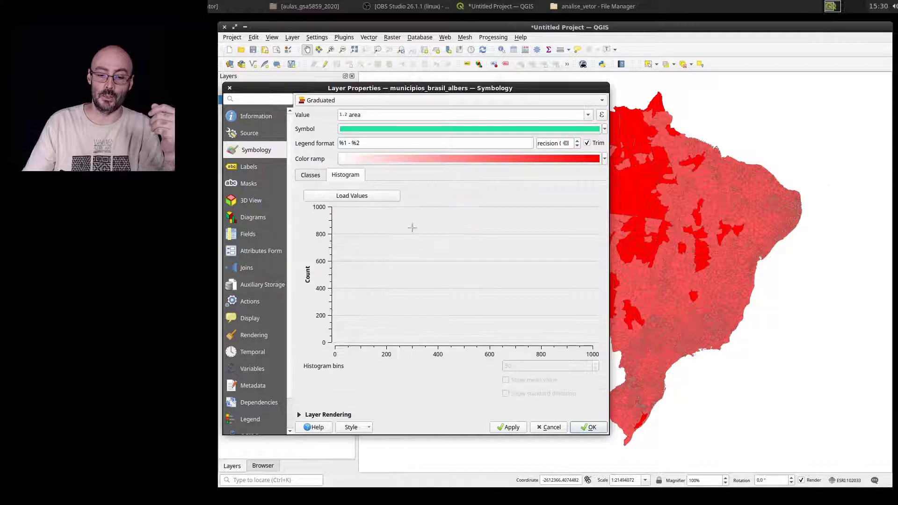
left_click(318, 177)
left_click(350, 176)
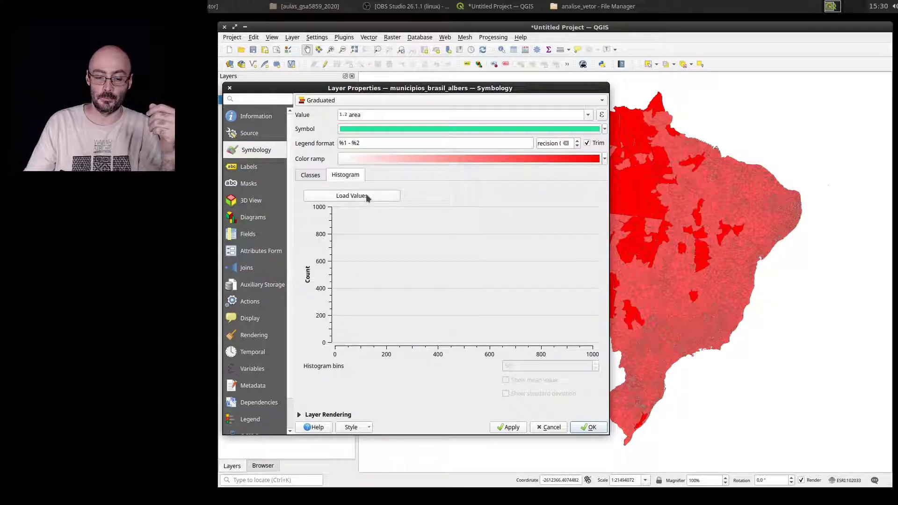
left_click(366, 196)
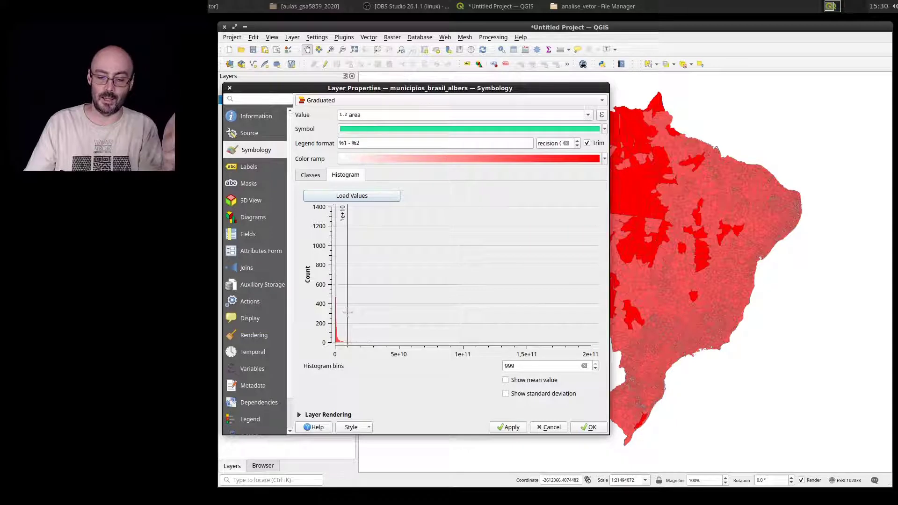
- Add class breaks on the area histogram at about 5.27e10, 1.54e10 and 4.24e10
left_click(361, 322)
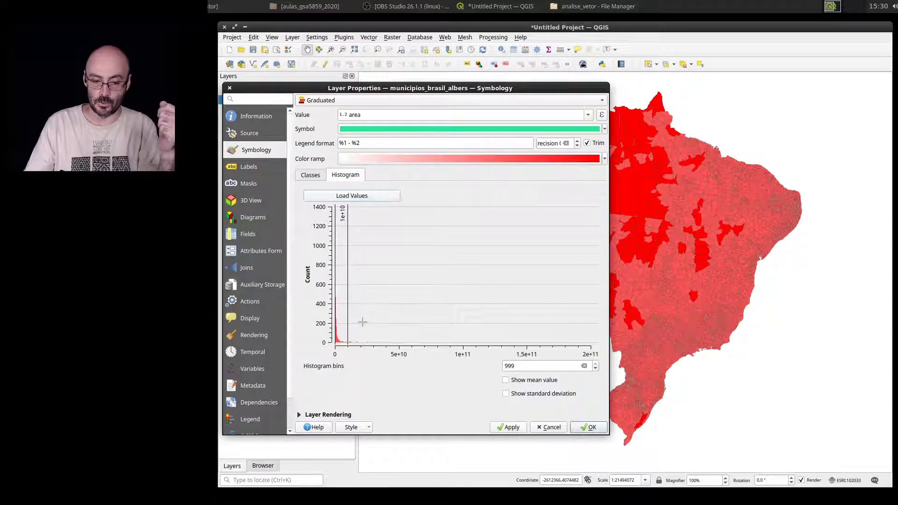
left_click_drag(370, 298, 402, 330)
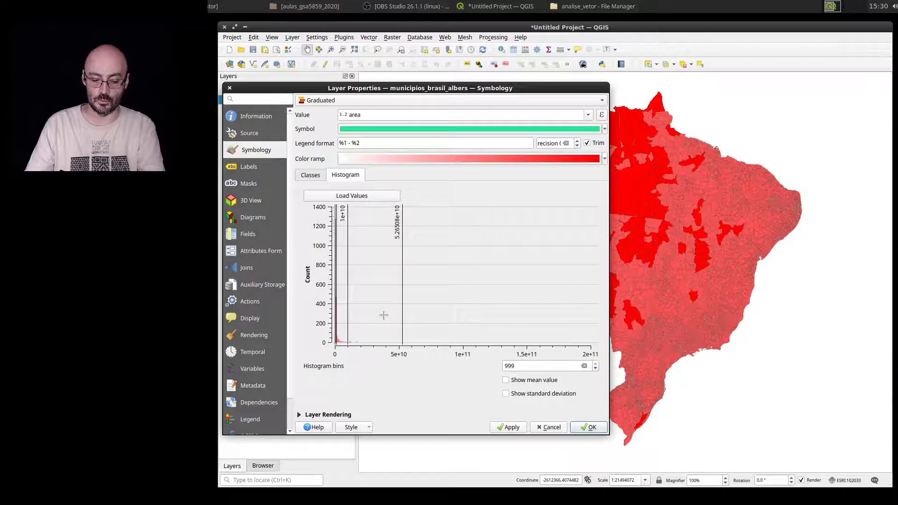
left_click(355, 315)
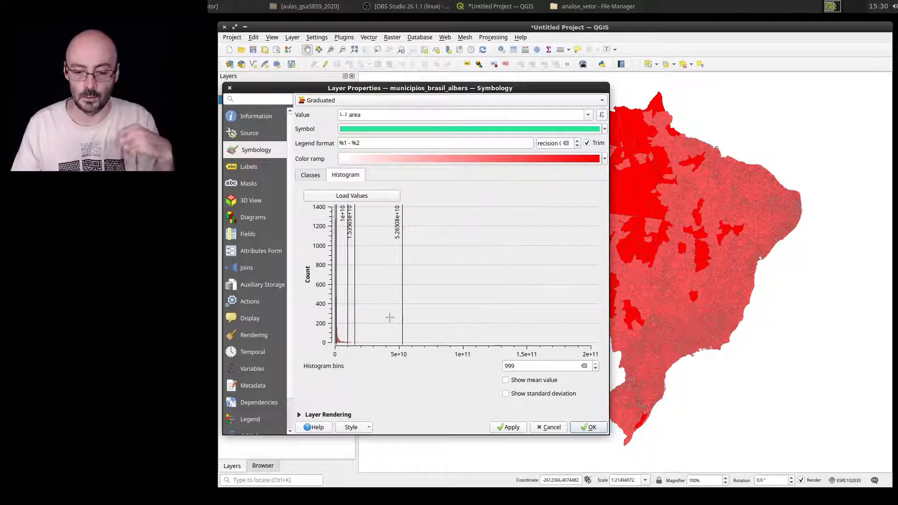
left_click(389, 318)
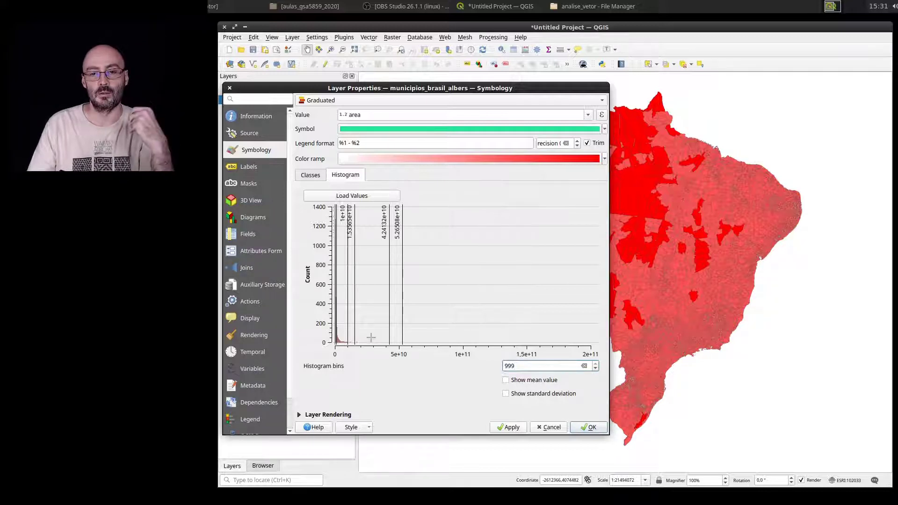
- Change the classification mode of the area classes to Natural Breaks (Jenks) and apply it to the map
left_click(311, 177)
left_click(365, 356)
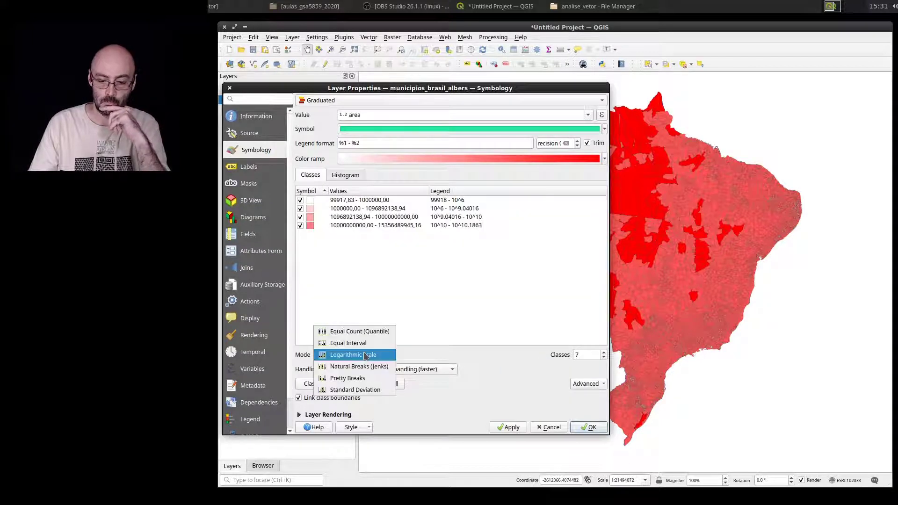
left_click(373, 368)
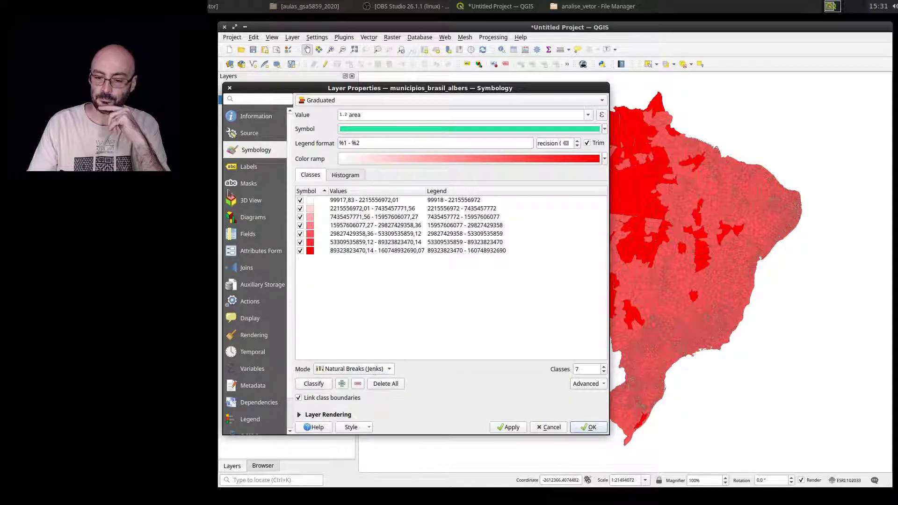
left_click(518, 429)
left_click(540, 90)
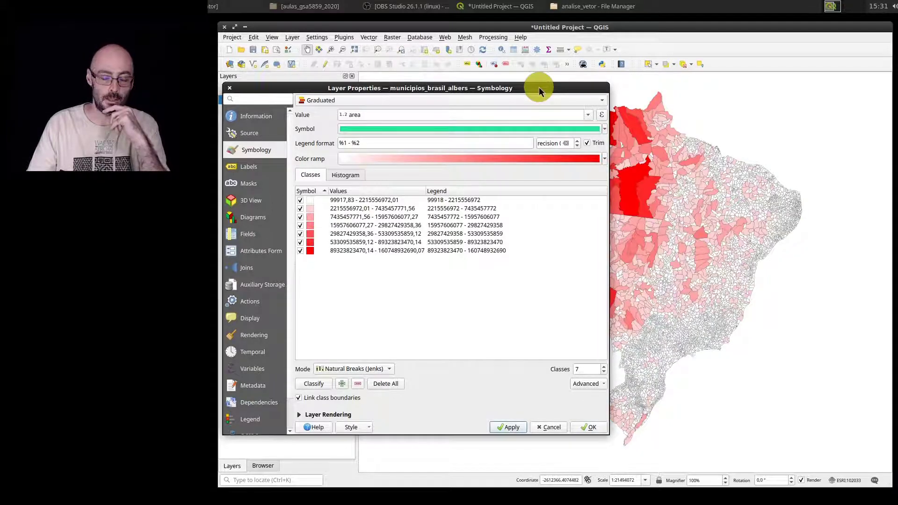
left_click_drag(539, 90, 428, 89)
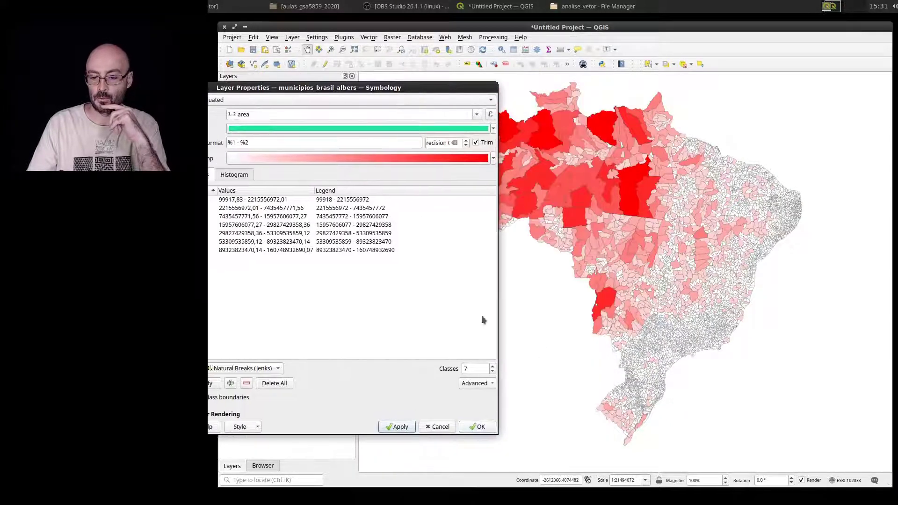
- Set the number of Natural Breaks (Jenks) classes to 3 and apply the style to the map
double_click(465, 369)
type("3")
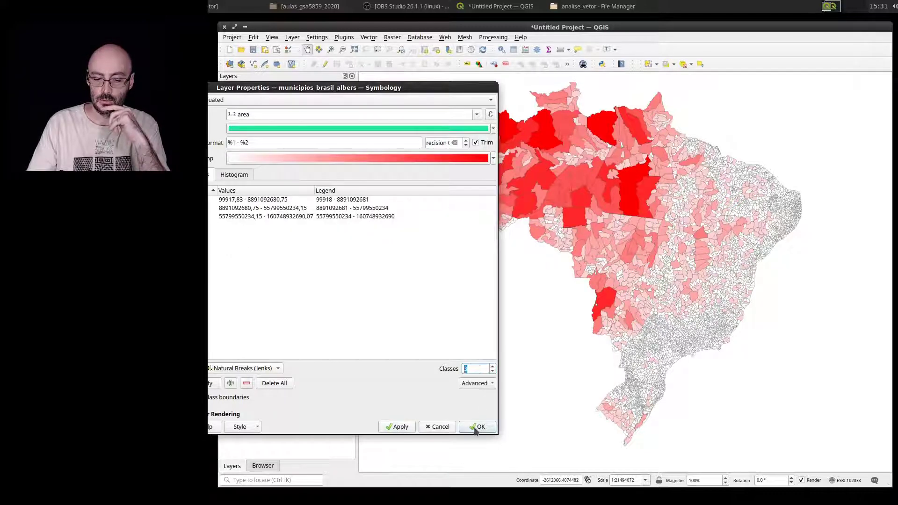
left_click(397, 427)
- Raise the number of Natural Breaks (Jenks) classes to 11 and apply the style to the map
double_click(477, 369)
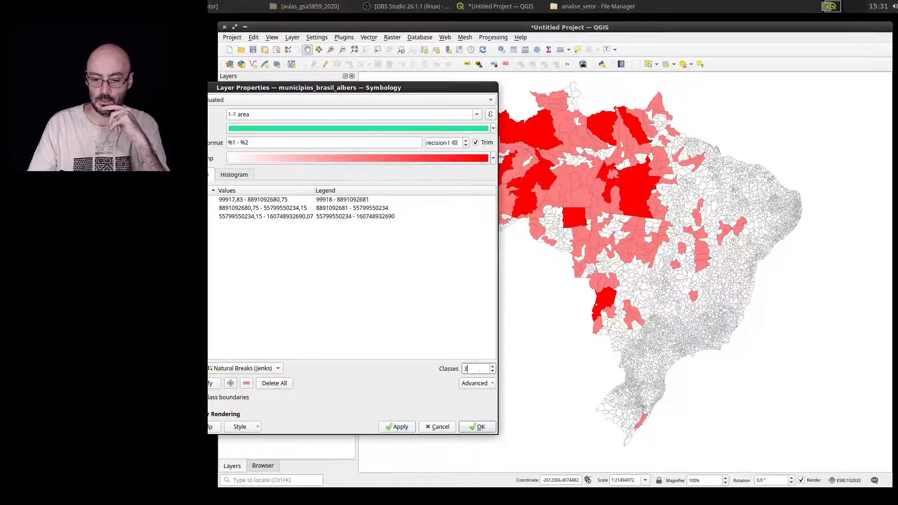
type("1011")
left_click(397, 427)
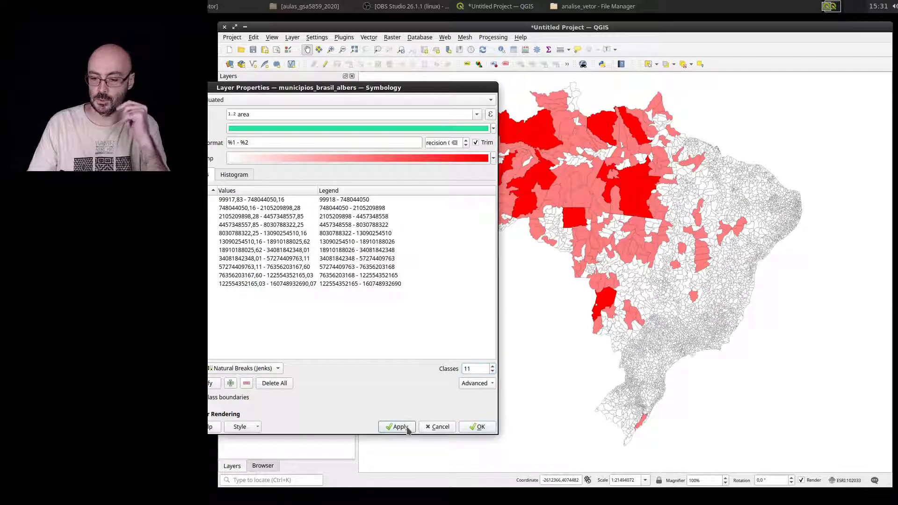
- Change the classification mode of the area classes to Pretty Breaks and apply it to the map
left_click_drag(351, 89, 473, 86)
left_click(360, 366)
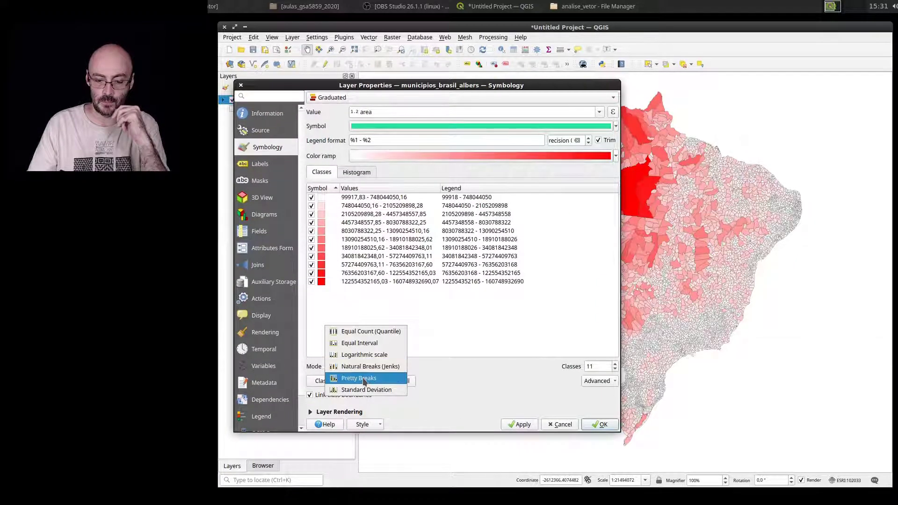
left_click(364, 379)
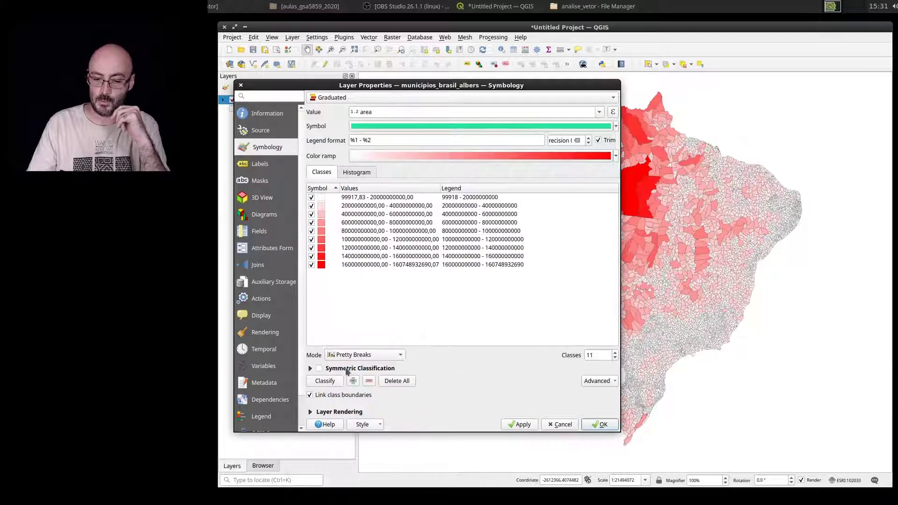
left_click(518, 426)
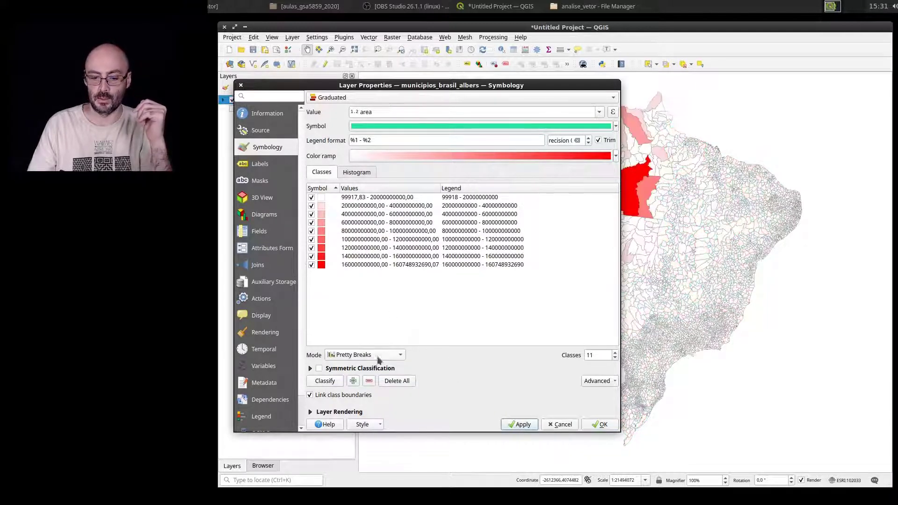
- Change the classification mode to Standard Deviation, set 5 classes and apply the style to the map
left_click_drag(502, 85, 477, 81)
left_click(363, 350)
left_click(364, 361)
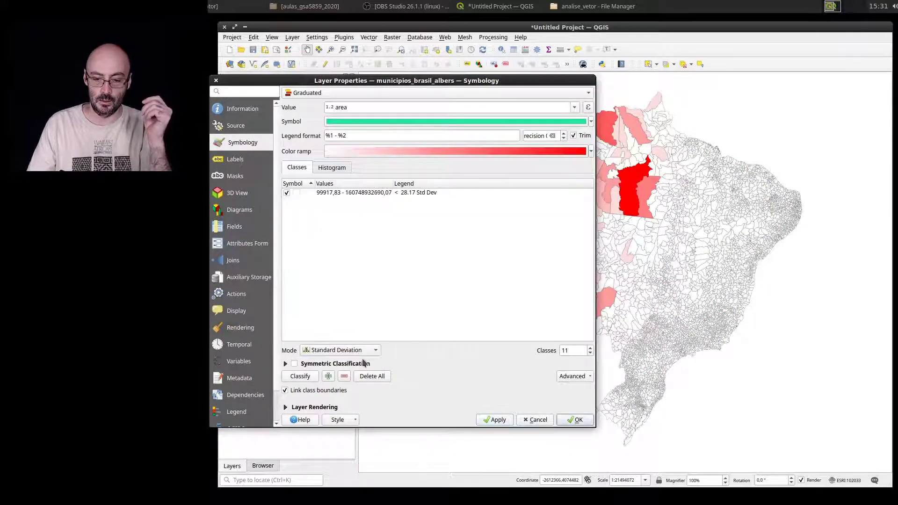
double_click(579, 350)
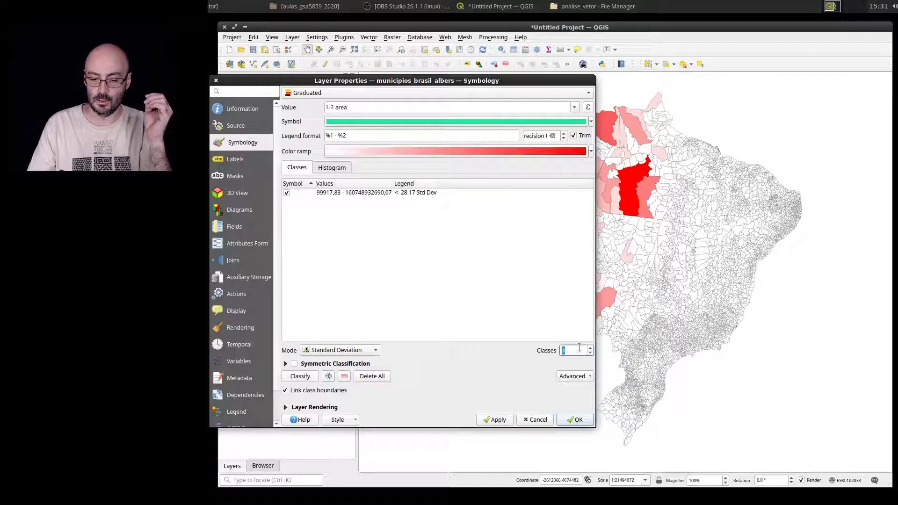
type("5")
left_click(496, 419)
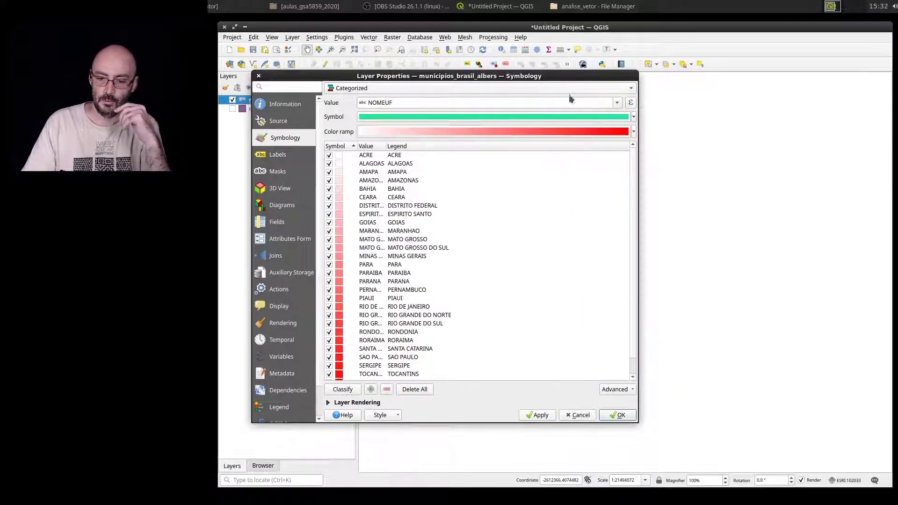
- Color the categorized municipalities by the NOMEUF field with the Magma color ramp and accept the style
left_click(615, 103)
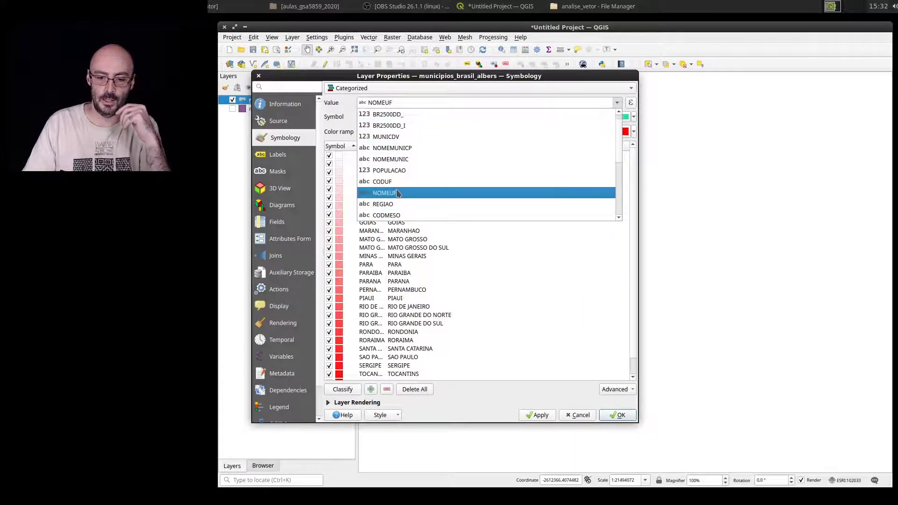
left_click(398, 194)
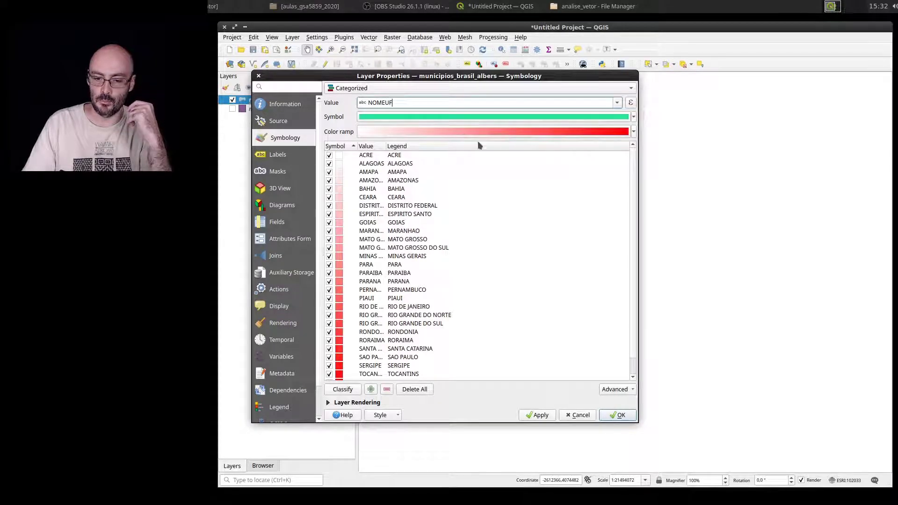
left_click(464, 132)
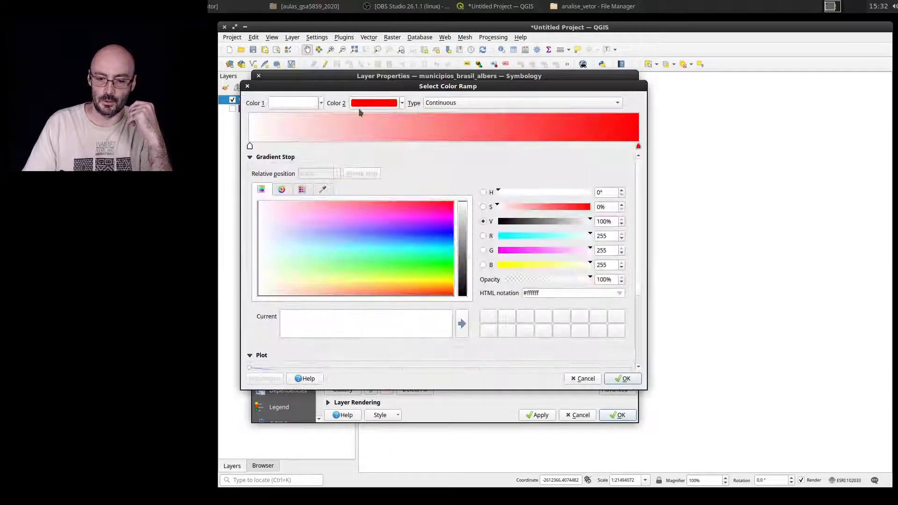
key("Escape")
left_click(633, 131)
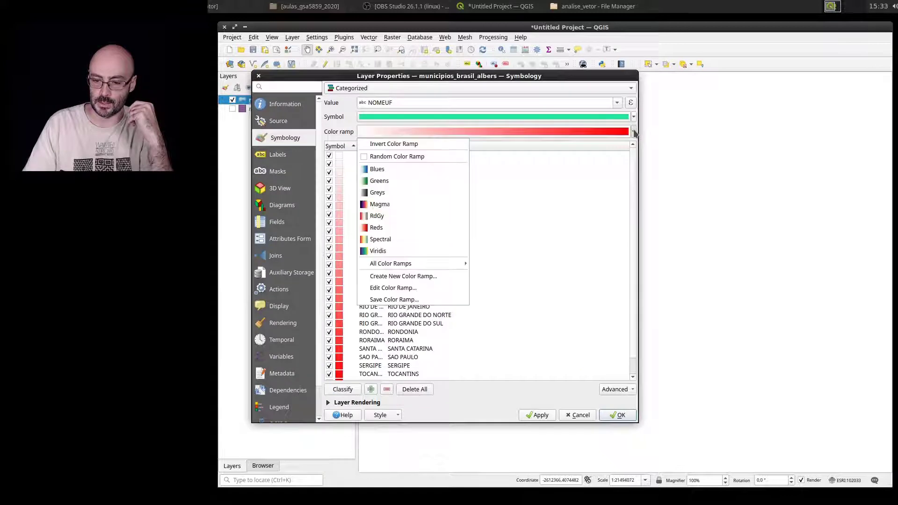
left_click(414, 204)
left_click(538, 415)
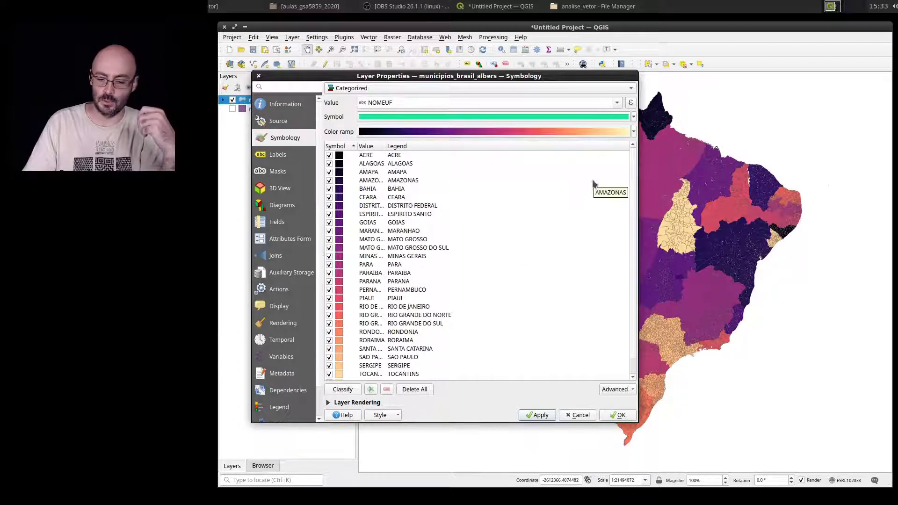
scroll(591, 215, "down", 1)
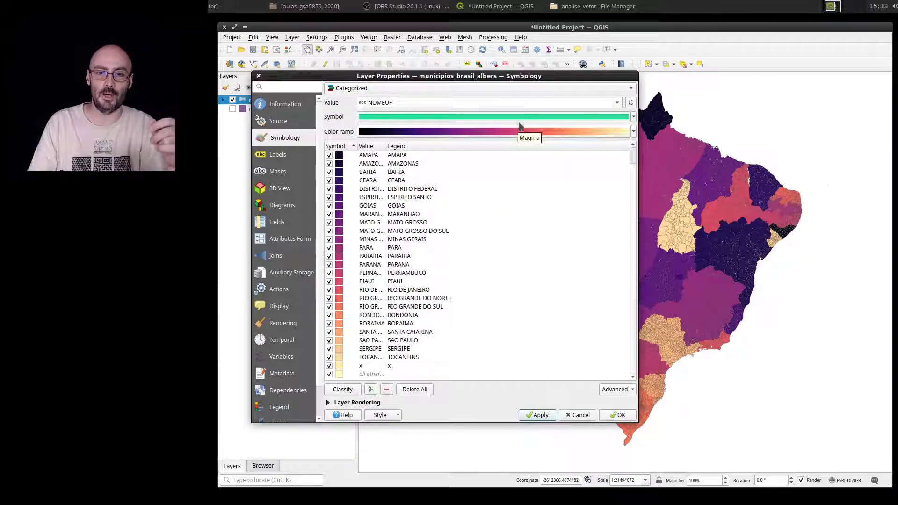
left_click(625, 416)
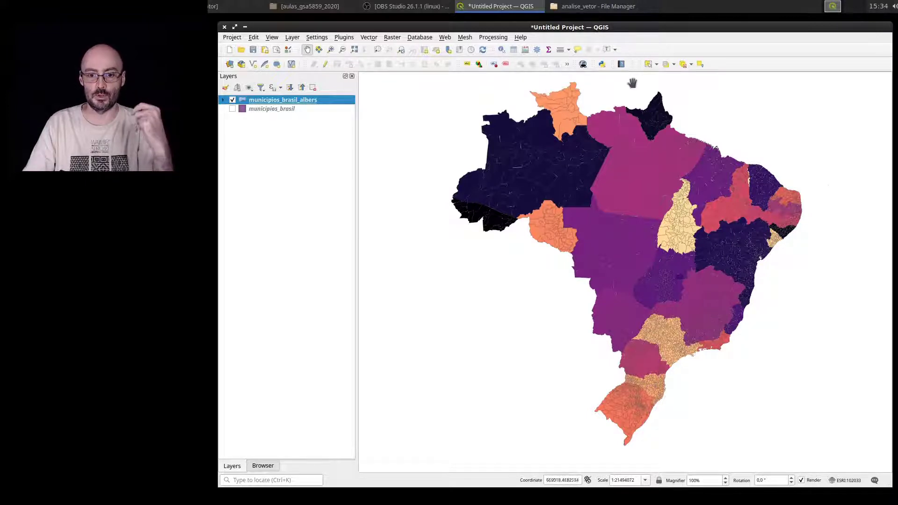
- Set up the Dissolve geoprocessing tool on municipios_brasil_albers with NOMEUF as the dissolve field
left_click(369, 38)
mouse_move(397, 51)
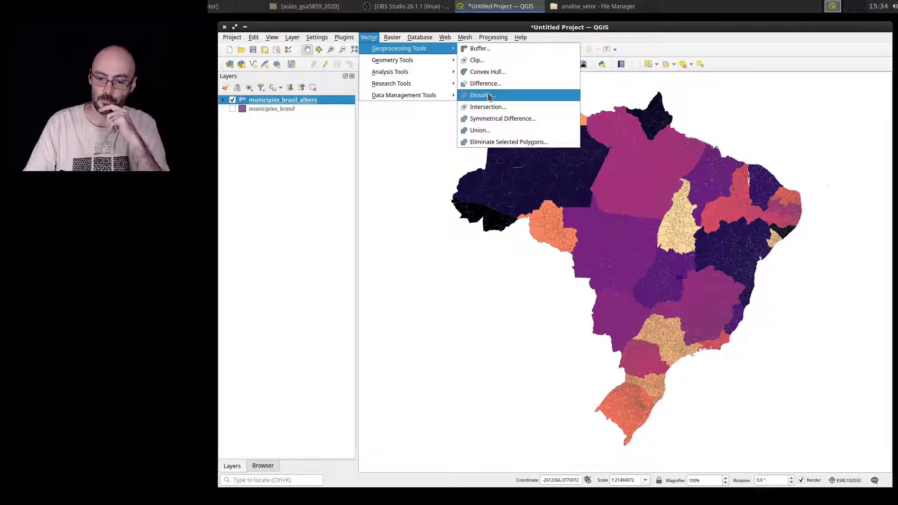
left_click(490, 97)
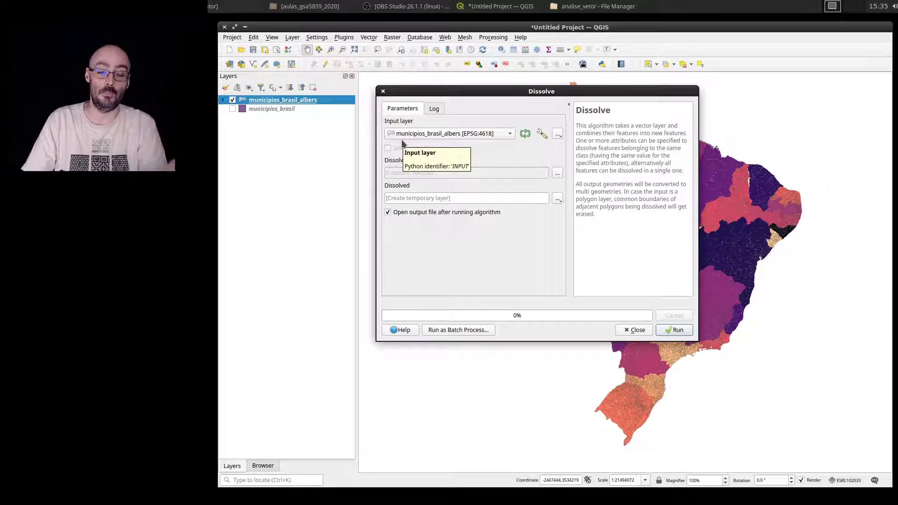
left_click(427, 135)
key("Return")
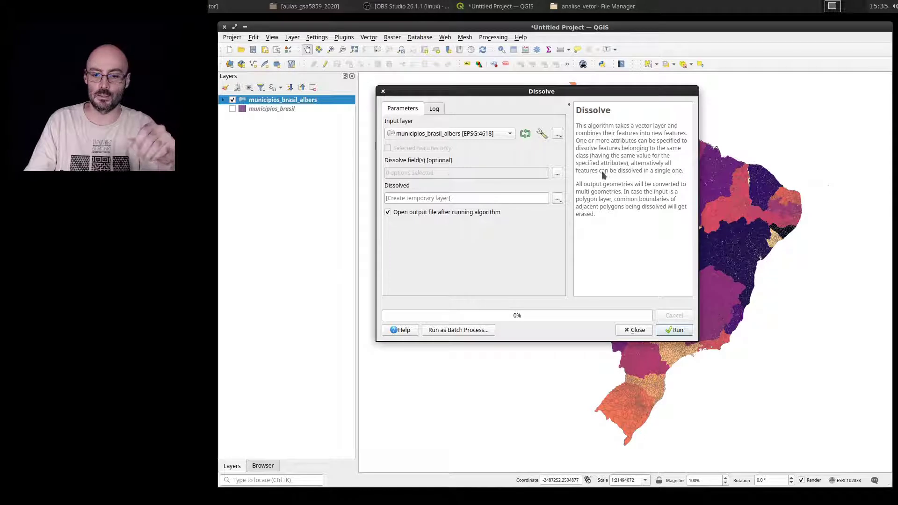
left_click(557, 174)
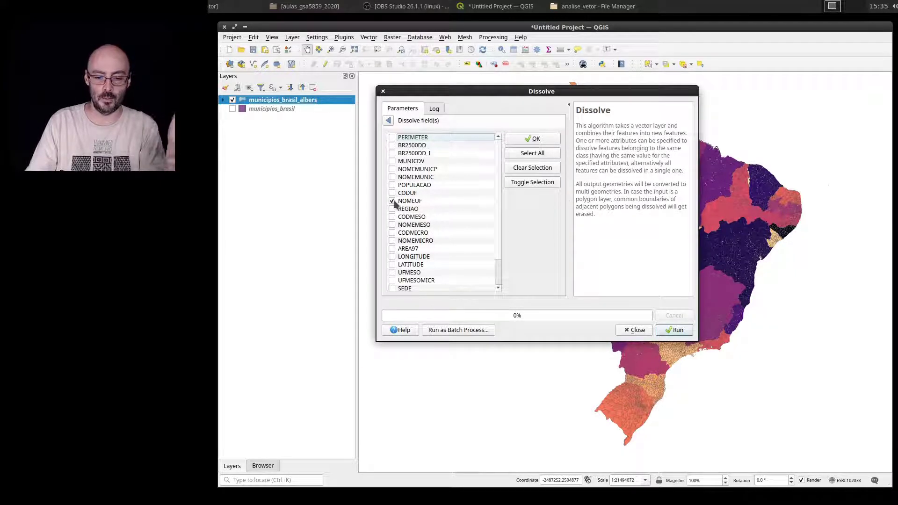
left_click(556, 137)
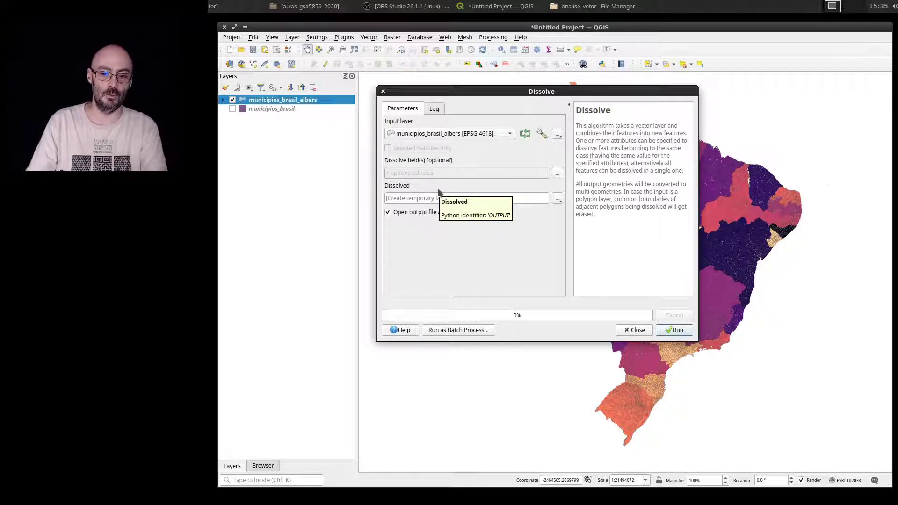
- Set the dissolved output to save as the shapefile estados_brasil_albers.shp in the exercise data folder
left_click(557, 200)
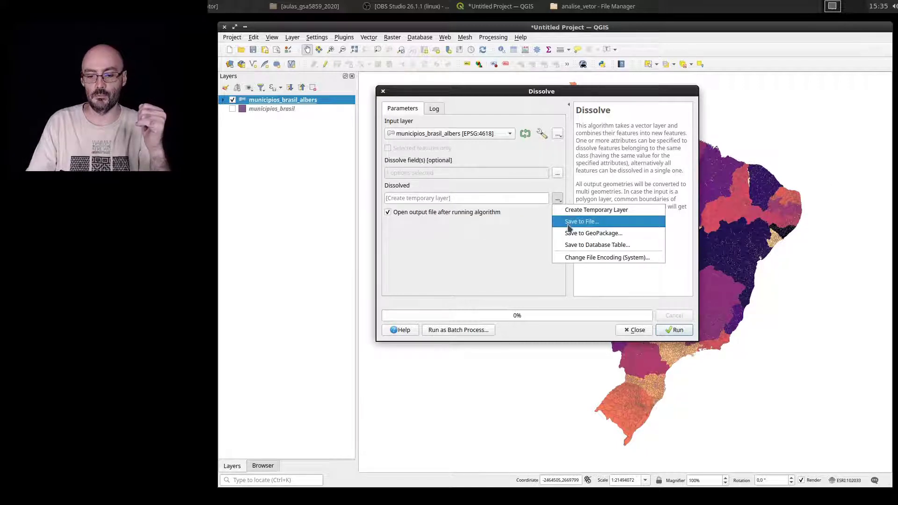
left_click(569, 223)
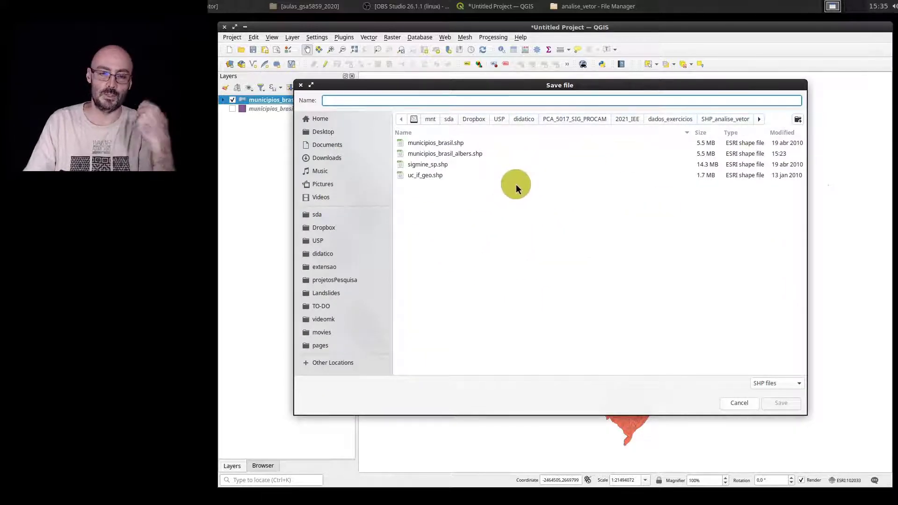
left_click(465, 153)
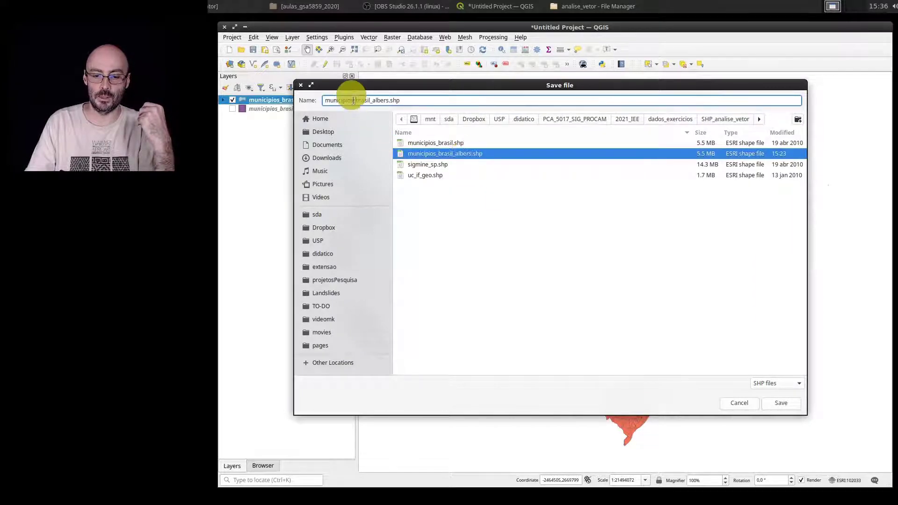
key("BackSpace")
key("BackSpace")
key("BackSpace")
key("BackSpace")
key("BackSpace")
key("BackSpace")
key("BackSpace")
key("BackSpace")
key("BackSpace")
key("BackSpace")
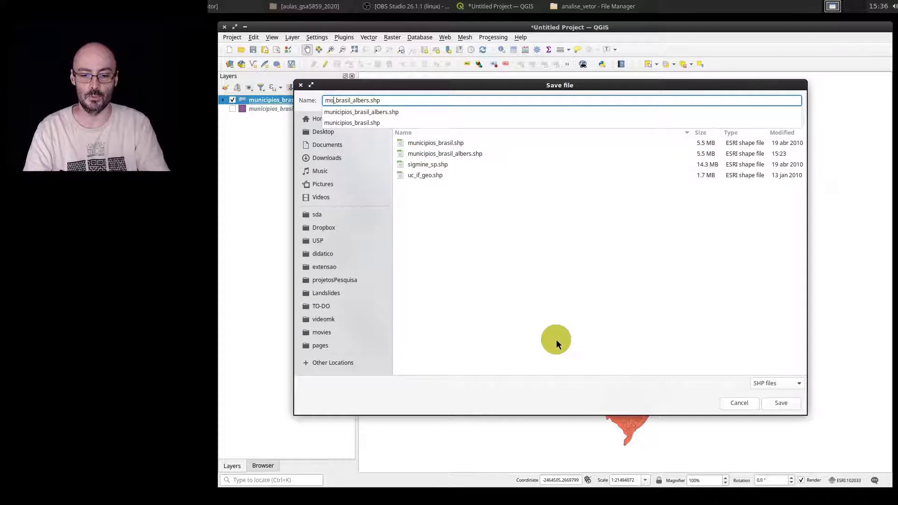
type("estados")
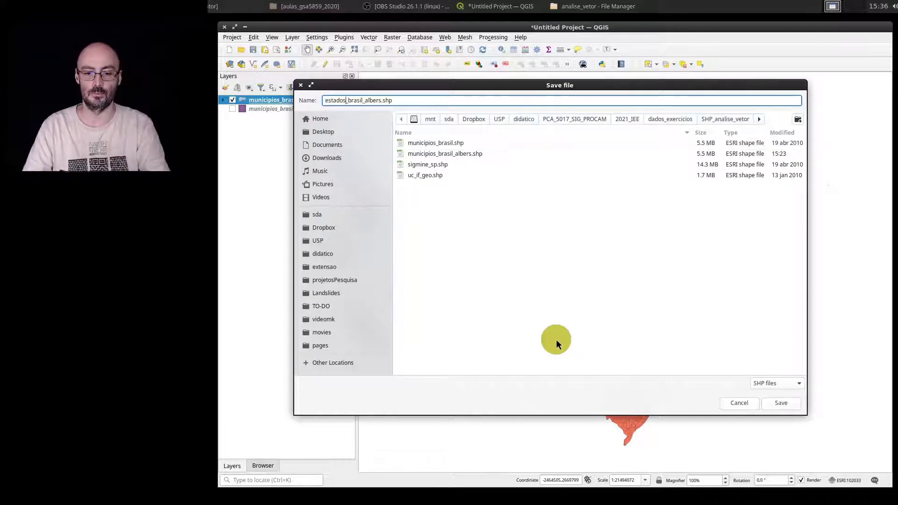
left_click(557, 339)
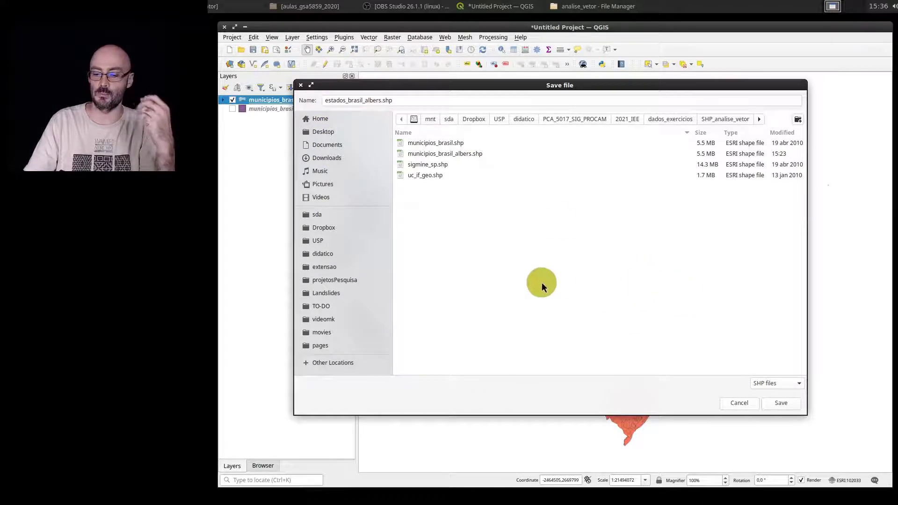
left_click(786, 403)
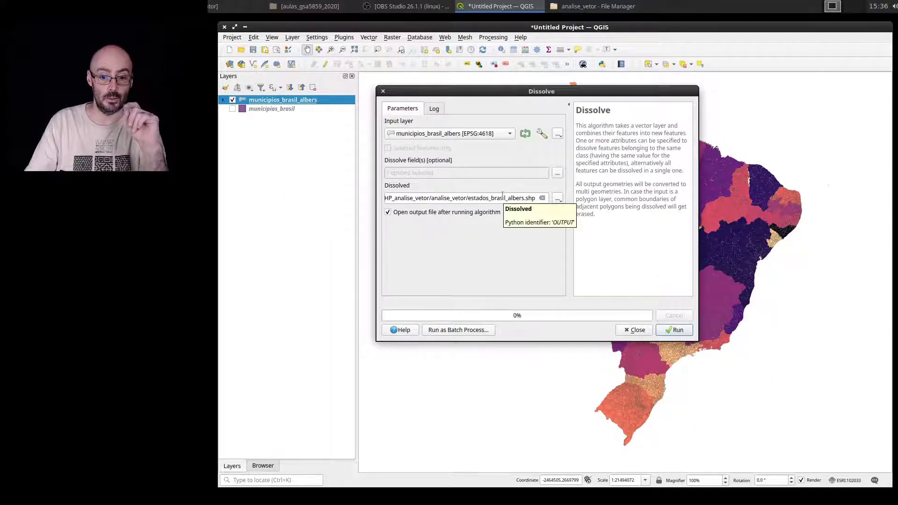
- Run the Dissolve to create the states layer and close the tool
left_click(684, 335)
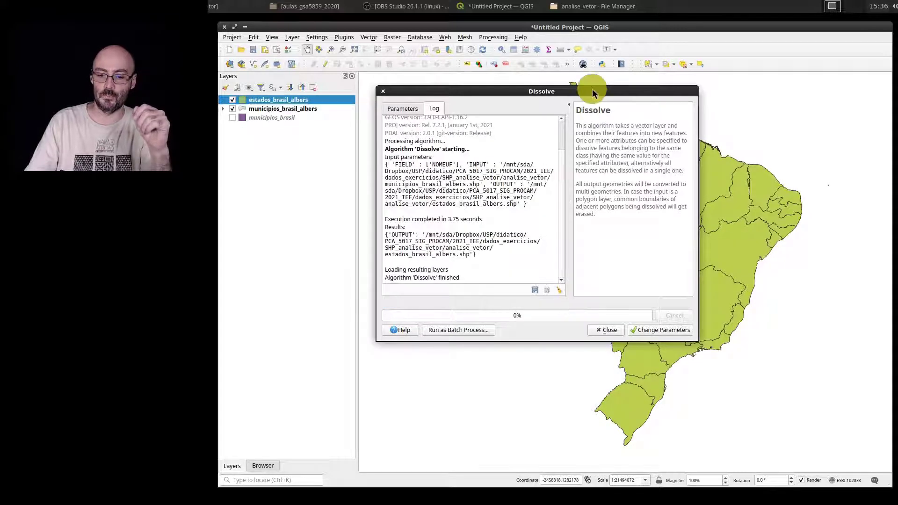
left_click_drag(593, 88, 474, 108)
left_click(497, 350)
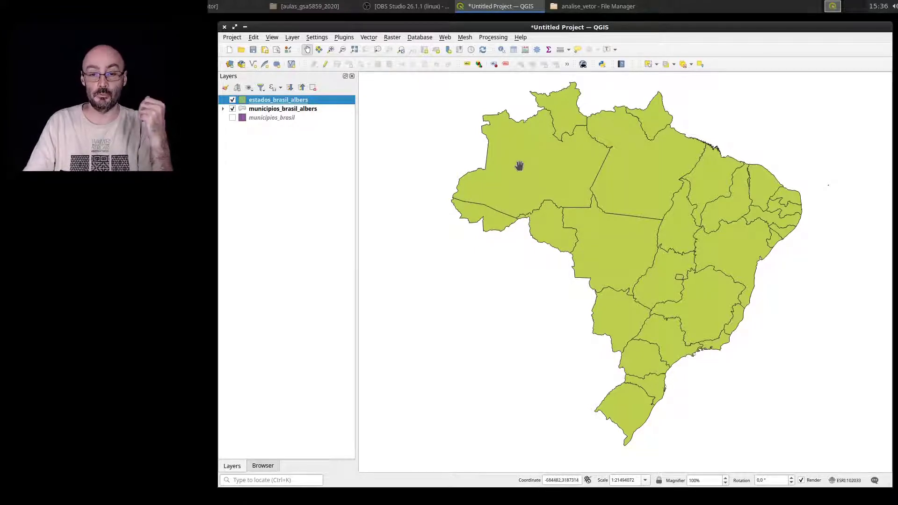
- Examine the attribute table of estados_brasil_albers across to its area and perimeter fields, and close it
left_click(513, 49)
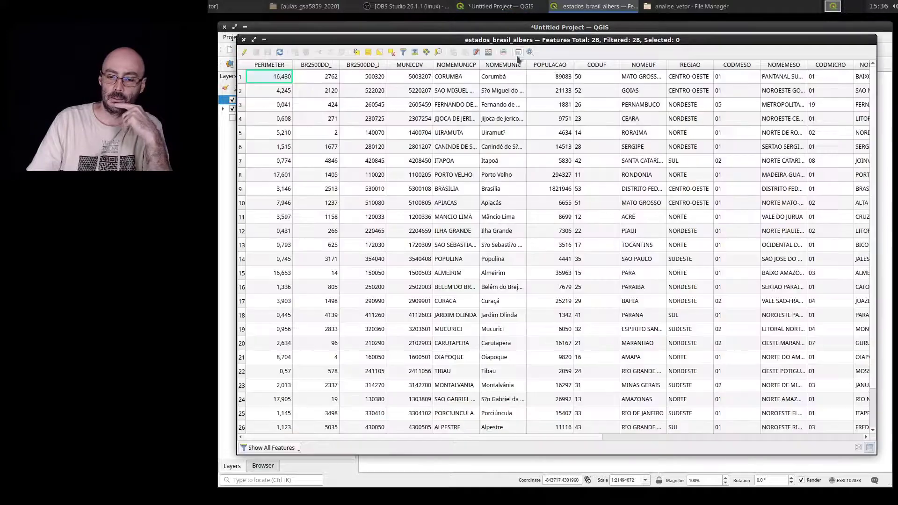
left_click_drag(456, 38, 459, 44)
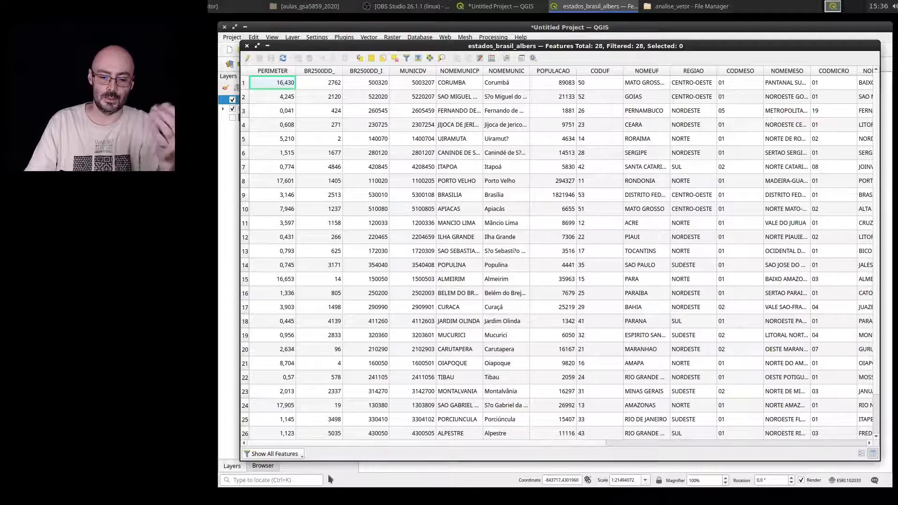
left_click_drag(592, 442, 742, 421)
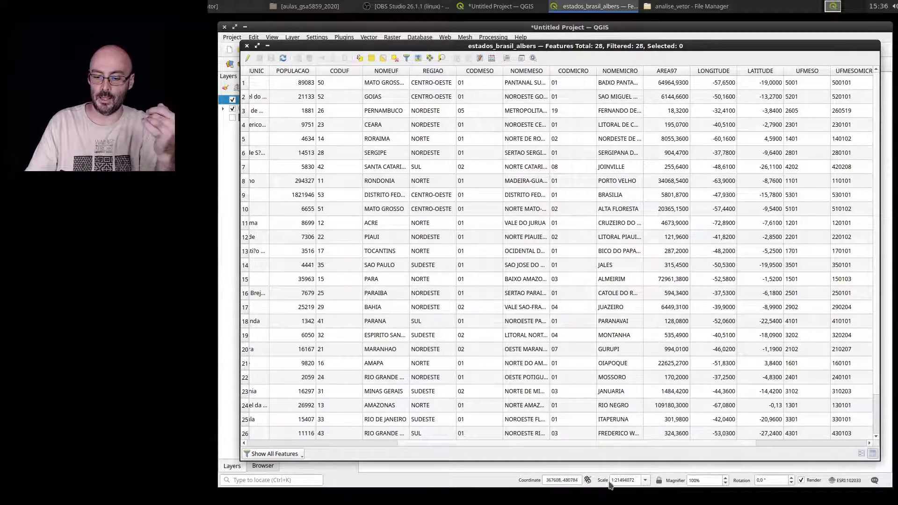
left_click_drag(638, 444, 797, 431)
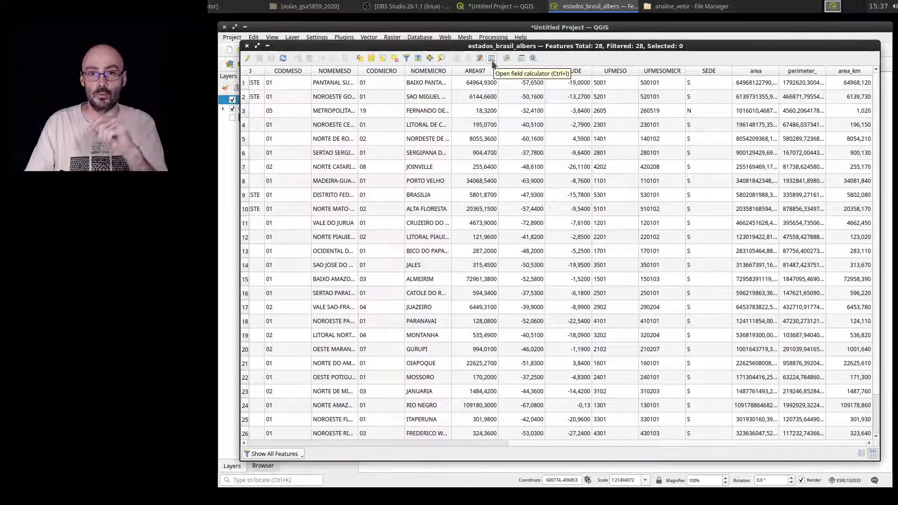
left_click(491, 60)
left_click(399, 67)
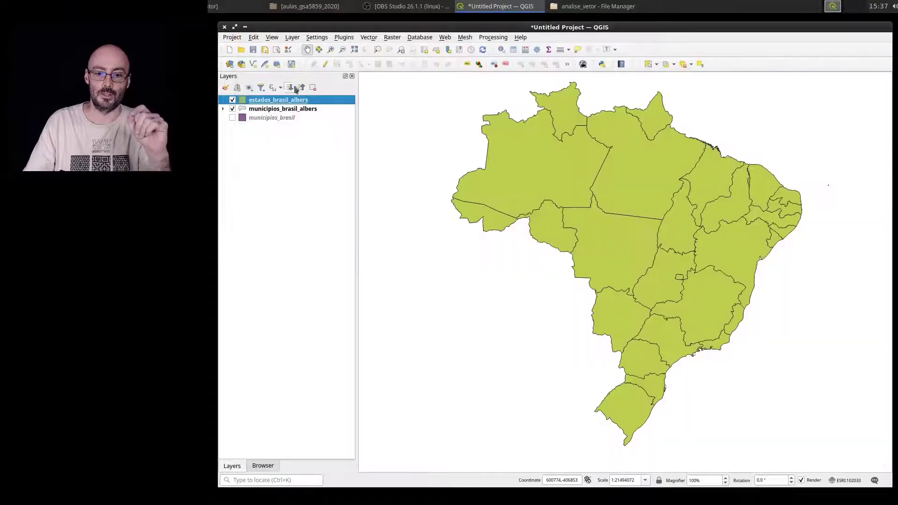
left_click(246, 47)
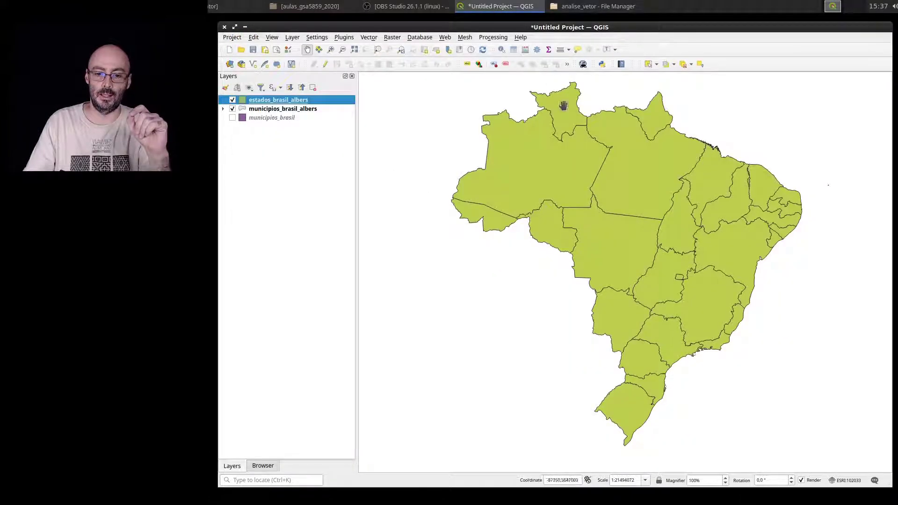
- Set up the Add Geometry Attributes tool with estados_brasil_albers as input, calculating with the Project CRS
left_click(371, 38)
mouse_move(378, 65)
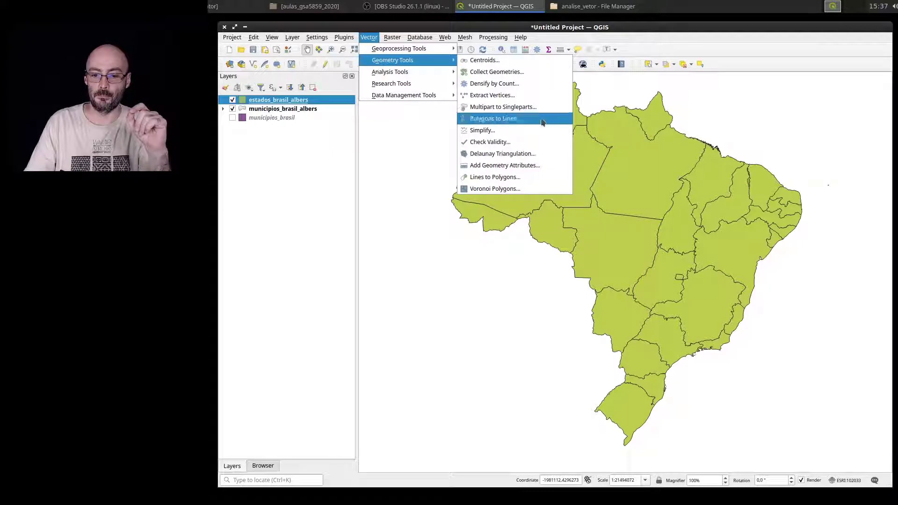
left_click(556, 170)
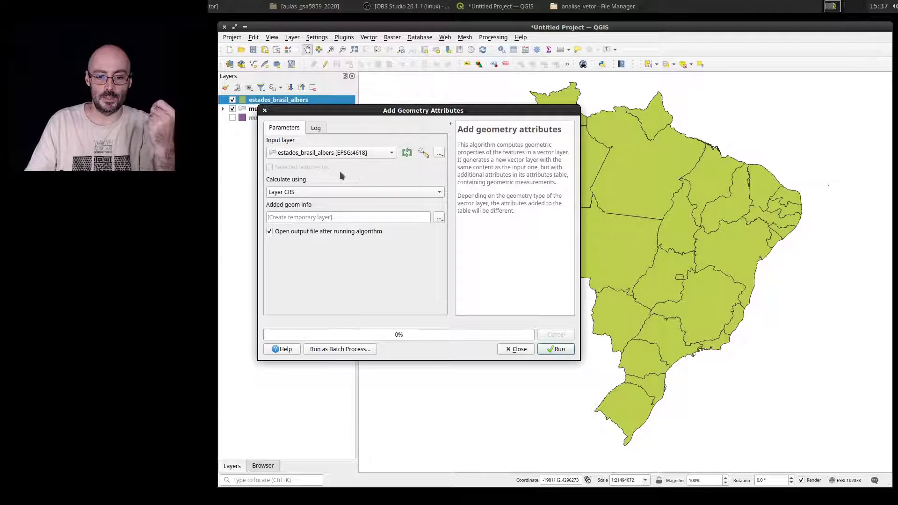
left_click(341, 153)
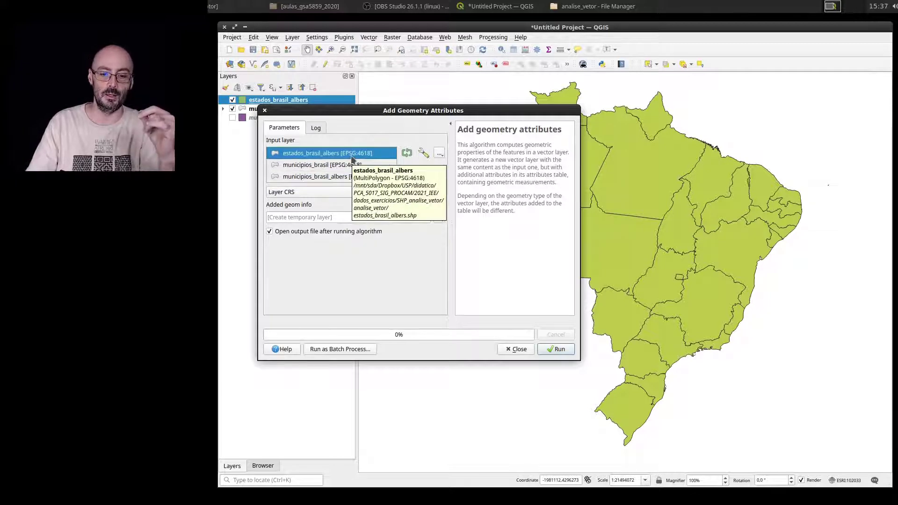
left_click(351, 156)
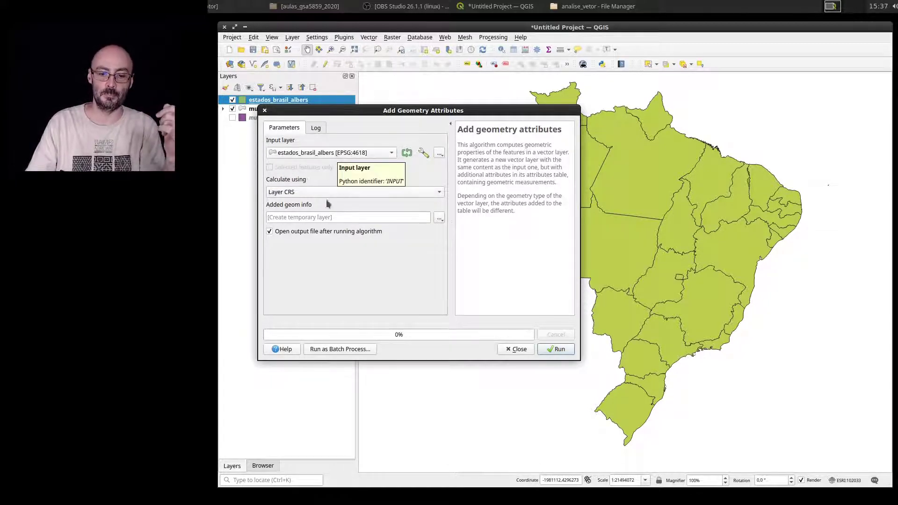
left_click(288, 193)
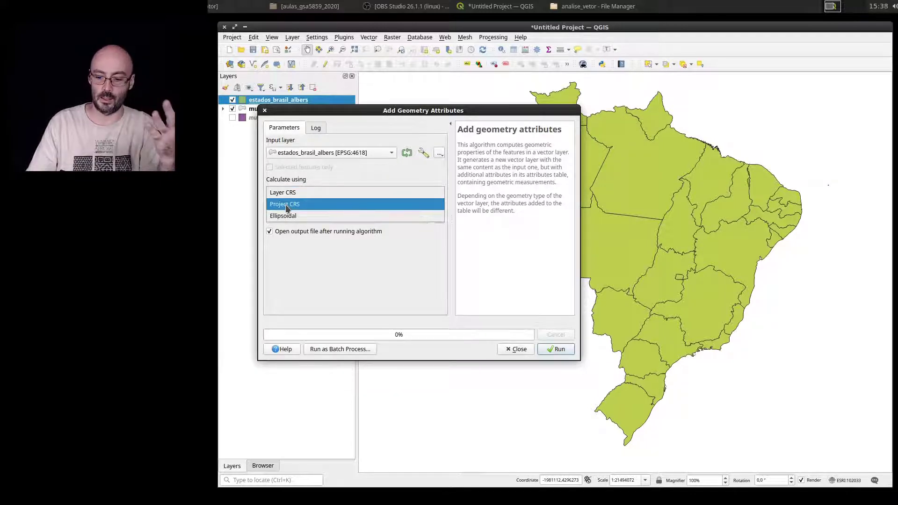
left_click(288, 208)
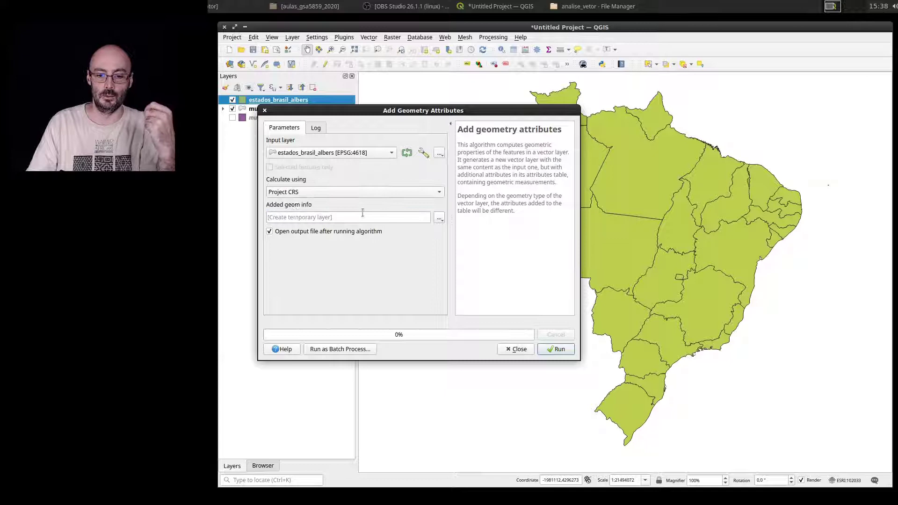
- Save the geometry output to estados_brasil_albers_geom.shp, run the tool and close it
left_click(439, 218)
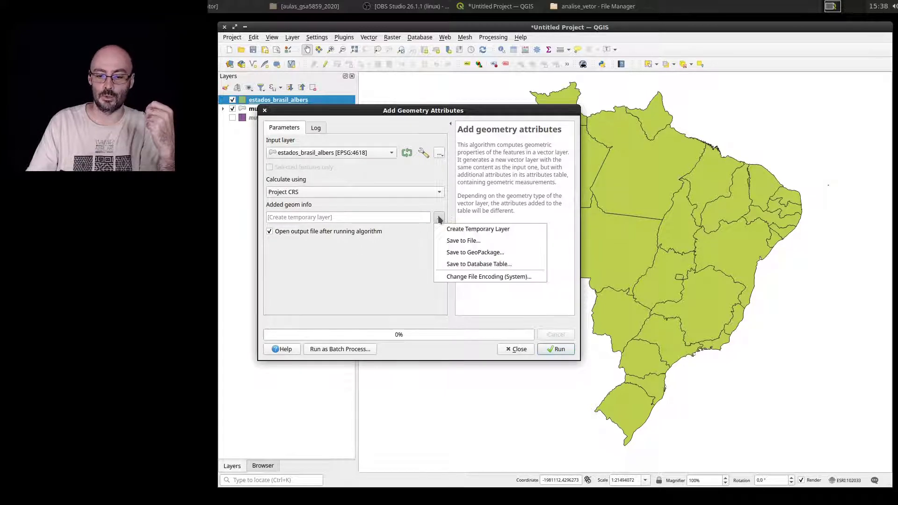
left_click(463, 241)
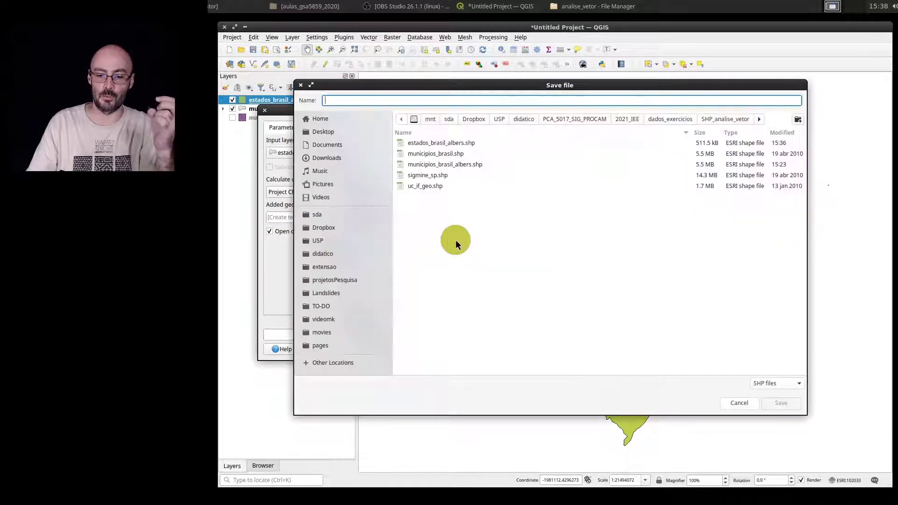
left_click(457, 143)
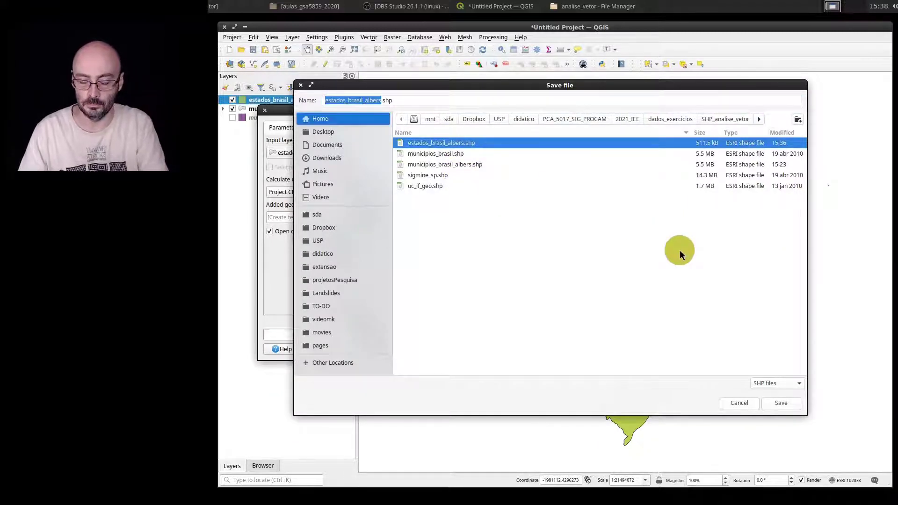
left_click(383, 99)
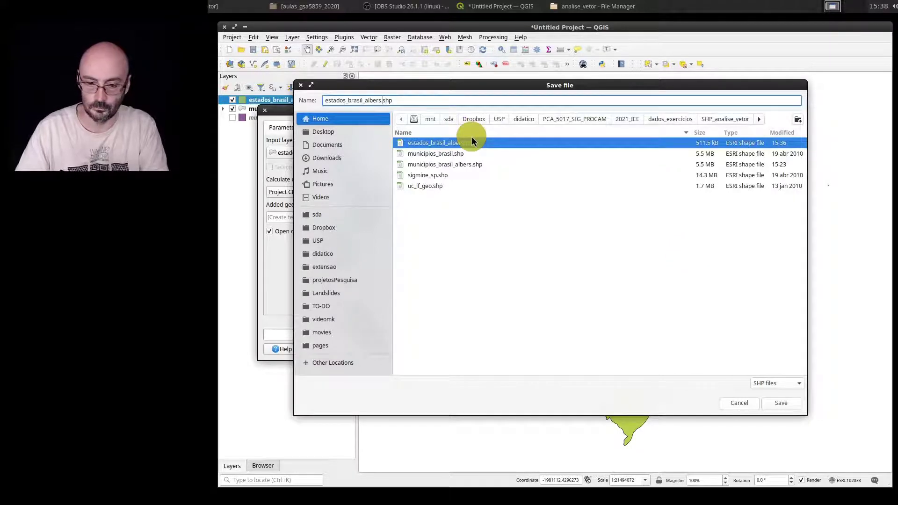
type("_ge")
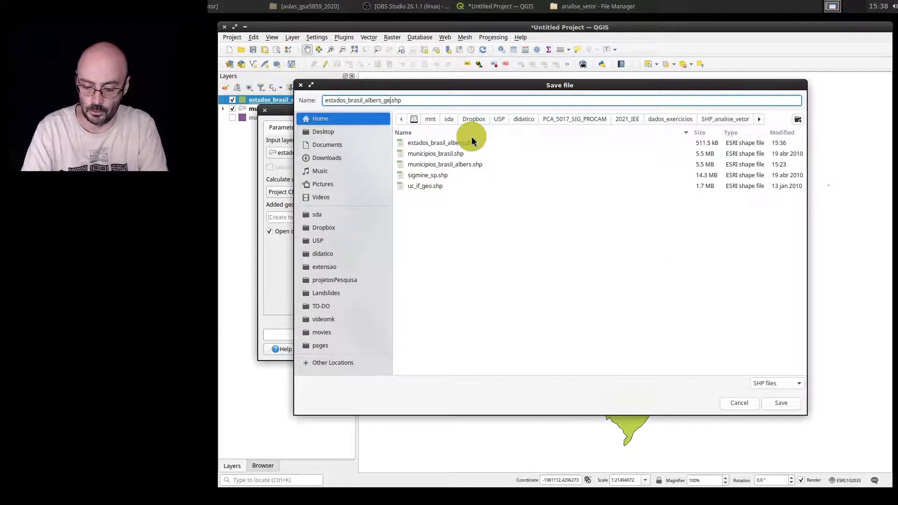
type("om")
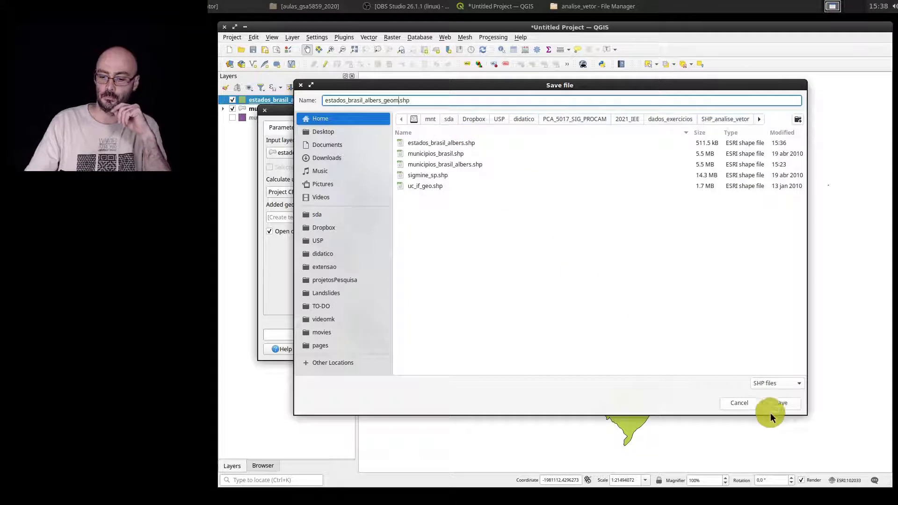
left_click(786, 405)
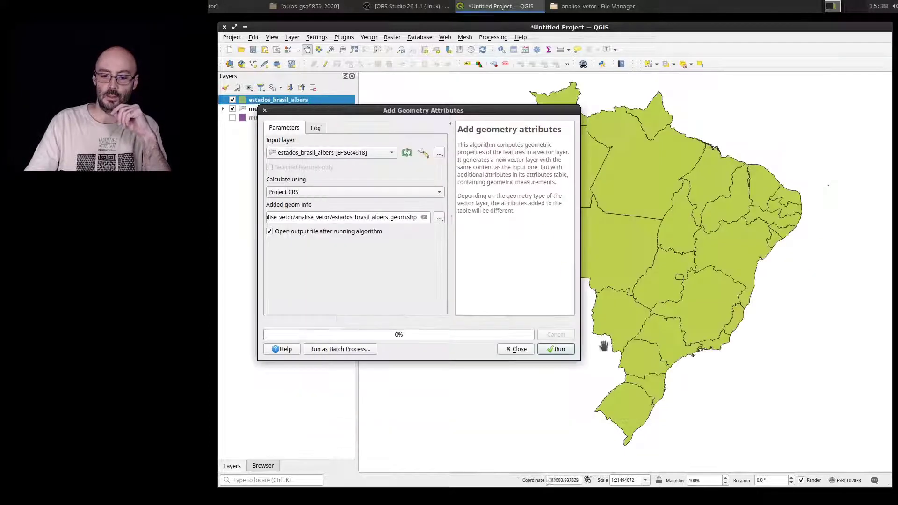
left_click(551, 349)
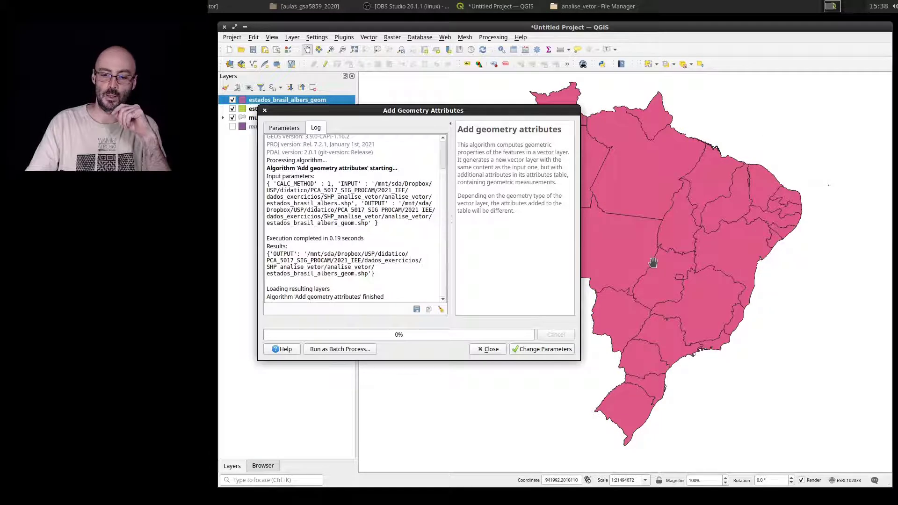
left_click(266, 110)
- Examine the newly added area and perimeter columns in the attribute table of estados_brasil_albers_geom
right_click(316, 100)
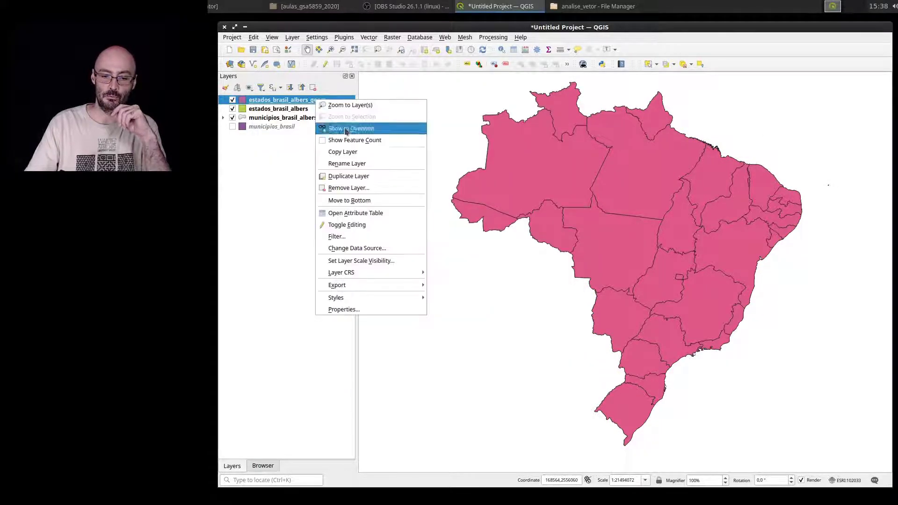
left_click(356, 214)
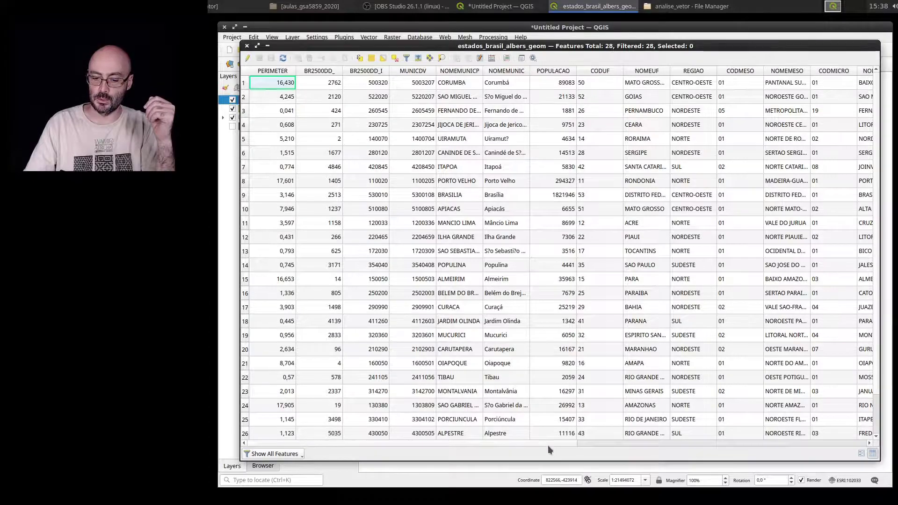
left_click_drag(550, 444, 852, 444)
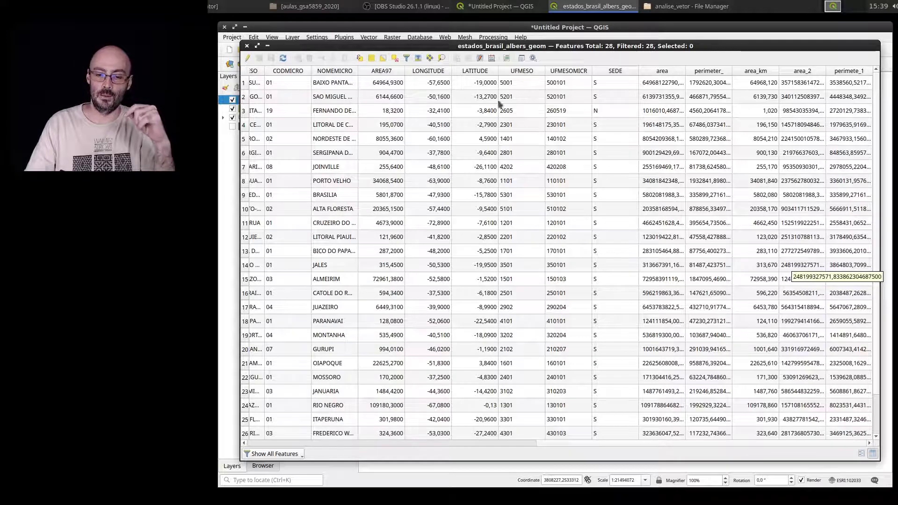
- Build the Field Calculator expression round("area_2"/1e6,2) for a new field in estados_brasil_albers_geom
left_click(493, 60)
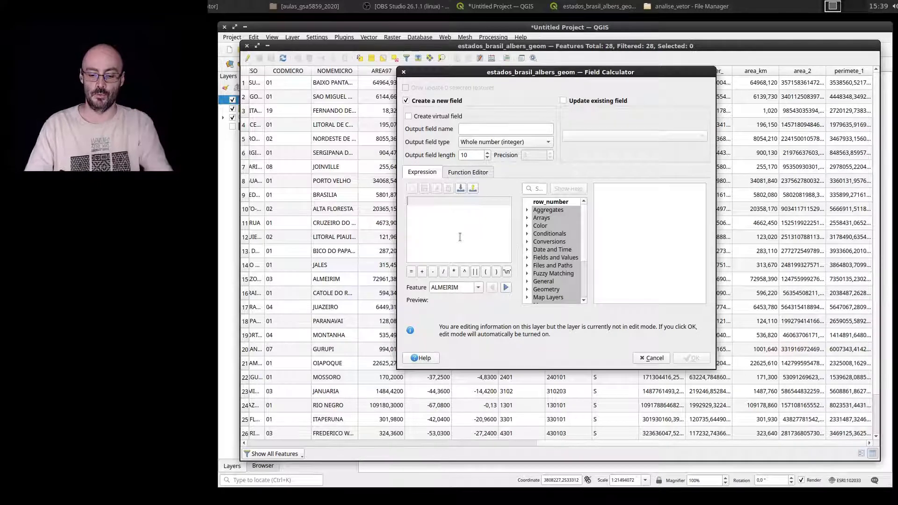
type("round")
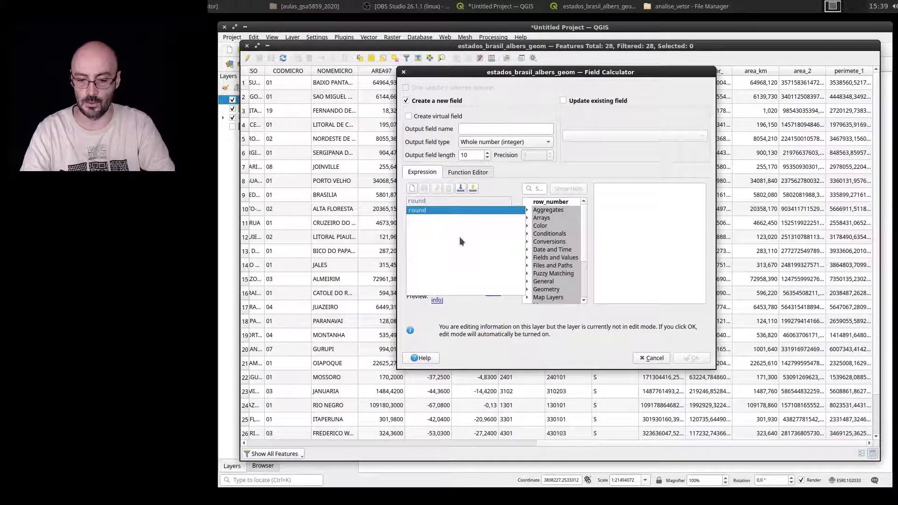
type("()")
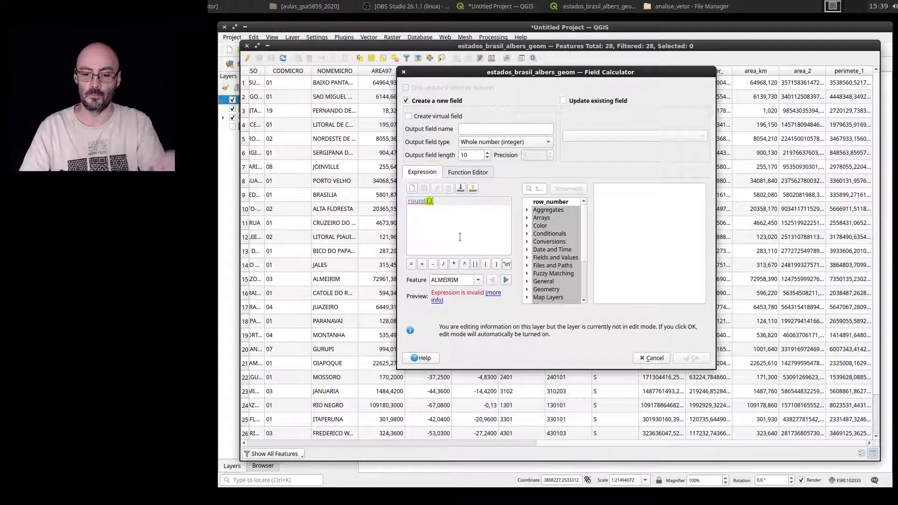
left_click(527, 258)
scroll(580, 235, "down", 6)
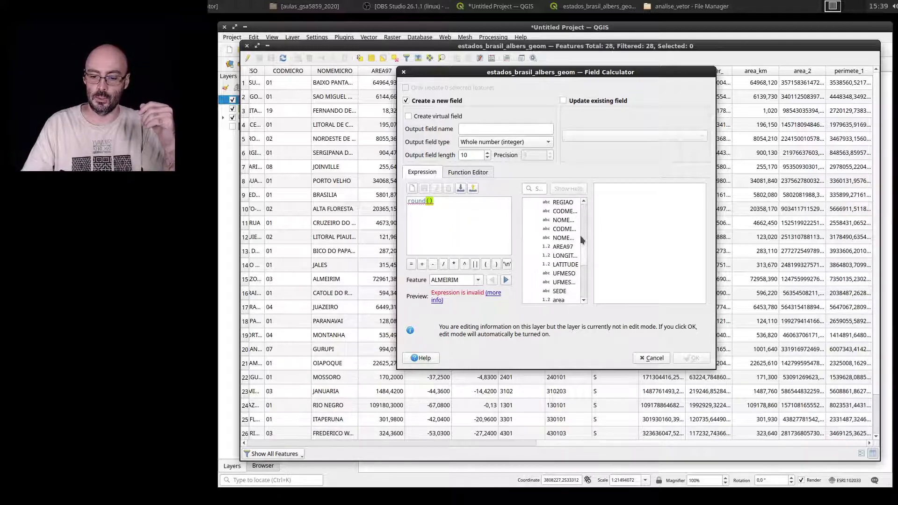
double_click(562, 246)
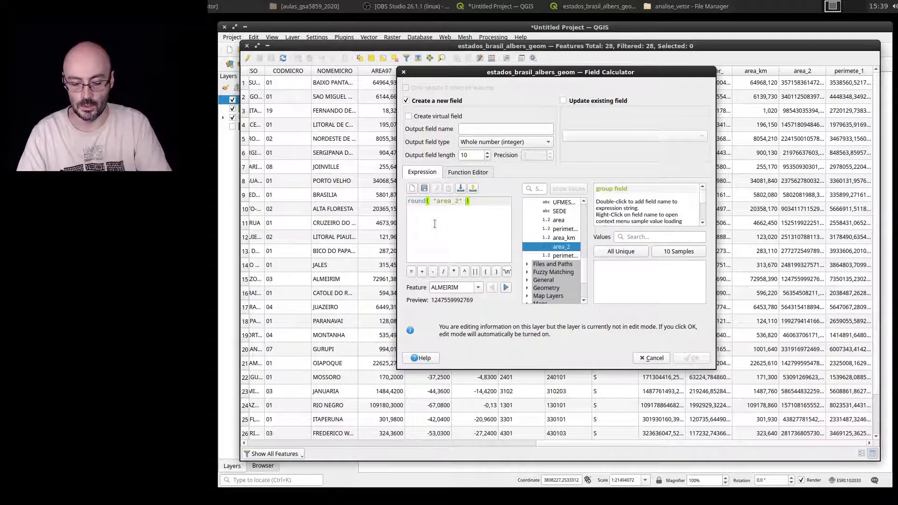
type("/1e6")
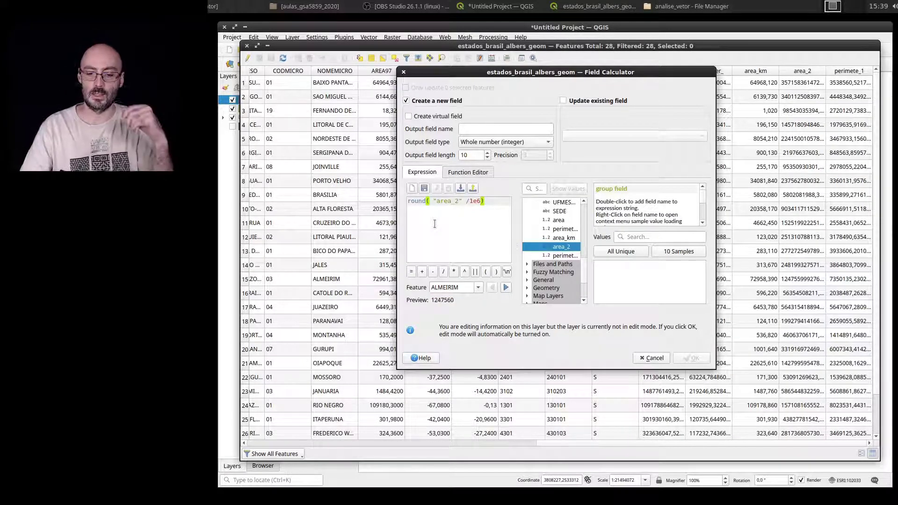
type(",")
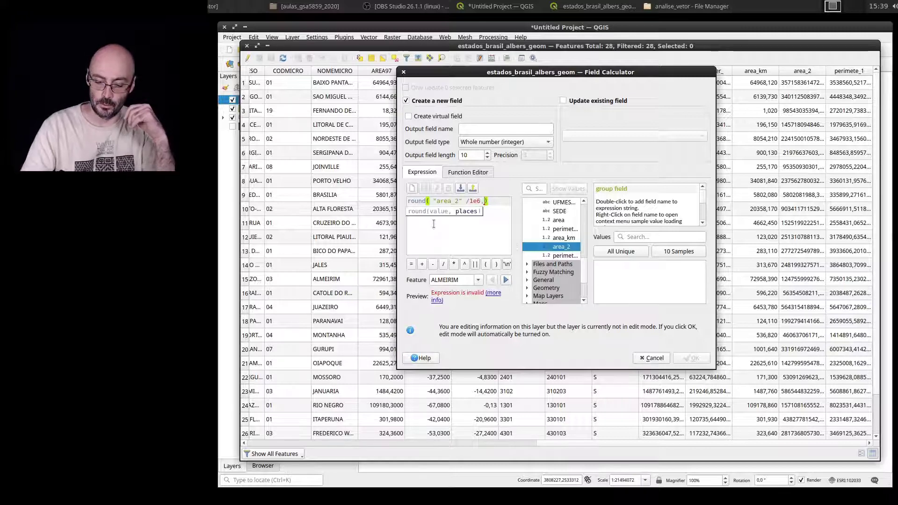
type("2")
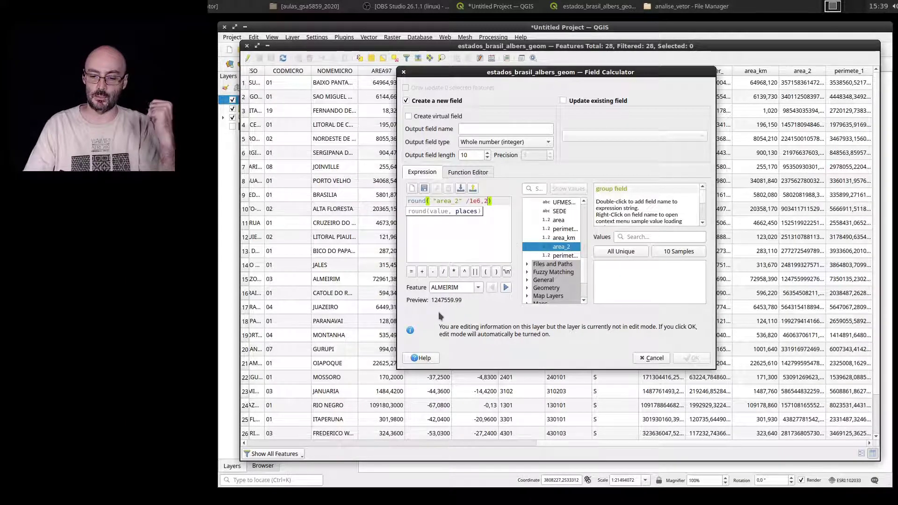
left_click(493, 237)
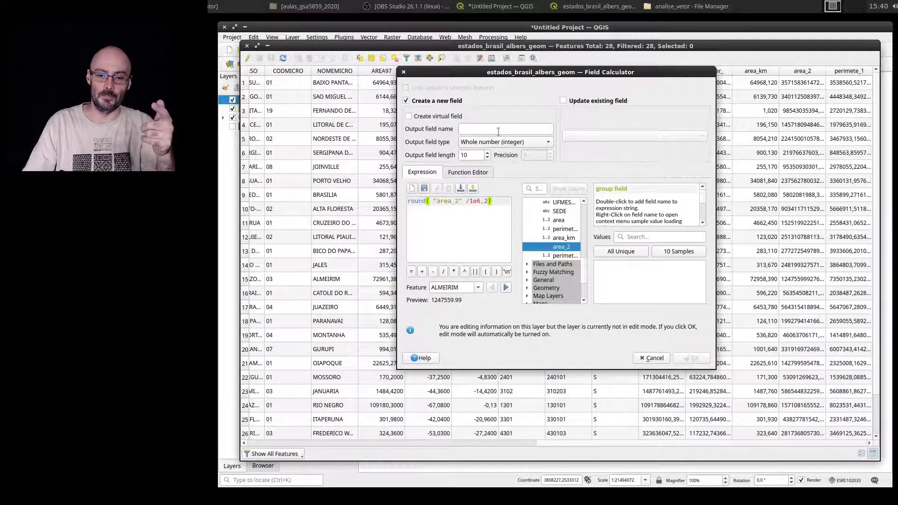
- Name the new field area_km_uf with type Decimal number (real) and run the calculation
left_click(497, 148)
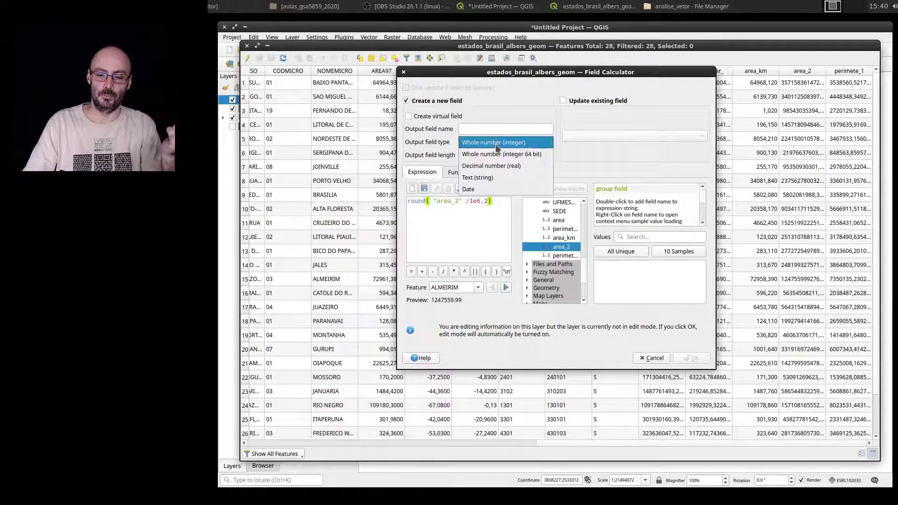
left_click(499, 167)
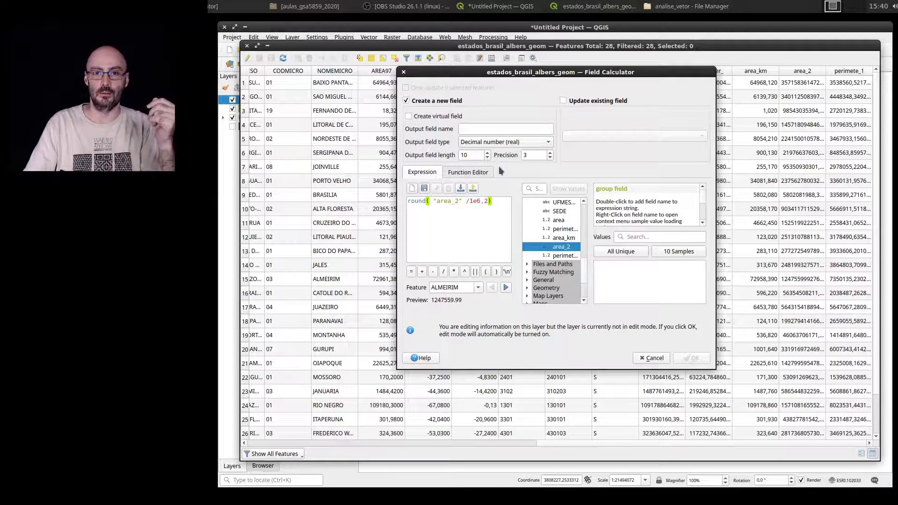
left_click(496, 130)
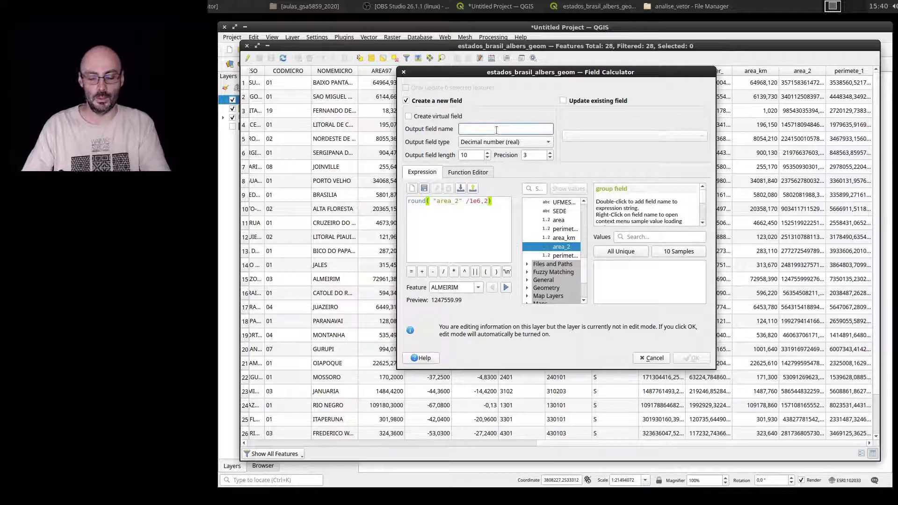
type("area")
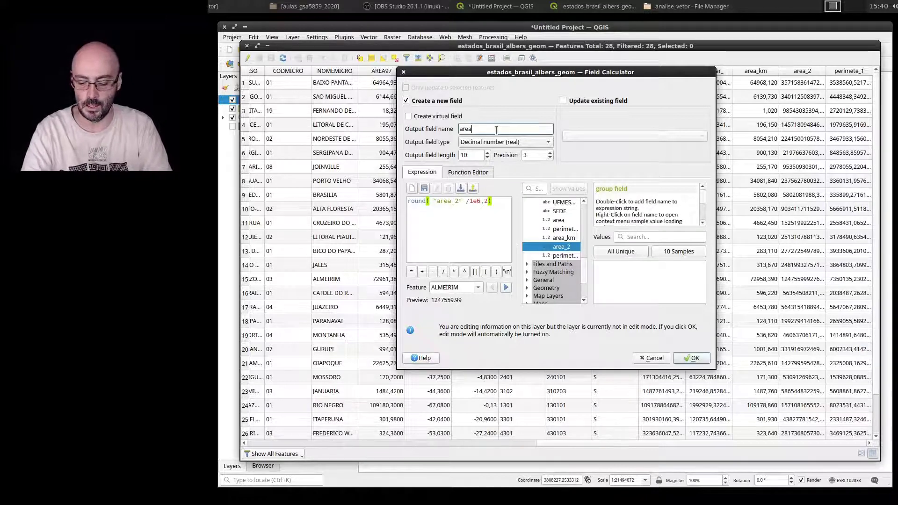
type("_km")
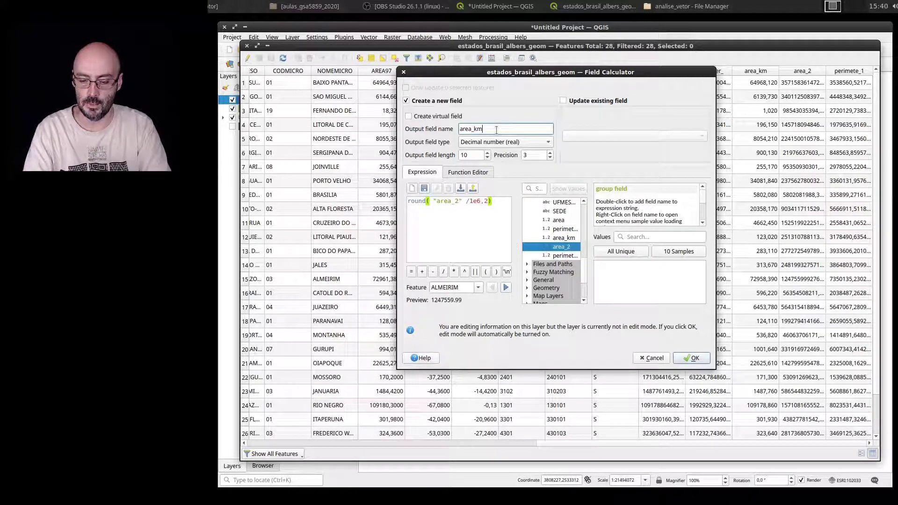
type("_uf")
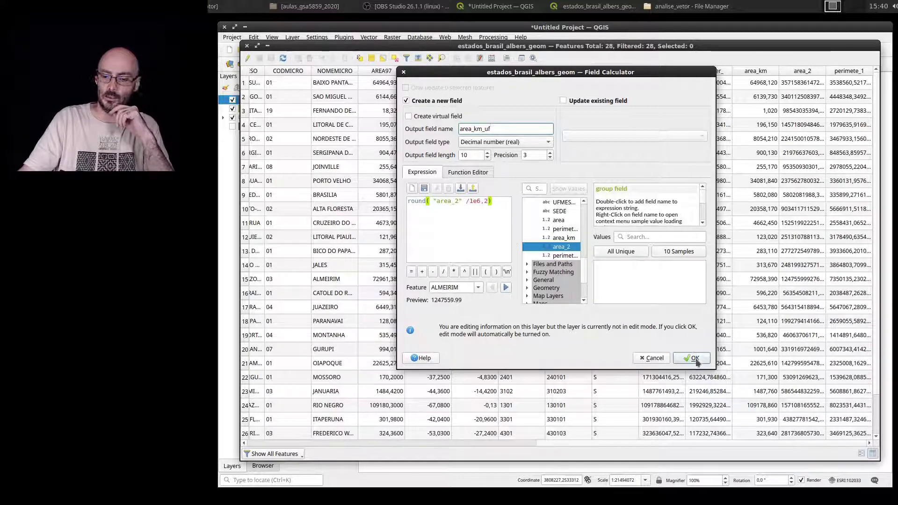
left_click(692, 359)
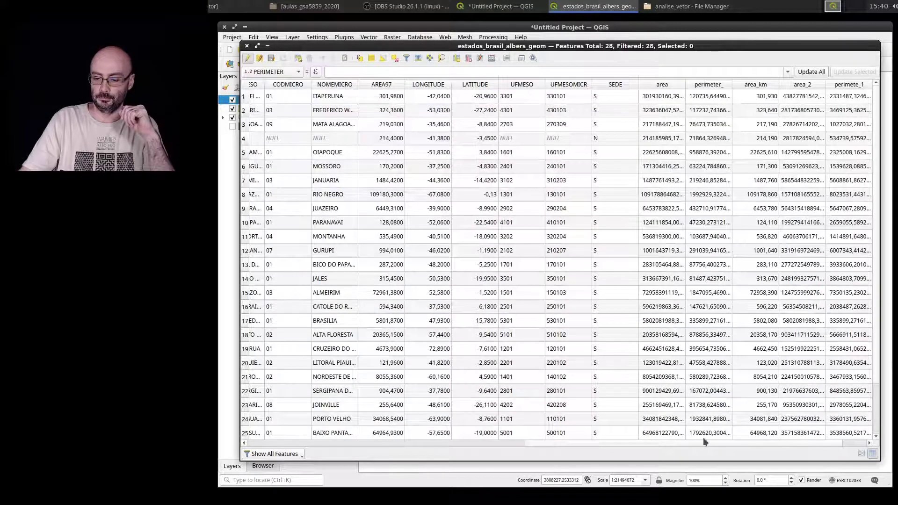
- Sort the attribute table by ascending area_km_uf, identify the smallest states, select the Sergipe row to check its area, and close the table
left_click_drag(733, 443, 873, 426)
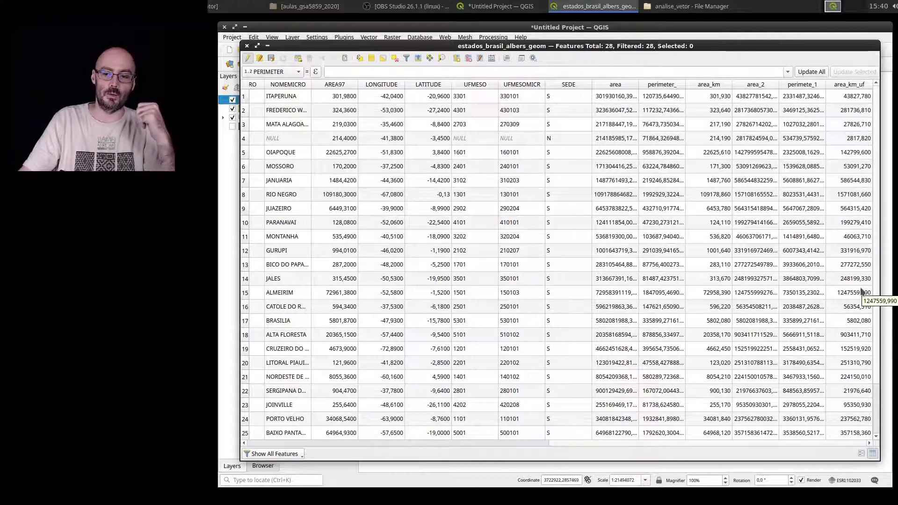
left_click(854, 84)
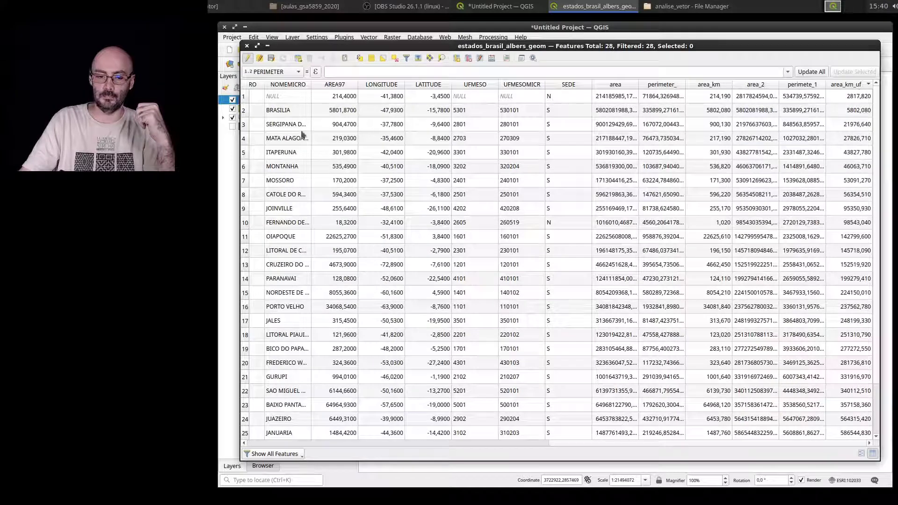
double_click(251, 97)
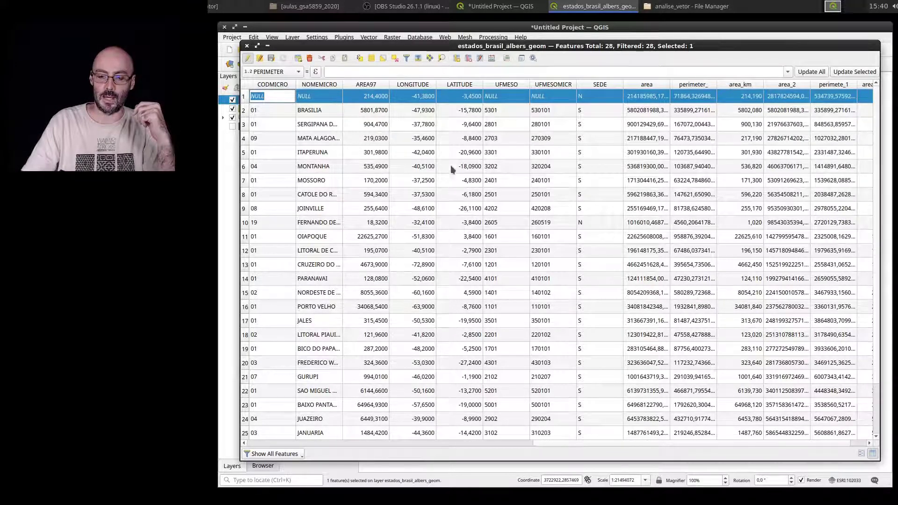
left_click(563, 444)
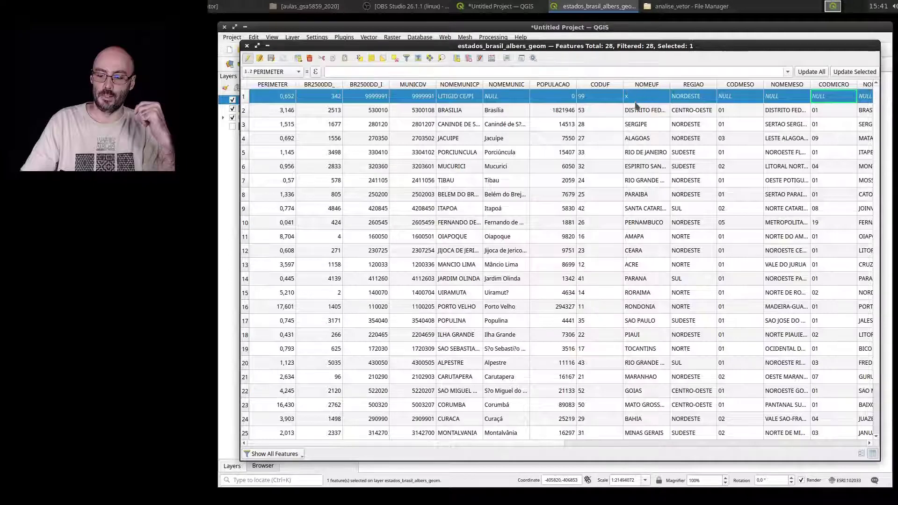
left_click(244, 112)
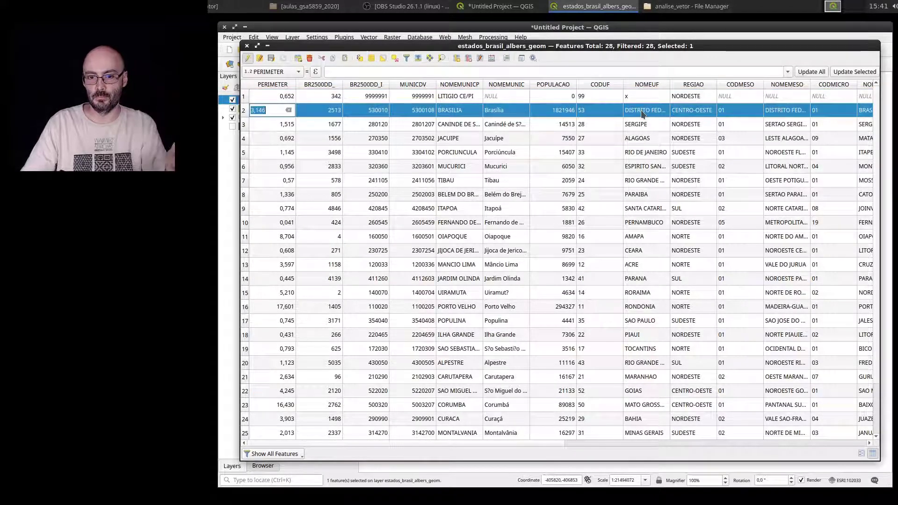
left_click(243, 126)
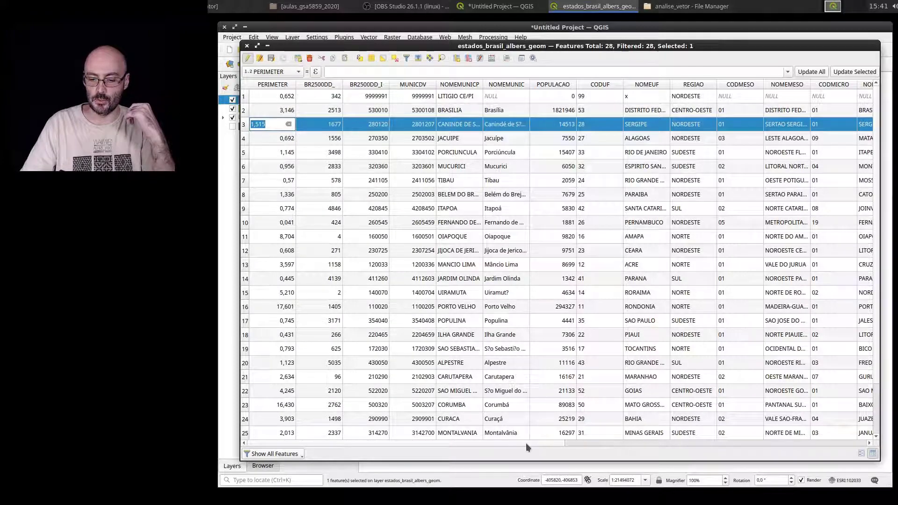
left_click_drag(526, 443, 868, 442)
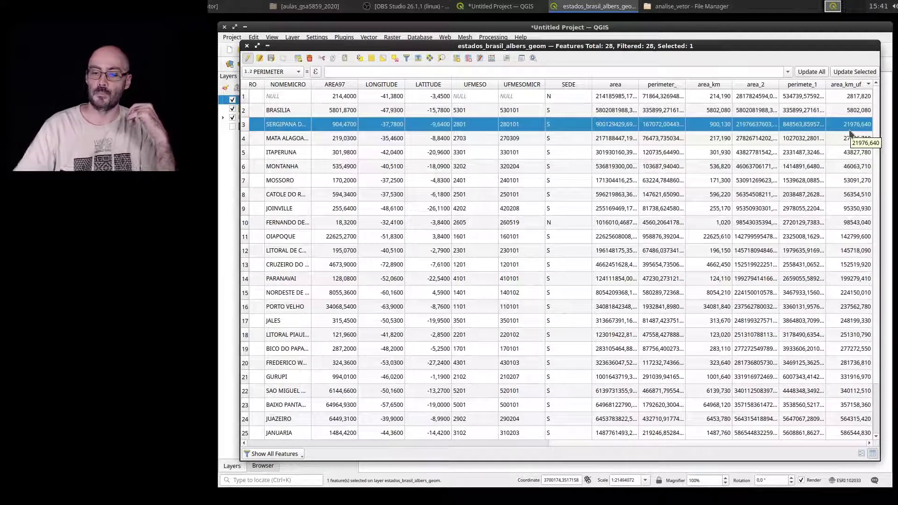
left_click(246, 45)
- Switch to the desktop Calculator, divide 160748,93 by 21976,64 and close it
left_click(220, 6)
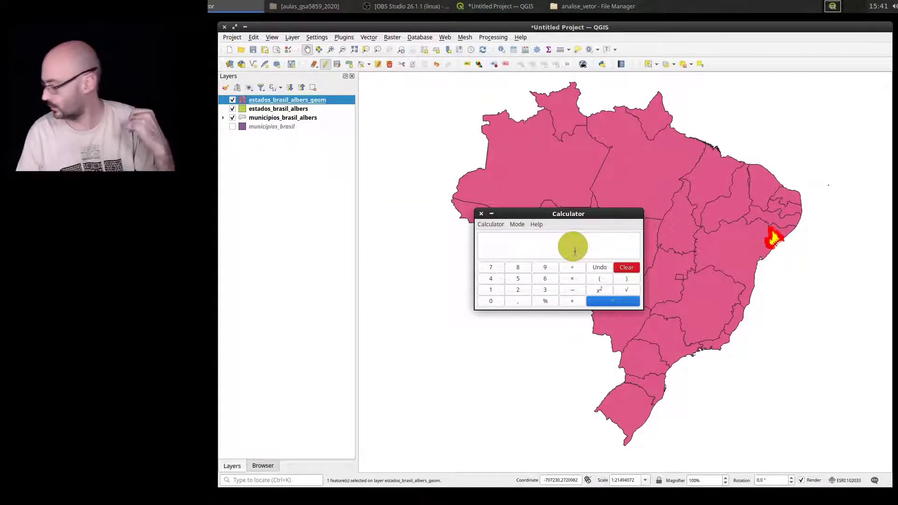
type("160748,93÷21976,64")
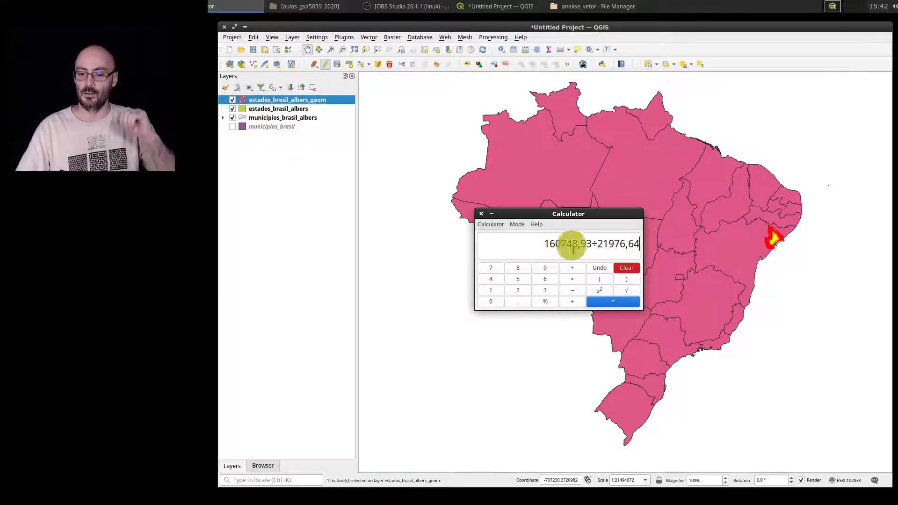
key("Return")
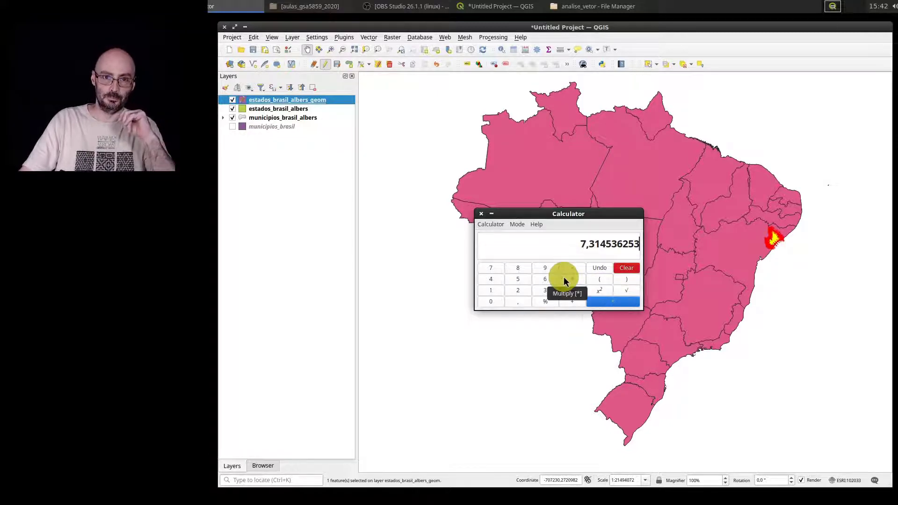
key("ctrl+q")
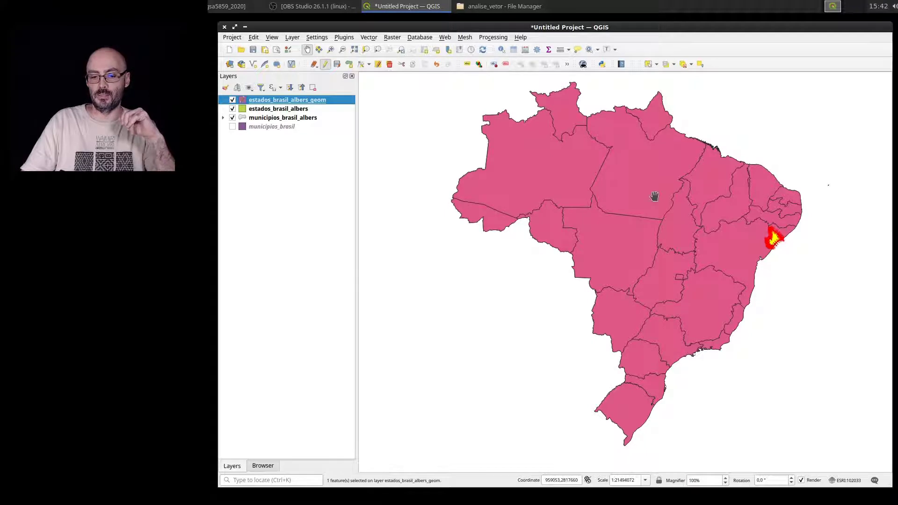
- Stop editing estados_brasil_albers_geom, save its edits and clear the feature selection
left_click(326, 64)
left_click(662, 260)
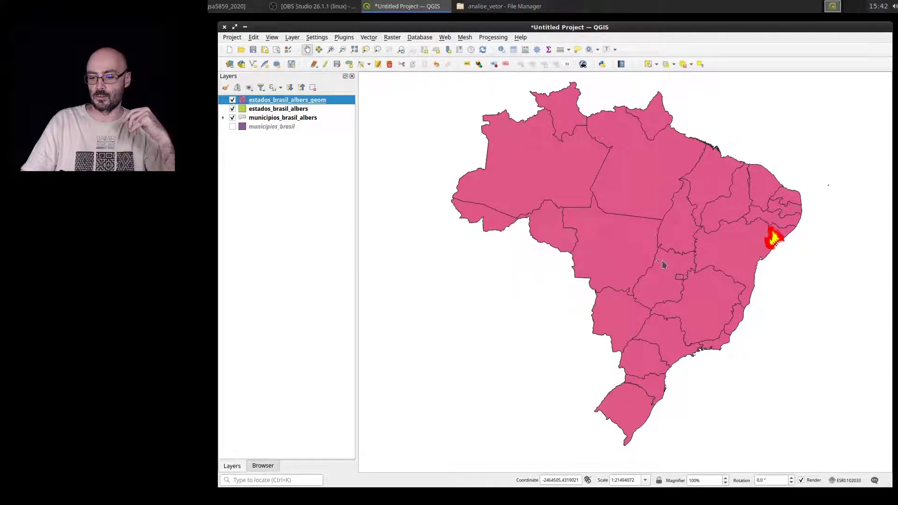
left_click(683, 64)
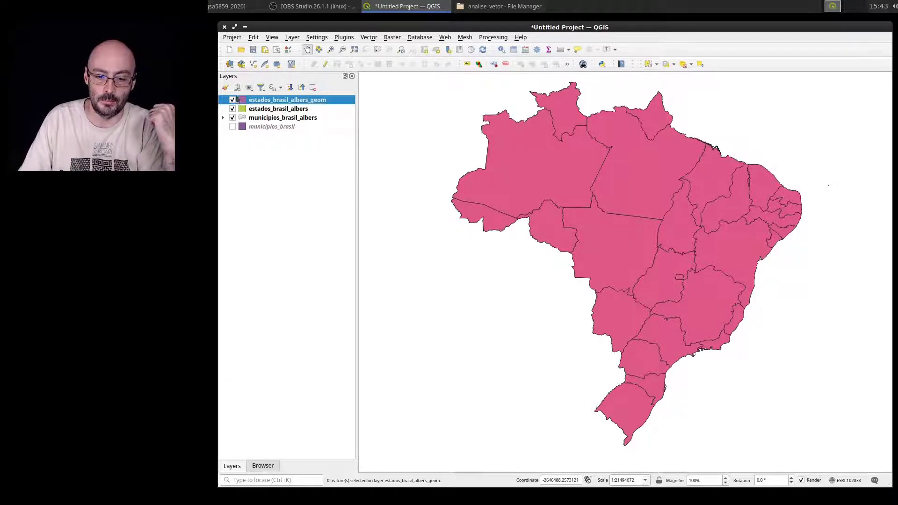
- Hide the estados_brasil_albers_geom and estados_brasil_albers layers and make municipios_brasil_albers the active layer
left_click(232, 100)
left_click(232, 109)
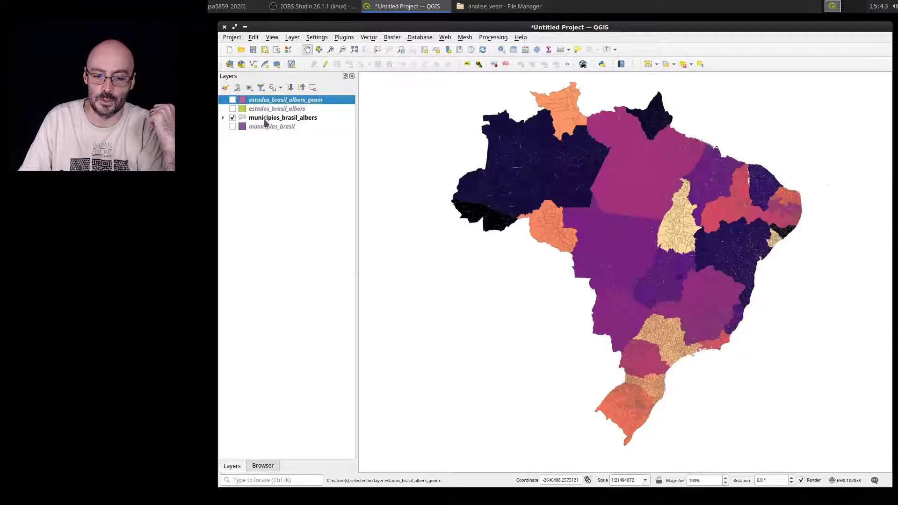
left_click(265, 120)
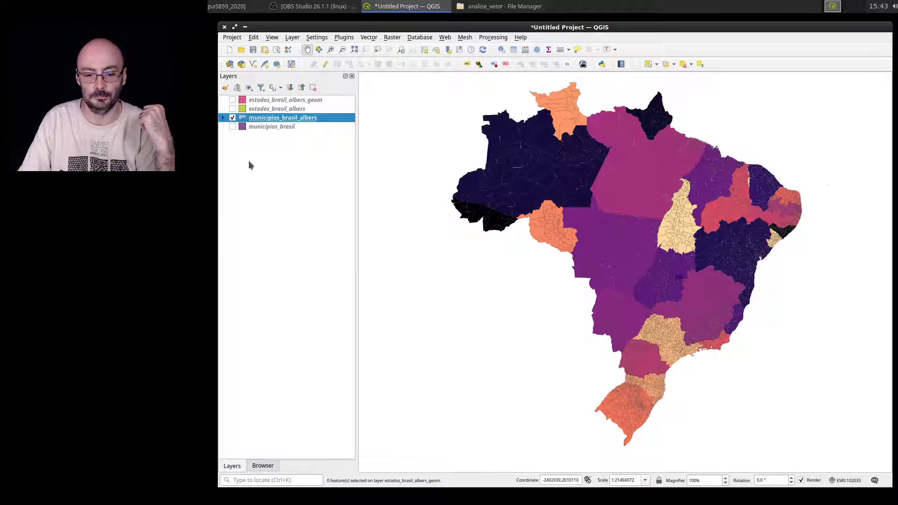
- Start exporting all features of municipios_brasil_albers to a new vector file and review the available output formats
right_click(284, 122)
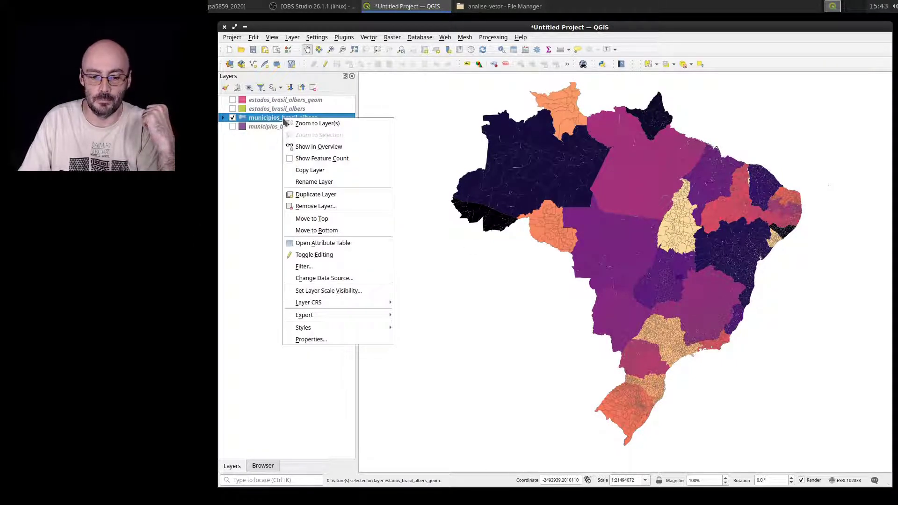
mouse_move(356, 315)
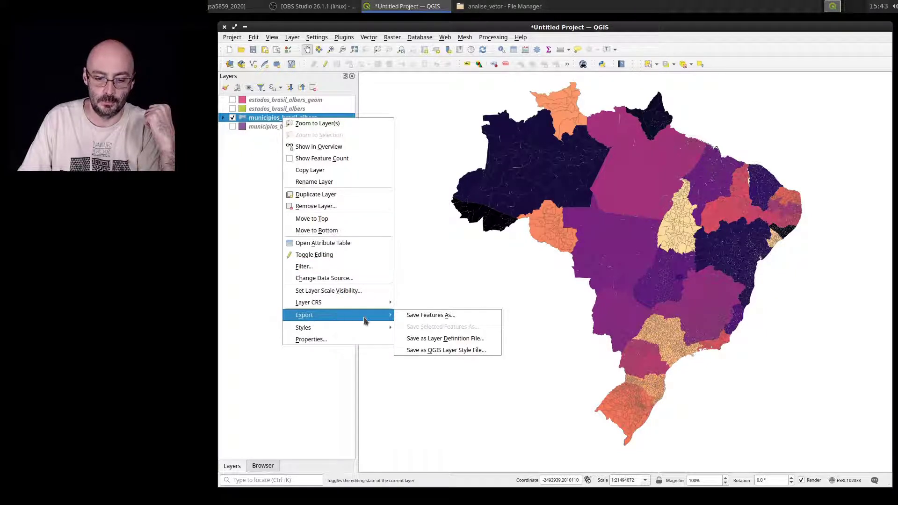
left_click(456, 318)
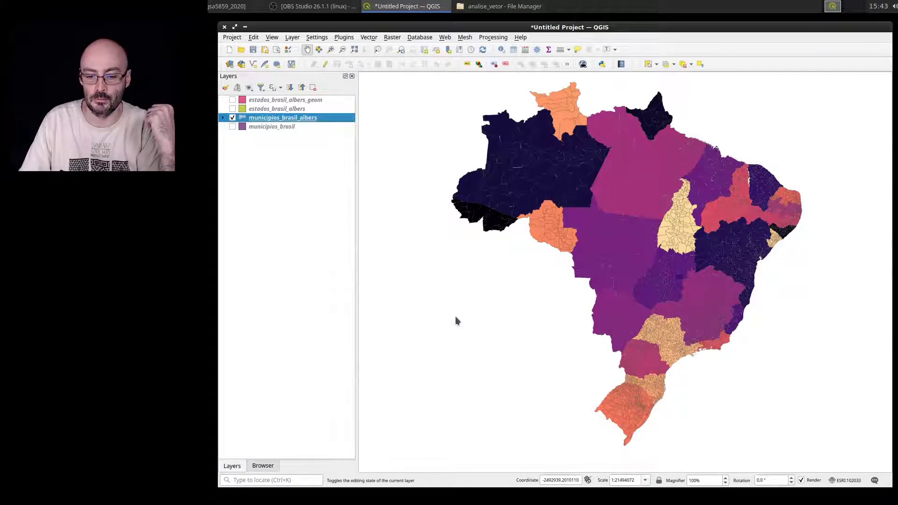
left_click(678, 88)
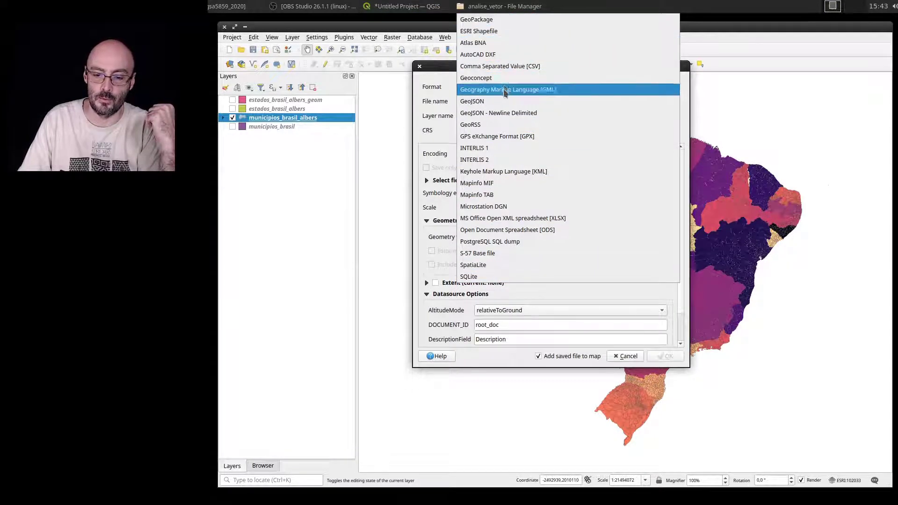
left_click(444, 66)
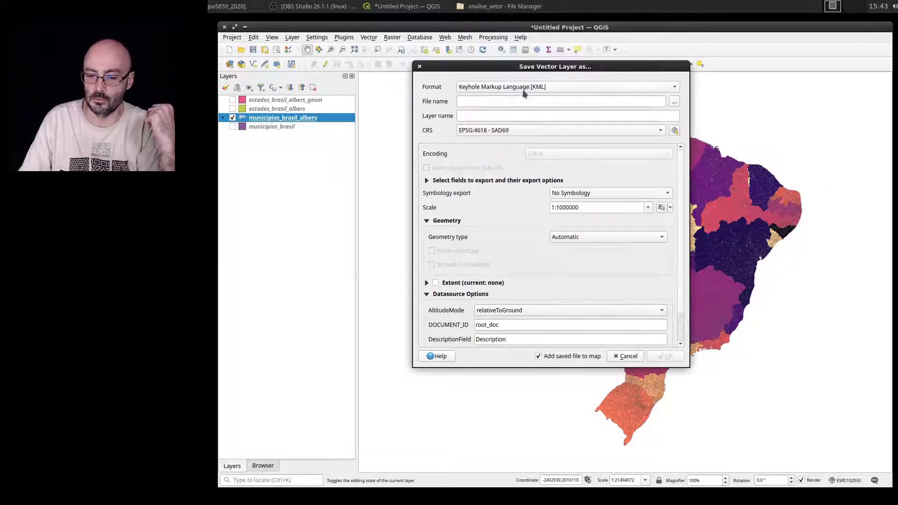
- Set the export's output file to municipios in the analise_vetor folder
left_click(673, 102)
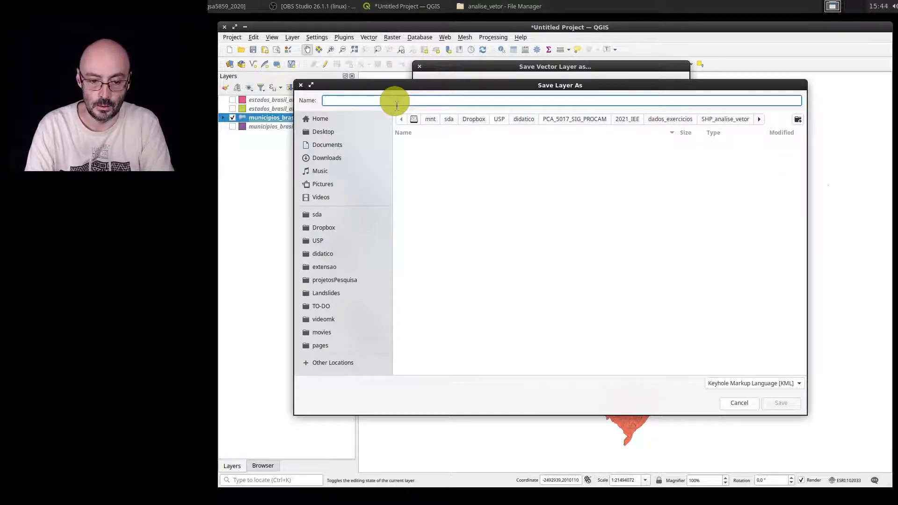
type("municipios")
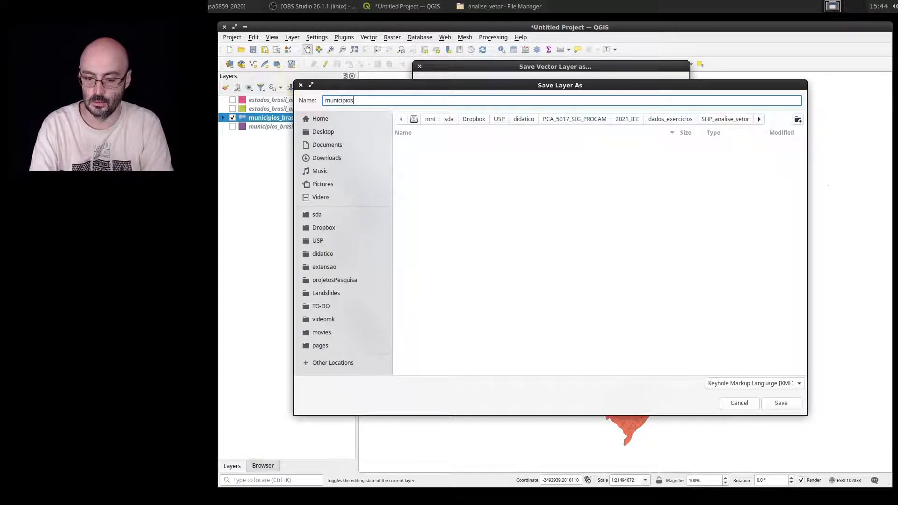
left_click(741, 384)
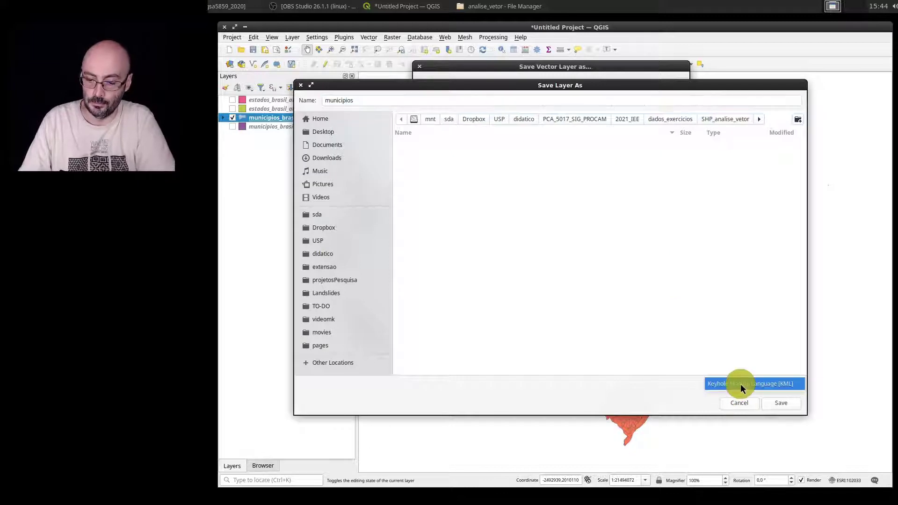
left_click(741, 384)
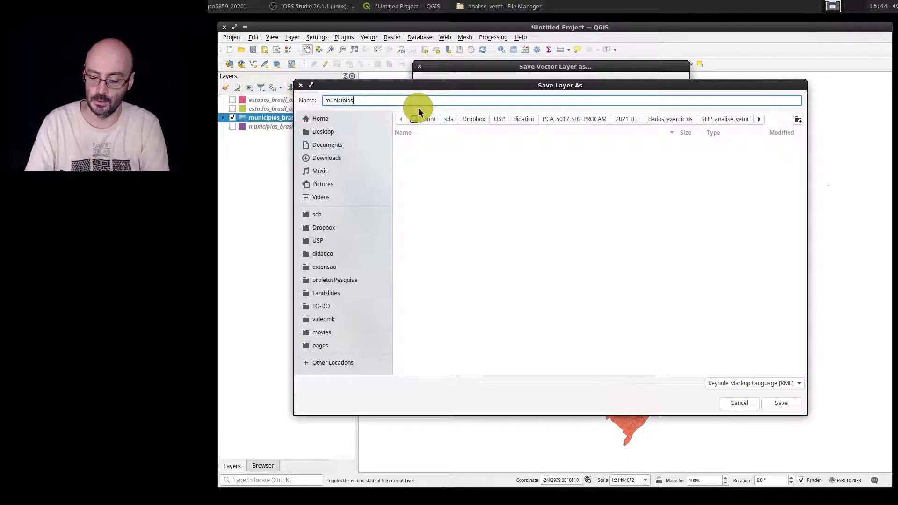
key("Return")
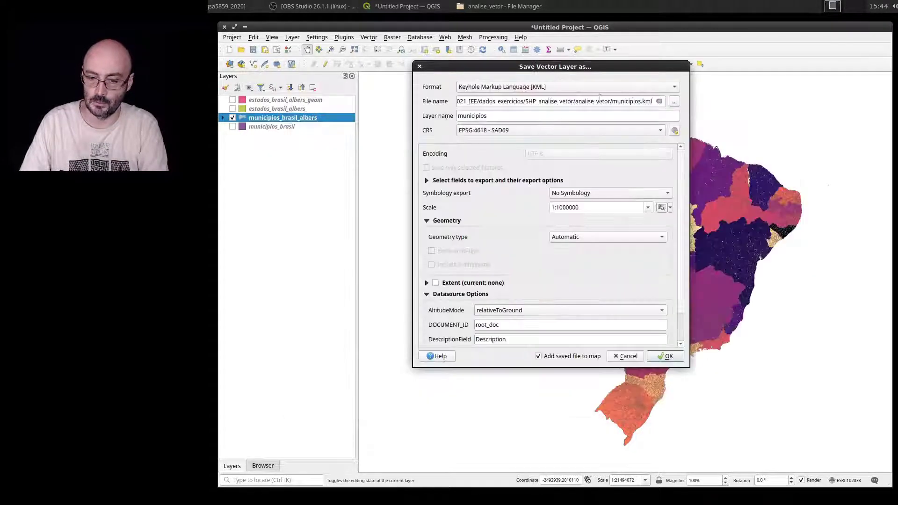
- Change the export format to GeoPackage and check the resulting file name and layer name
left_click(619, 86)
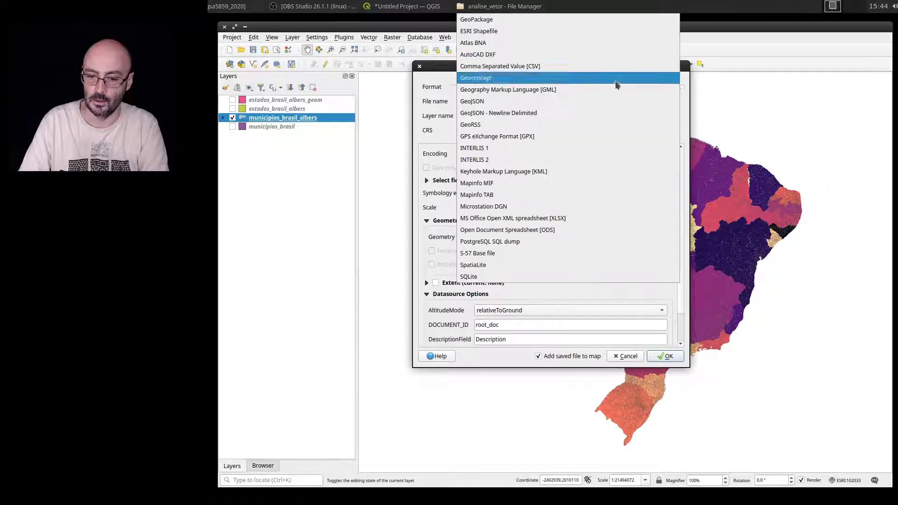
left_click(488, 20)
left_click(484, 88)
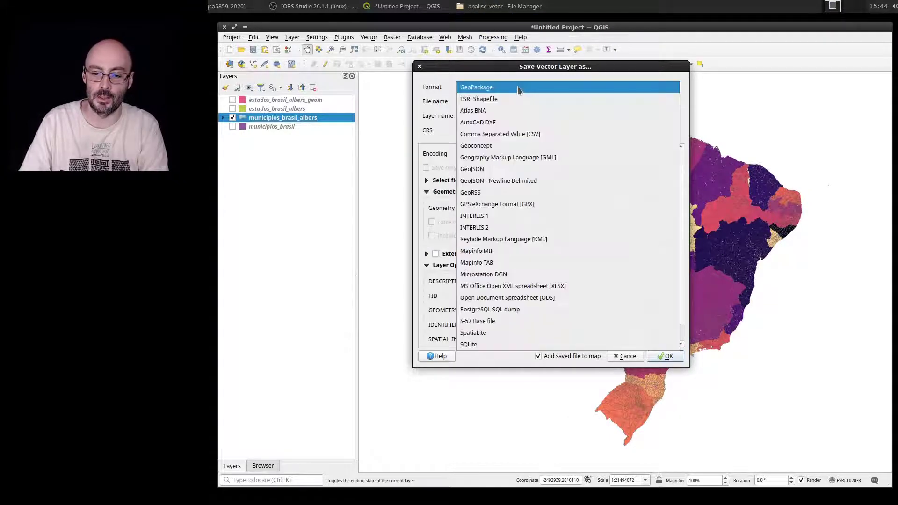
left_click(484, 89)
left_click_drag(606, 101, 649, 103)
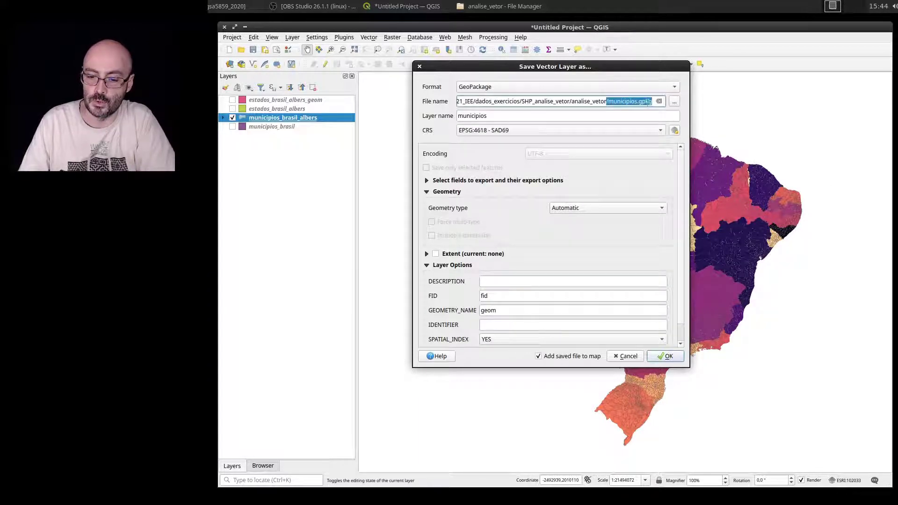
left_click(489, 118)
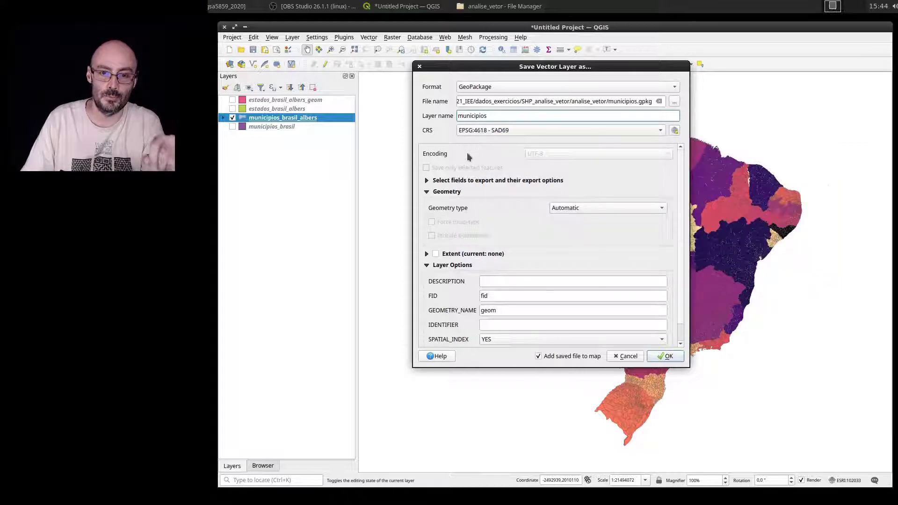
- Set the export's CRS to WGS 84 (EPSG:4326), filtering the coordinate reference systems by "wgs"
left_click(487, 132)
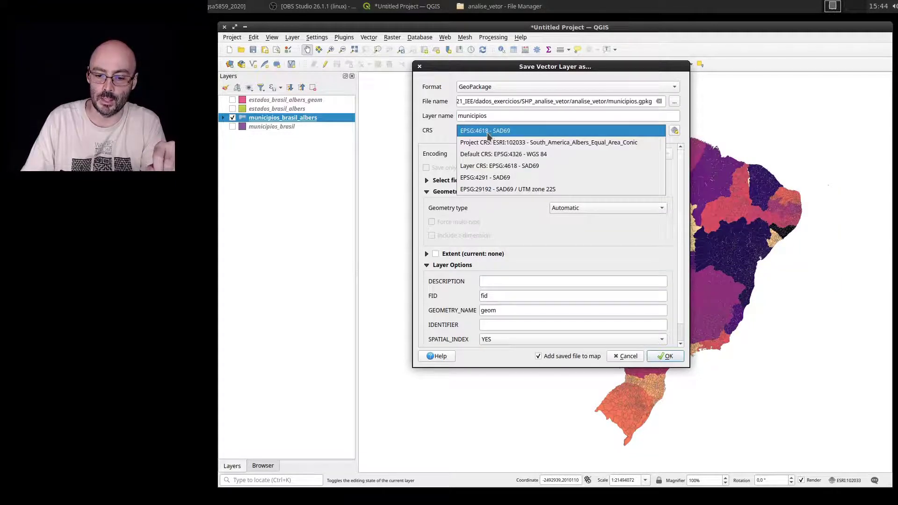
left_click(436, 136)
left_click(674, 131)
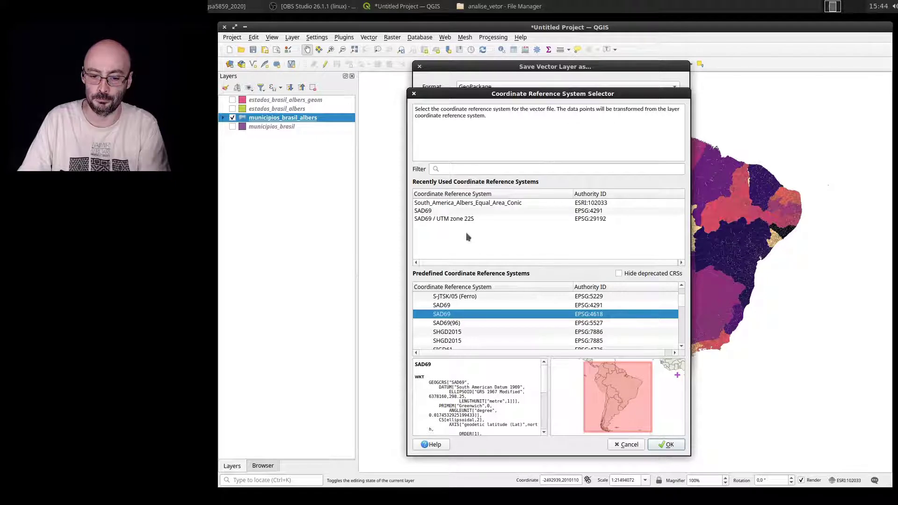
left_click(471, 169)
type("wgs")
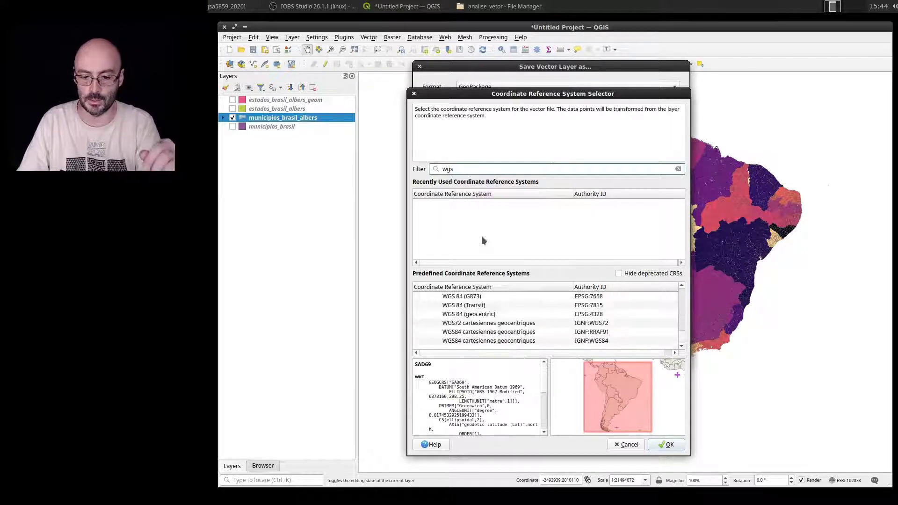
scroll(479, 305, "down", 3)
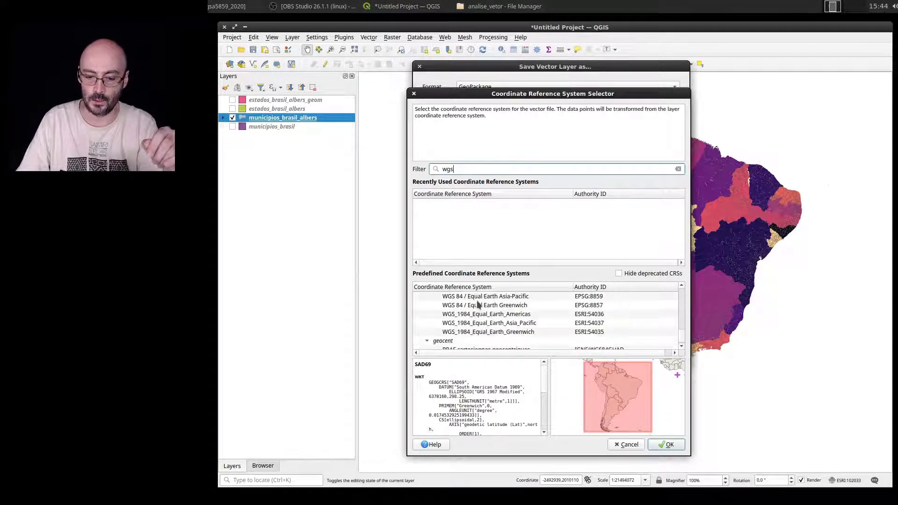
scroll(487, 311, "down", 20)
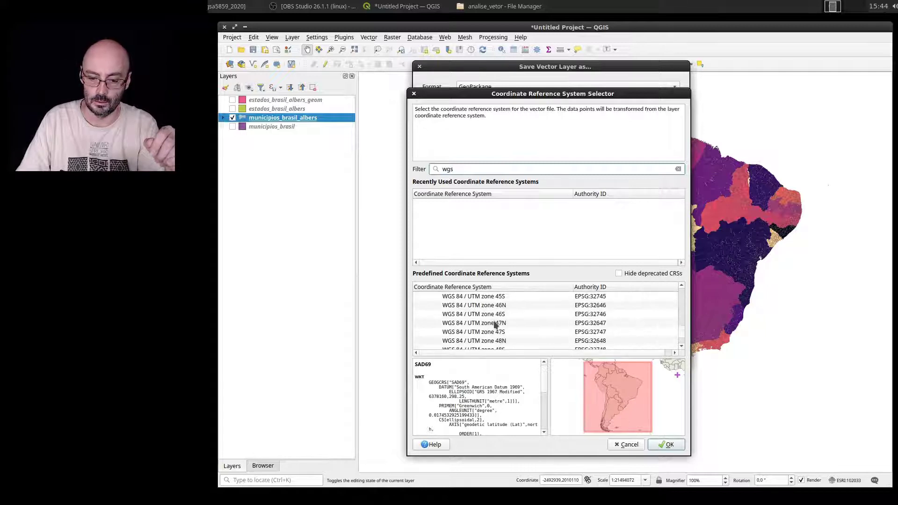
left_click_drag(681, 328, 680, 280)
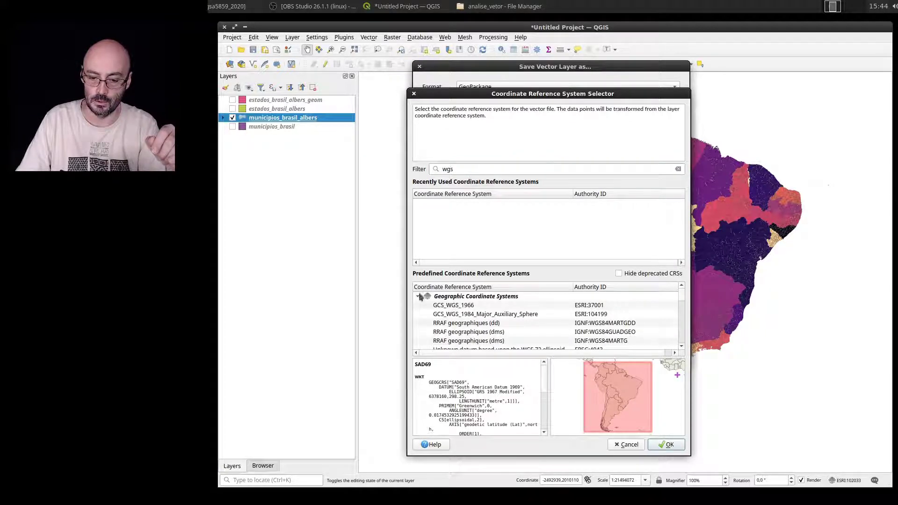
scroll(497, 313, "down", 1)
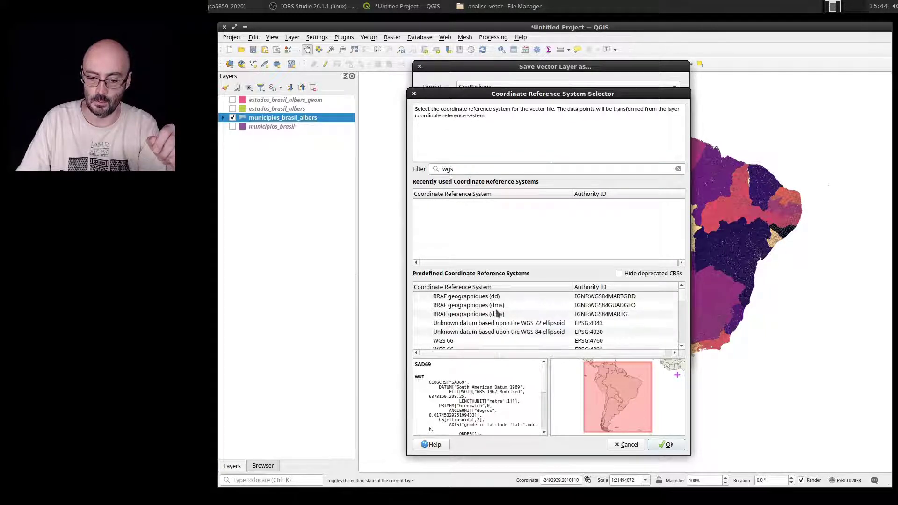
scroll(486, 323, "down", 3)
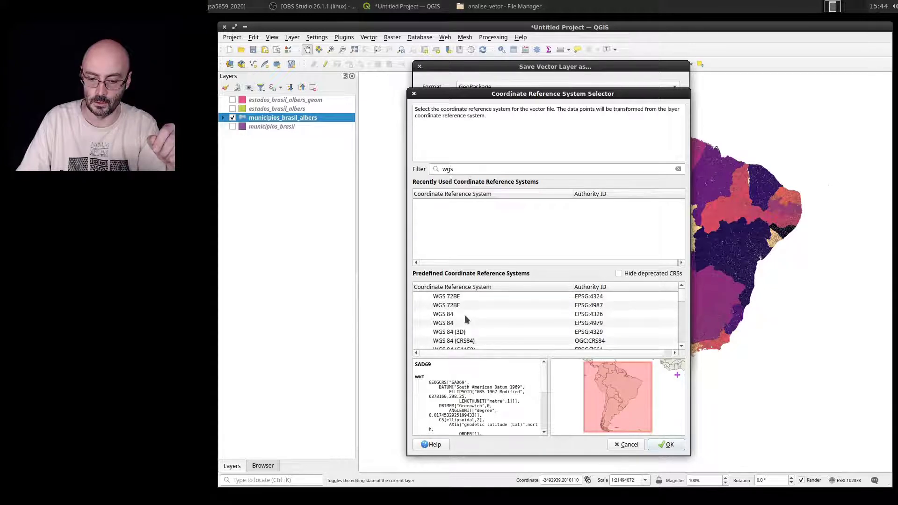
left_click(465, 312)
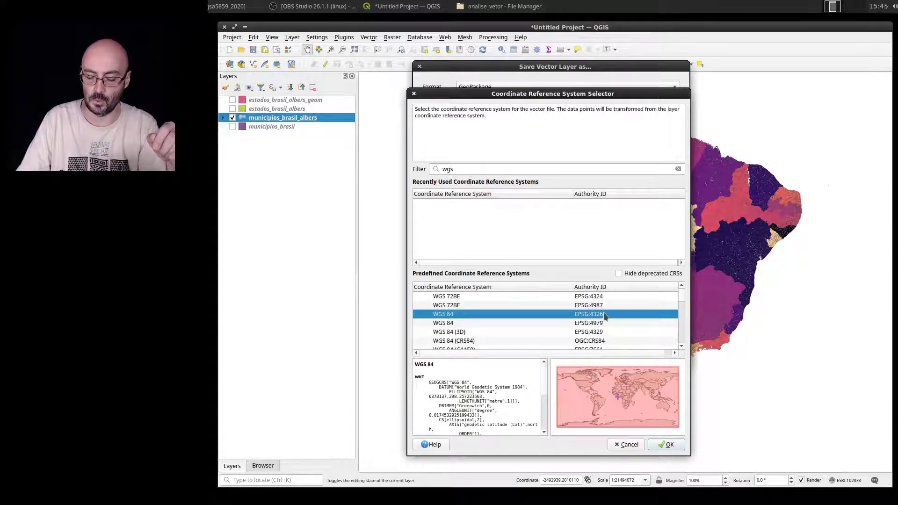
left_click(668, 445)
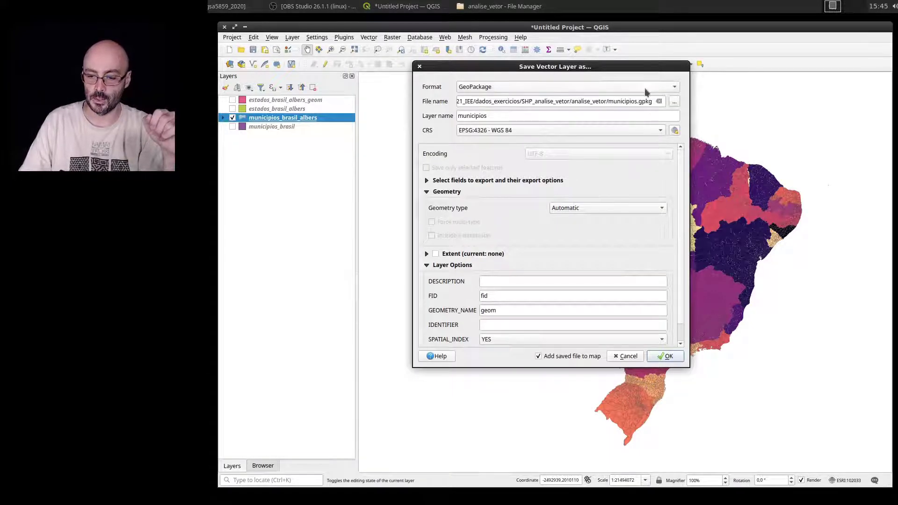
- Export the layer under the file name municipios_wgs84, accepting the first listed coordinate transformation, and hide municipios_brasil_albers
left_click(637, 102)
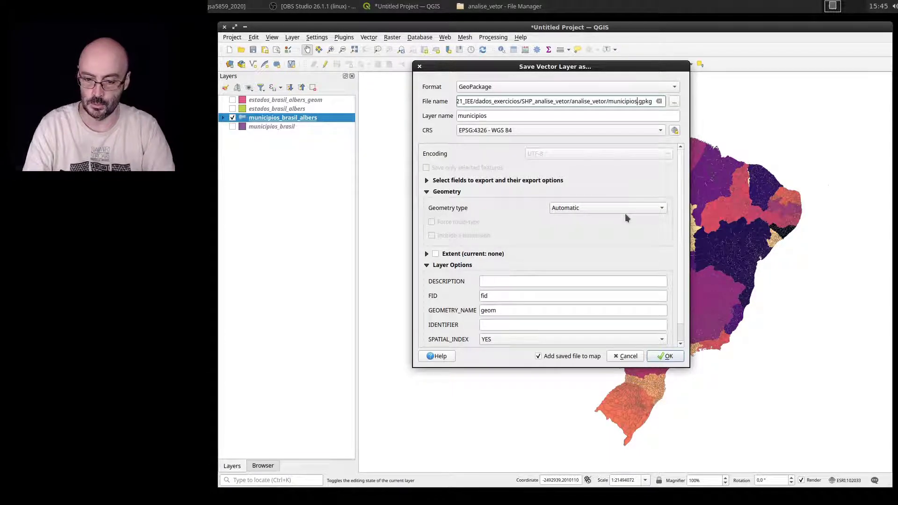
type("_wgs8")
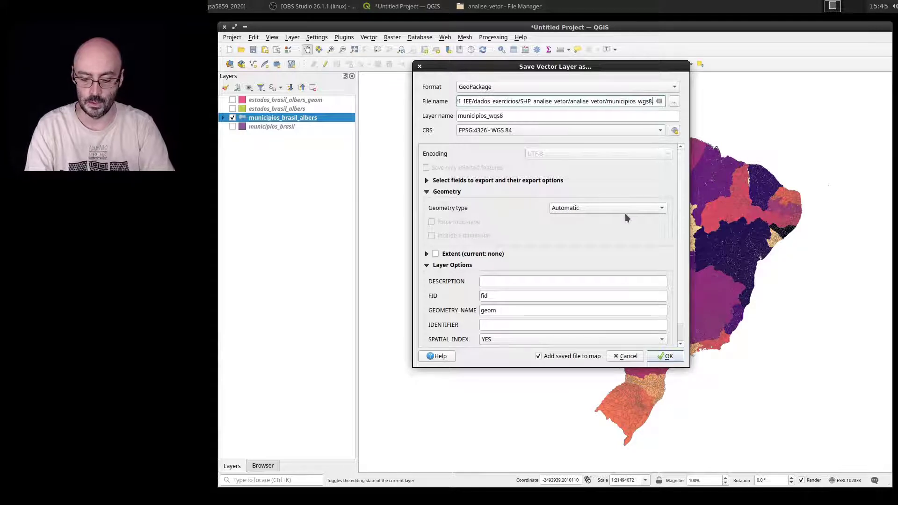
type("4")
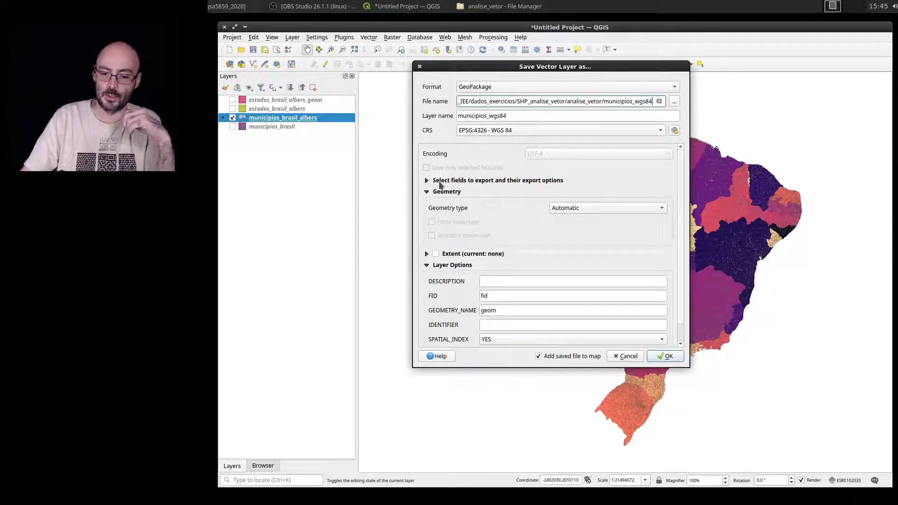
left_click(668, 357)
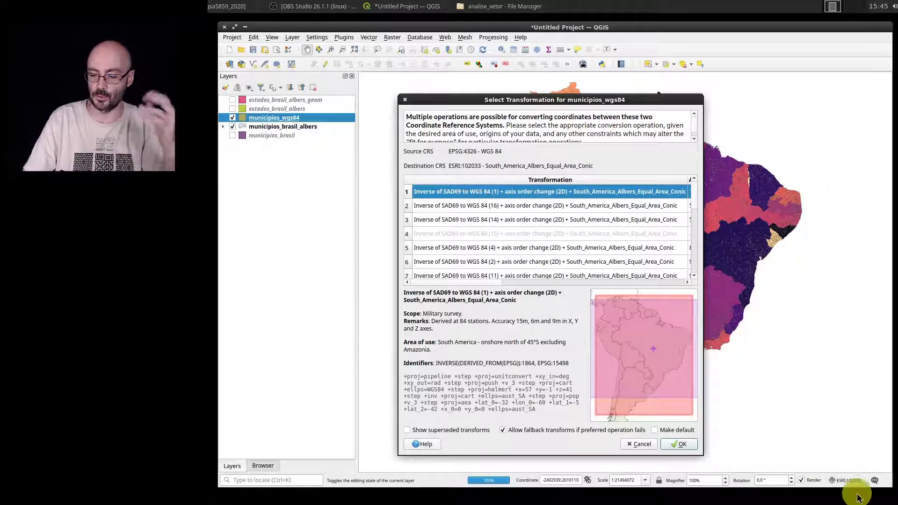
left_click(681, 445)
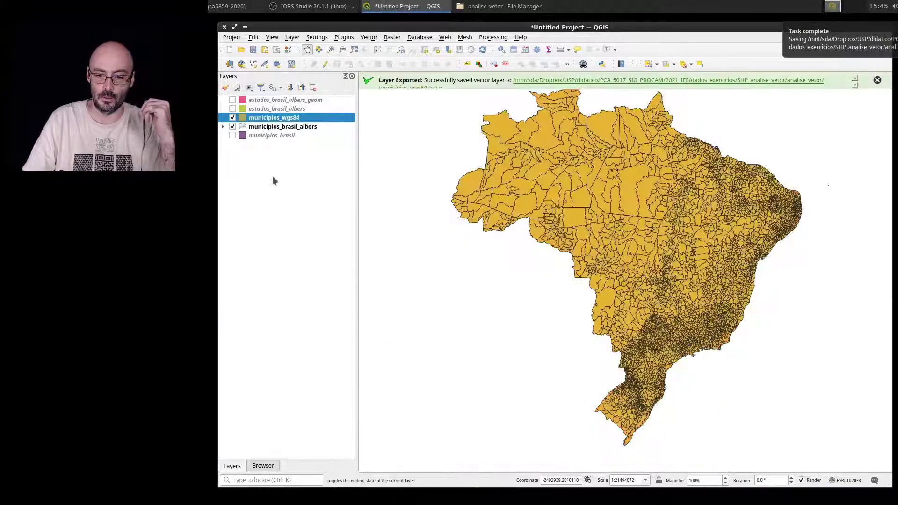
left_click(232, 126)
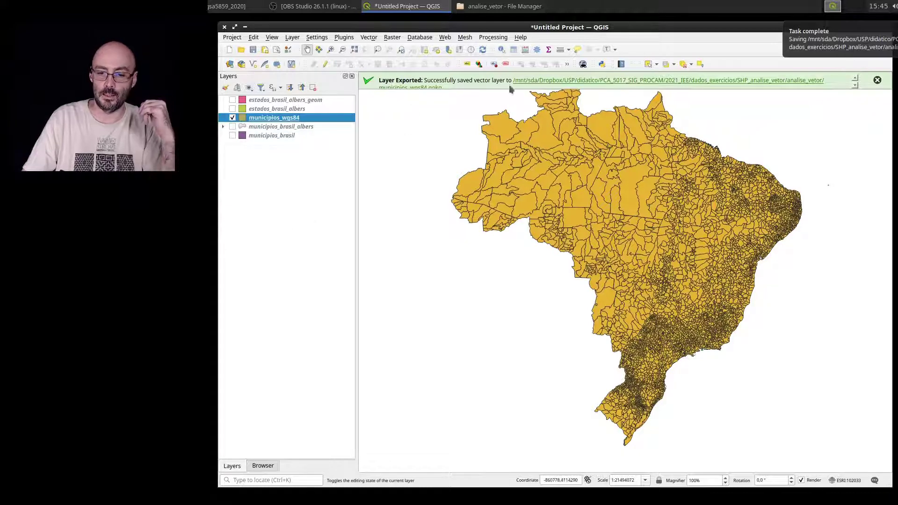
- Switch to the File Manager and compare the shapefile component files in analise_vetor with the municipios_wgs84 GeoPackage files
left_click(505, 6)
scroll(544, 202, "up", 2)
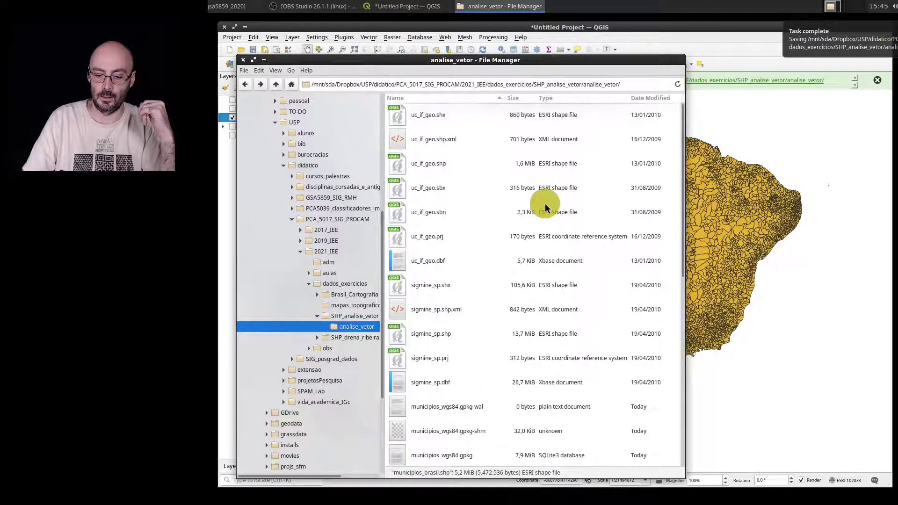
scroll(479, 147, "down", 6)
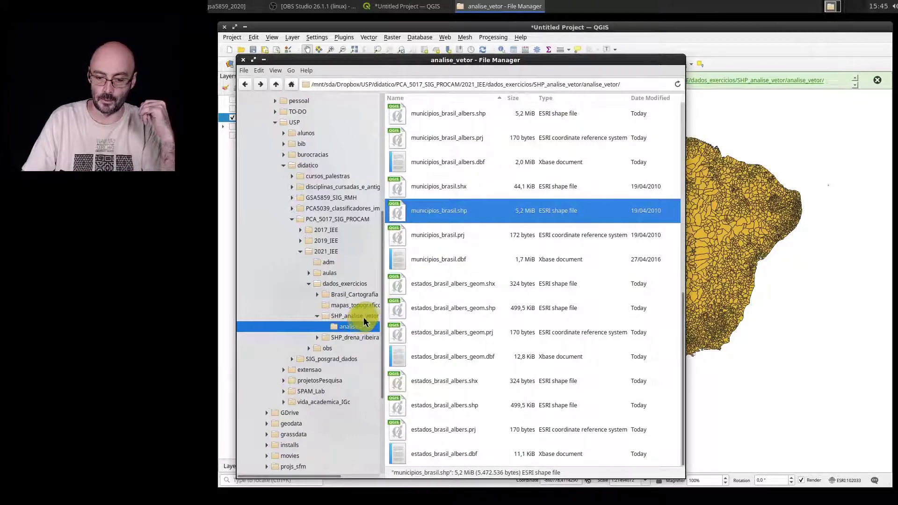
left_click(449, 305)
left_click(467, 357)
left_click(480, 405)
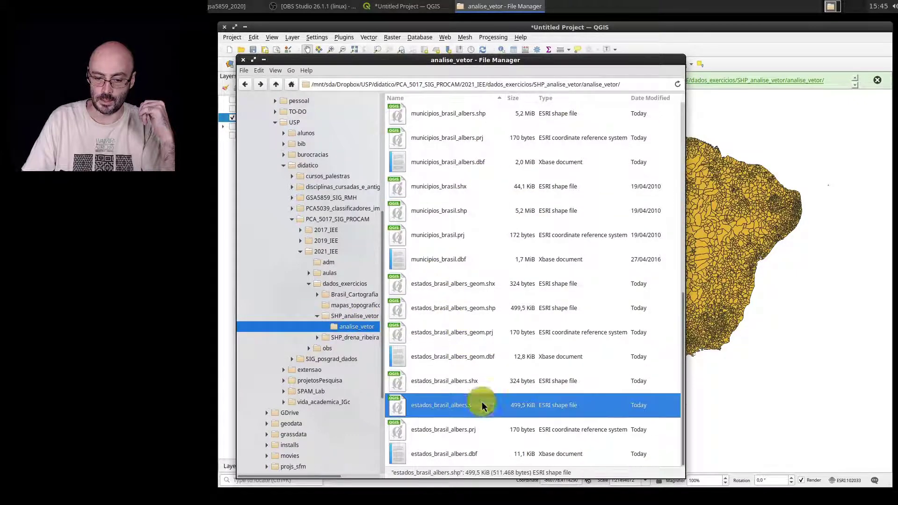
scroll(449, 141, "up", 3)
left_click(468, 169)
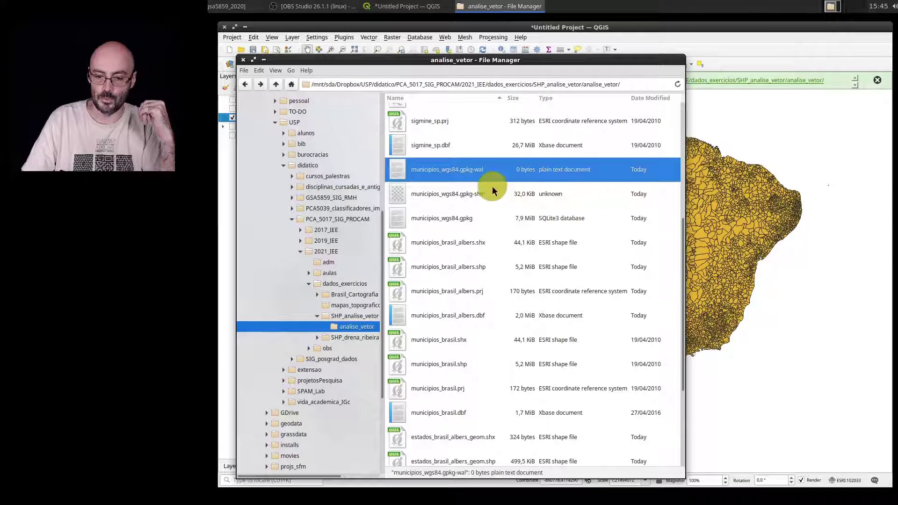
left_click(491, 194)
left_click(477, 225)
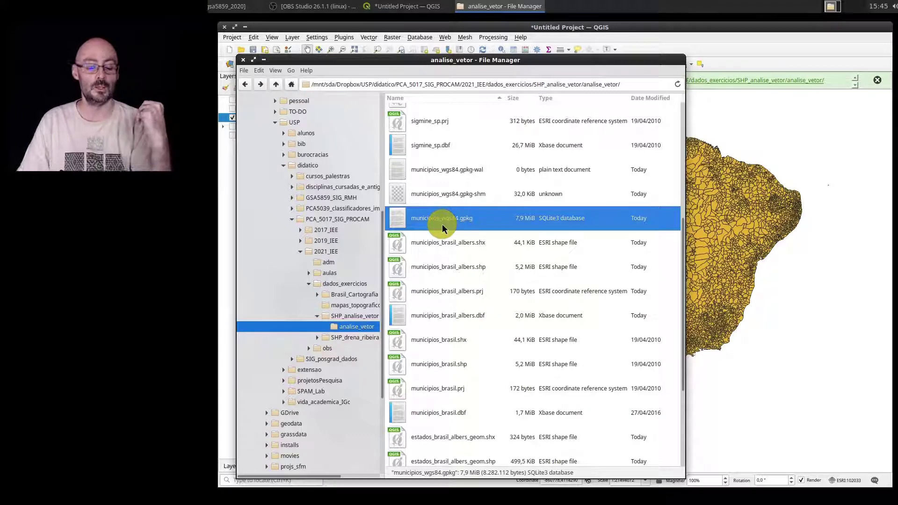
- Check the combined size of the four municipios_brasil shapefile components (.shx, .shp, .prj, .dbf) against the size of the single municipios_wgs84.gpkg file
scroll(442, 224, "down", 2)
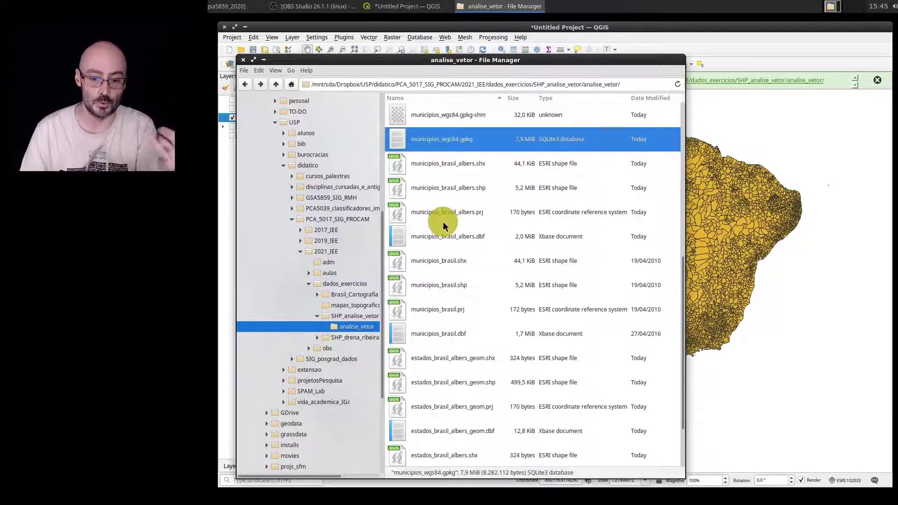
left_click(462, 260)
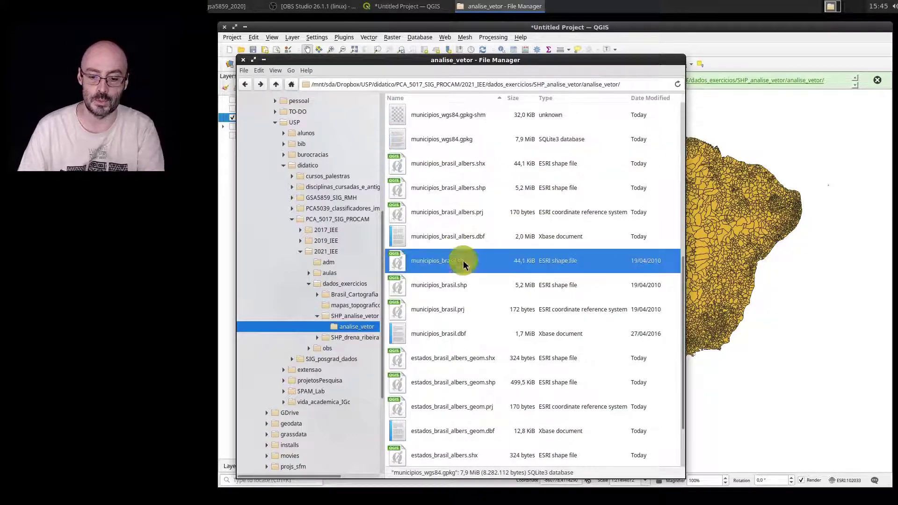
left_click(455, 337, "shift")
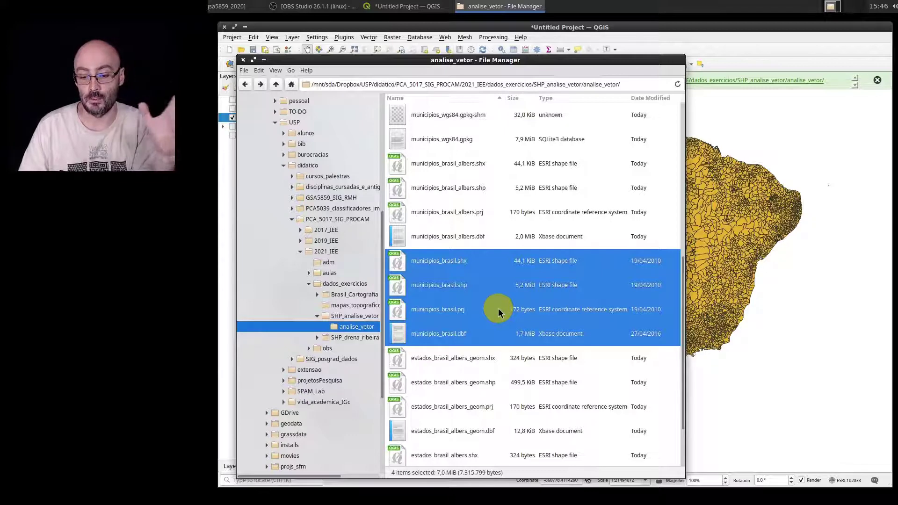
left_click(485, 234)
left_click(466, 286)
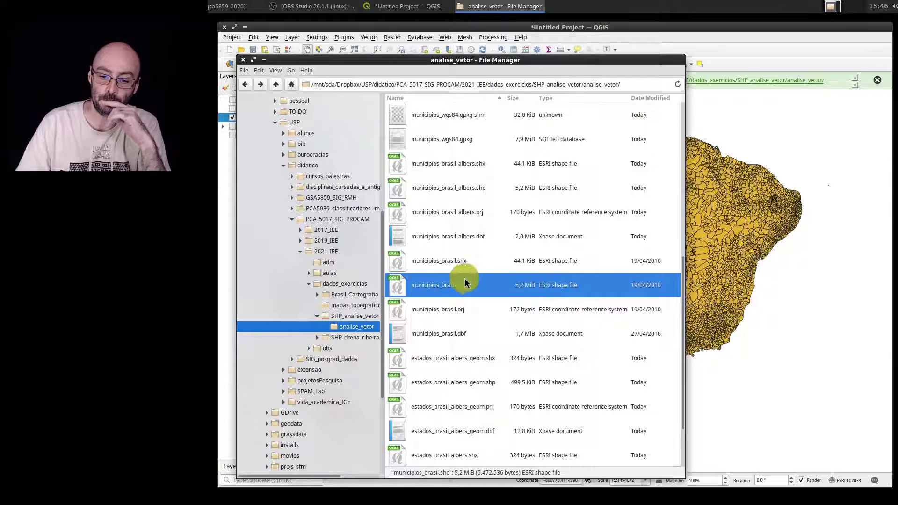
left_click_drag(492, 261, 483, 332)
left_click(483, 332, "shift")
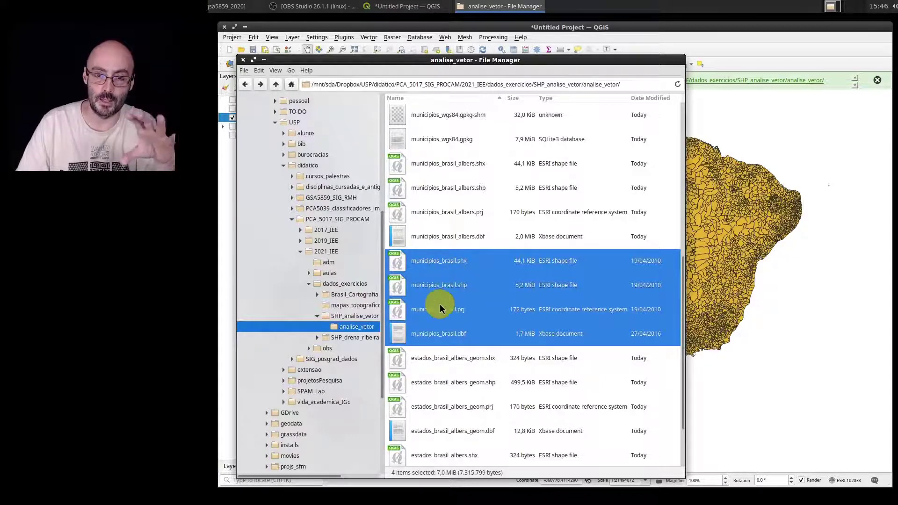
left_click(474, 143)
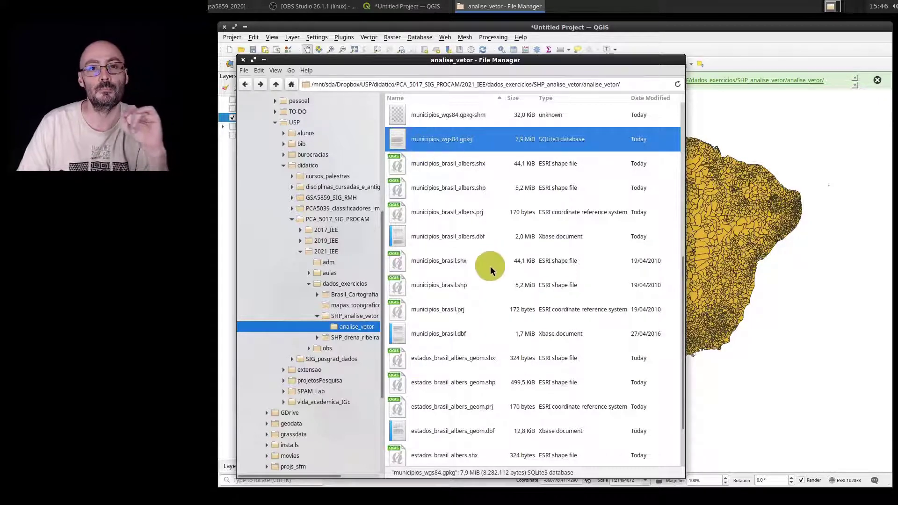